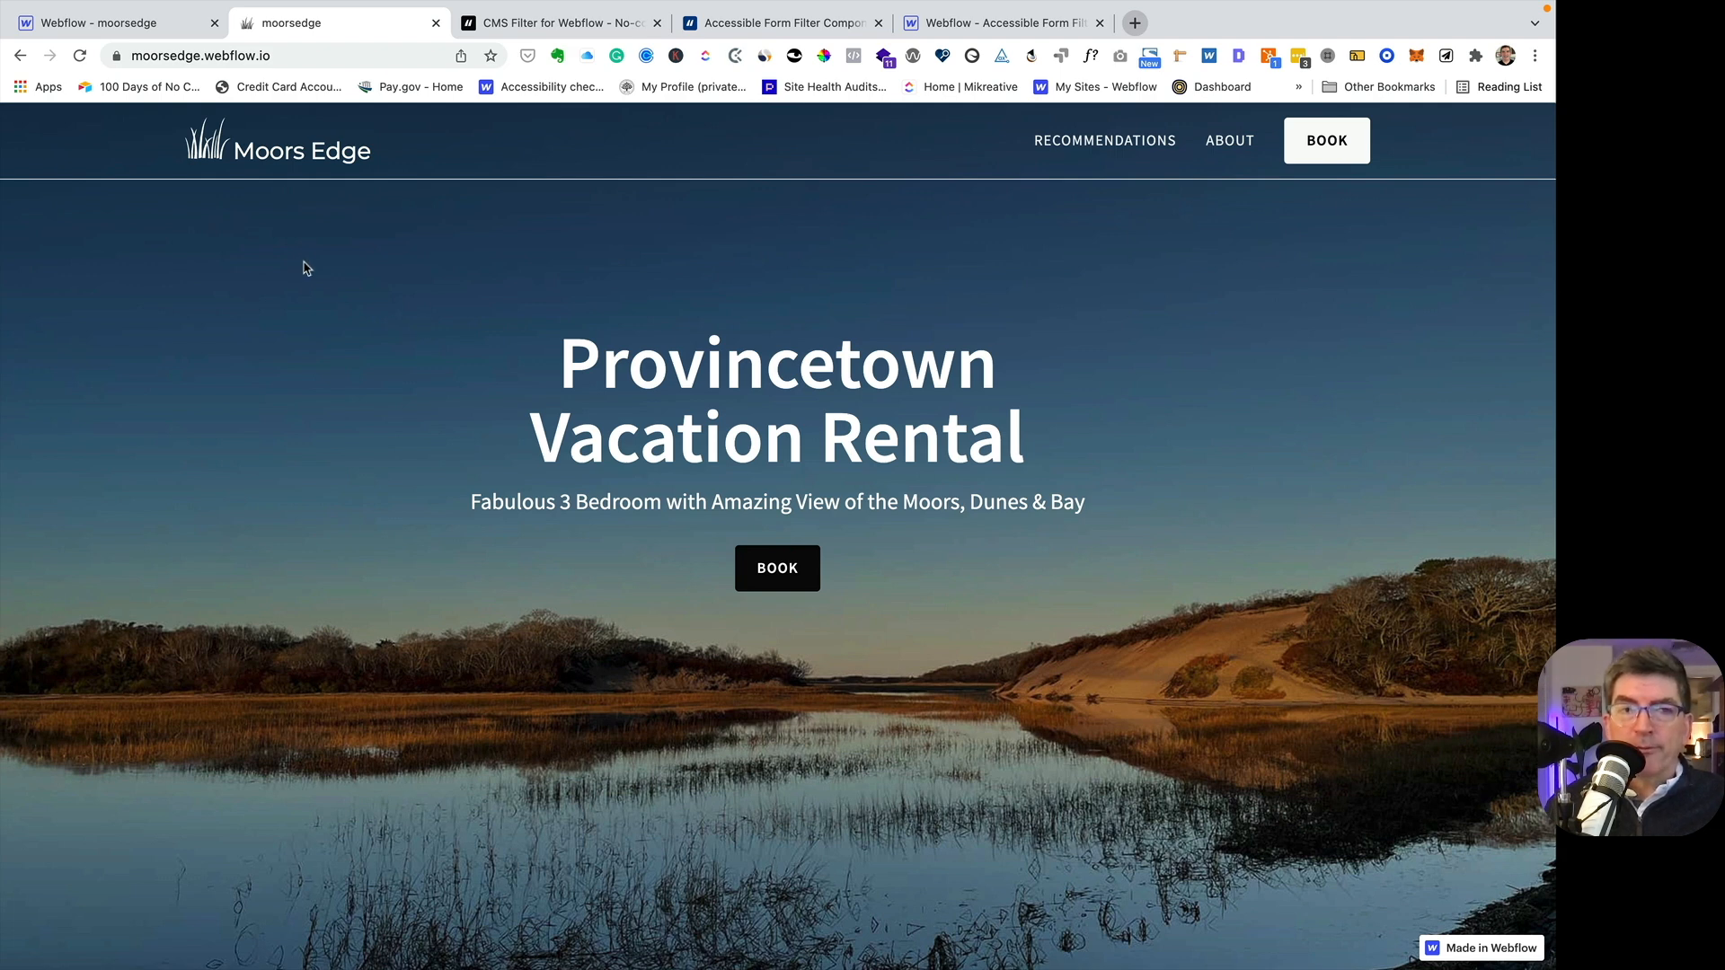
- View the published site's Recommendations page and its cards, and bring up the Finsweet CMS Filter page
left_click(1097, 140)
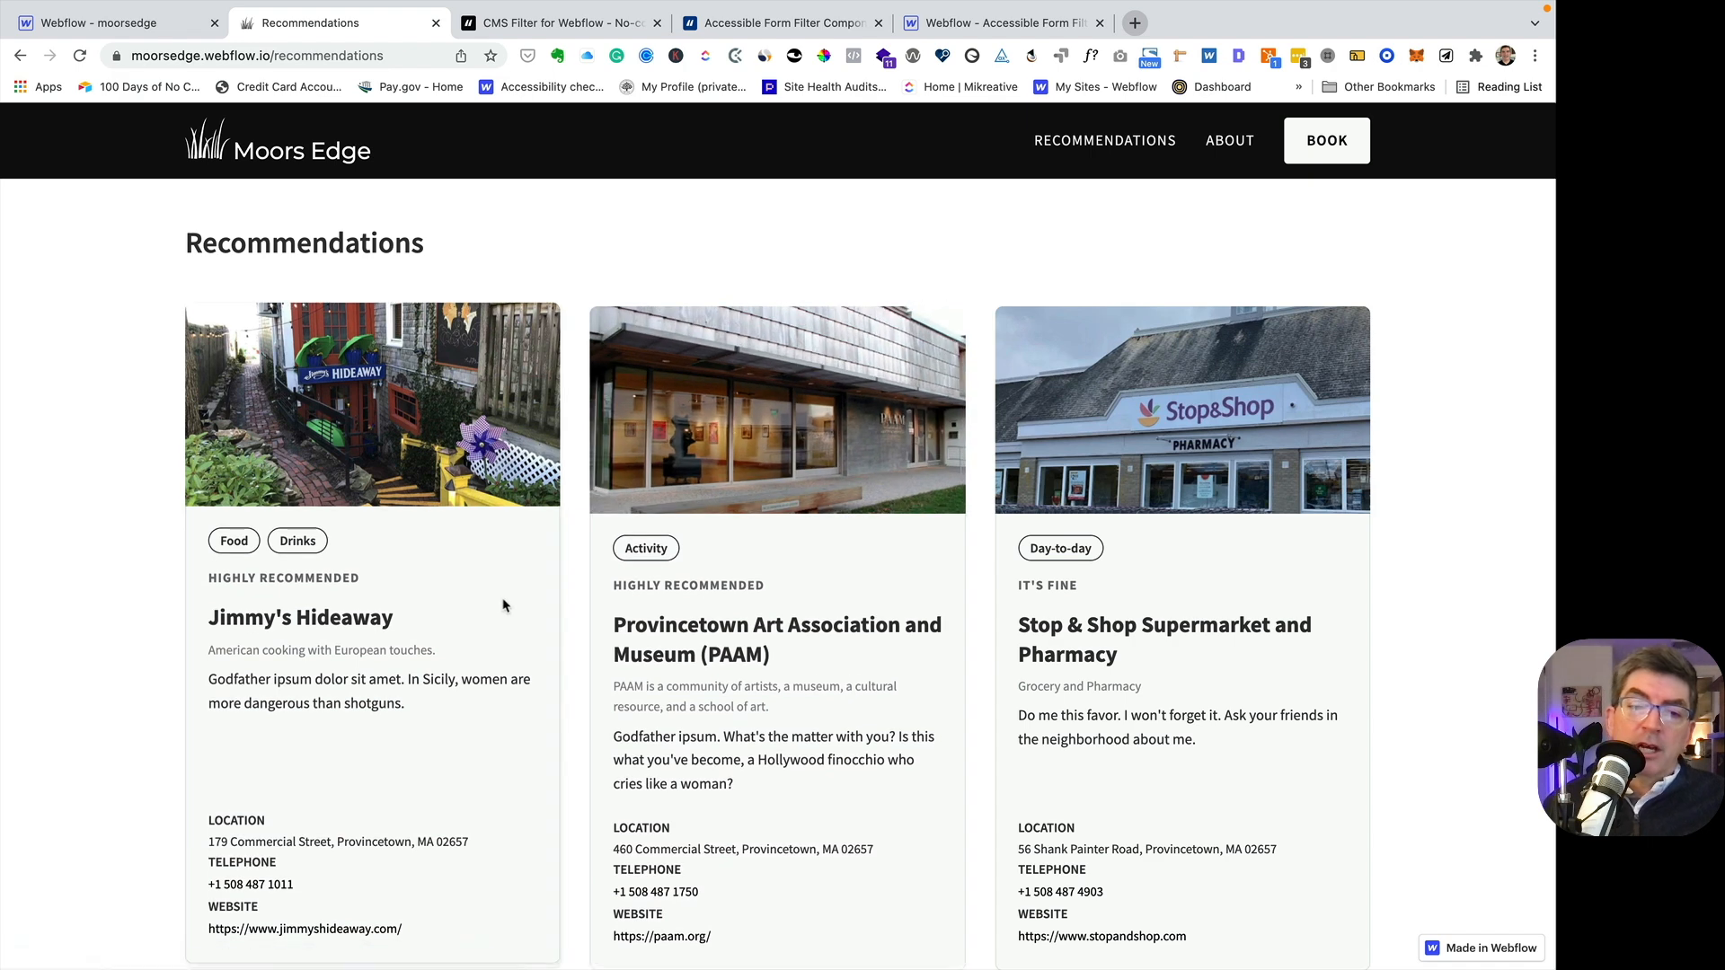
scroll(503, 606, "down", 3)
scroll(500, 605, "up", 3)
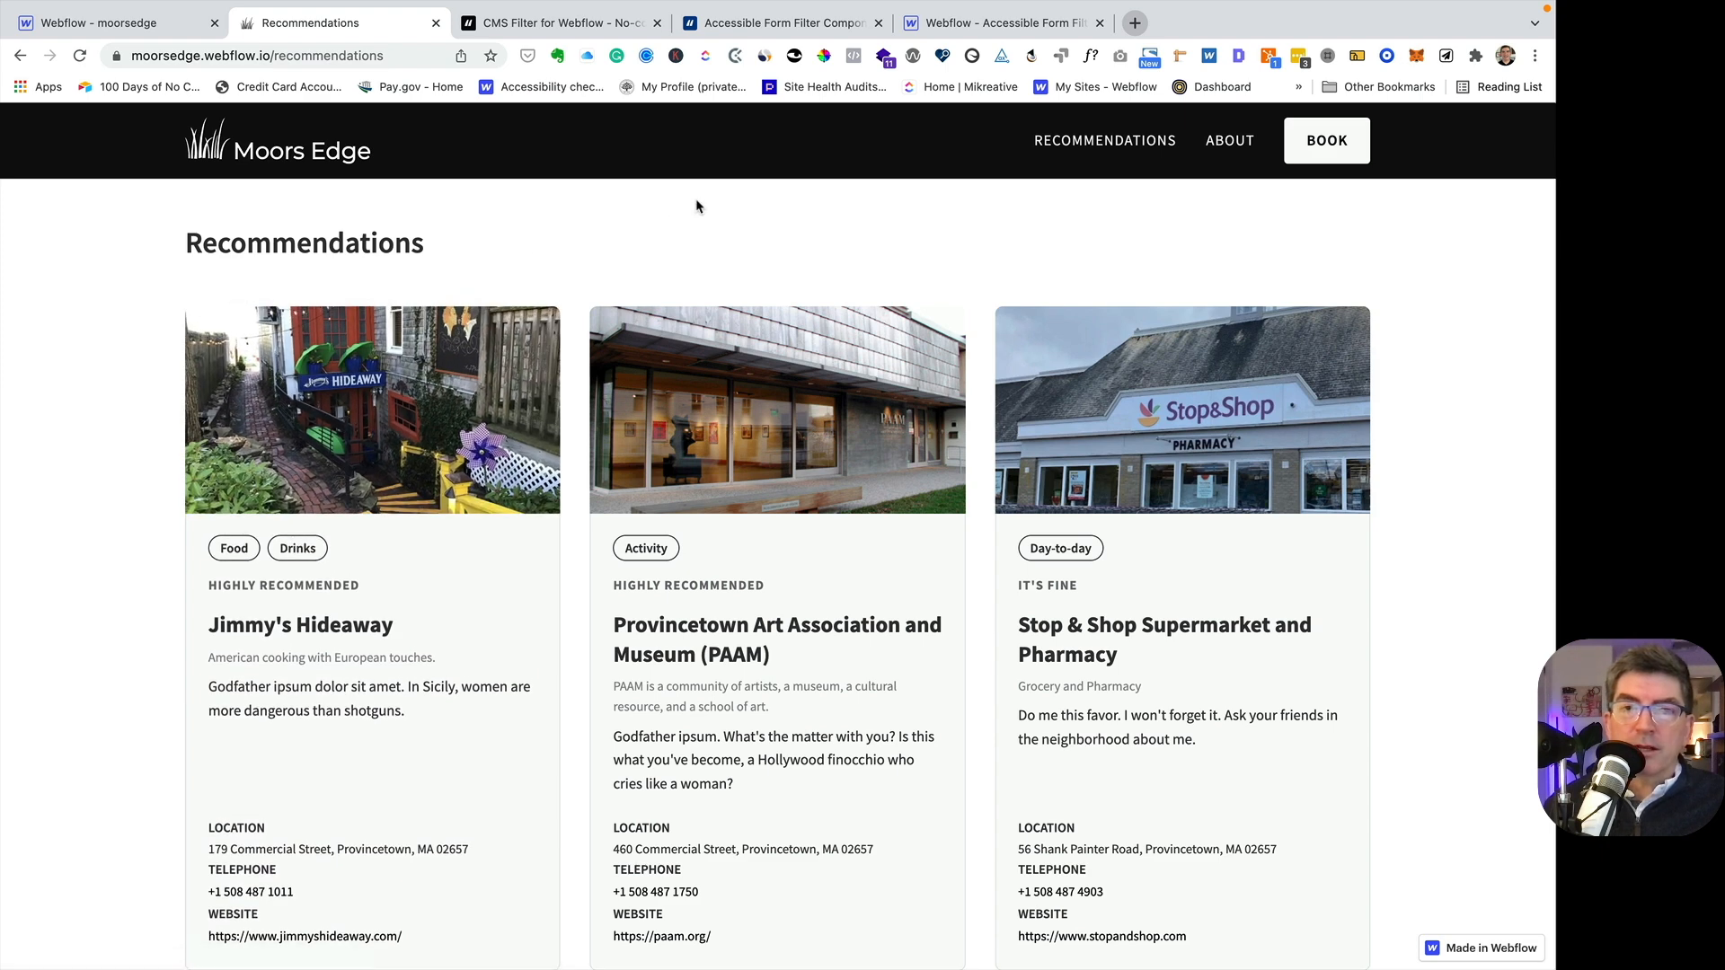
left_click(536, 25)
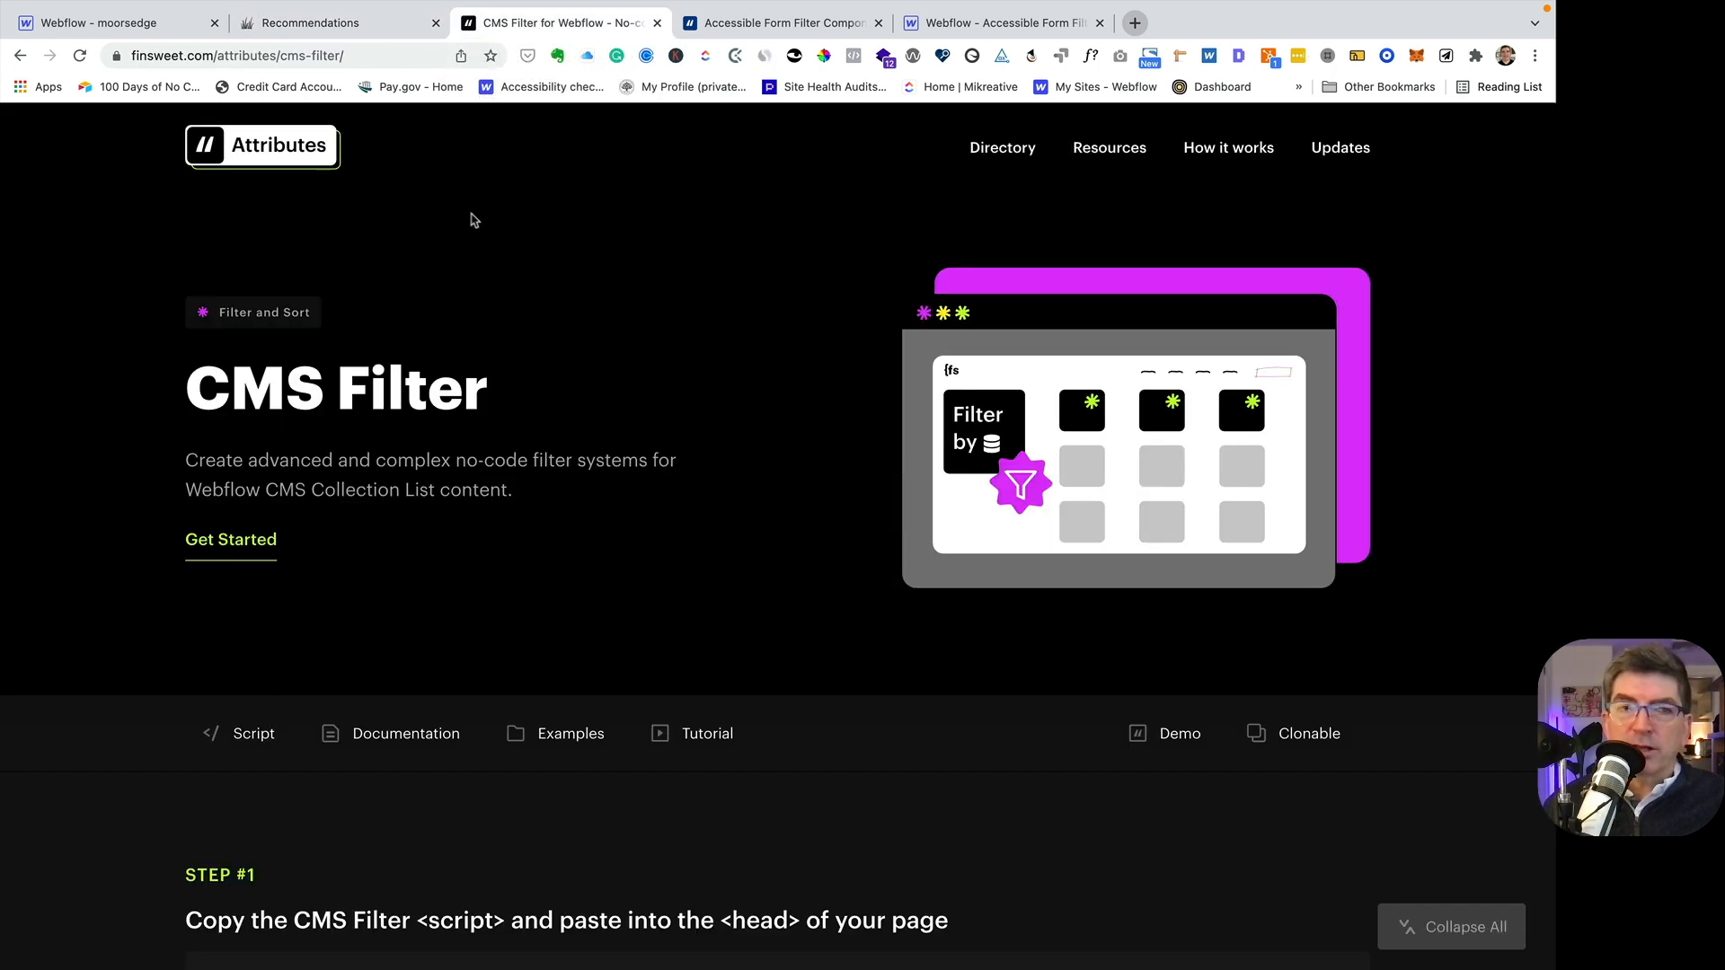
- Add the Finsweet CMS Filter script to the Recommendations page from the extension's Attributes components and accept the Designer reload
left_click(149, 24)
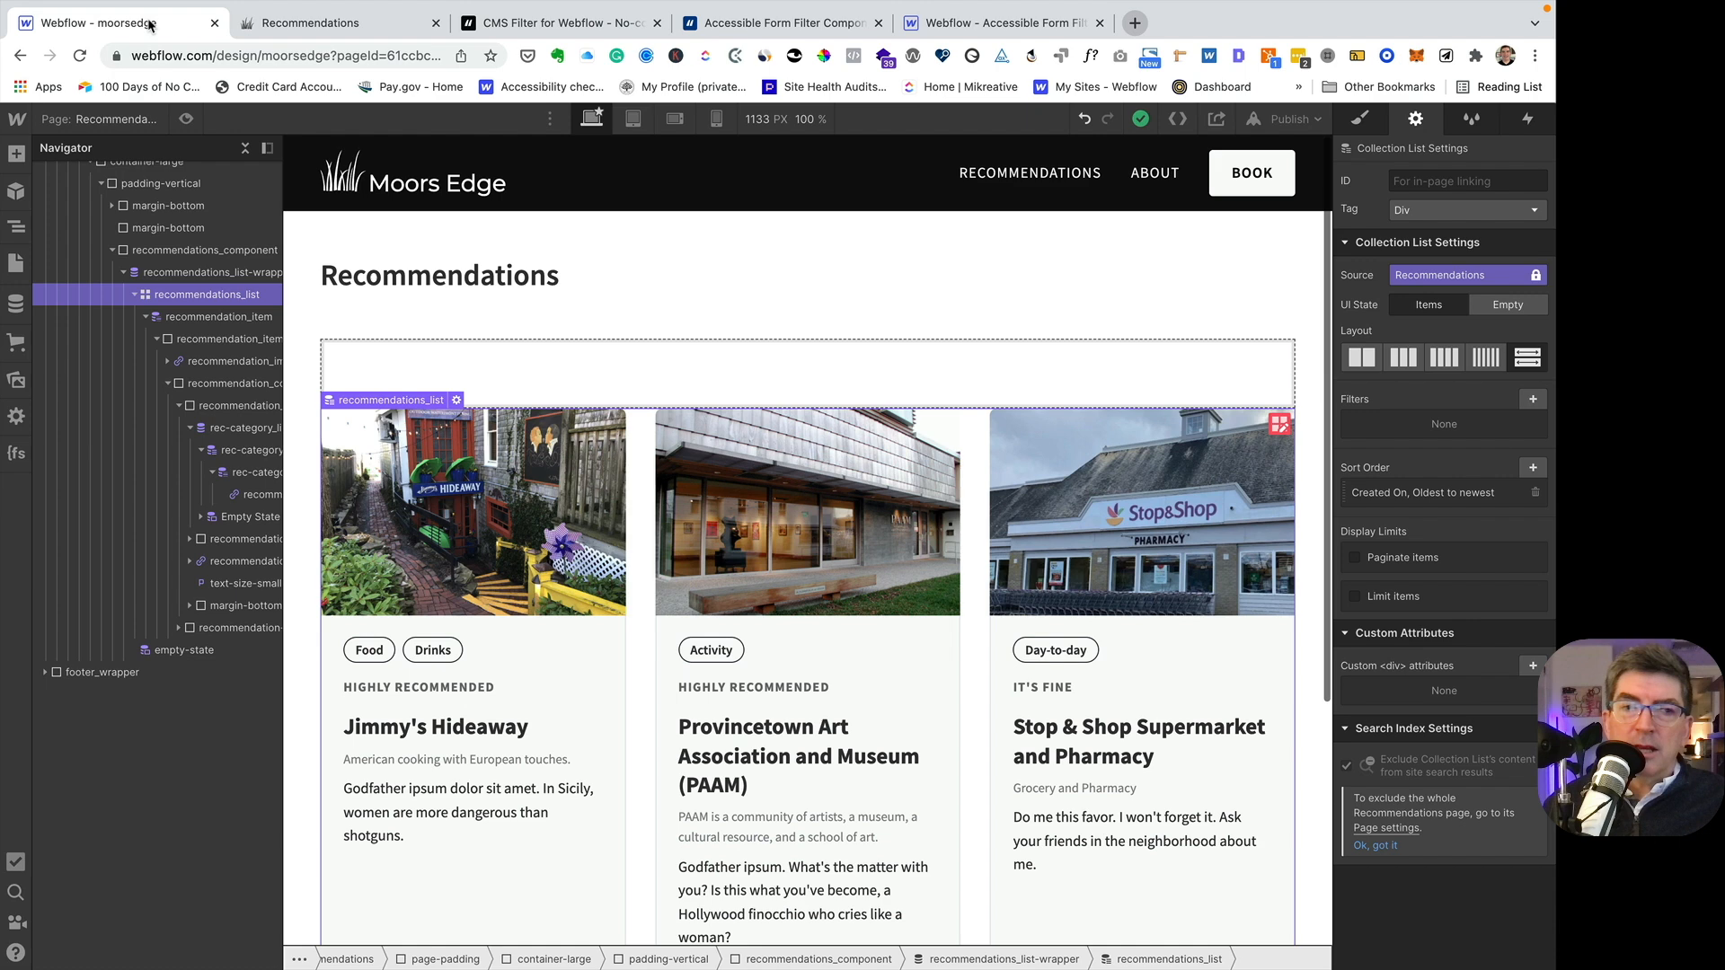
left_click(18, 454)
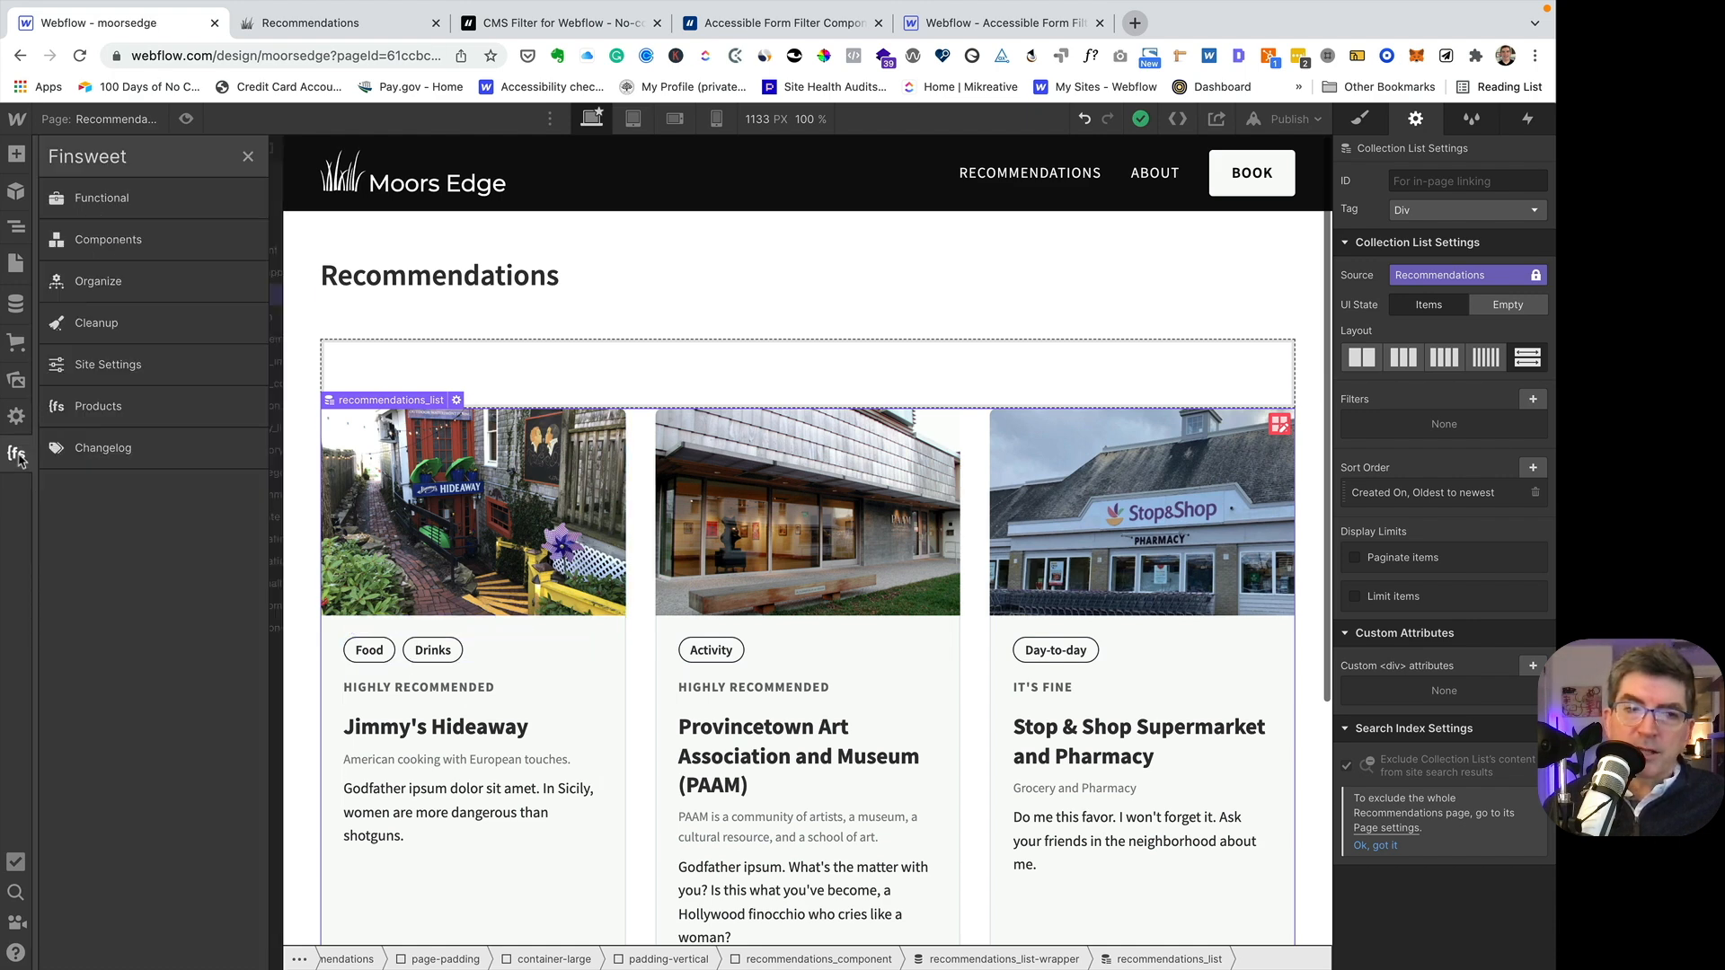
left_click(115, 240)
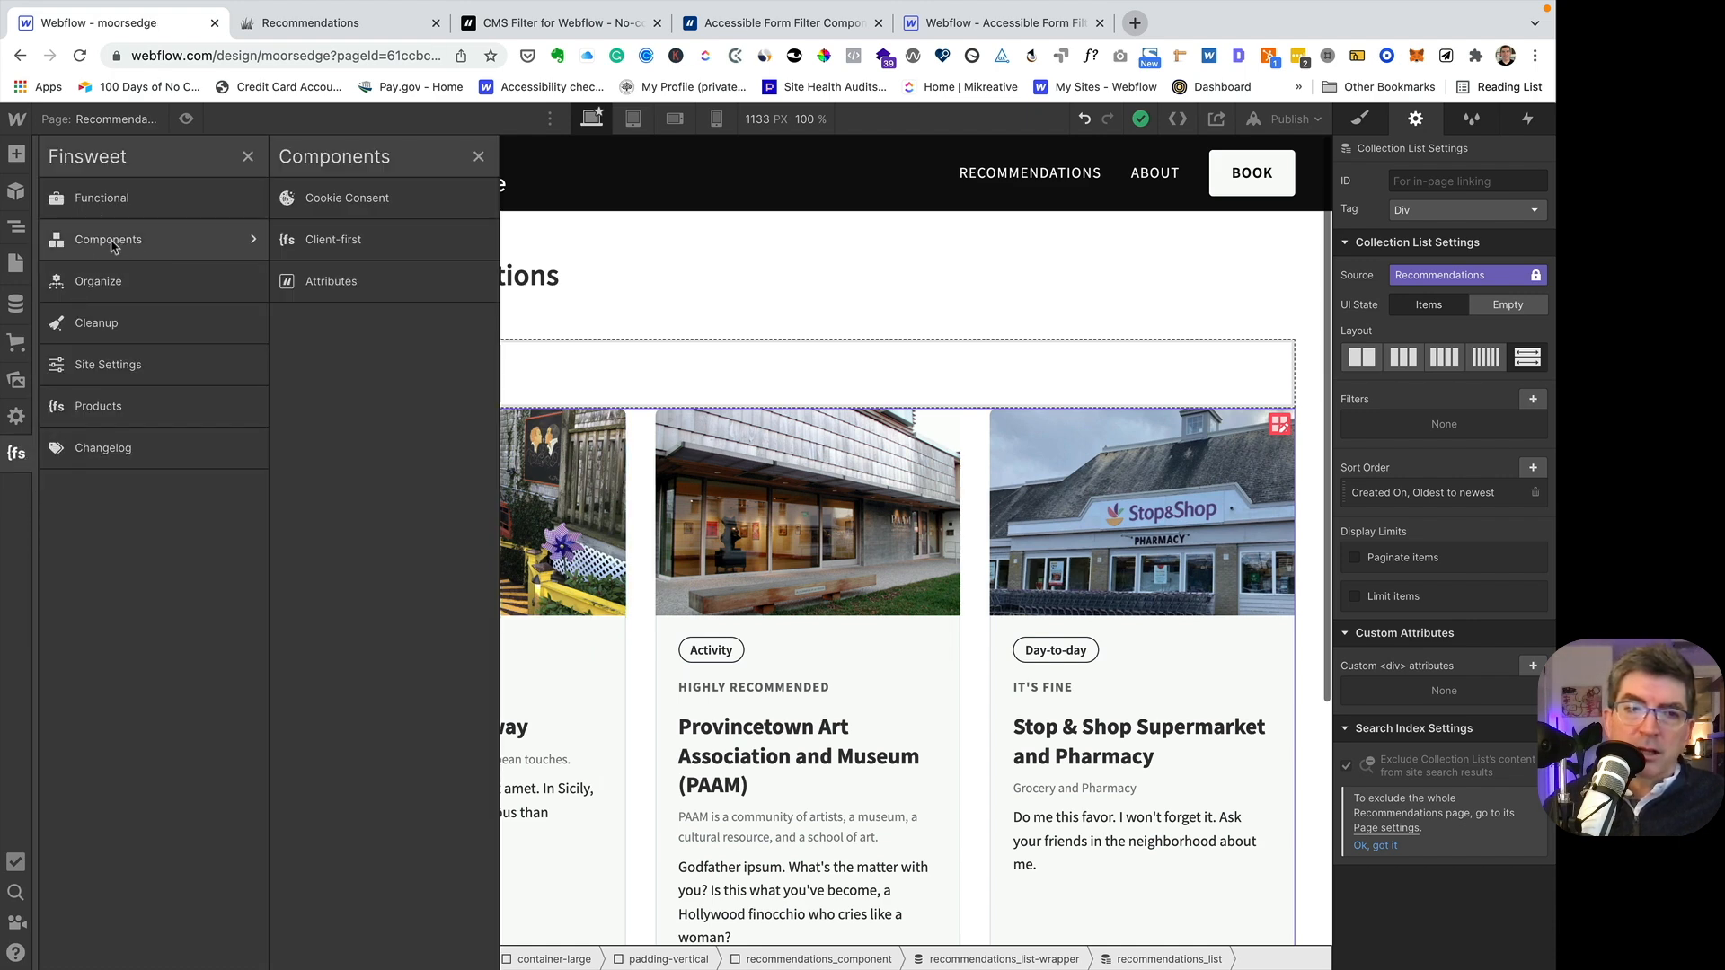
left_click(332, 284)
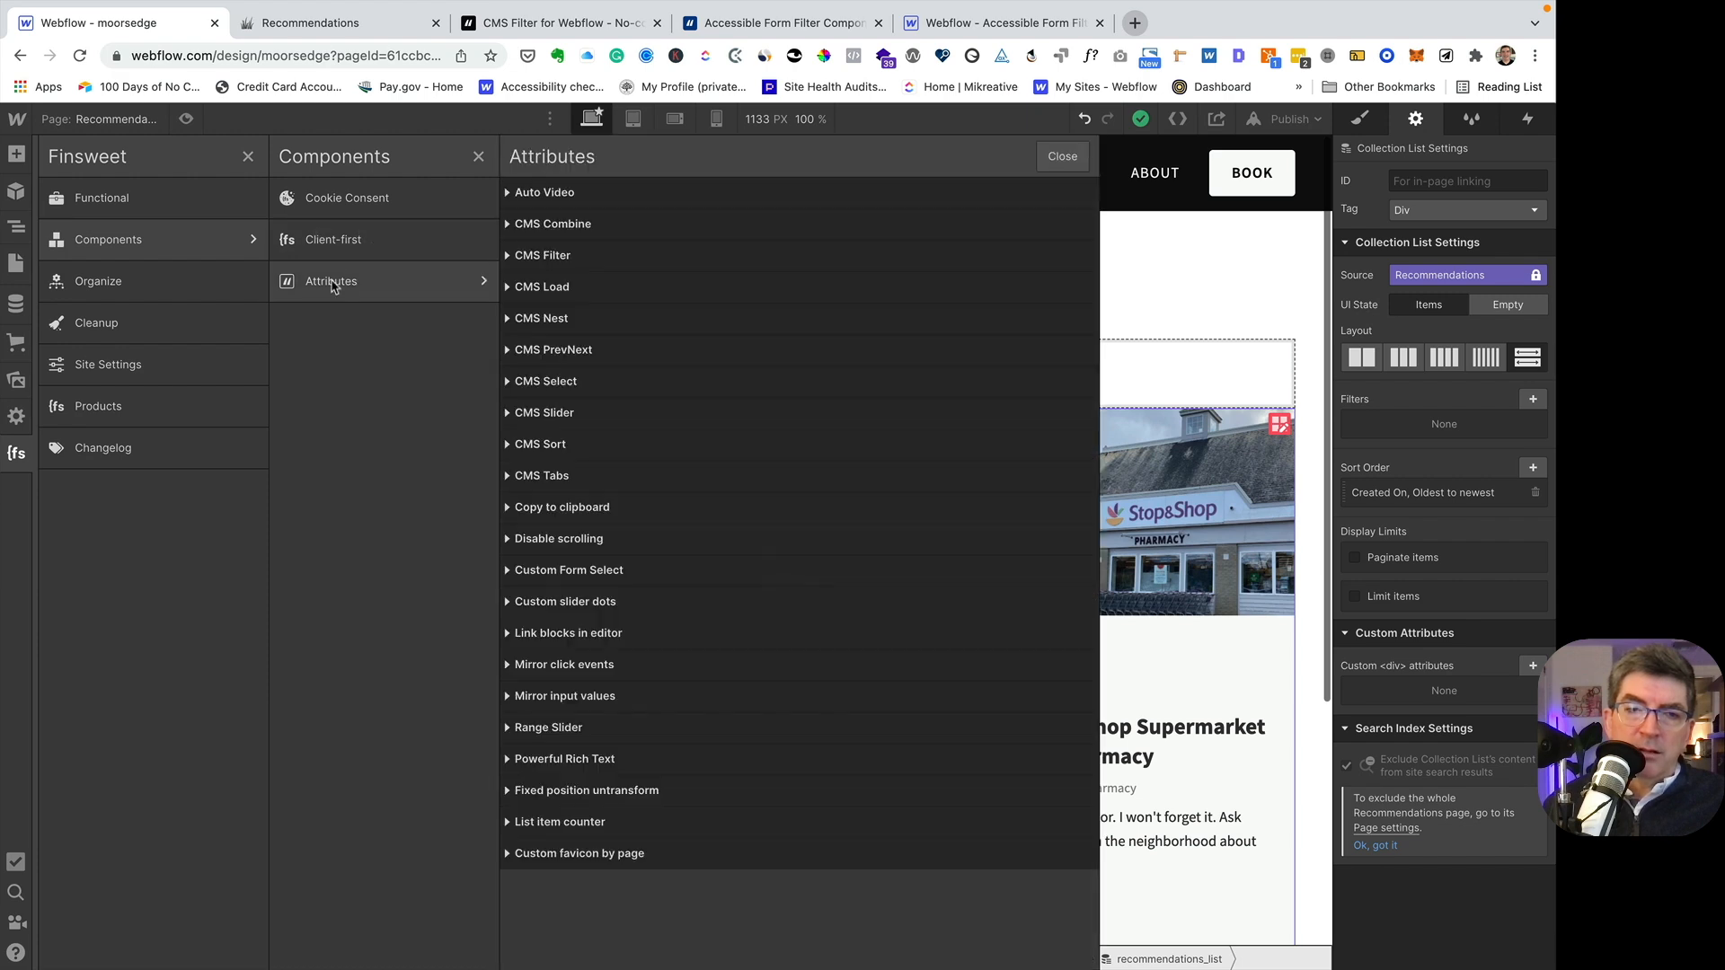
left_click(509, 257)
left_click(629, 332)
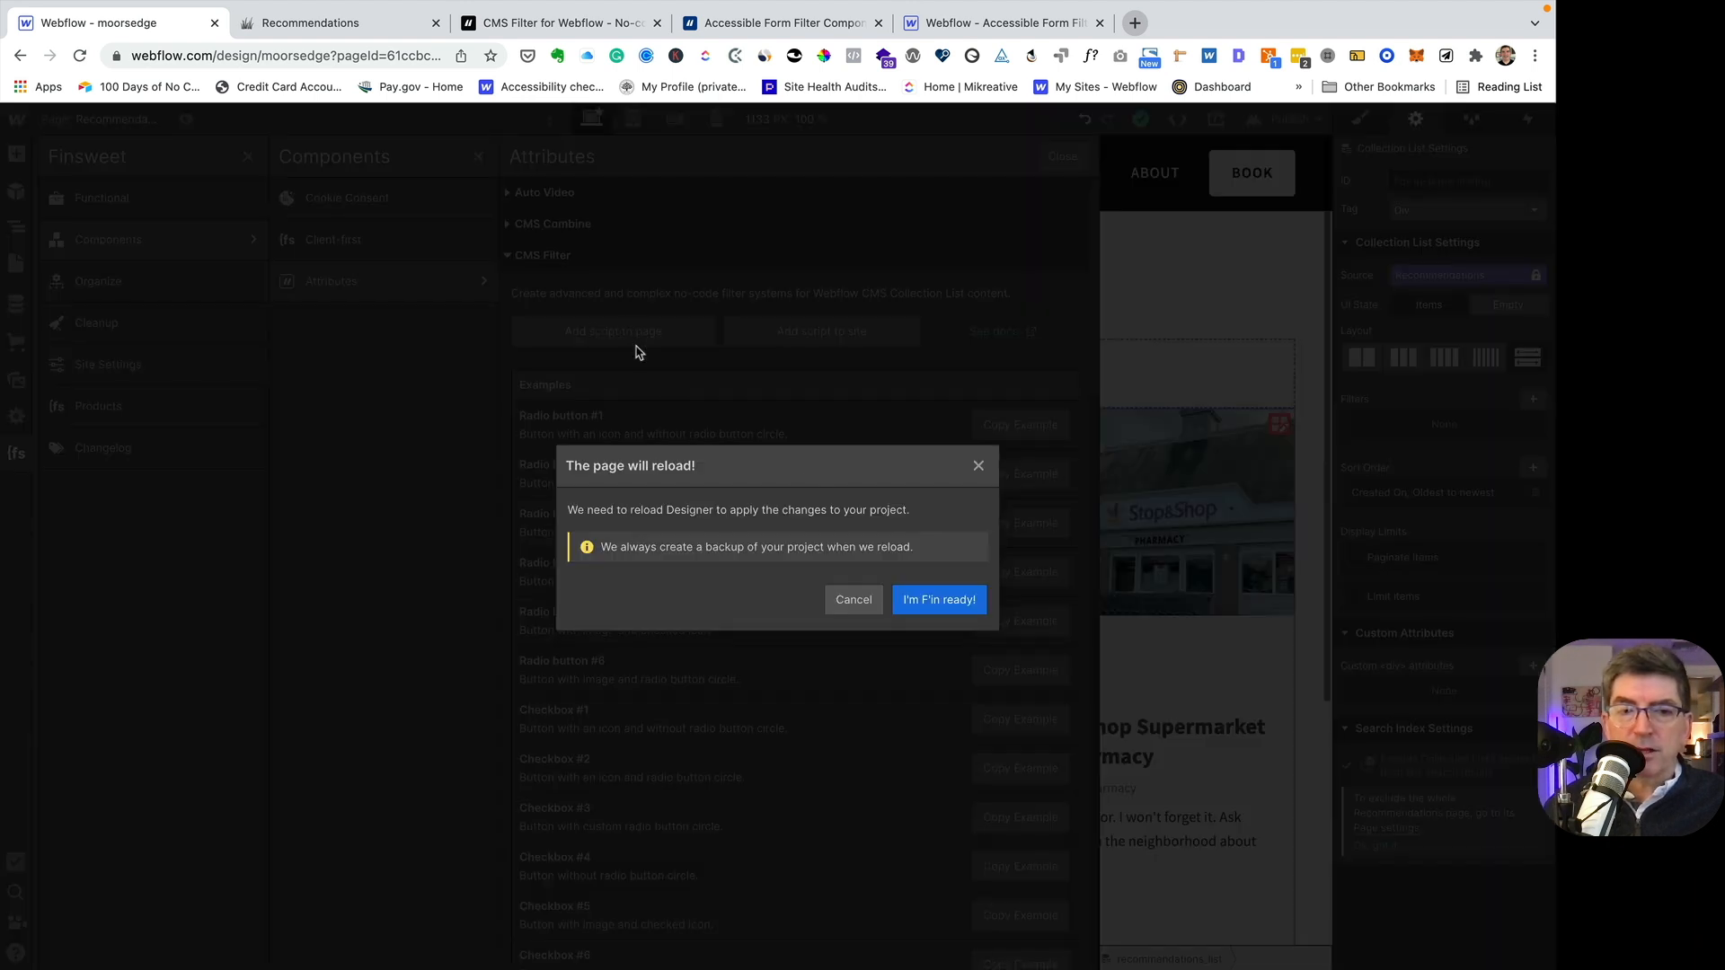
left_click(942, 601)
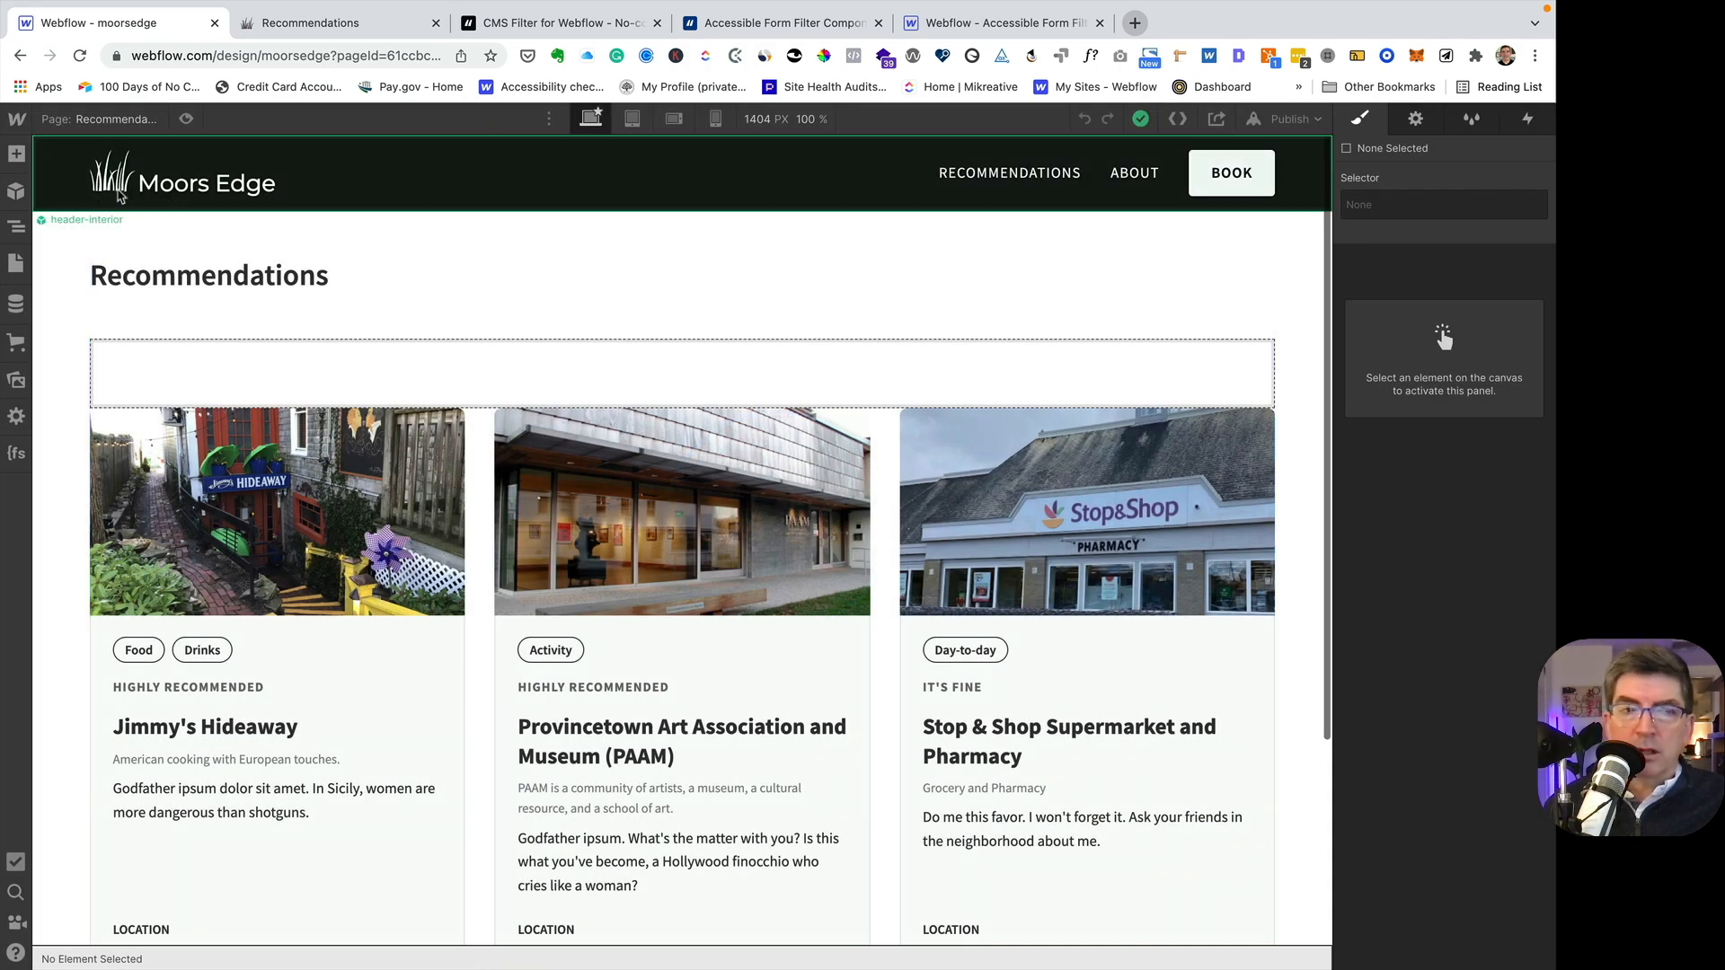
- Select the empty margin-bottom block above the recommendations cards and review the script instructions on the Finsweet CMS Filter page
left_click(16, 227)
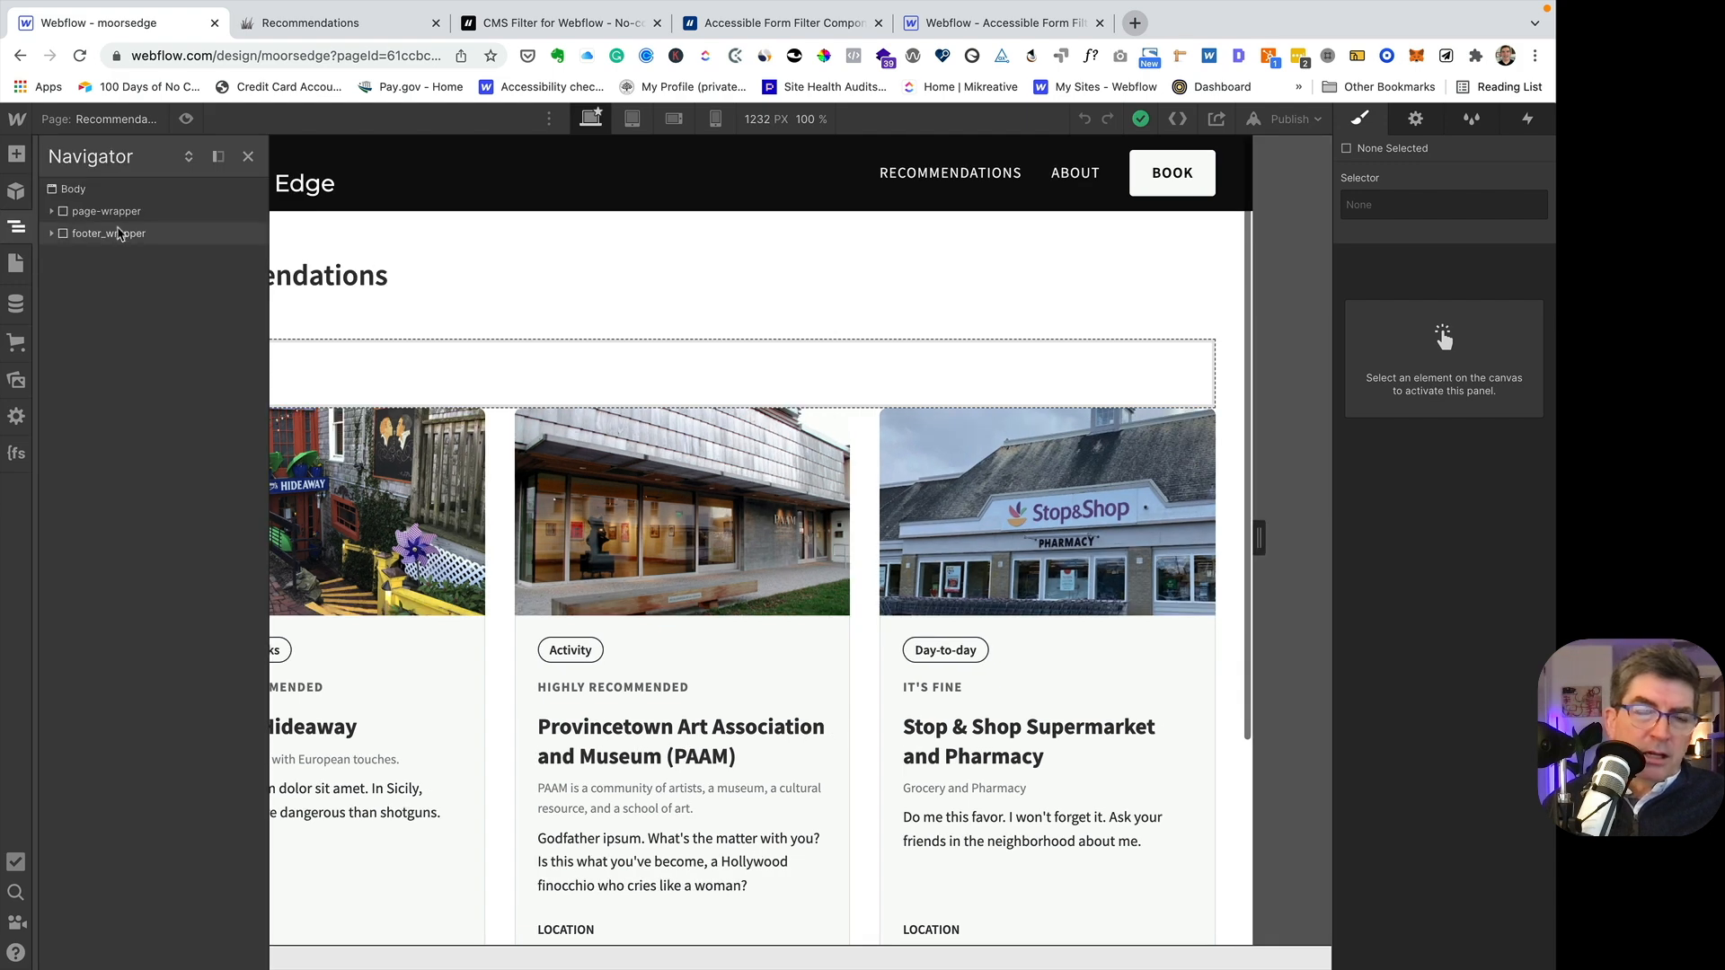
left_click(440, 370)
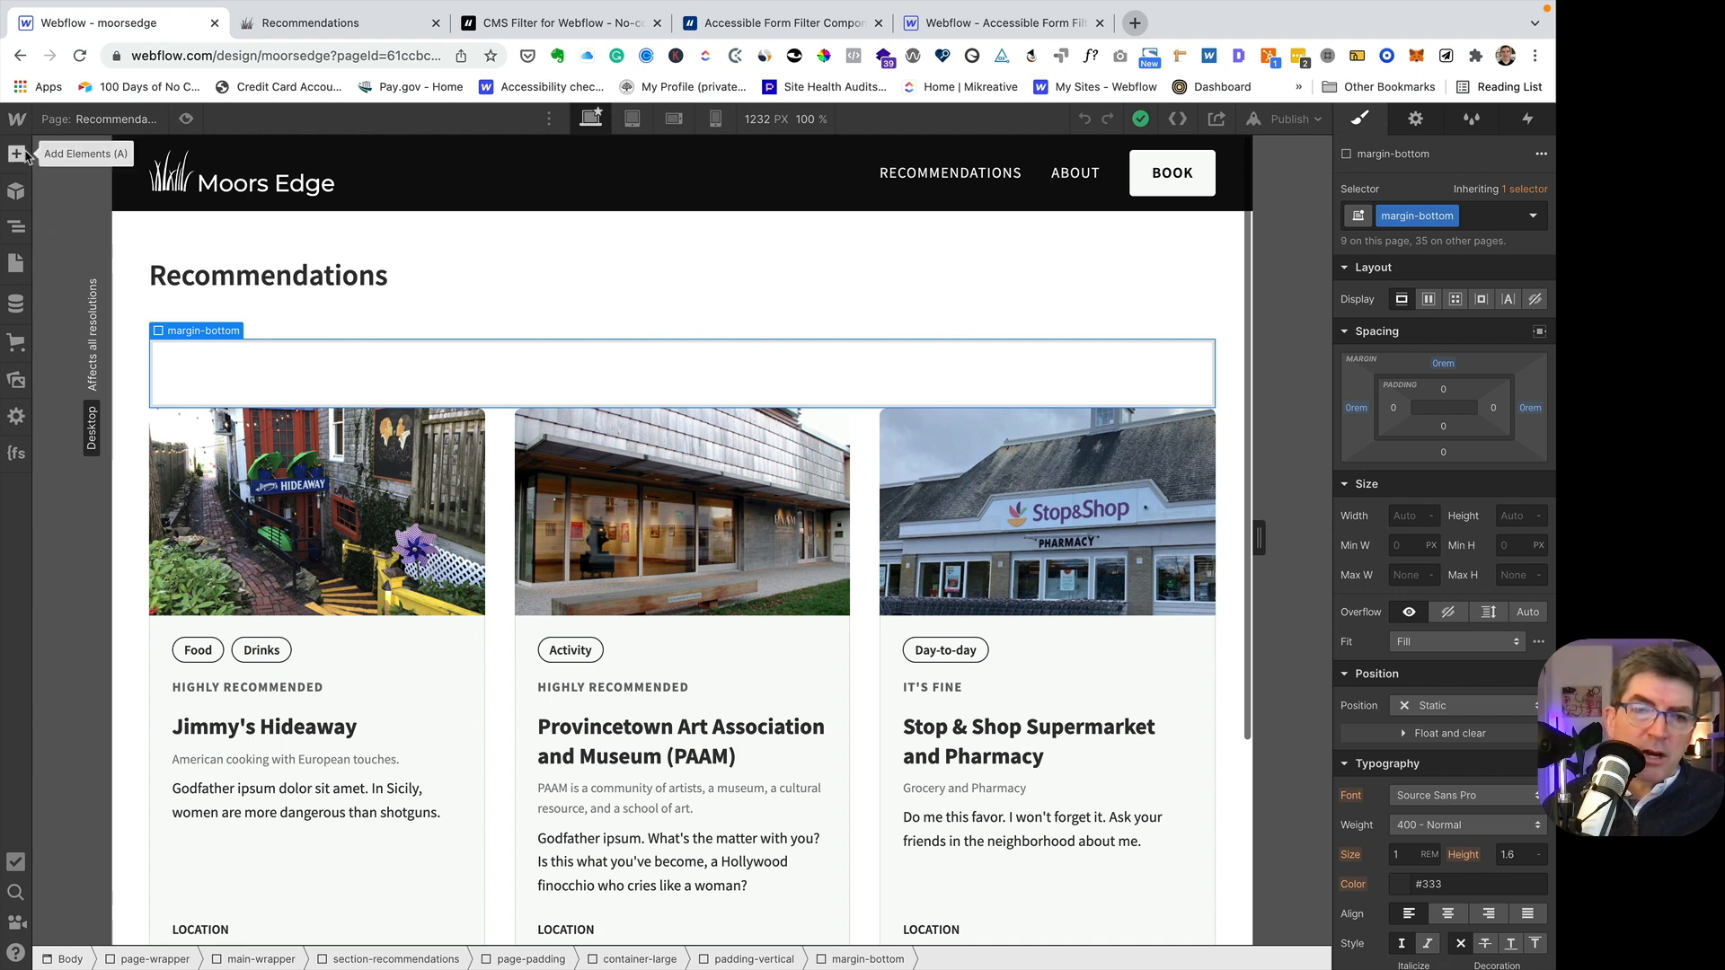
left_click(555, 27)
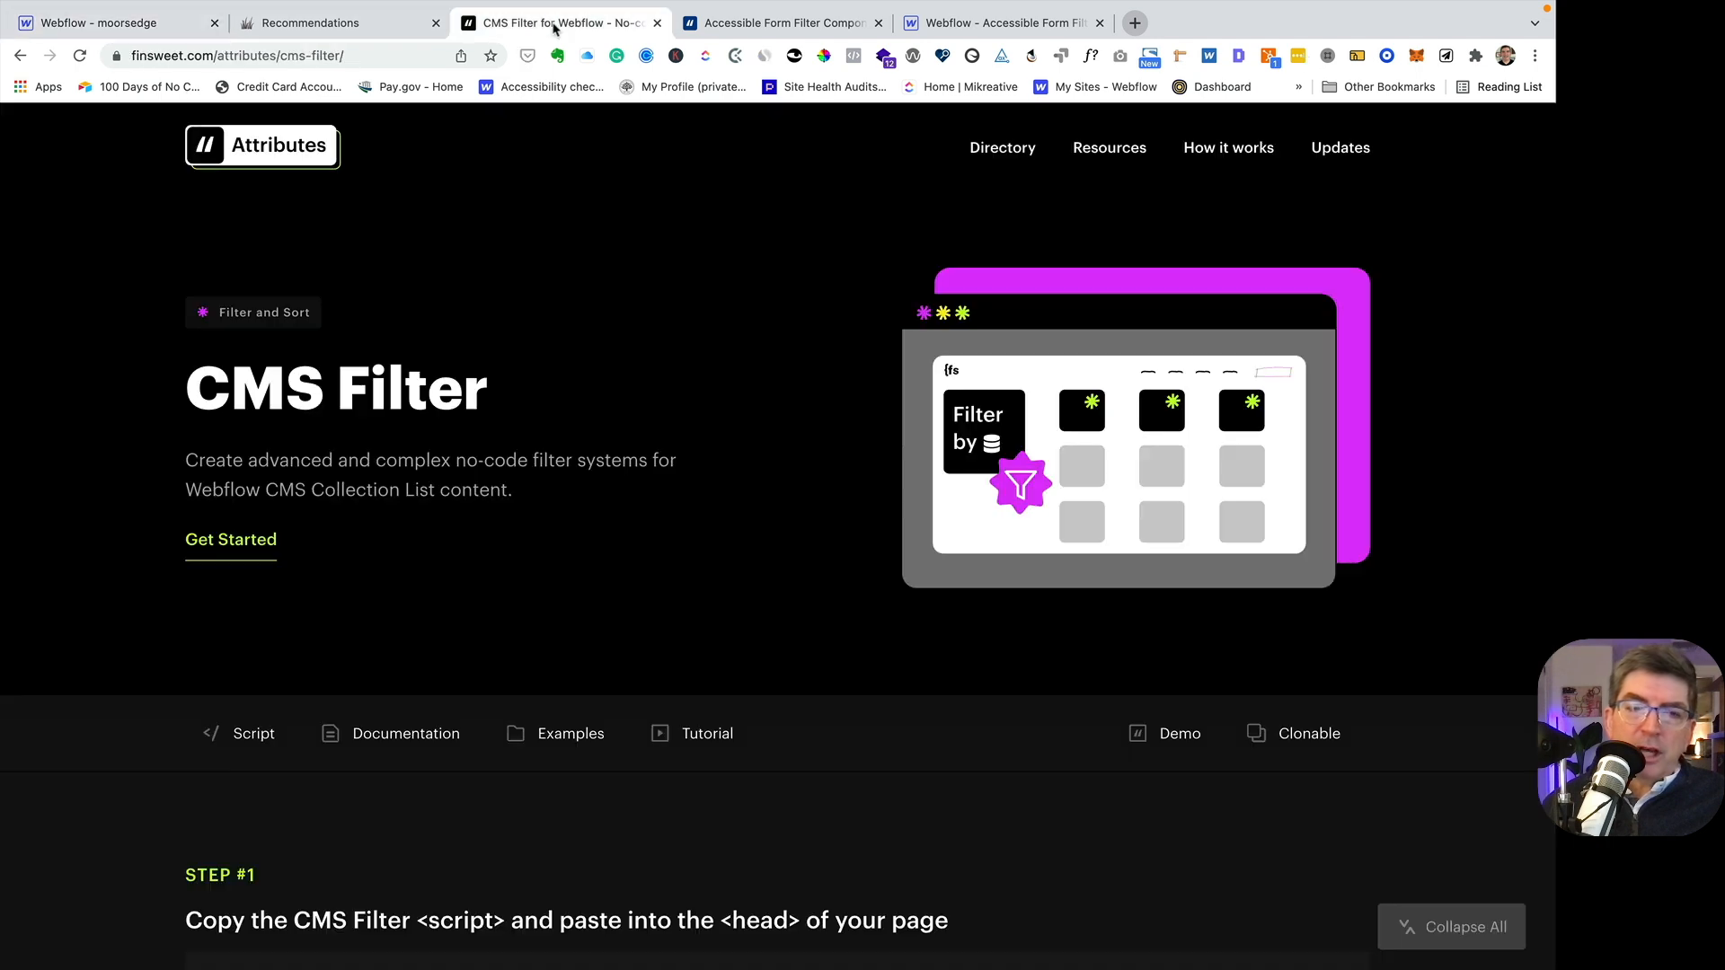
scroll(602, 319, "down", 8)
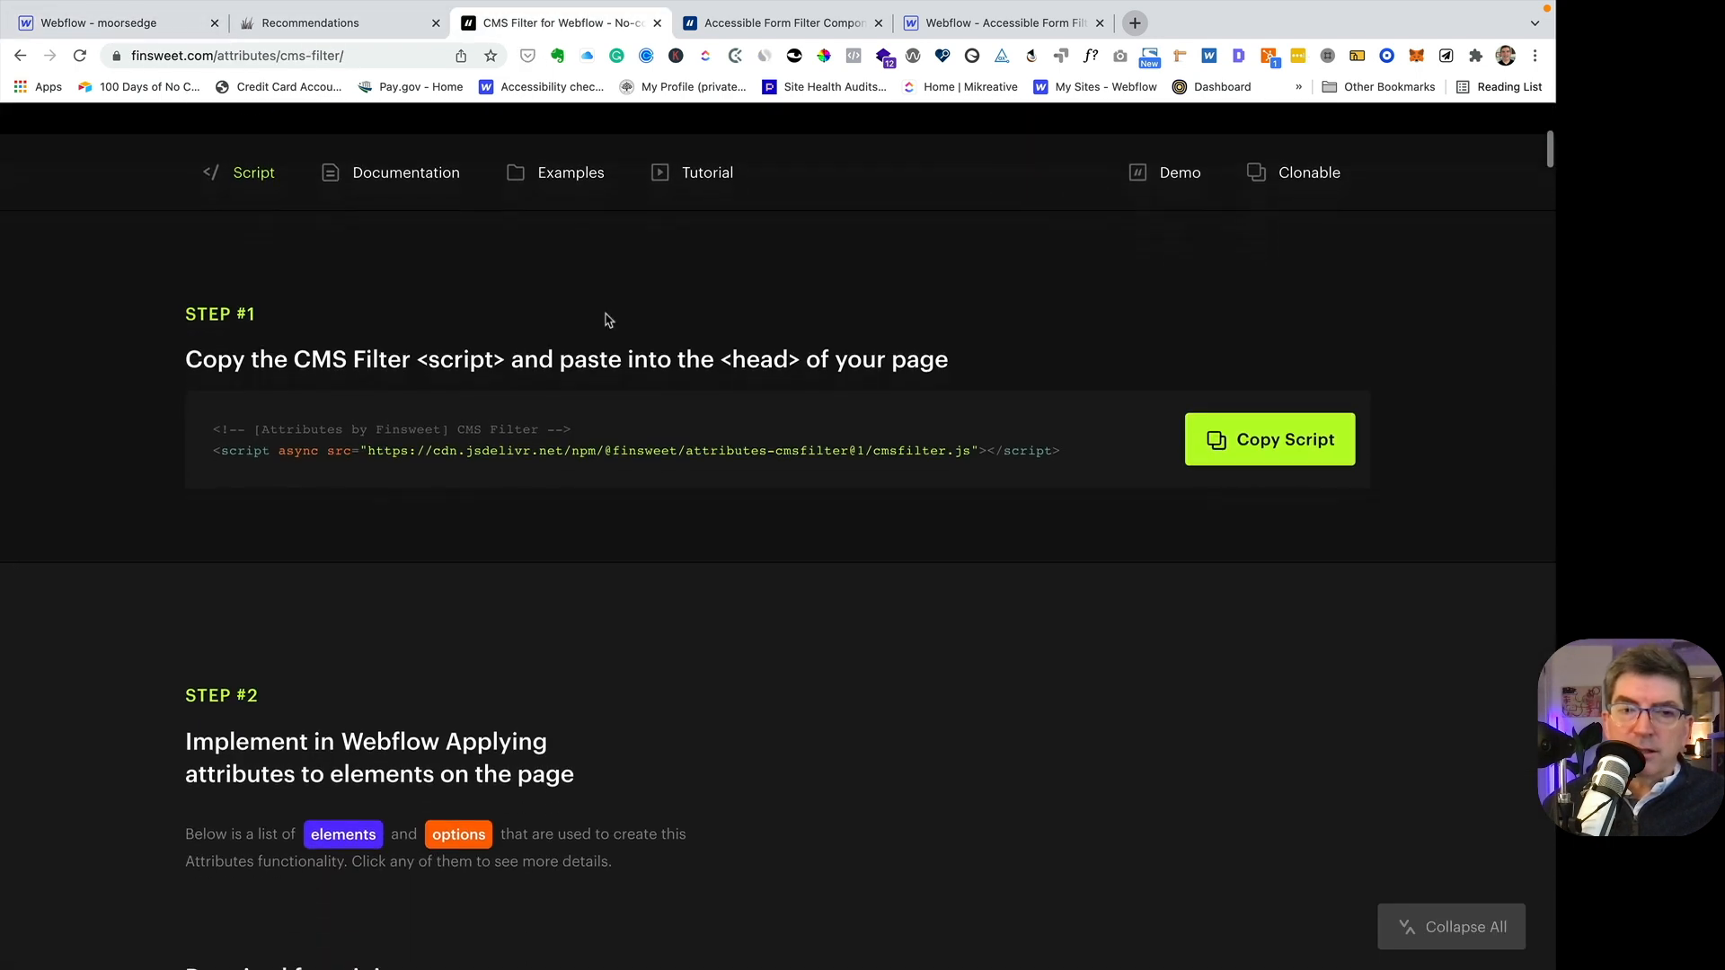
scroll(433, 300, "up", 1)
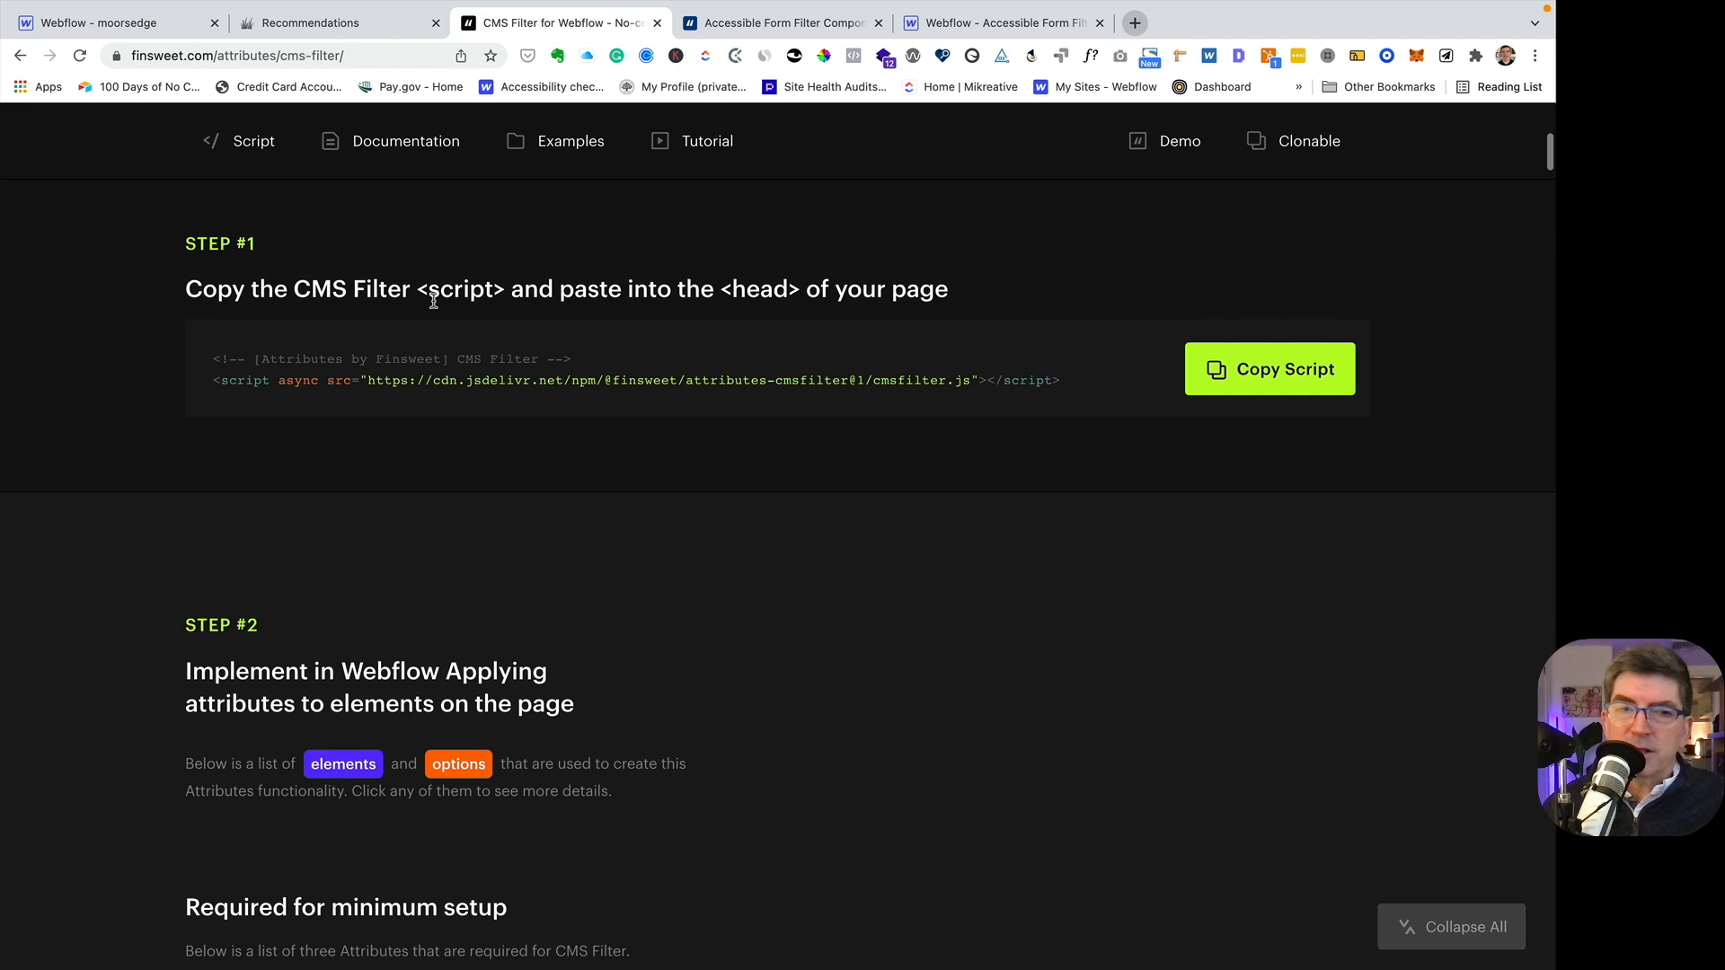
scroll(597, 319, "down", 1)
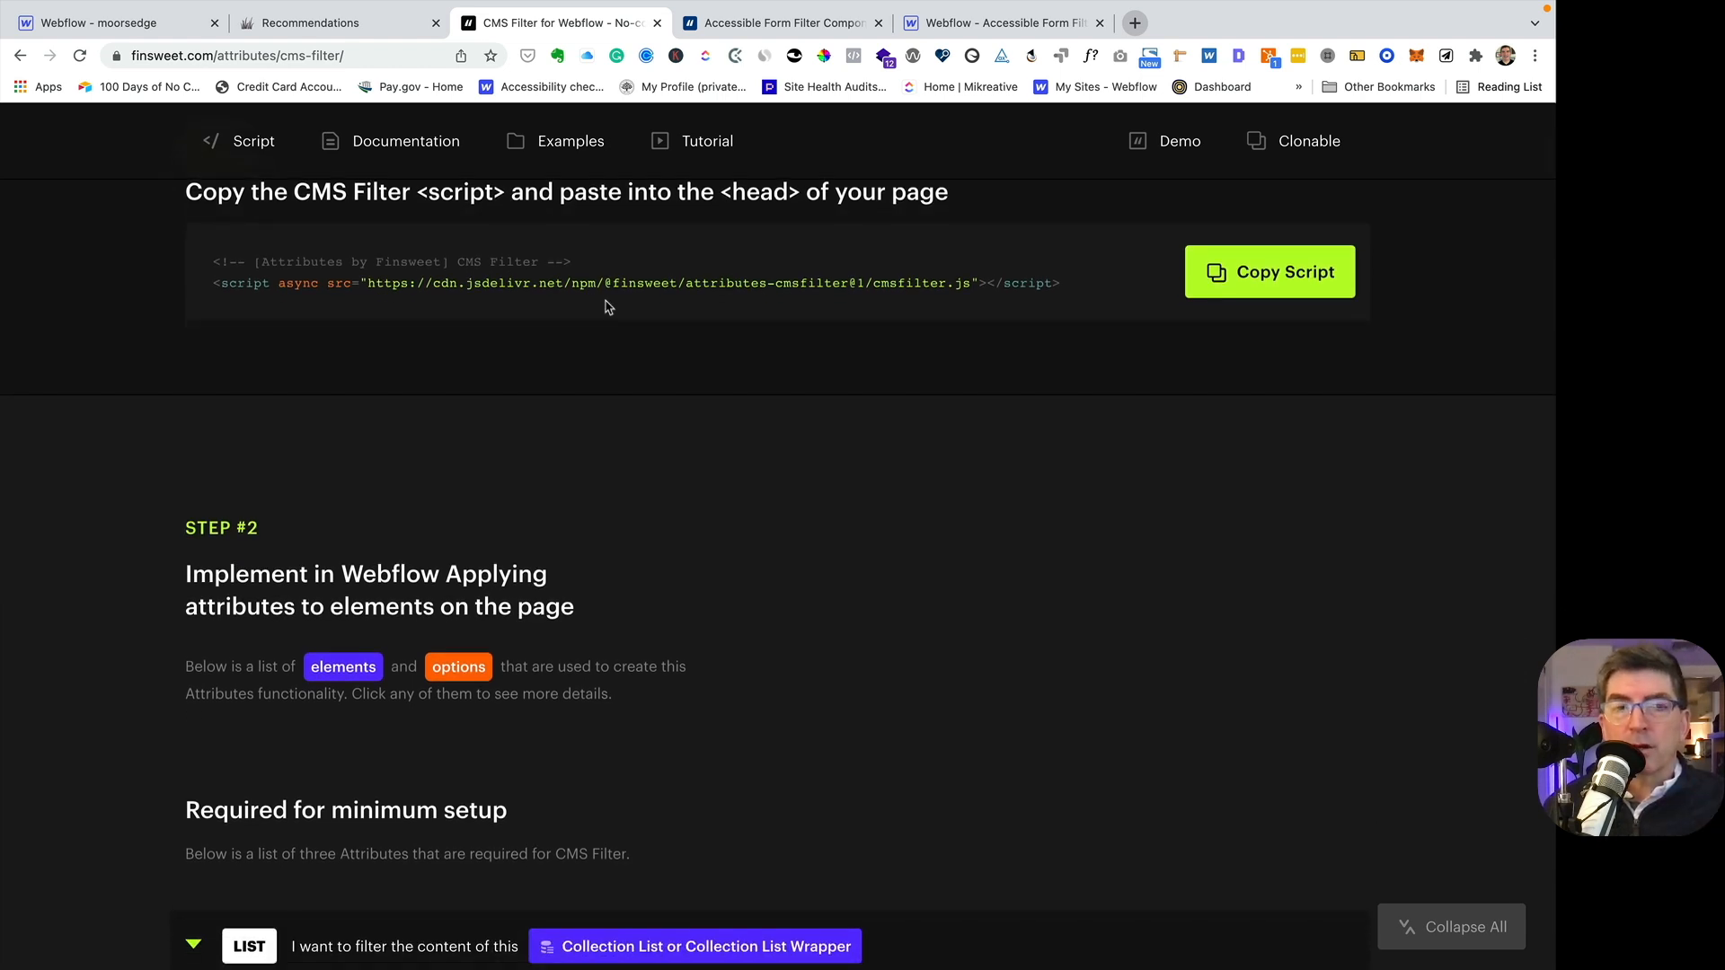
scroll(606, 306, "down", 1)
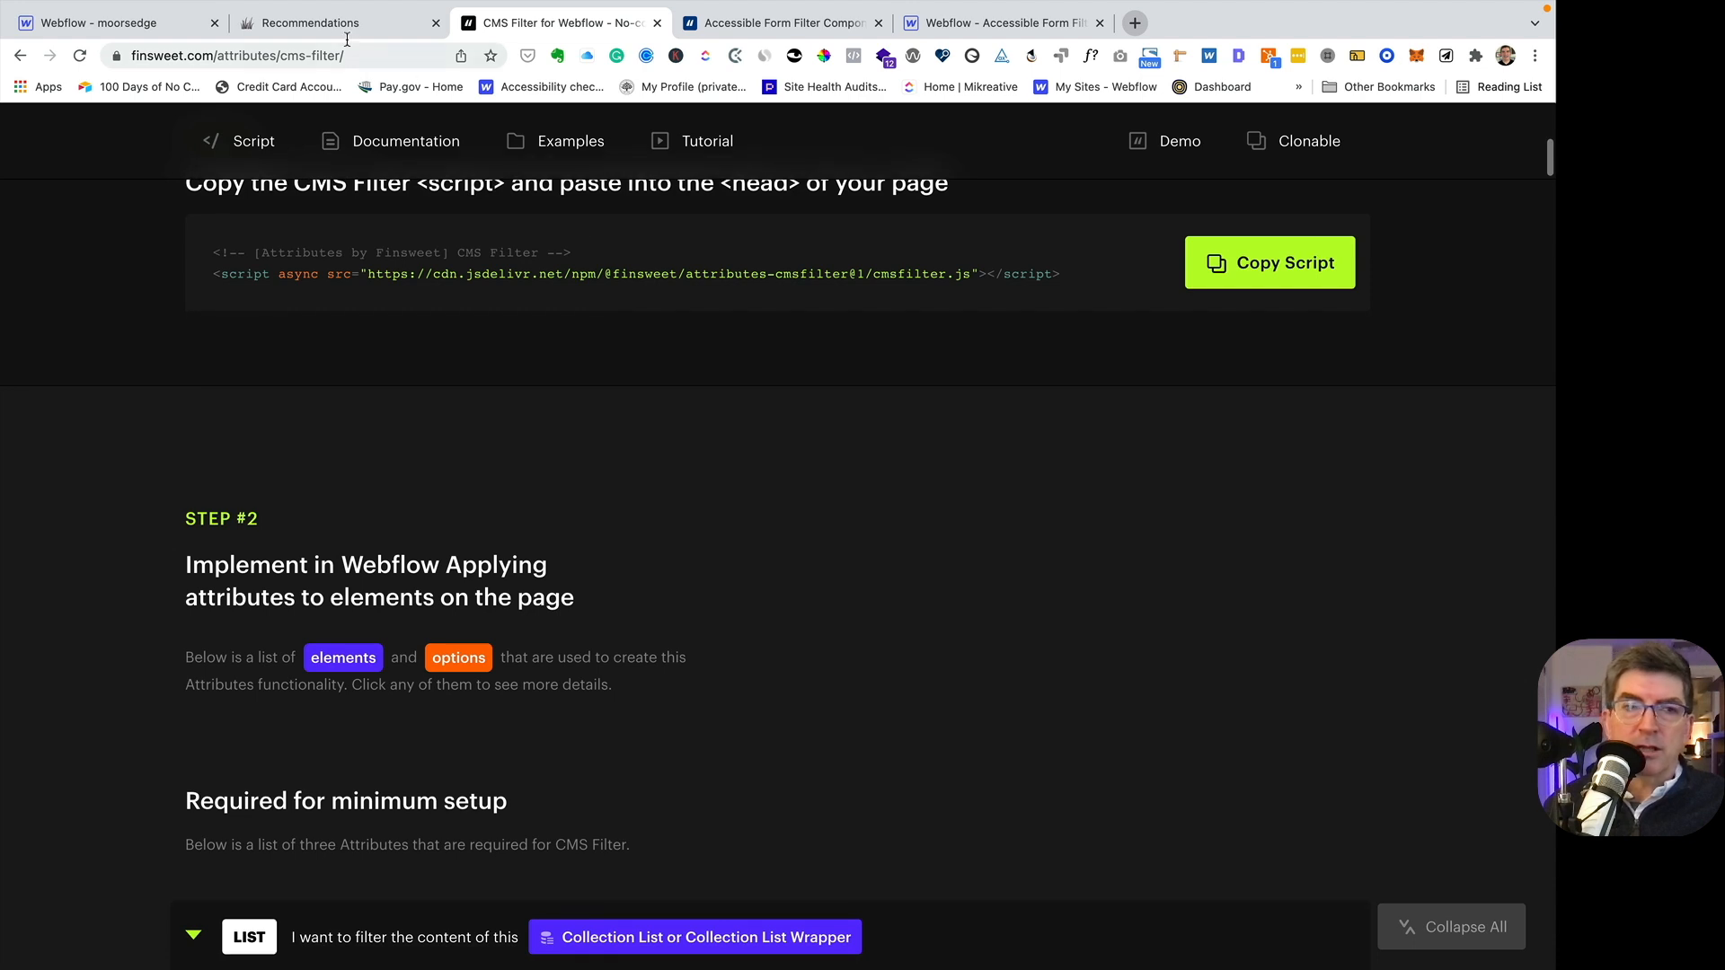
- Check the head custom code in the Recommendations page settings for the CMS Filter script and save the settings
left_click(139, 24)
key("p")
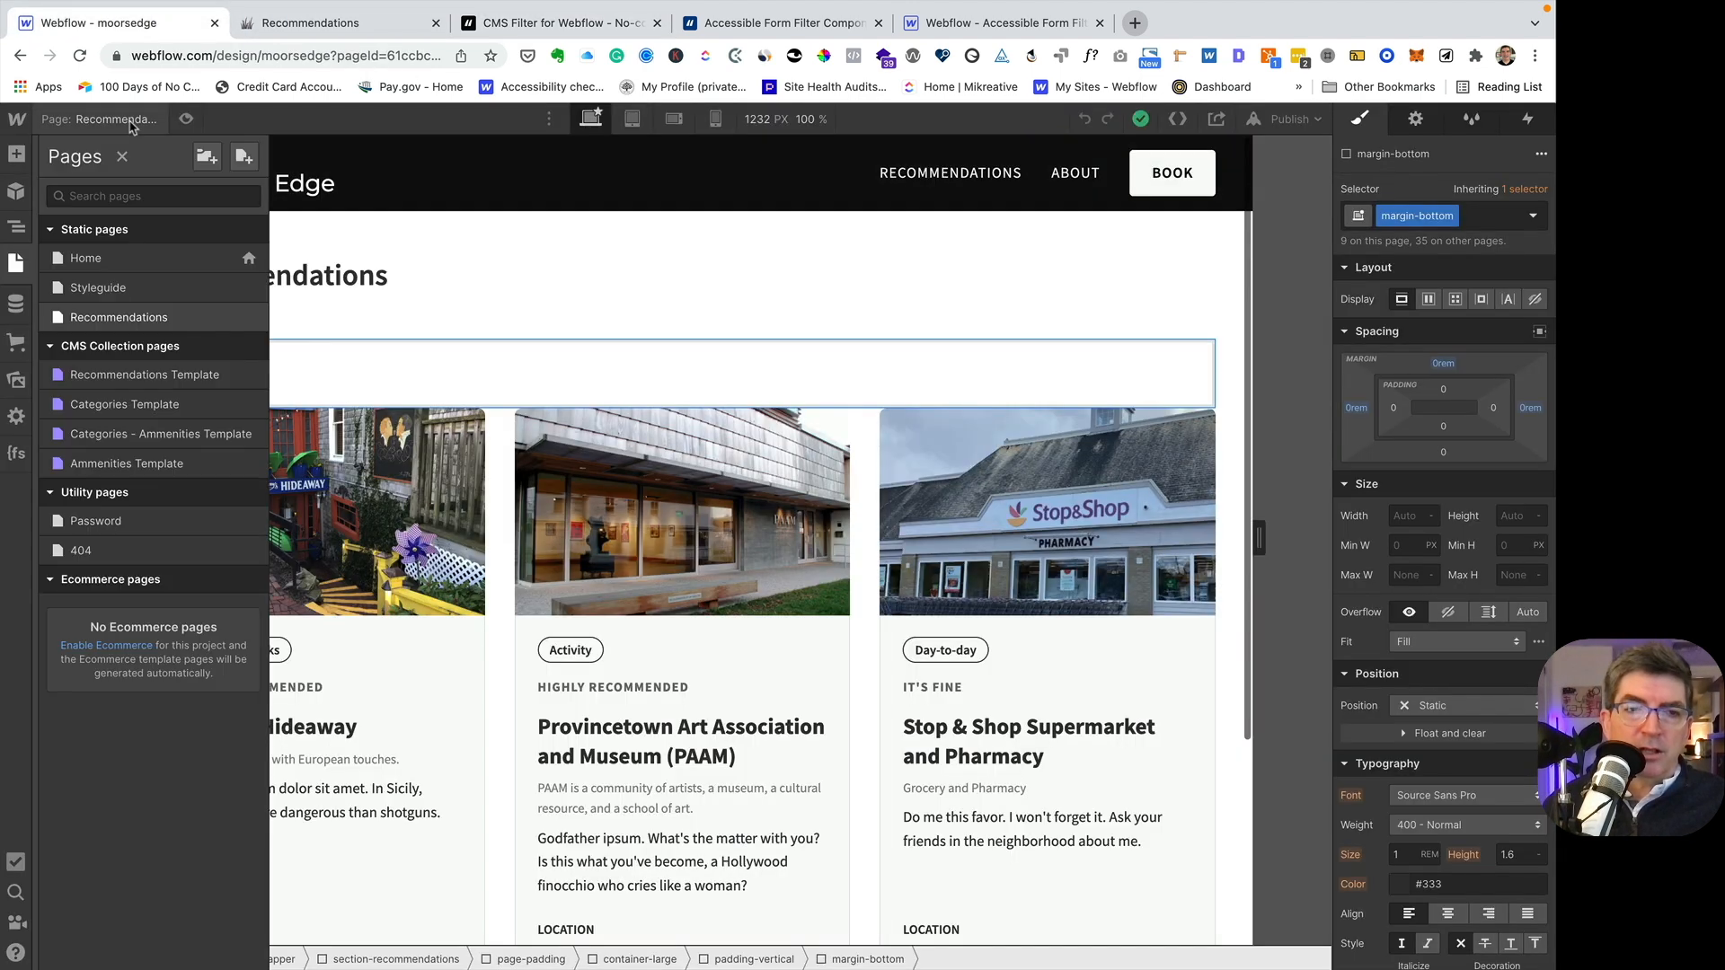
left_click(247, 317)
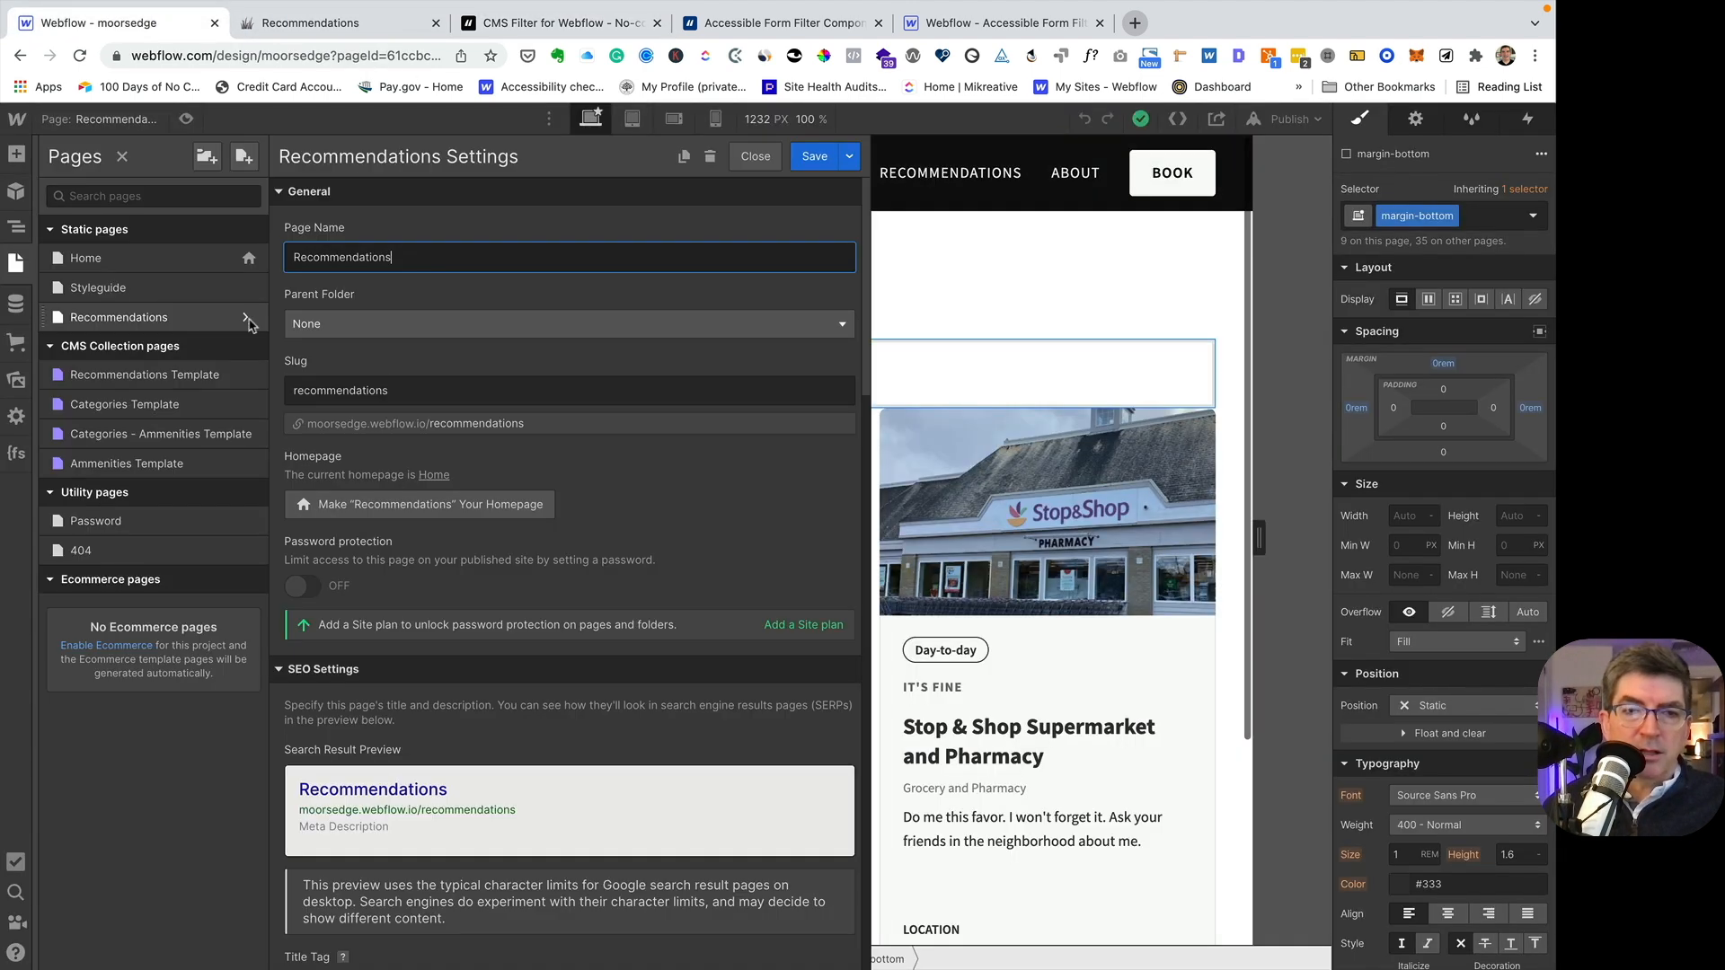
scroll(465, 482, "down", 20)
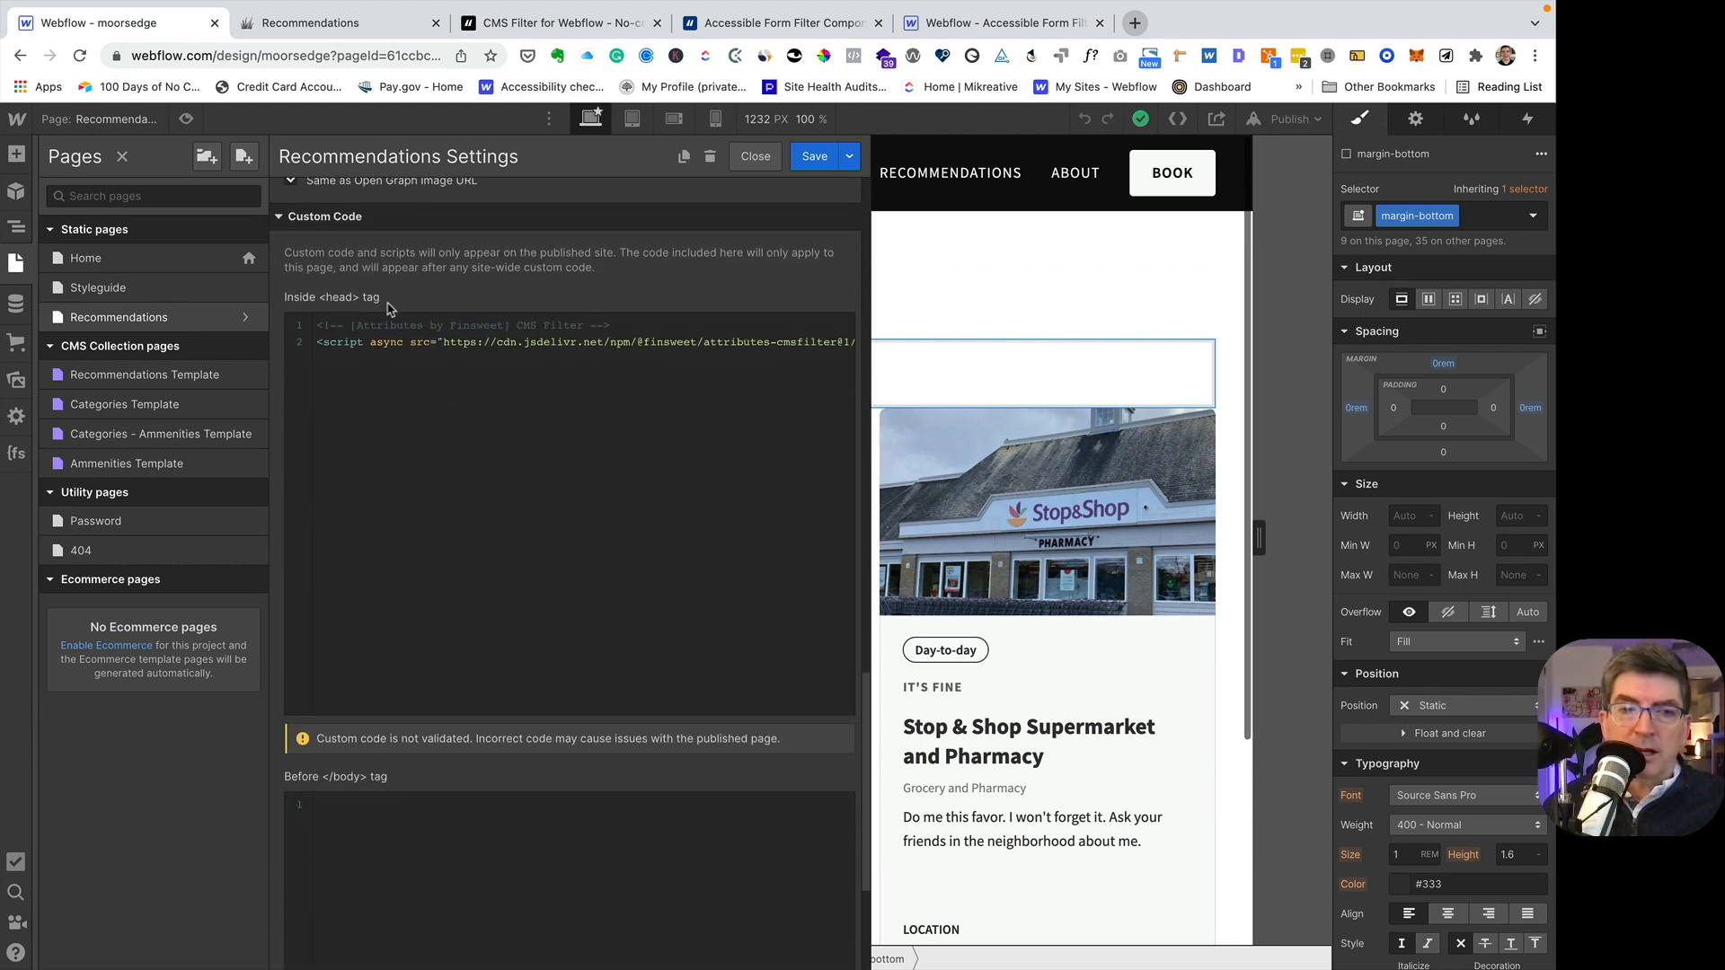
left_click(814, 156)
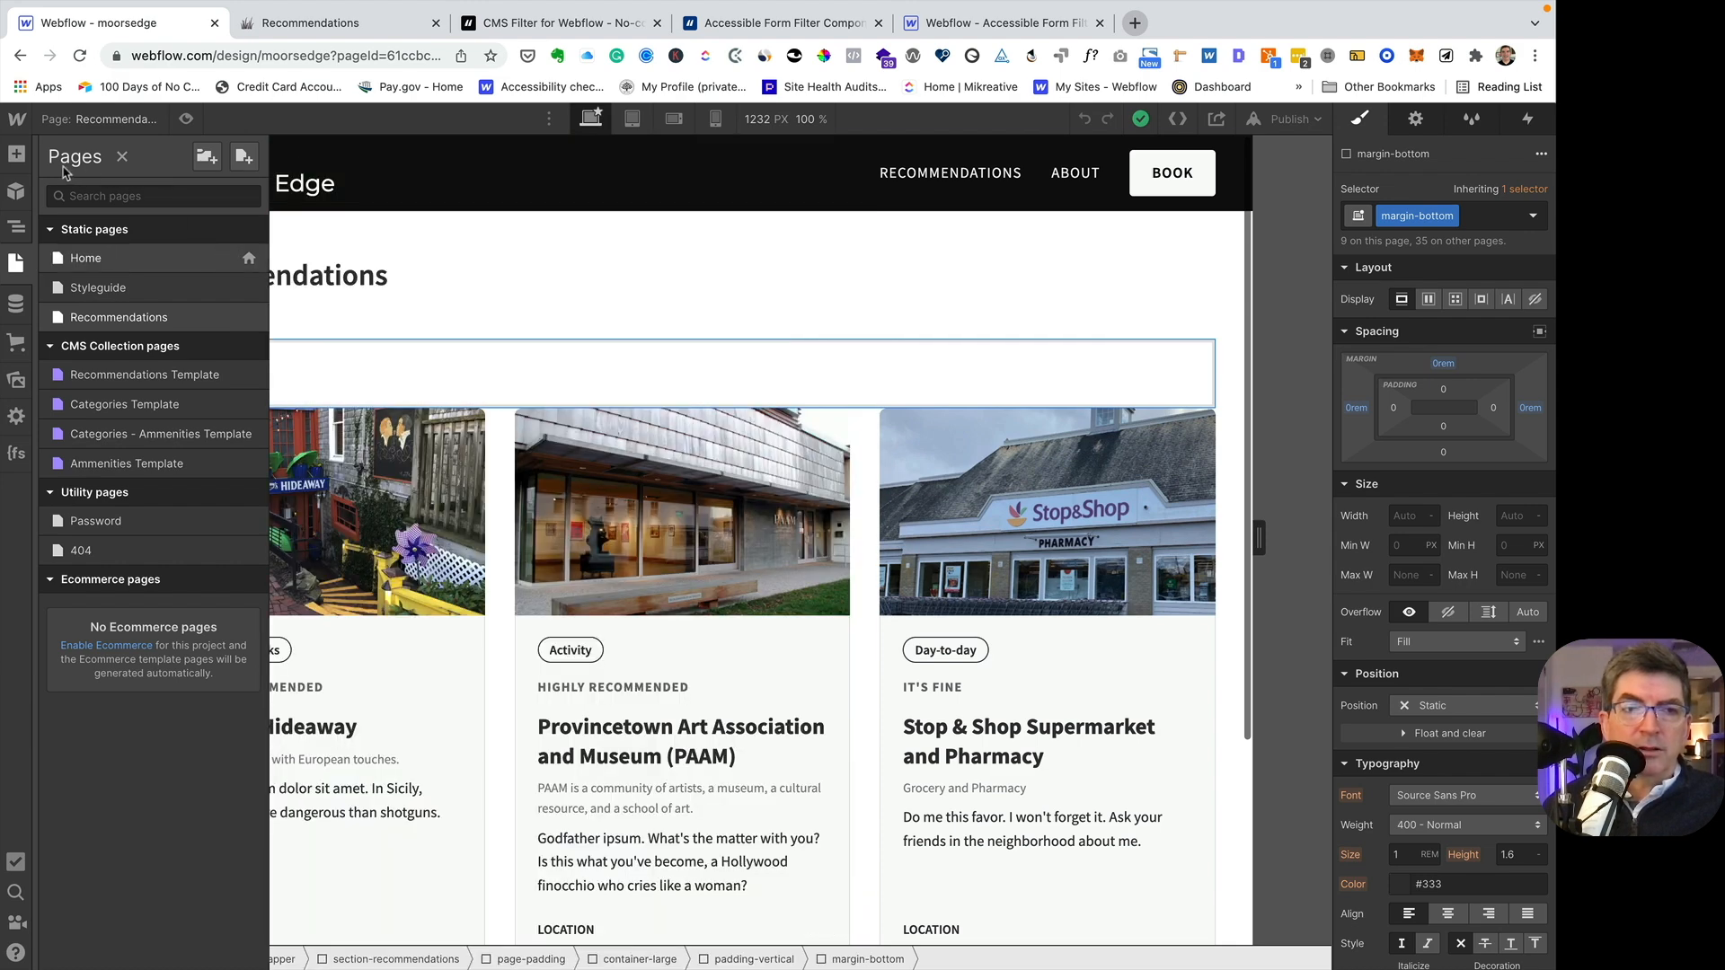
left_click(122, 157)
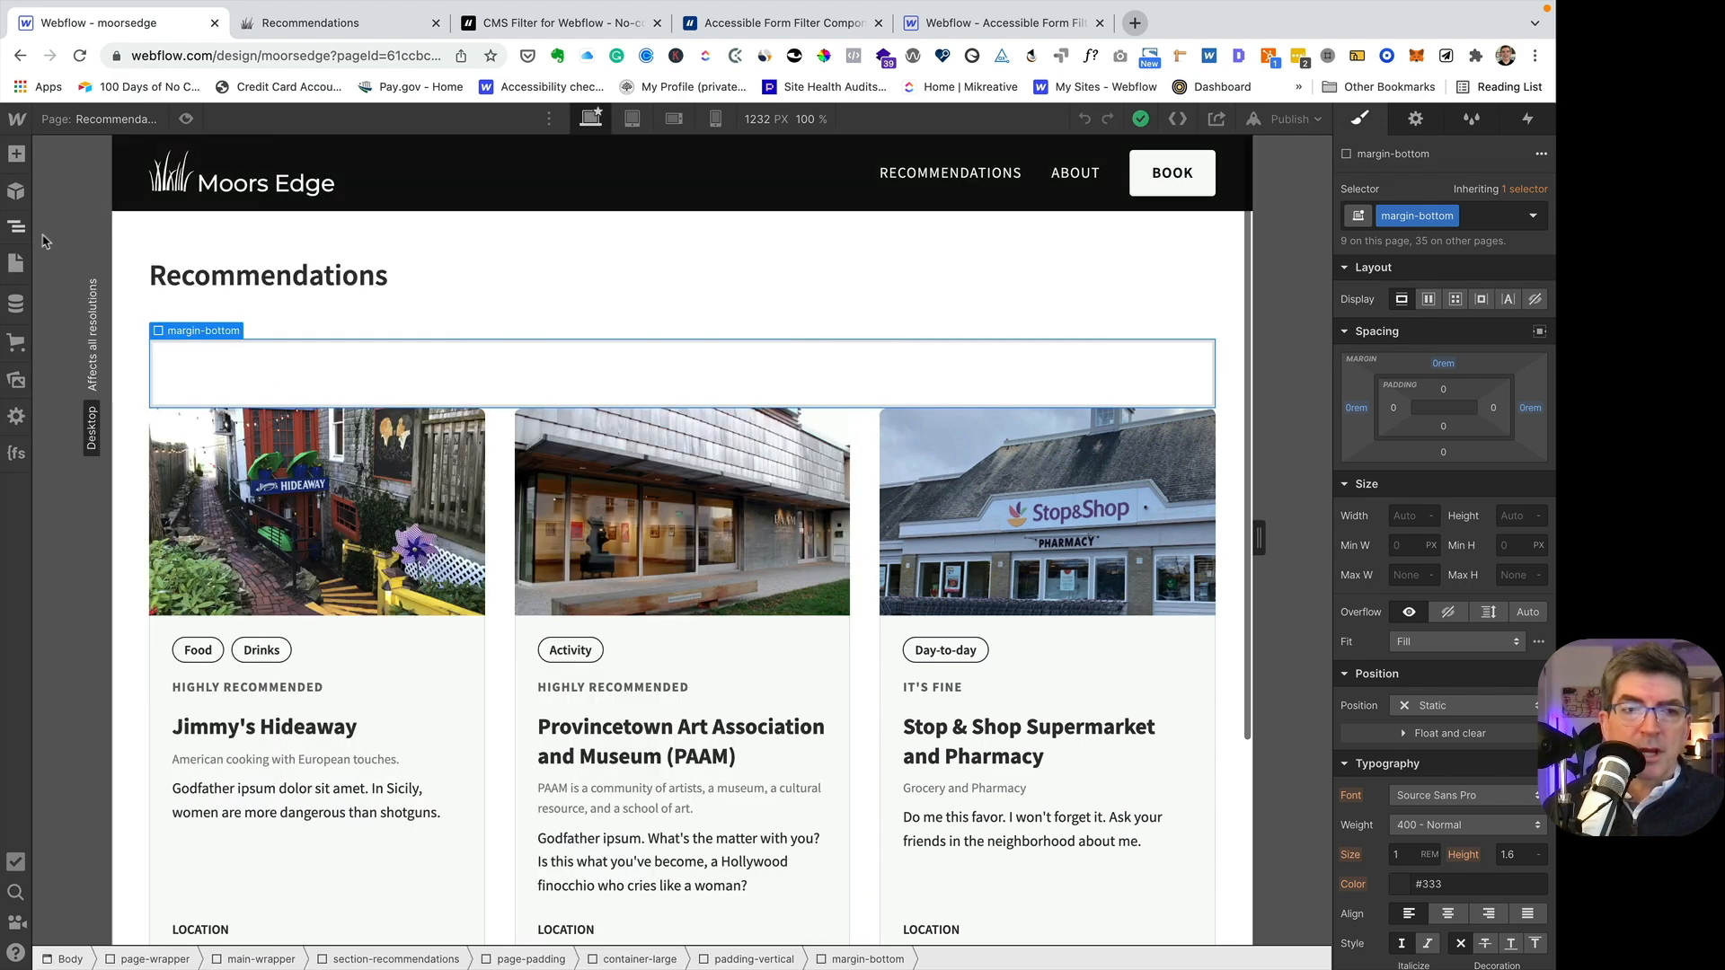
- Copy the LIST attribute name fs-cmsfilter-element from the minimum setup section of the Finsweet CMS Filter documentation
left_click(540, 30)
scroll(476, 323, "down", 6)
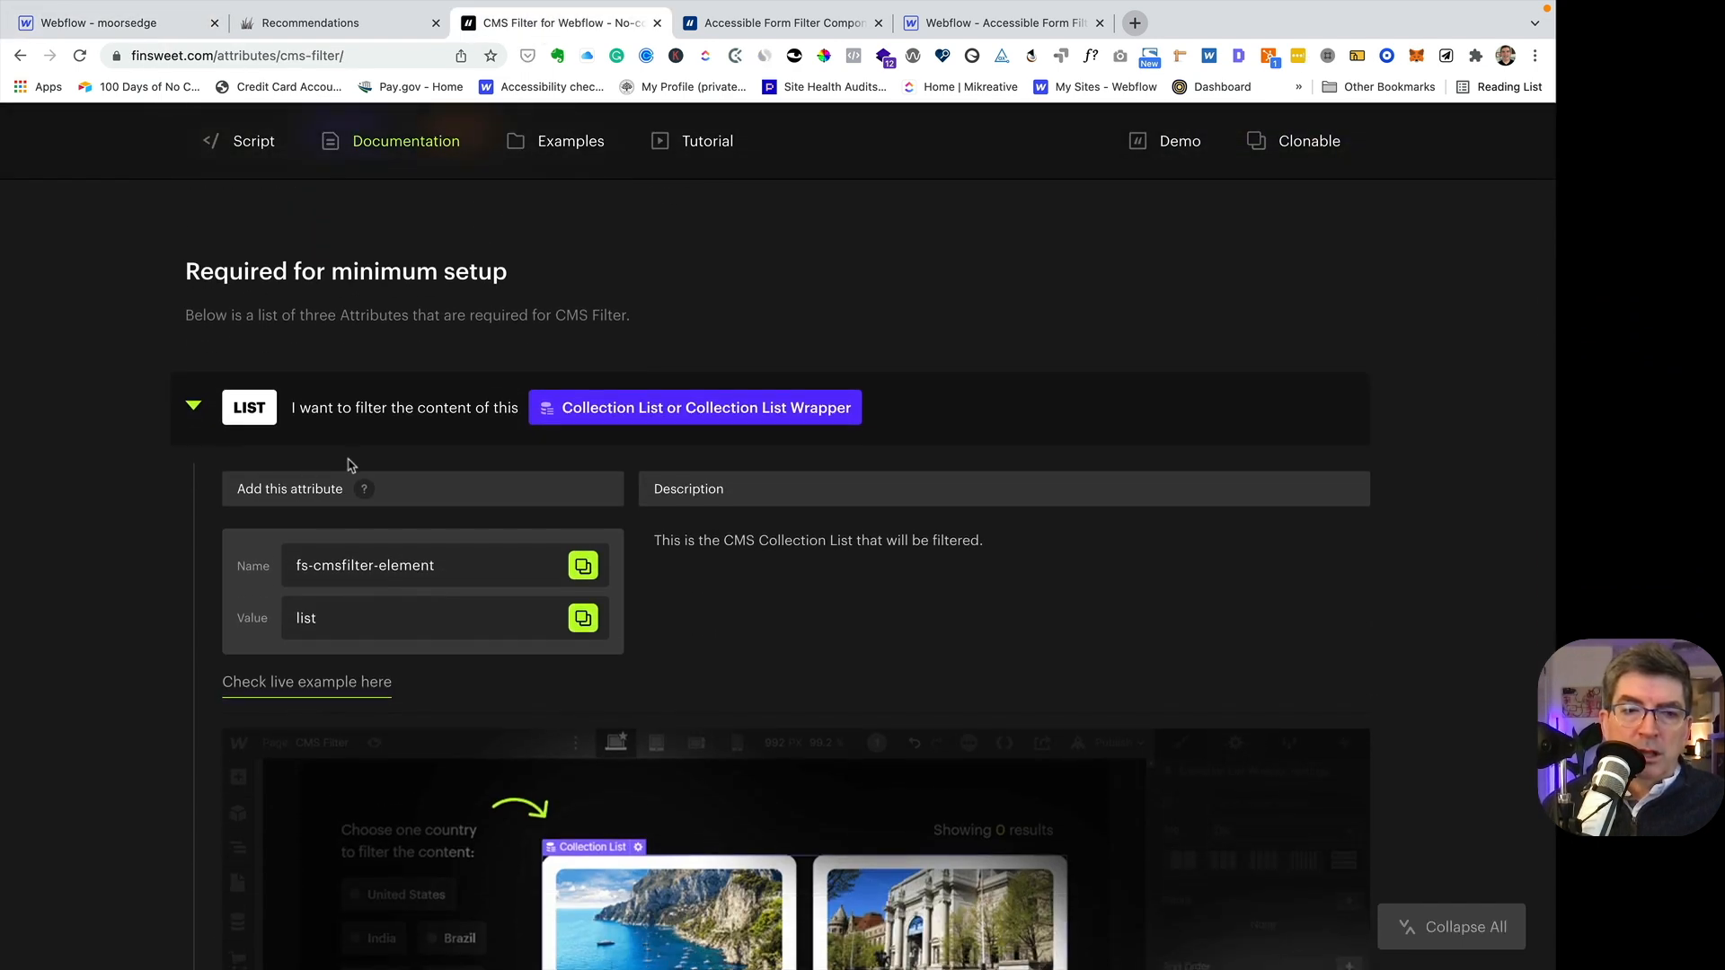
scroll(348, 460, "down", 3)
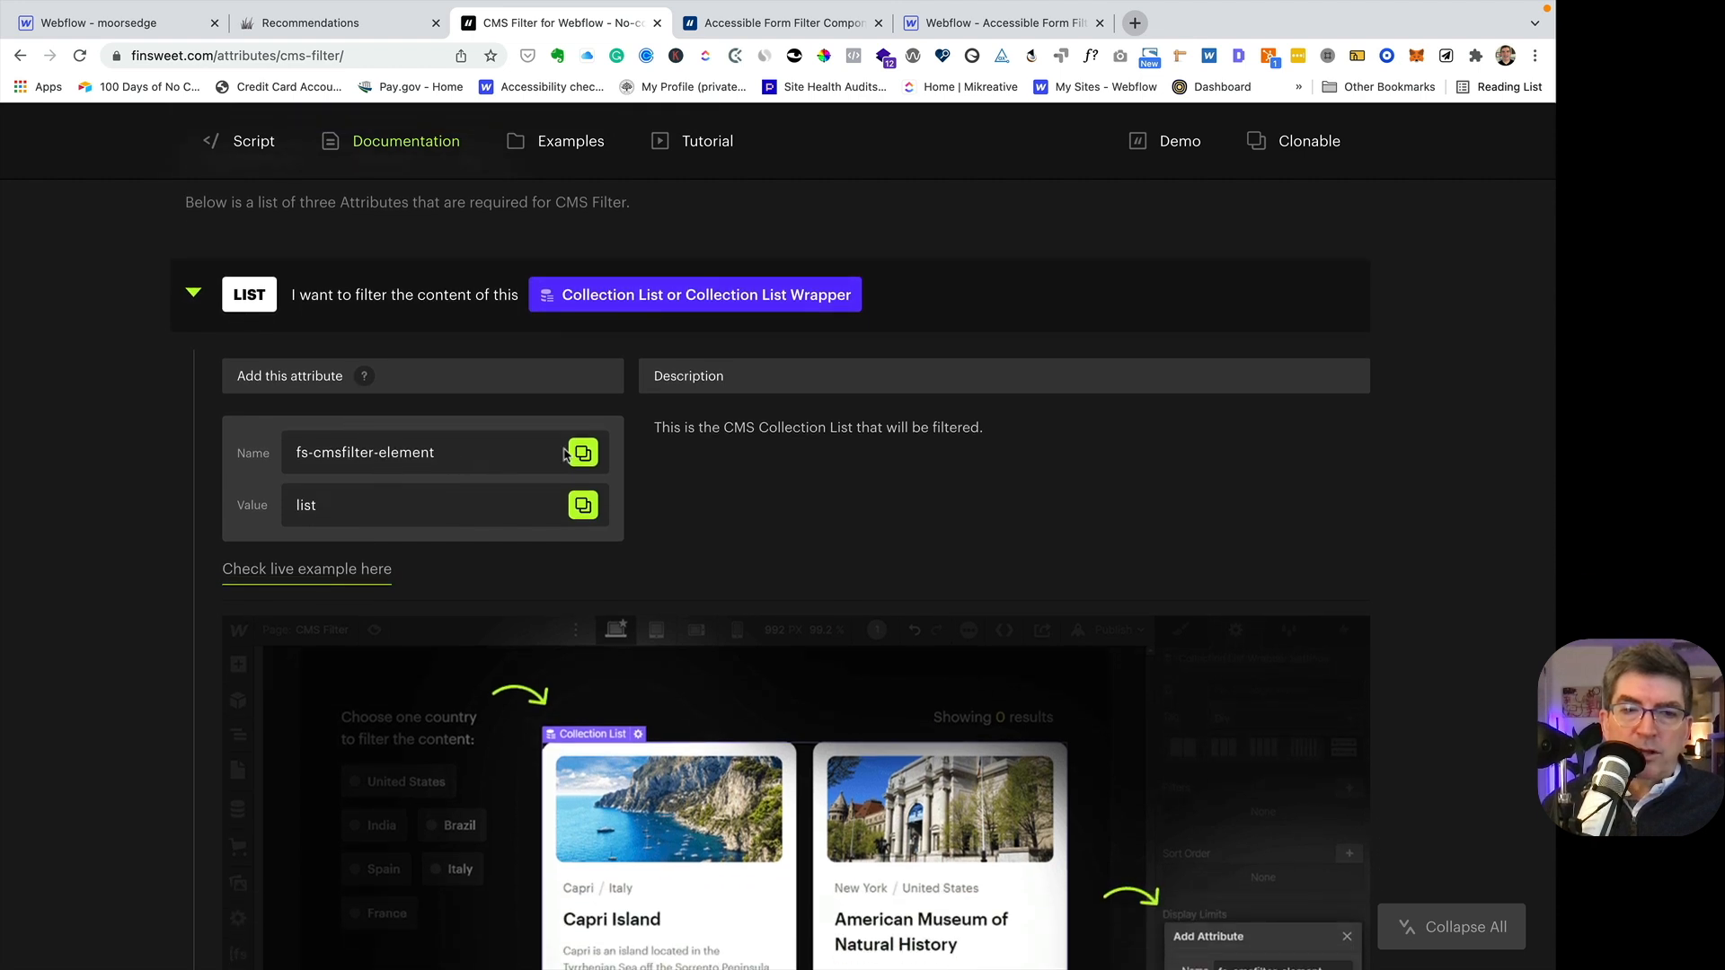
left_click(580, 453)
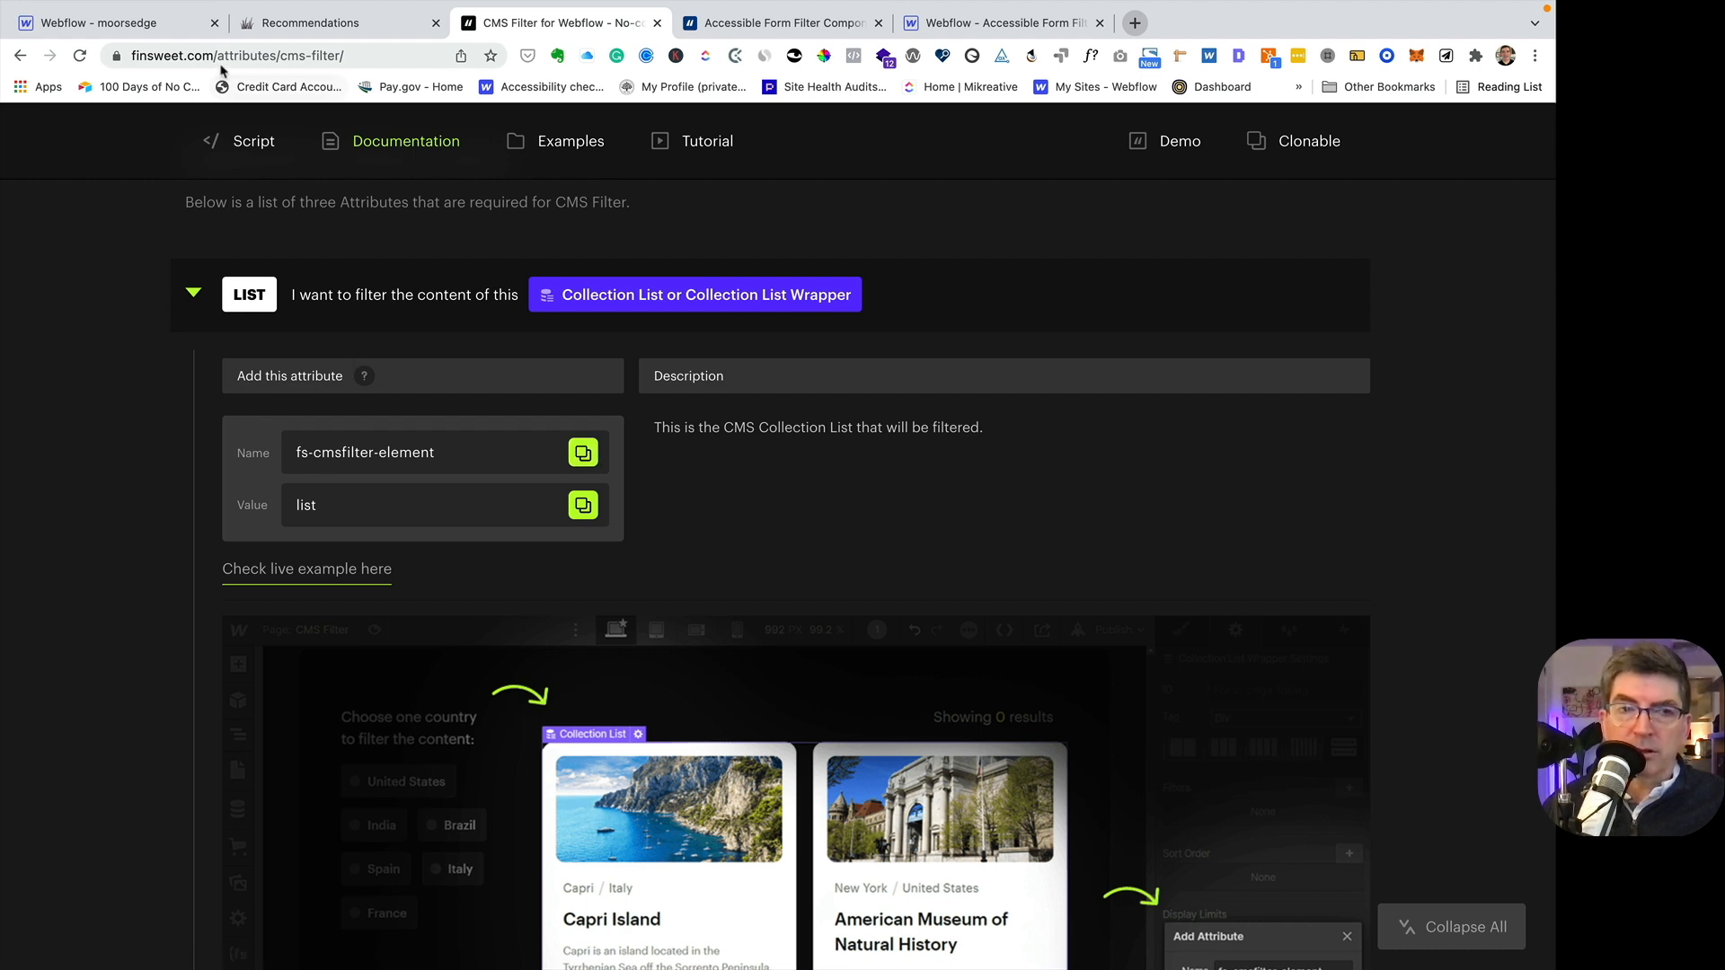
- Add the custom attribute fs-cmsfilter-element with the value list to the recommendations_list collection list in the Webflow Designer
left_click(128, 28)
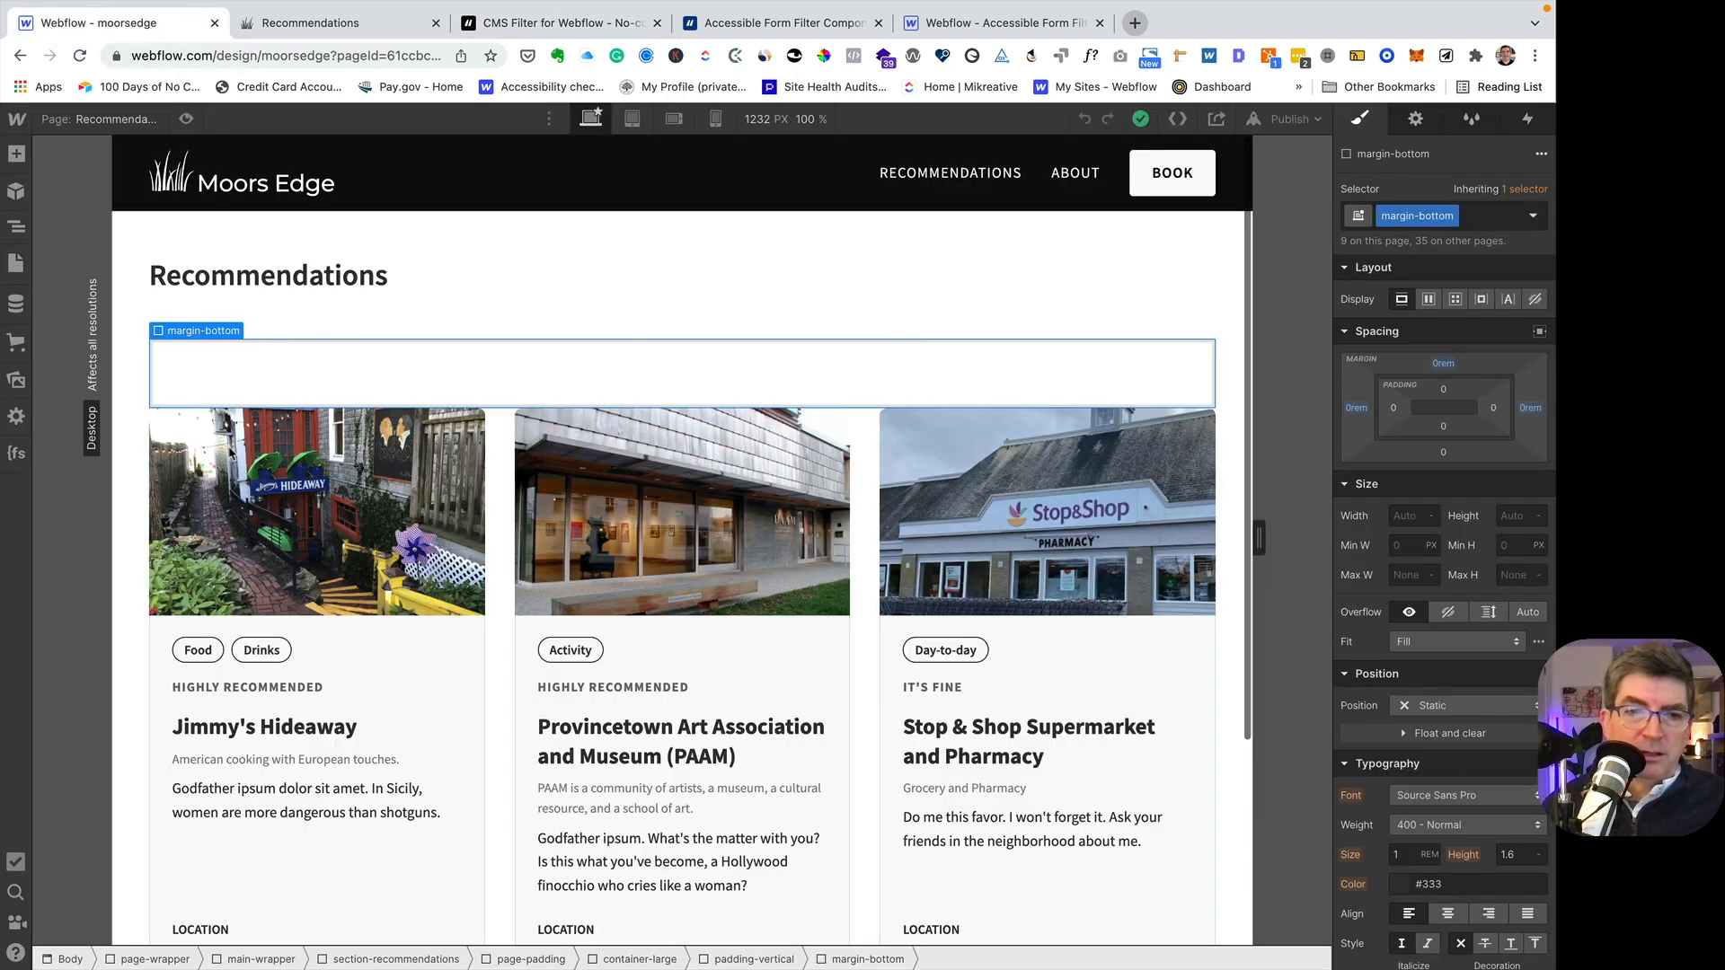
left_click(229, 400)
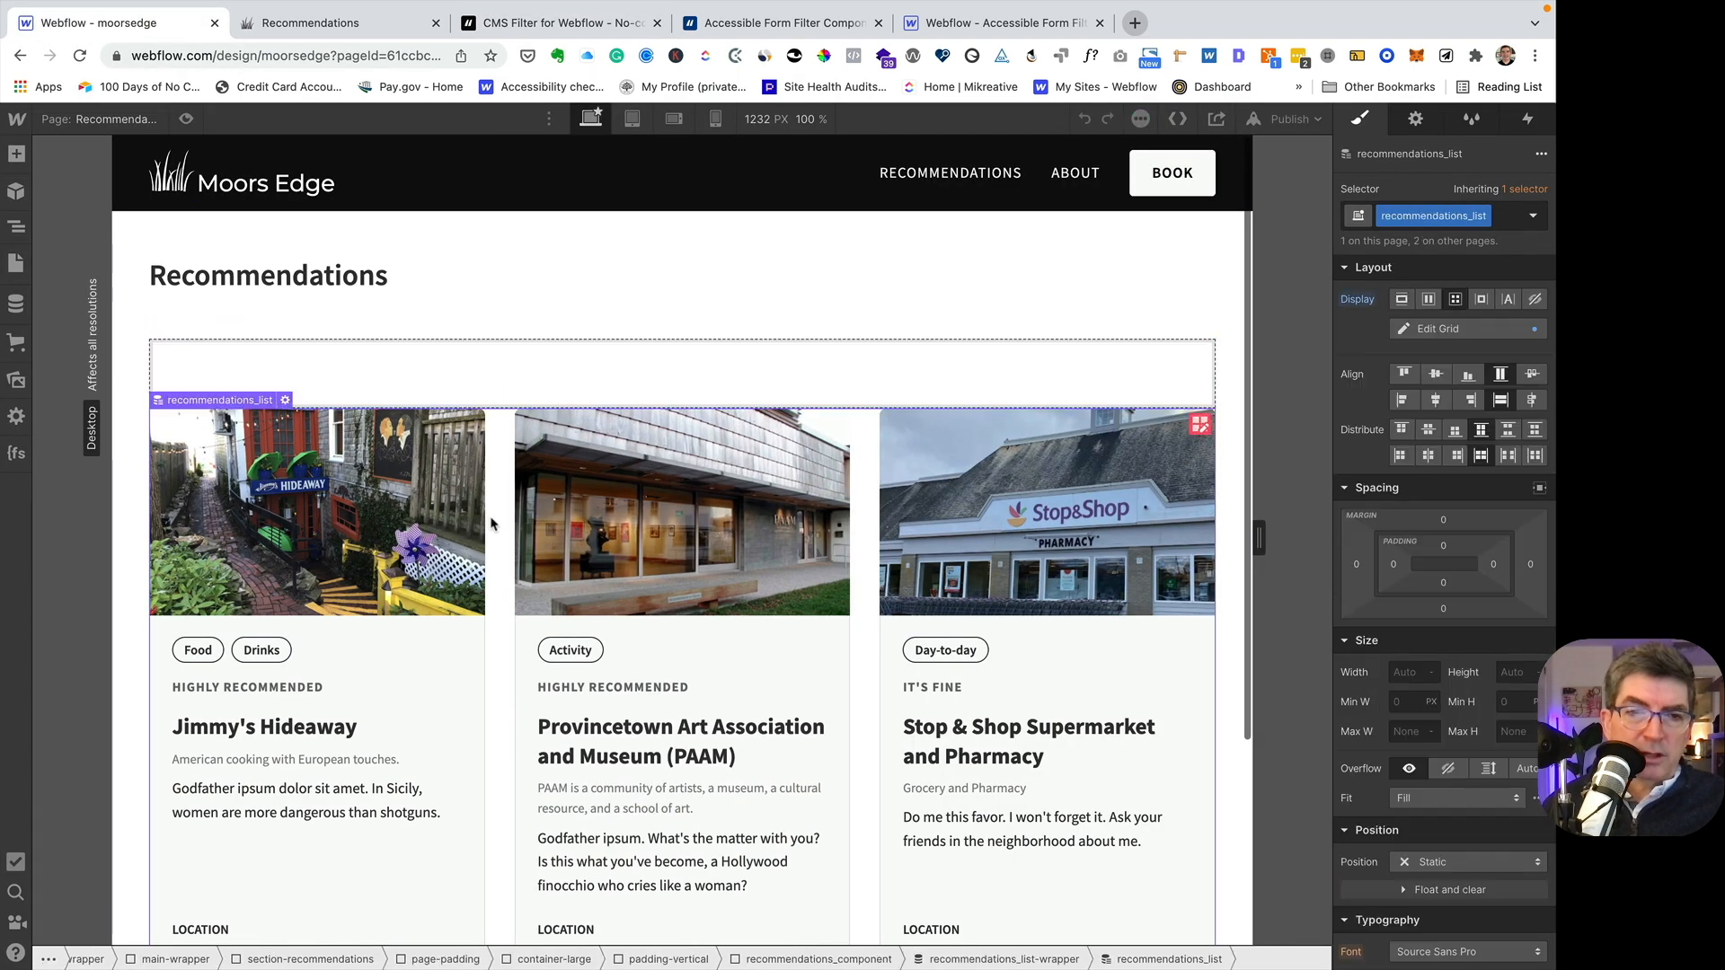
mouse_move(227, 406)
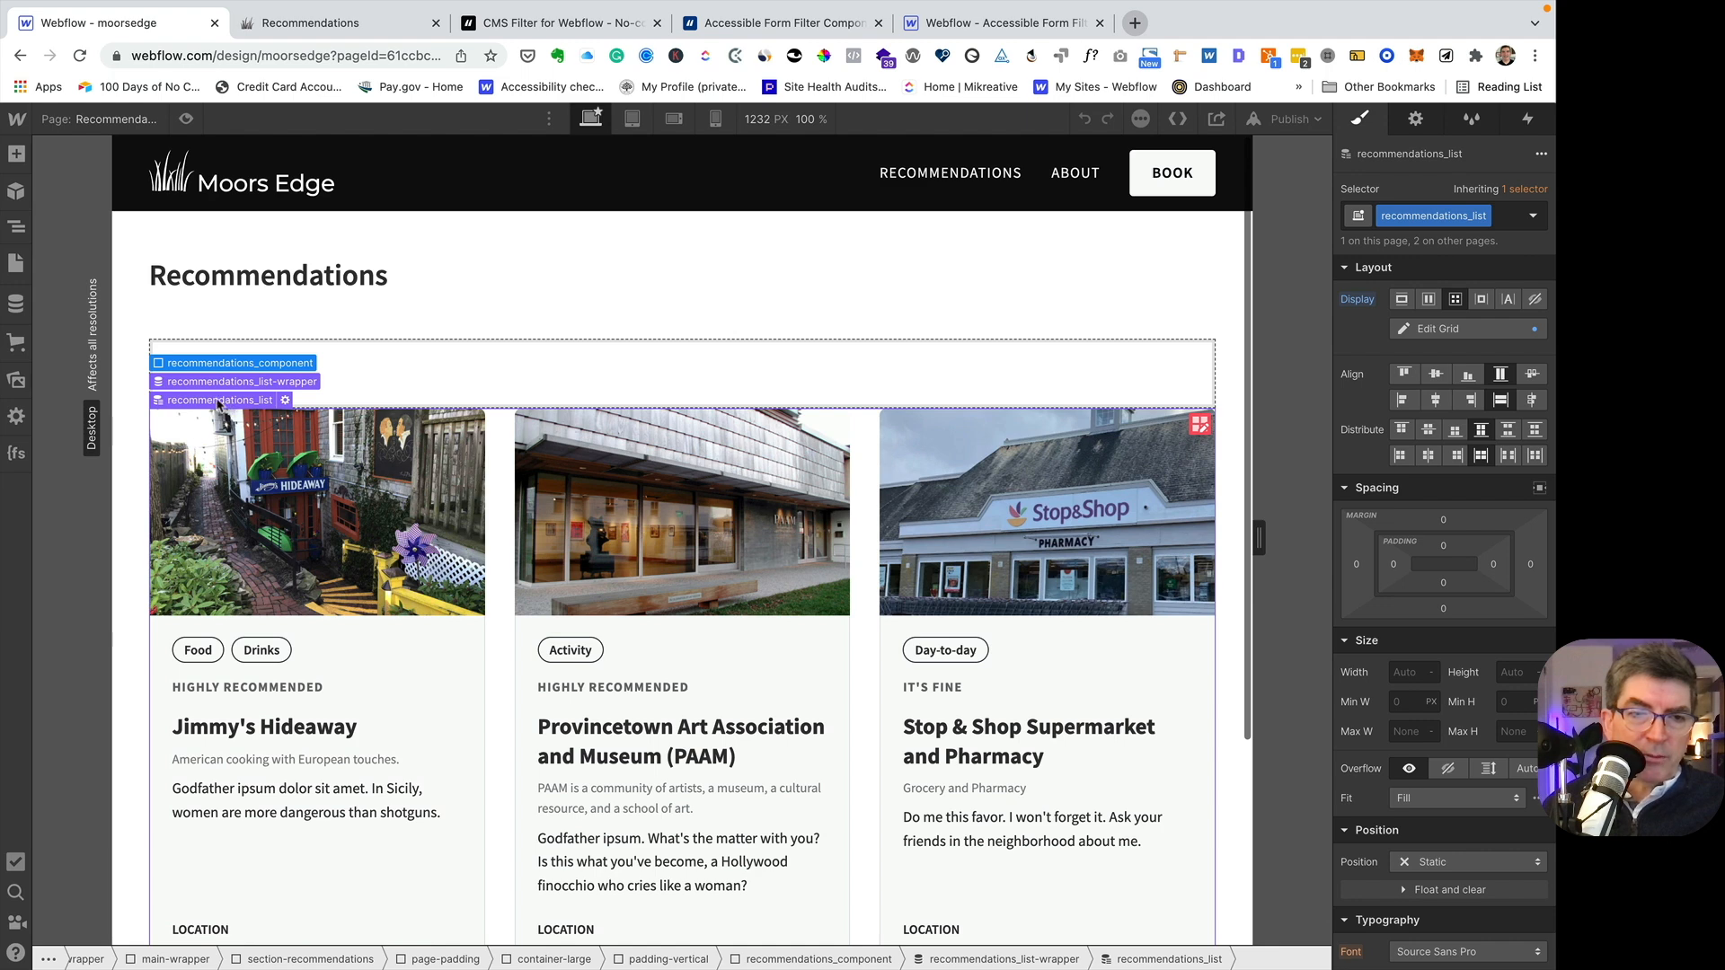
left_click(18, 227)
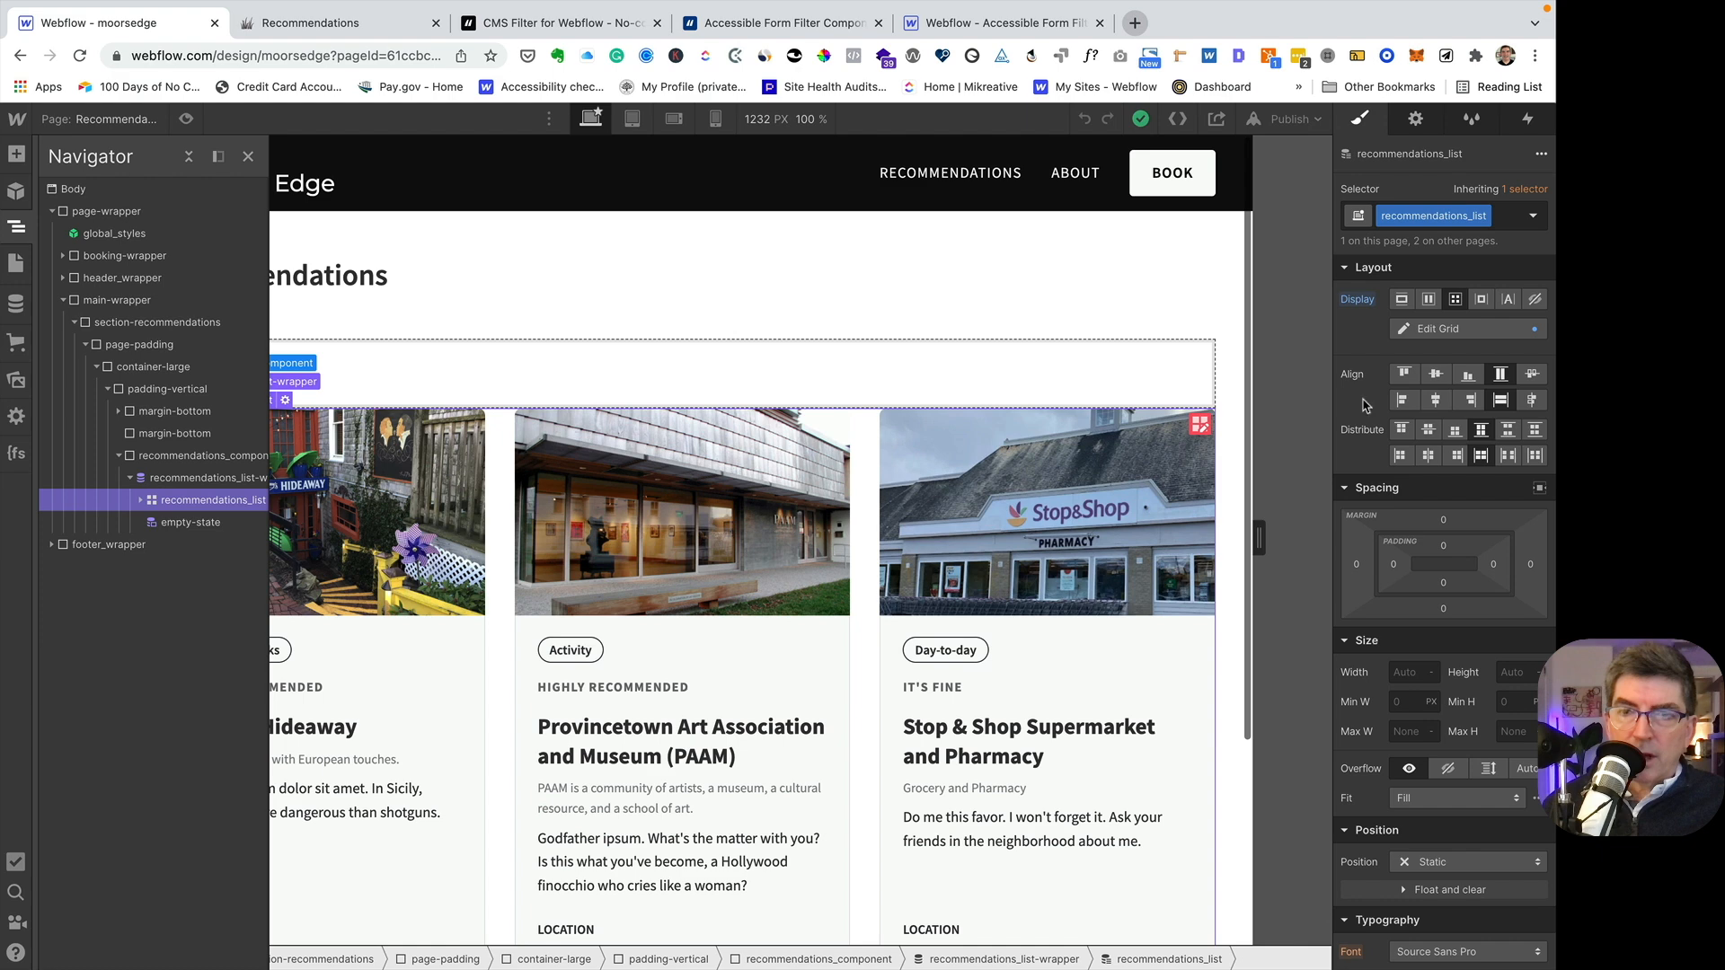
left_click(1416, 120)
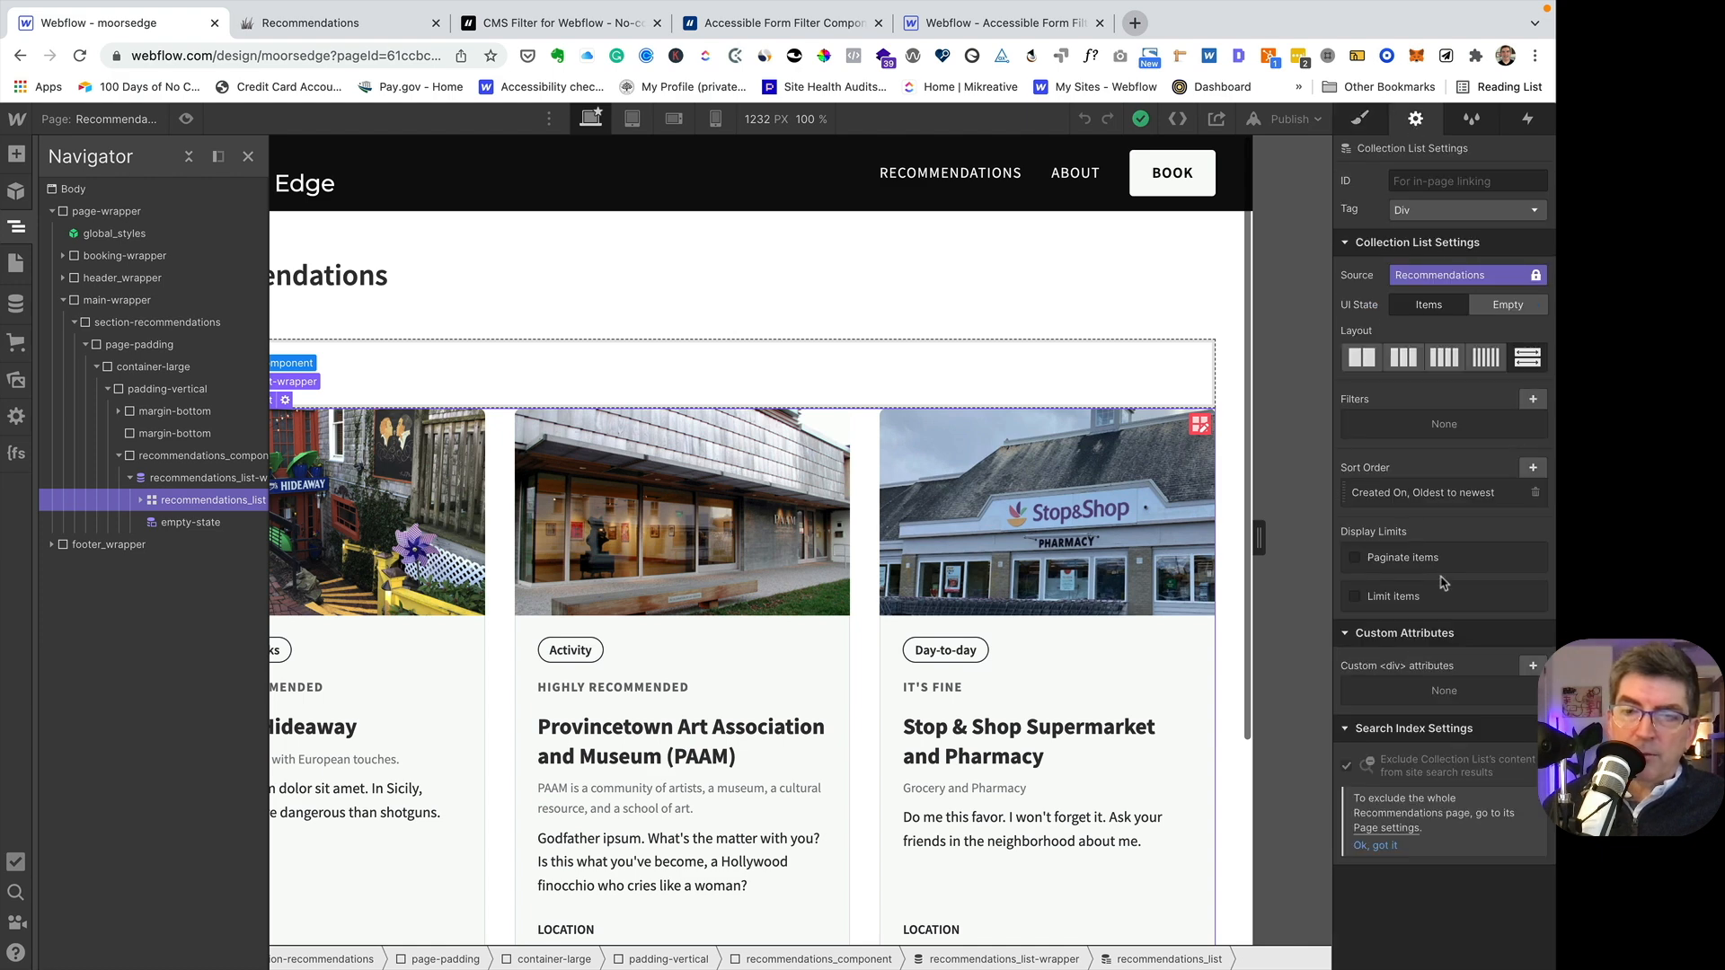
left_click(1532, 666)
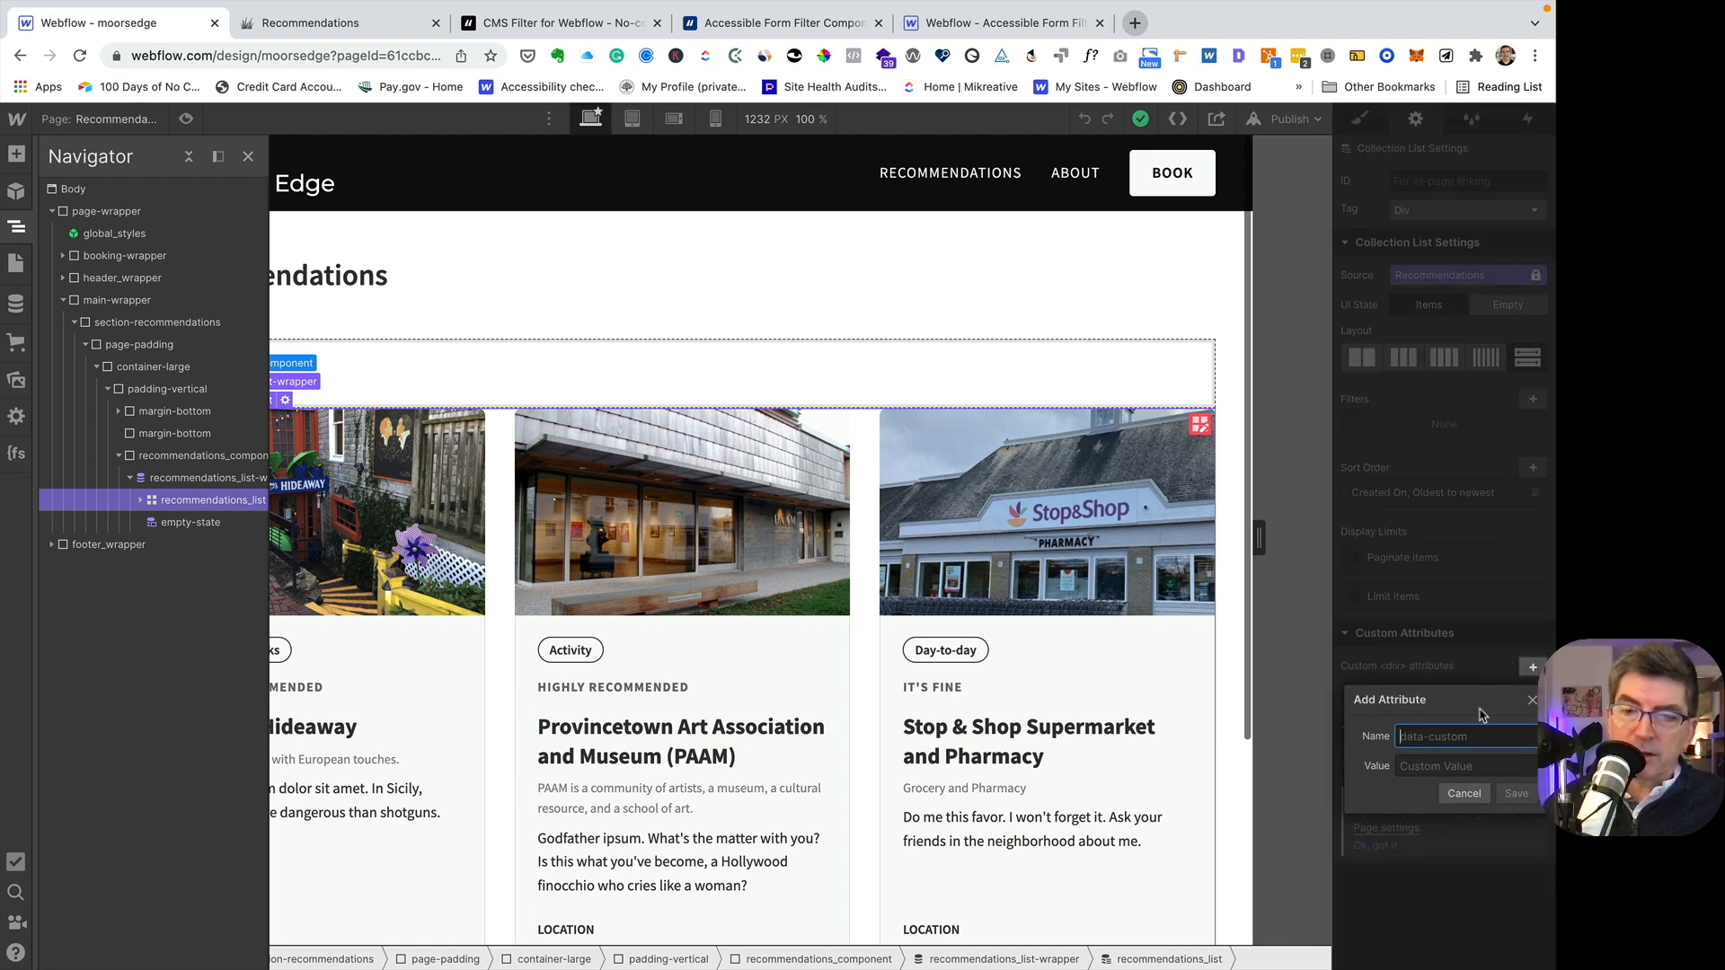
key("super+v")
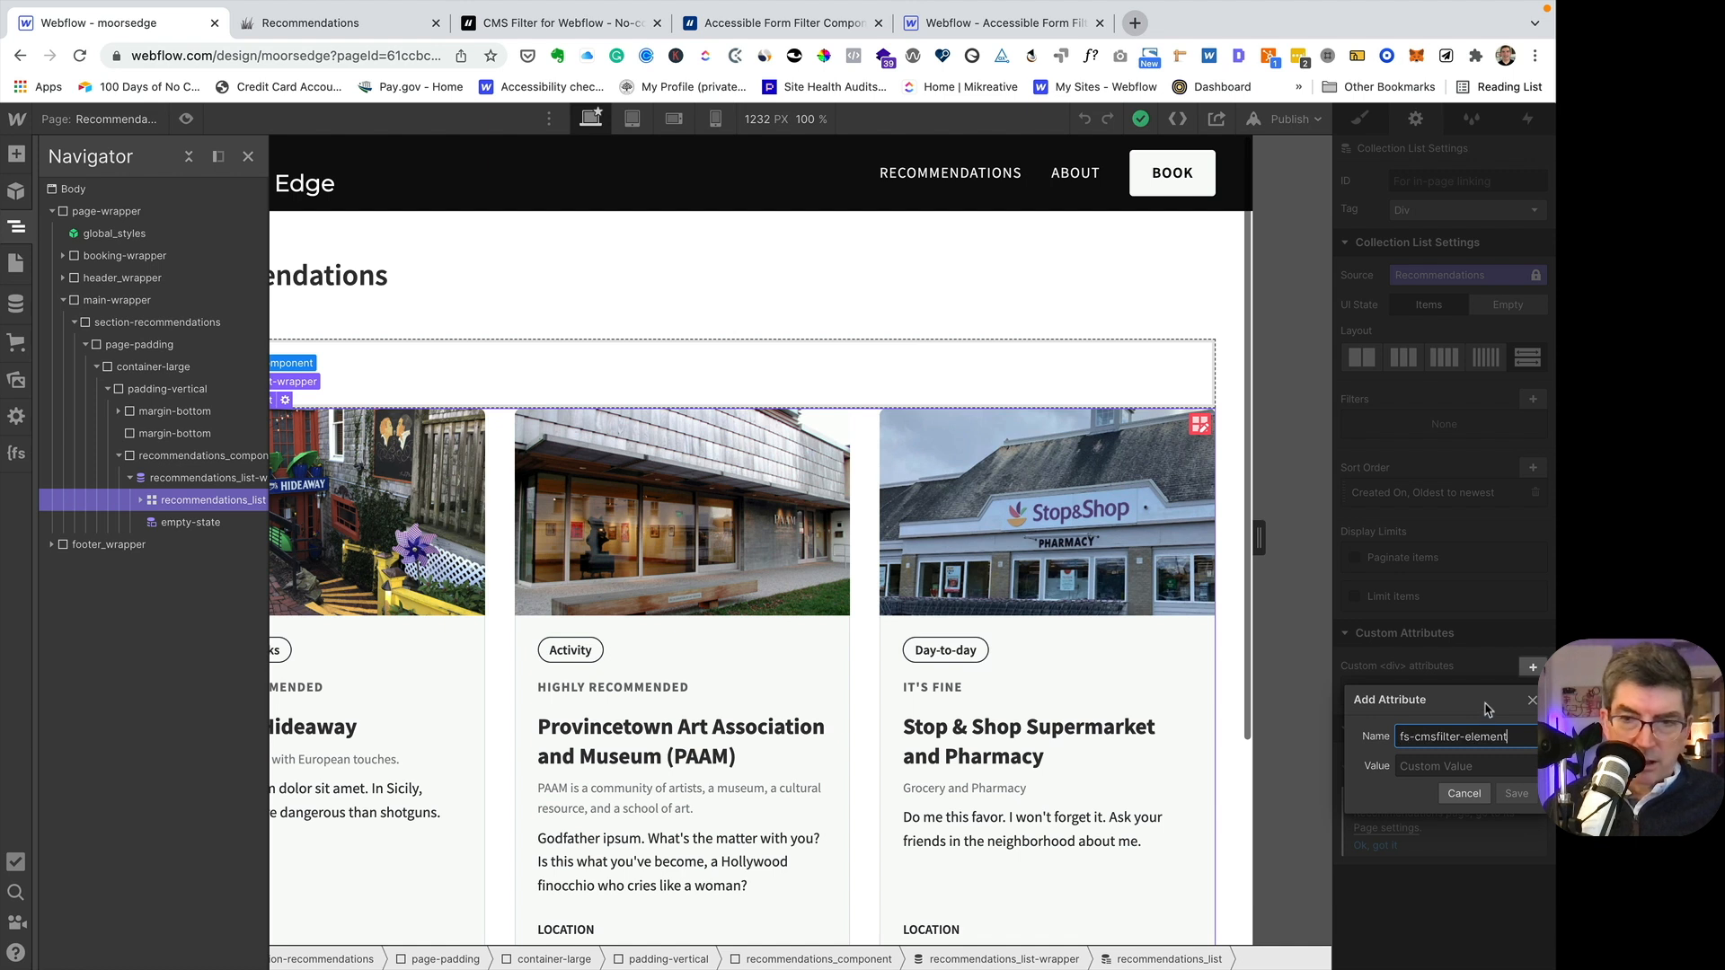
left_click(1421, 763)
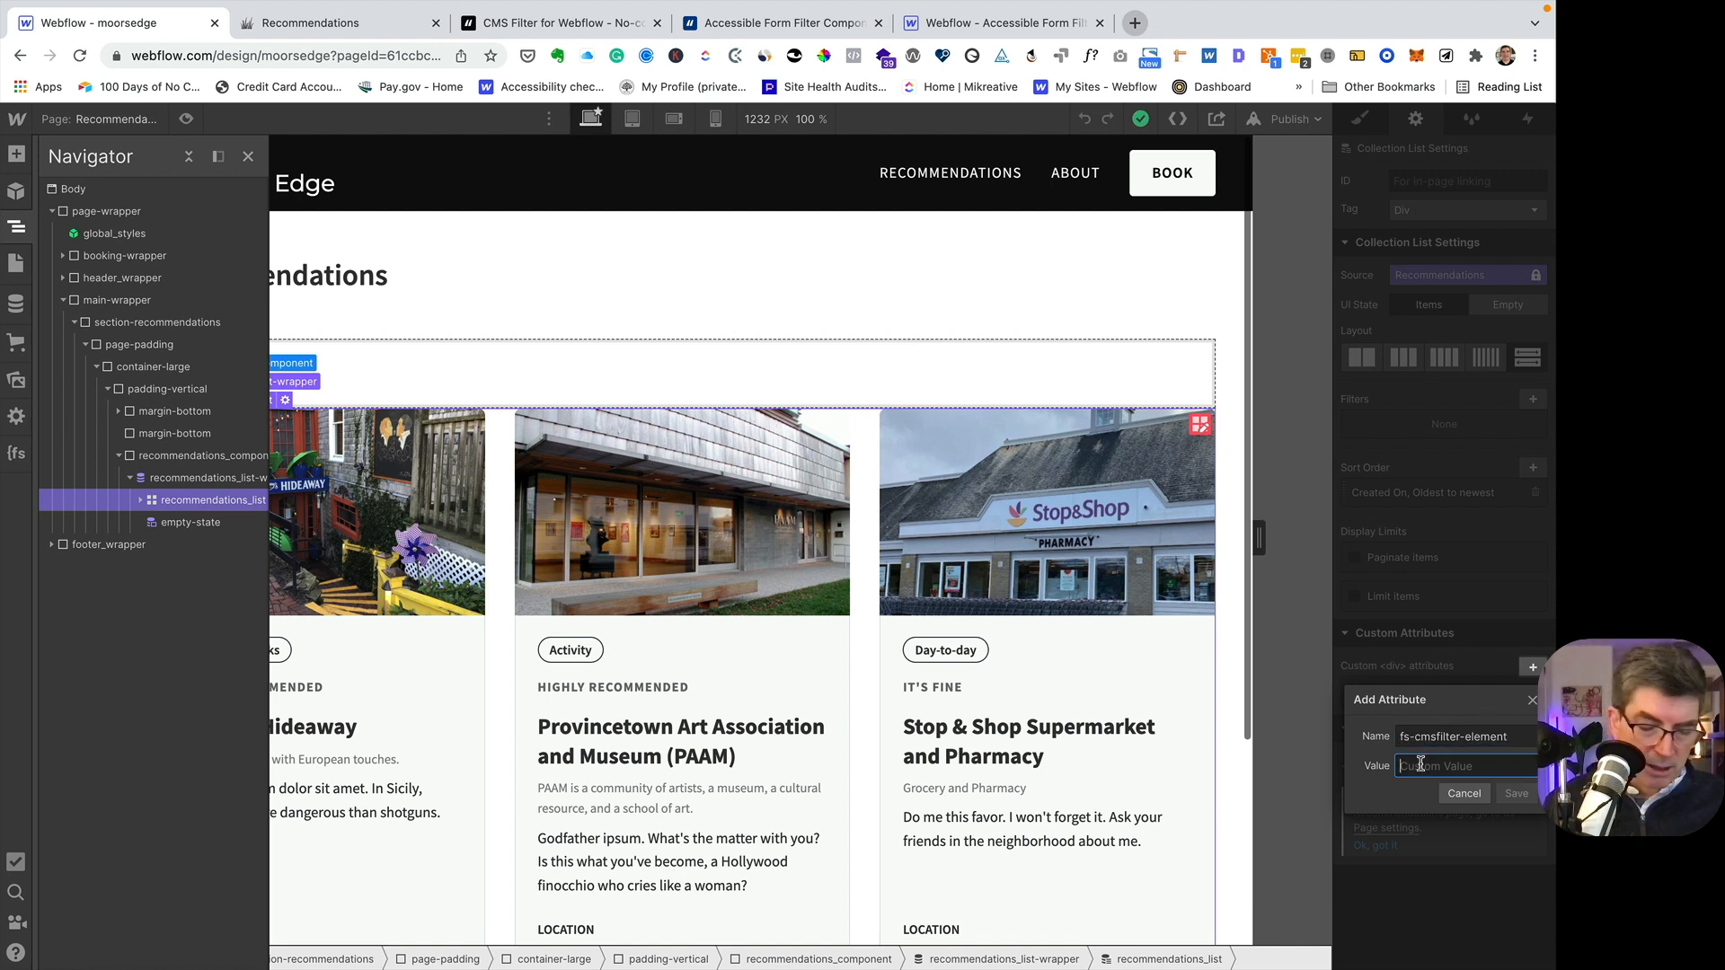
type("list")
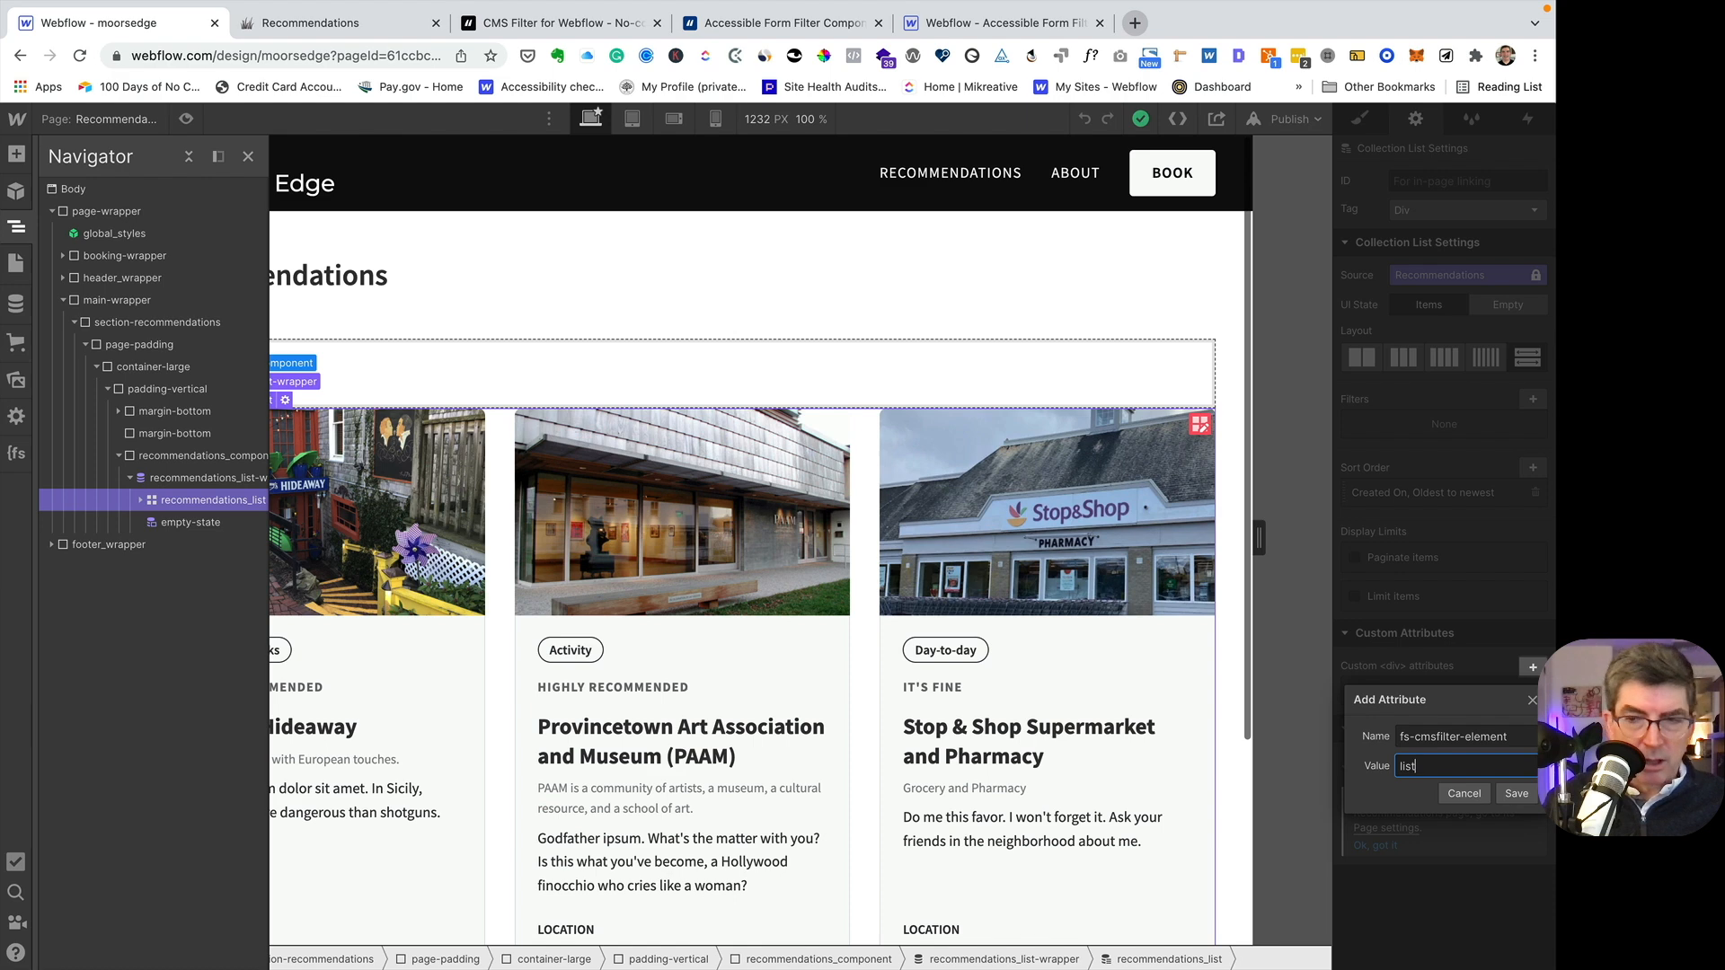
left_click(1516, 794)
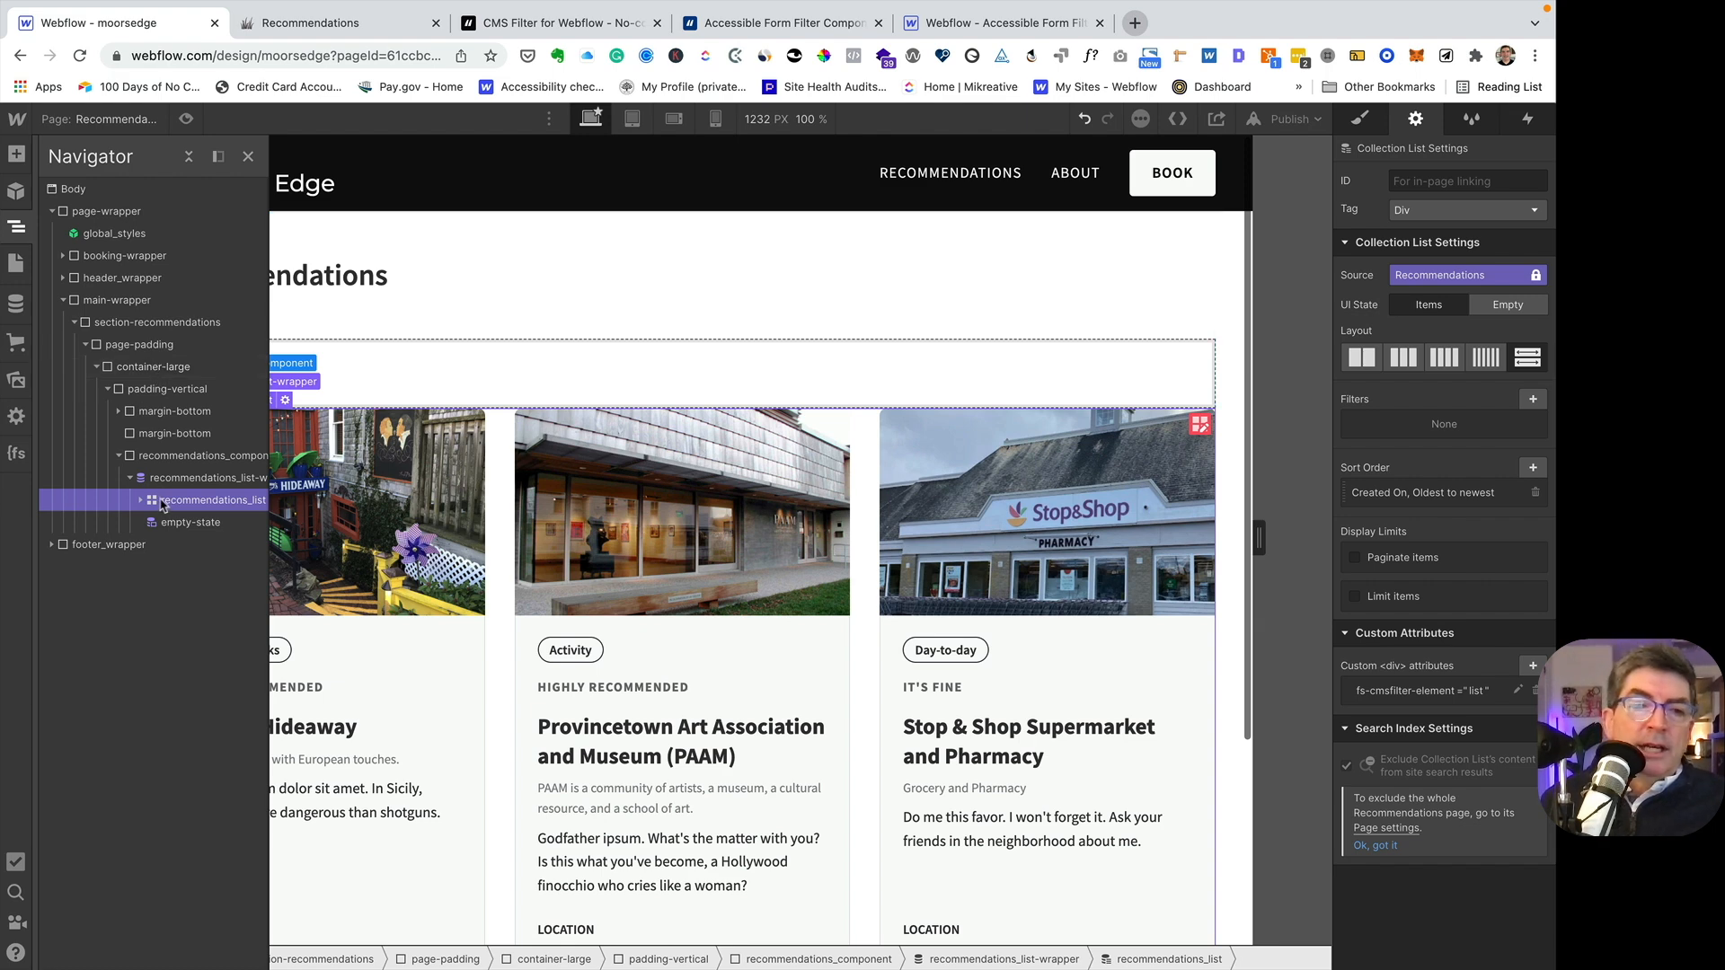
- Review the FILTERS attribute section for the form block in the Finsweet CMS Filter documentation
left_click(503, 22)
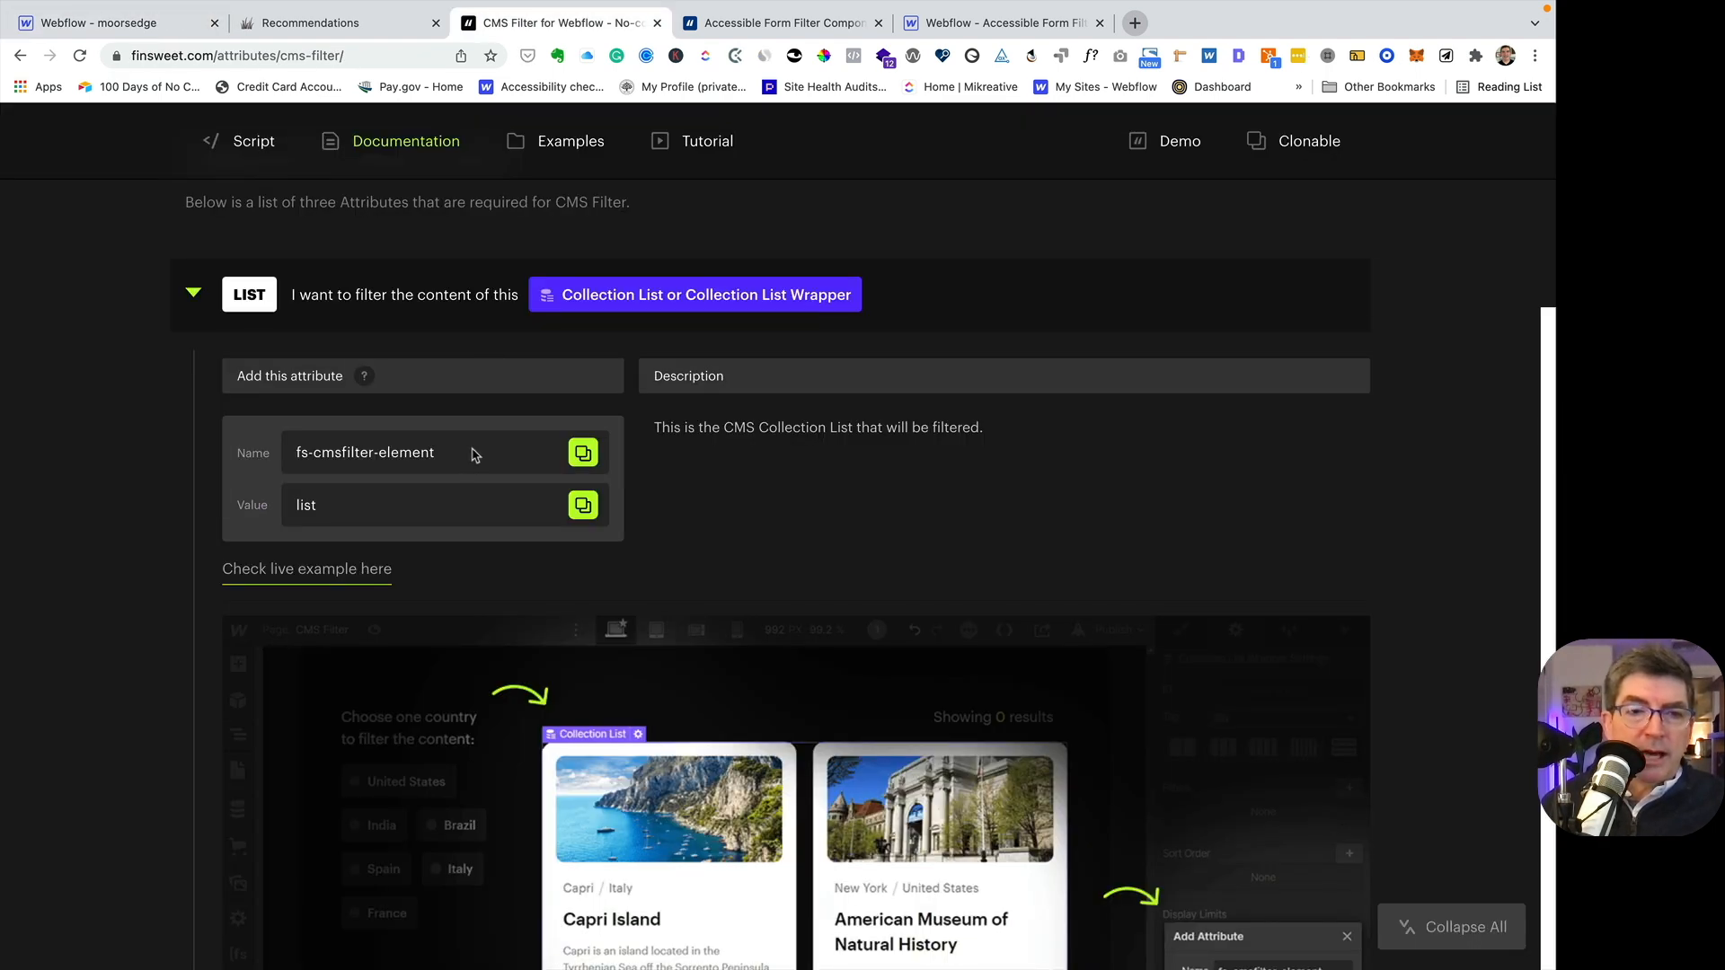
scroll(470, 455, "down", 1)
scroll(470, 454, "up", 5)
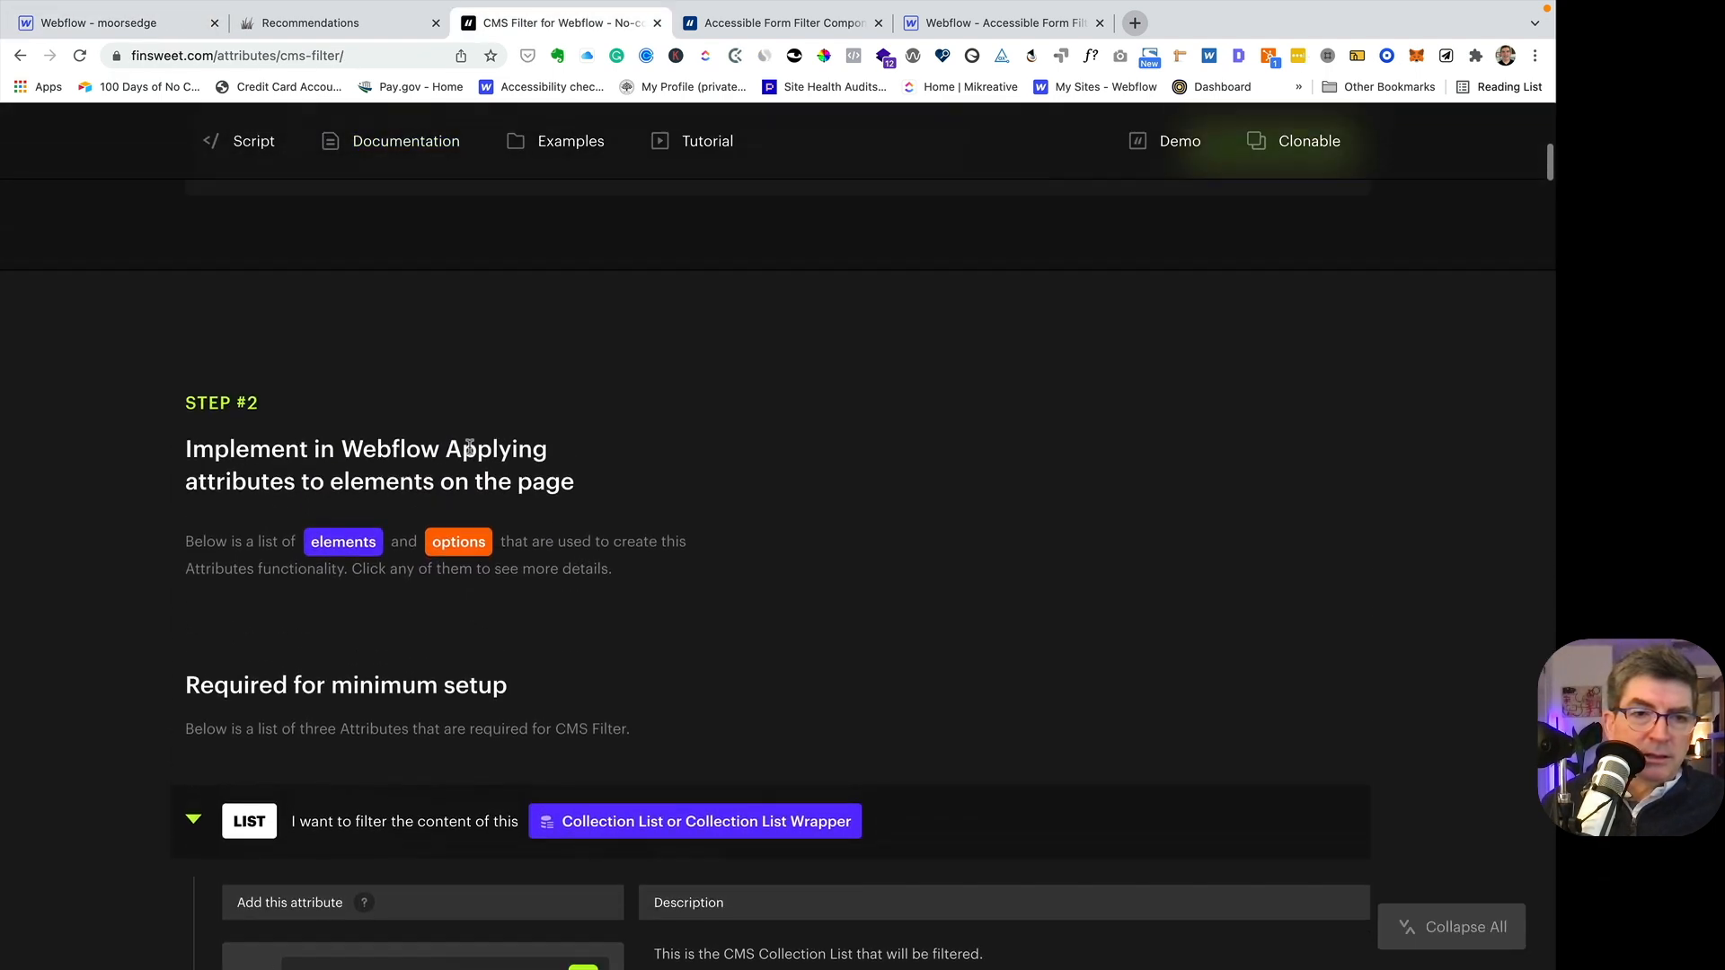
scroll(470, 454, "down", 10)
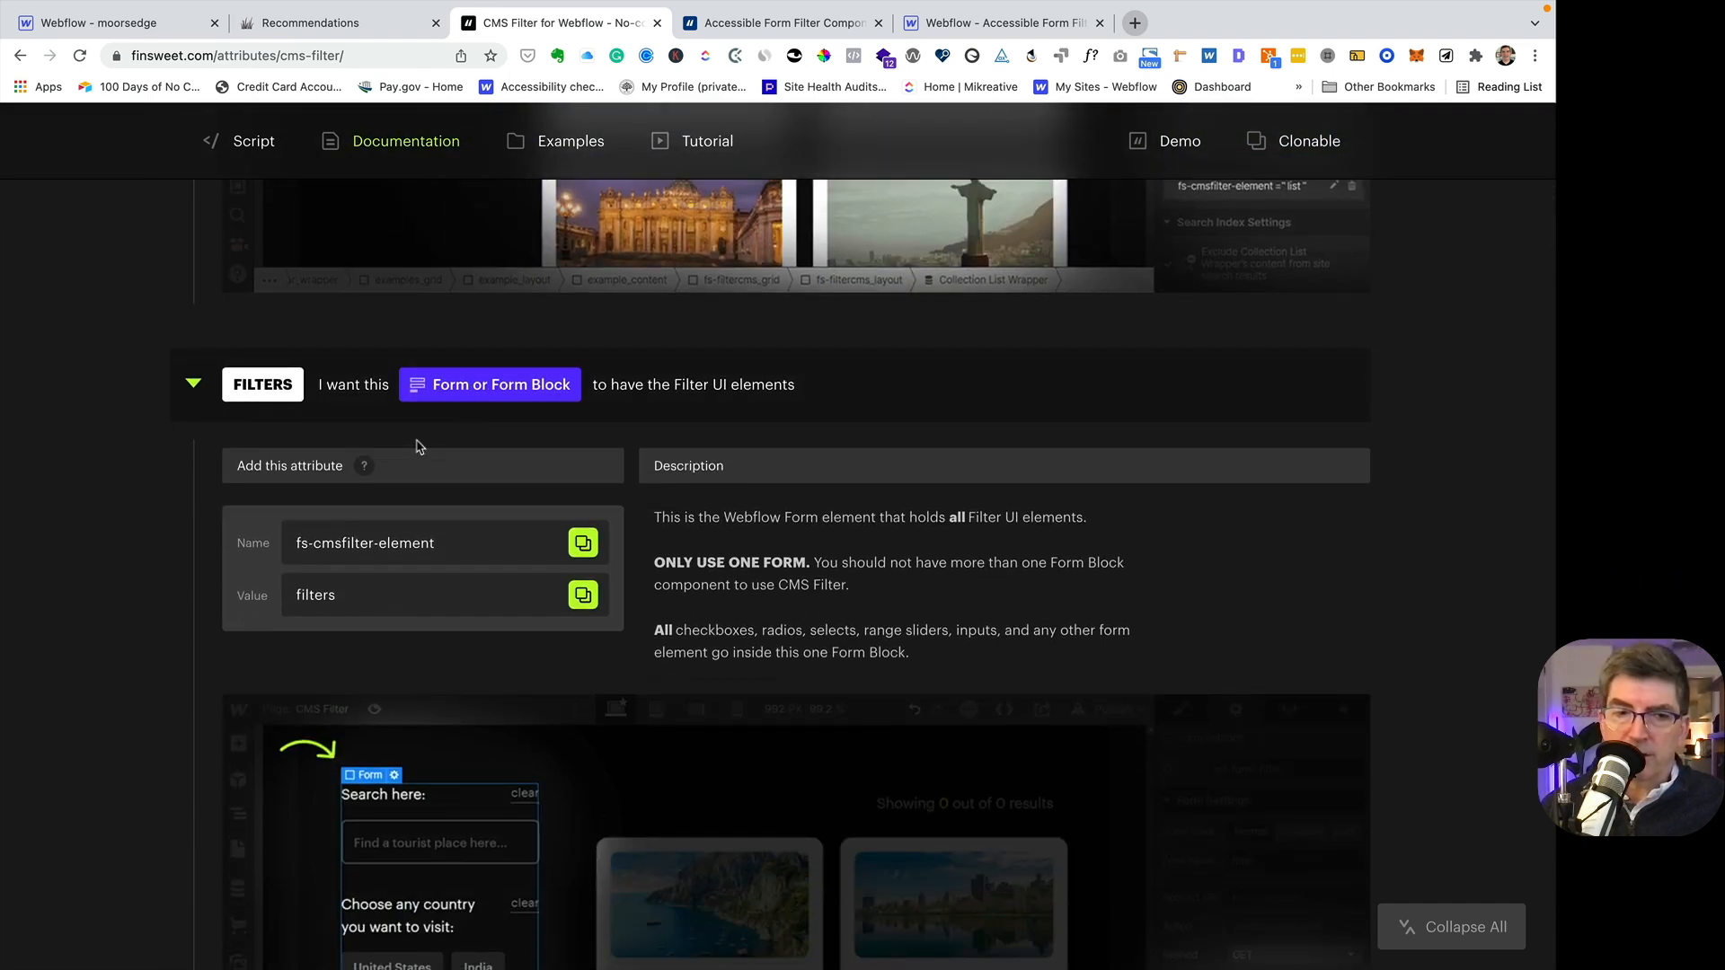
- Insert a Form Block into the empty margin-bottom block above the recommendation cards in the Webflow Designer
left_click(155, 25)
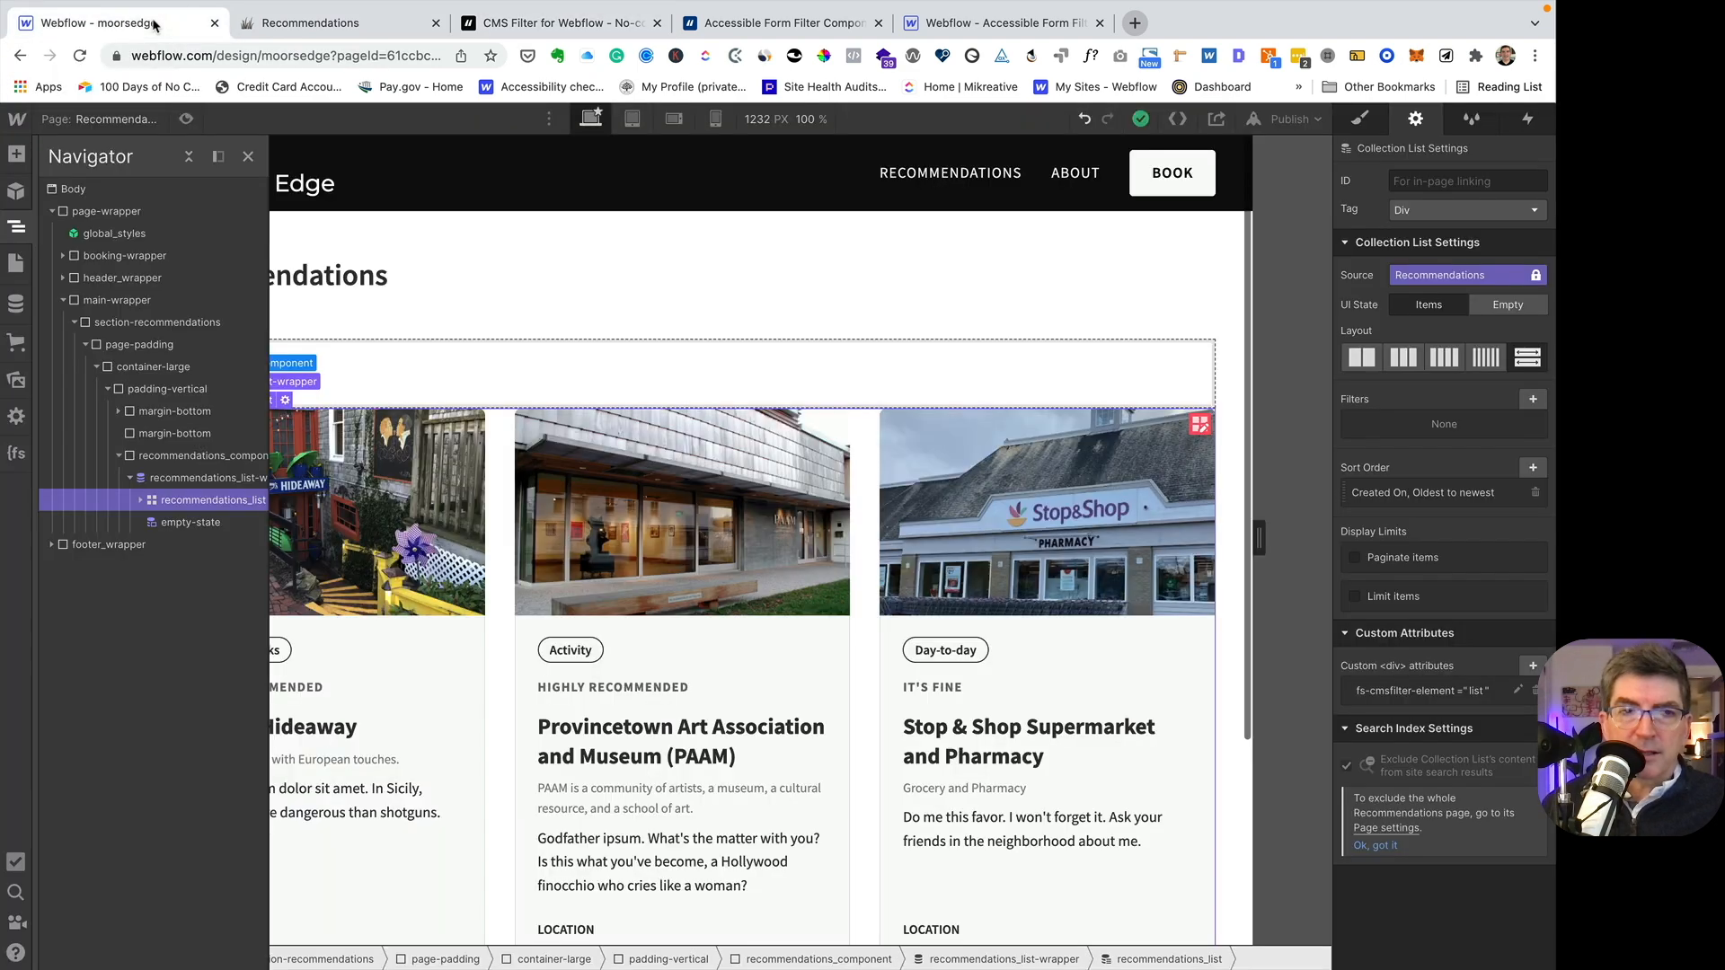
left_click(423, 369)
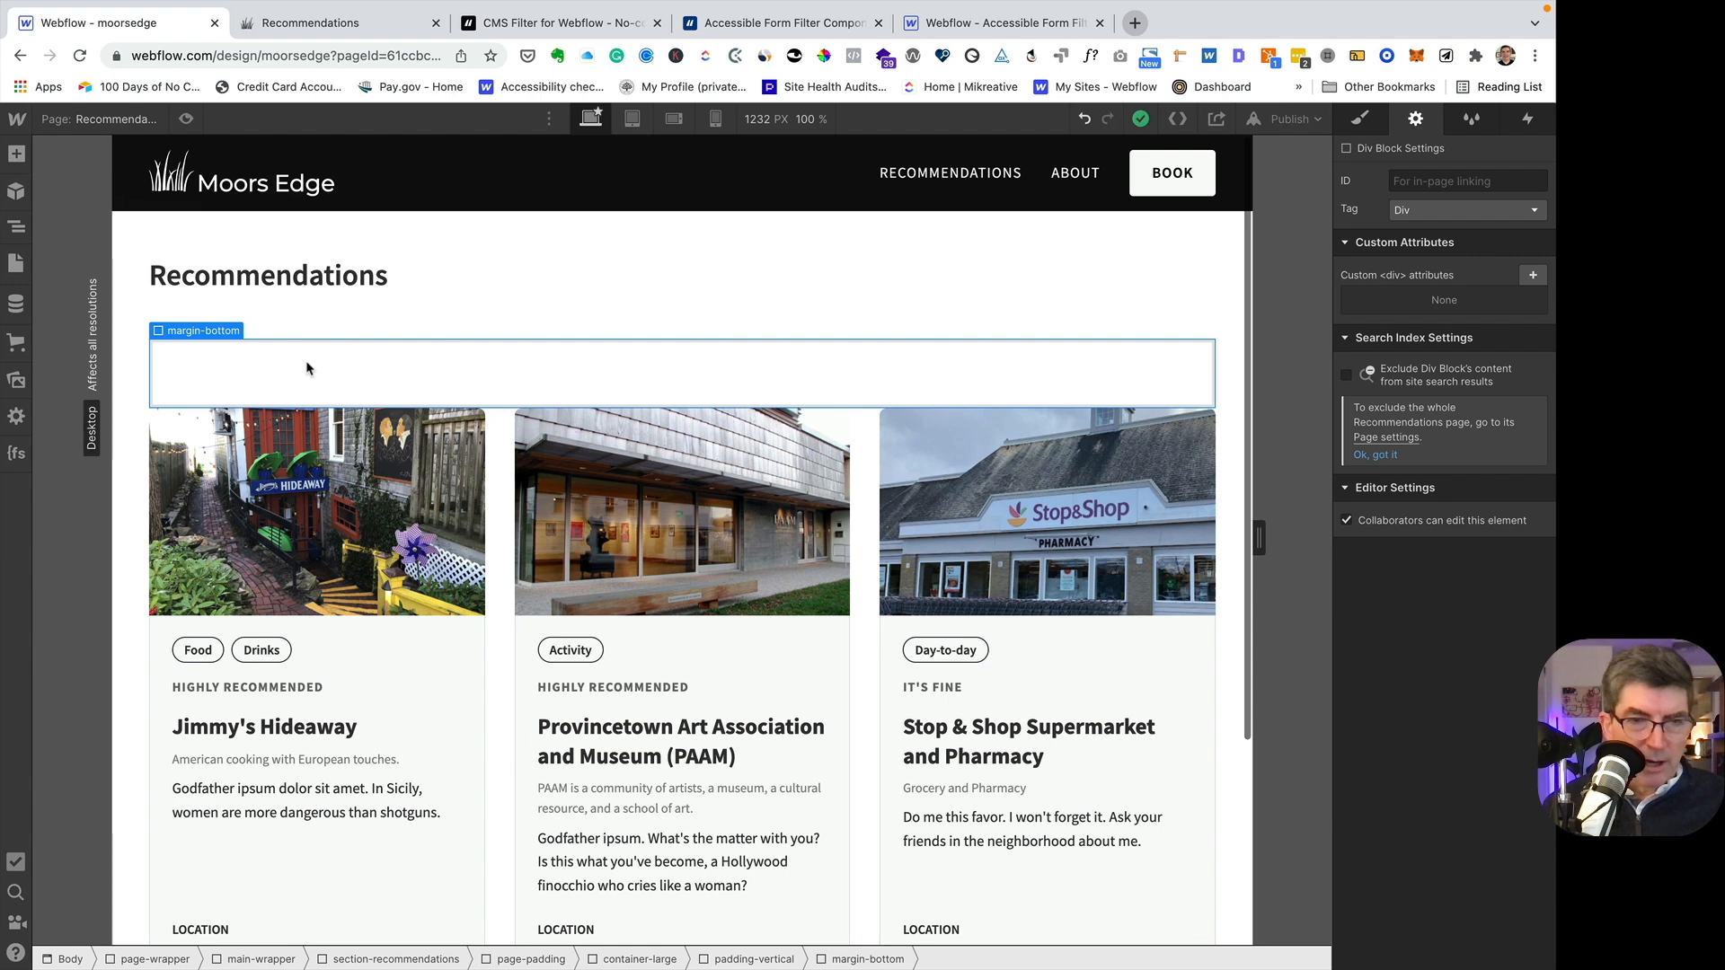
key("super+k")
type("for")
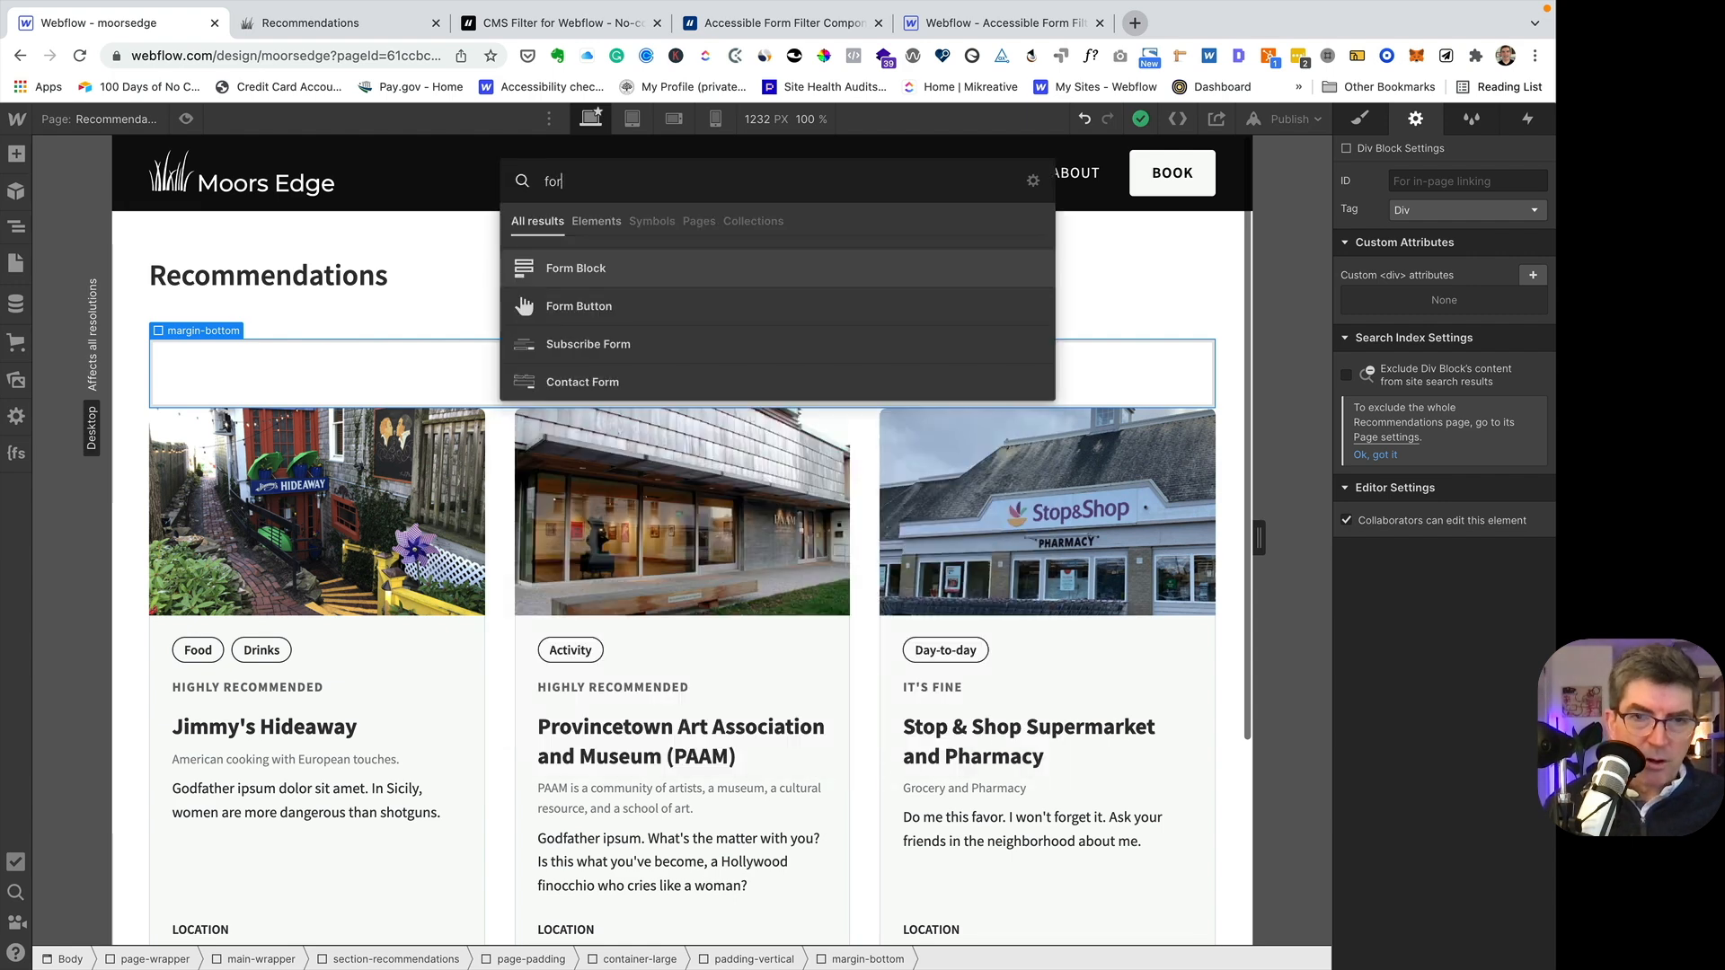
left_click(552, 270)
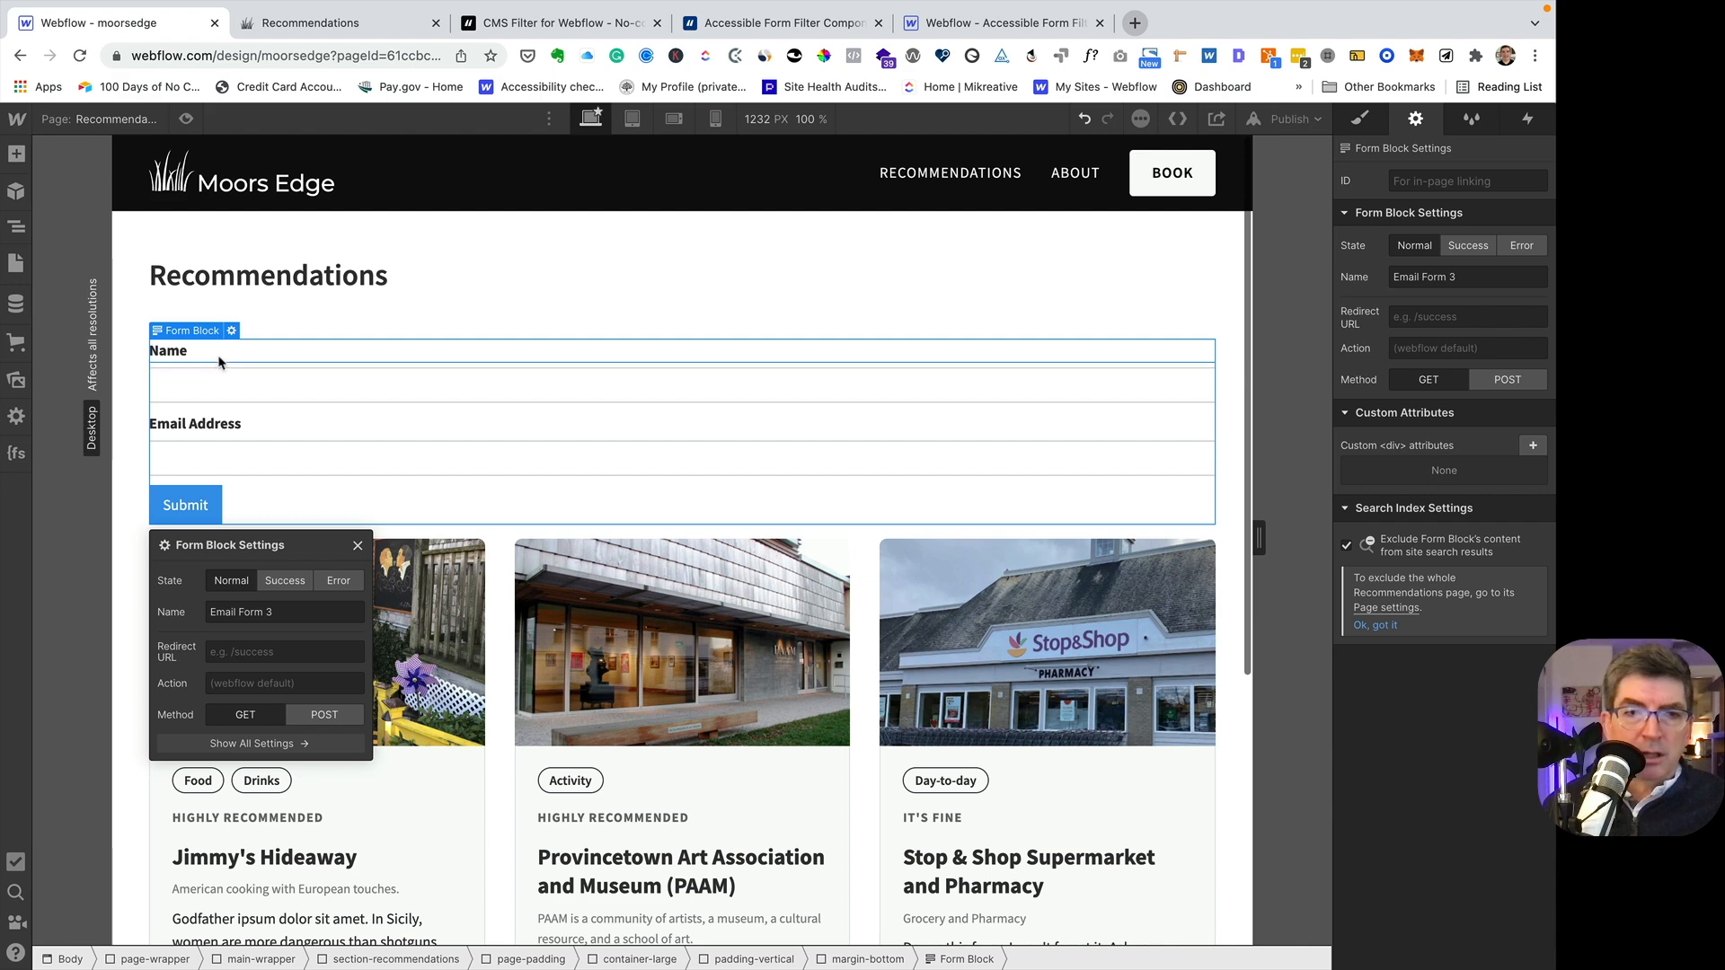
- Delete the default name and email labels, both text fields and the submit button from the new form
left_click(218, 360)
key("Delete")
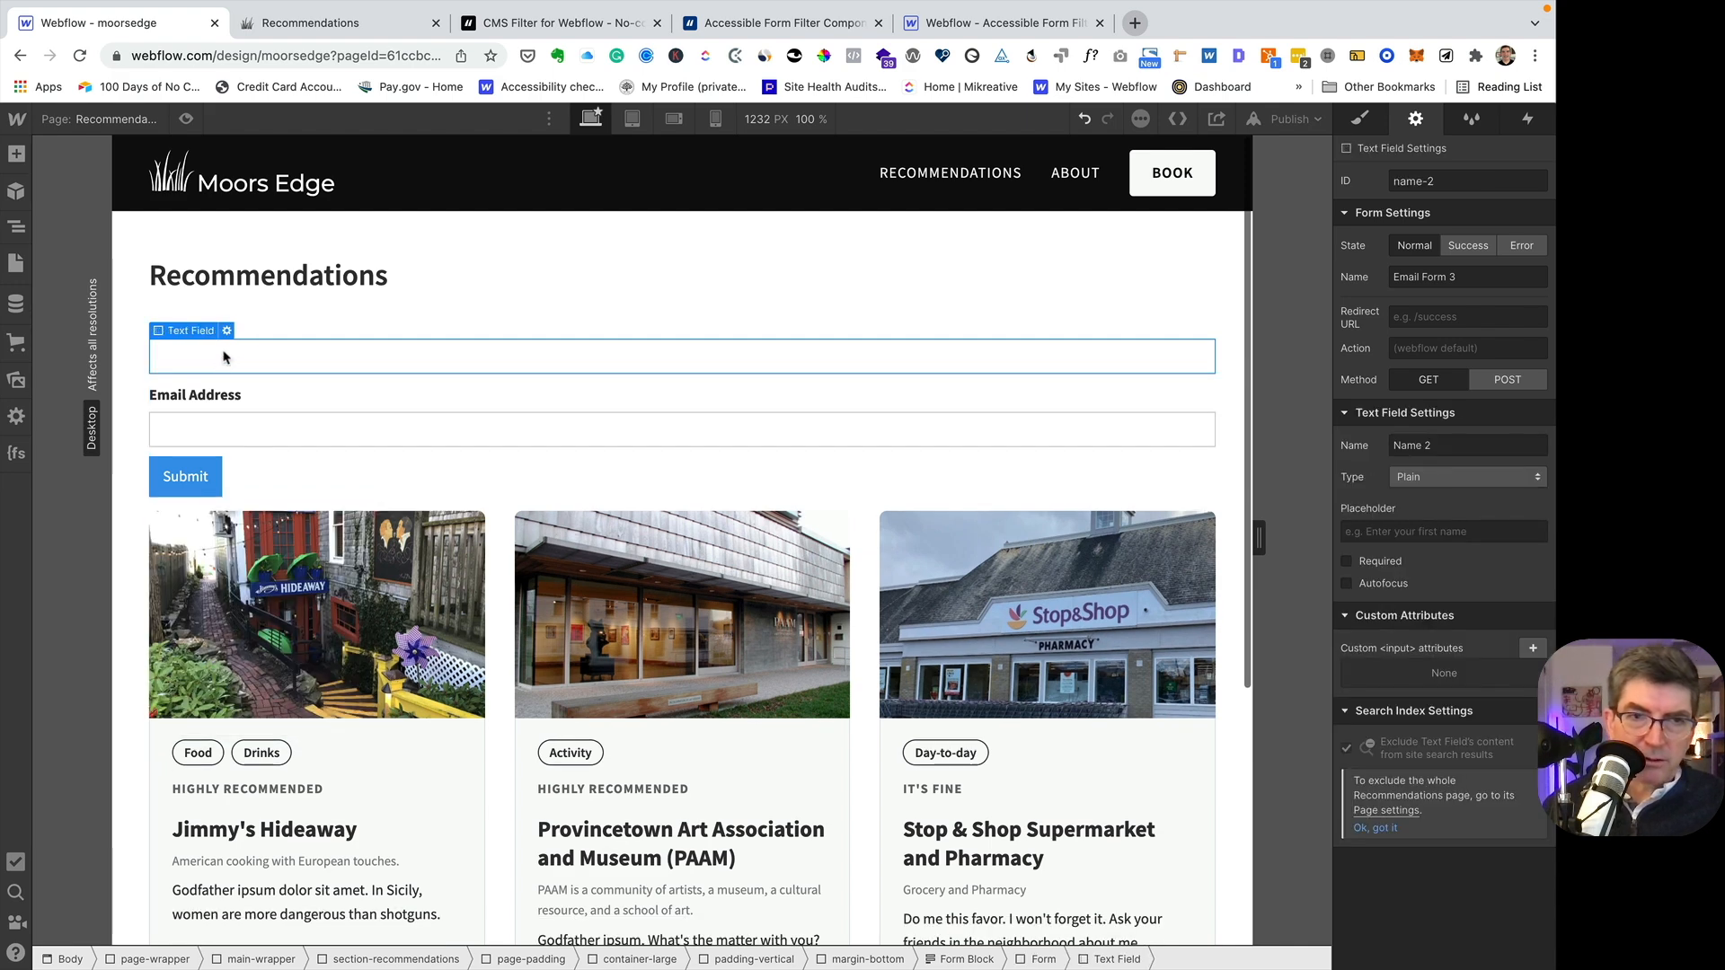
key("Delete")
key("Delete")
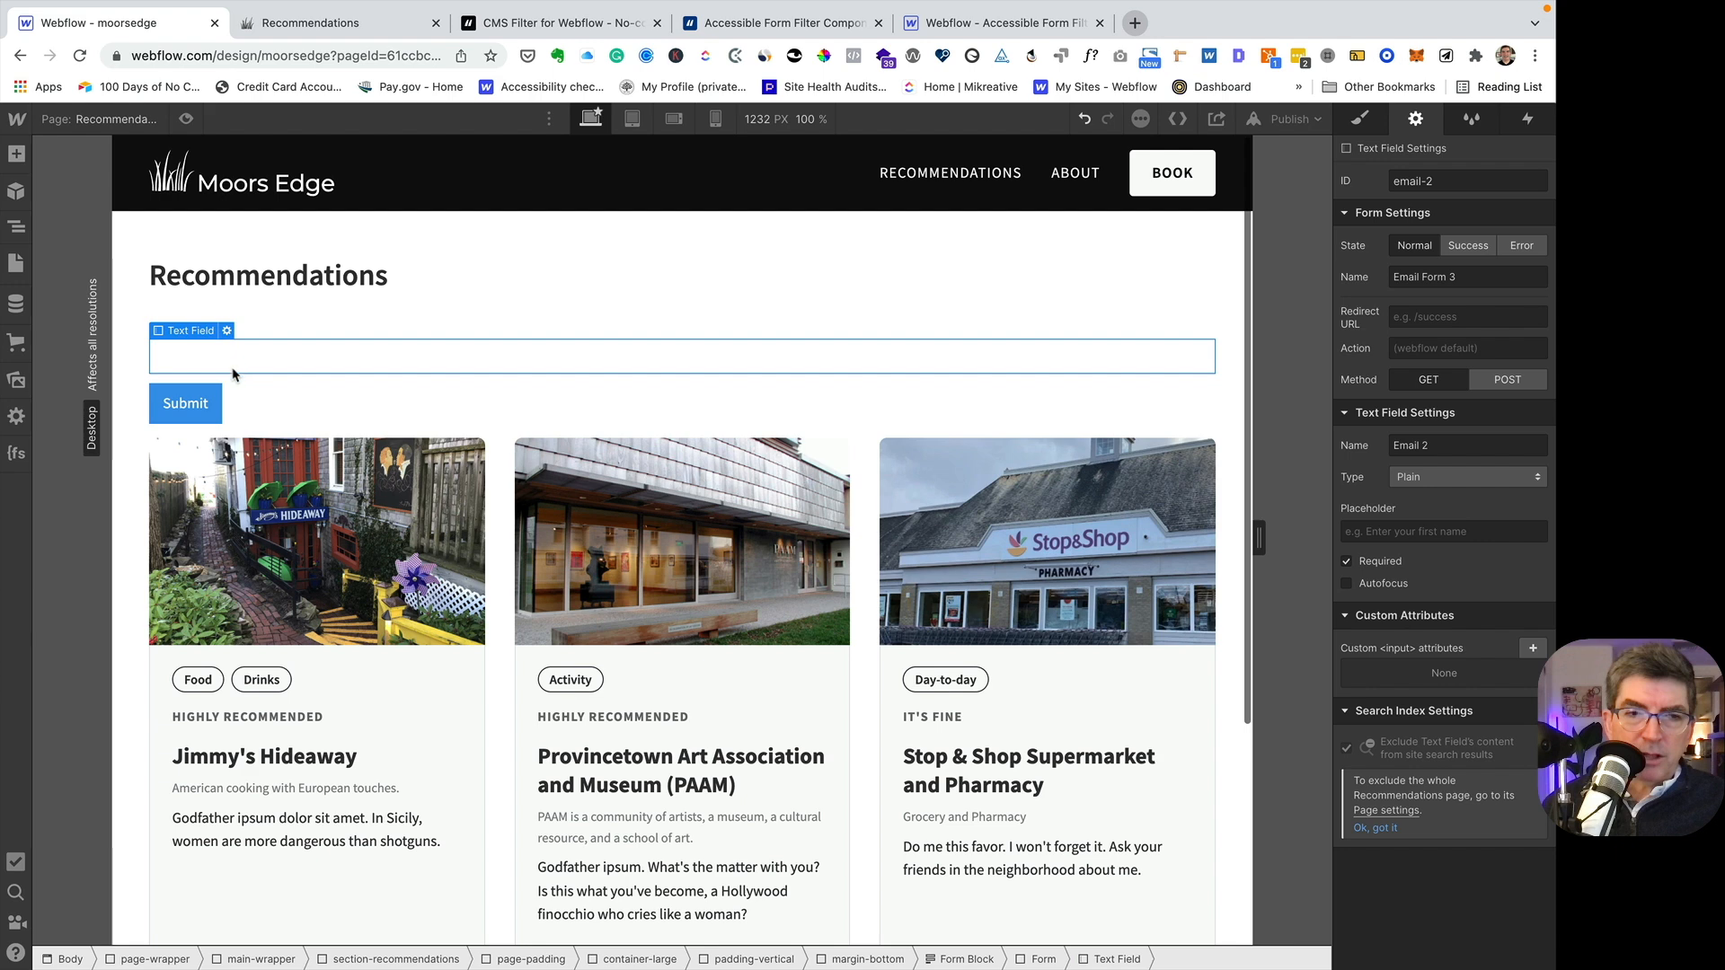
key("Delete")
key("Delete")
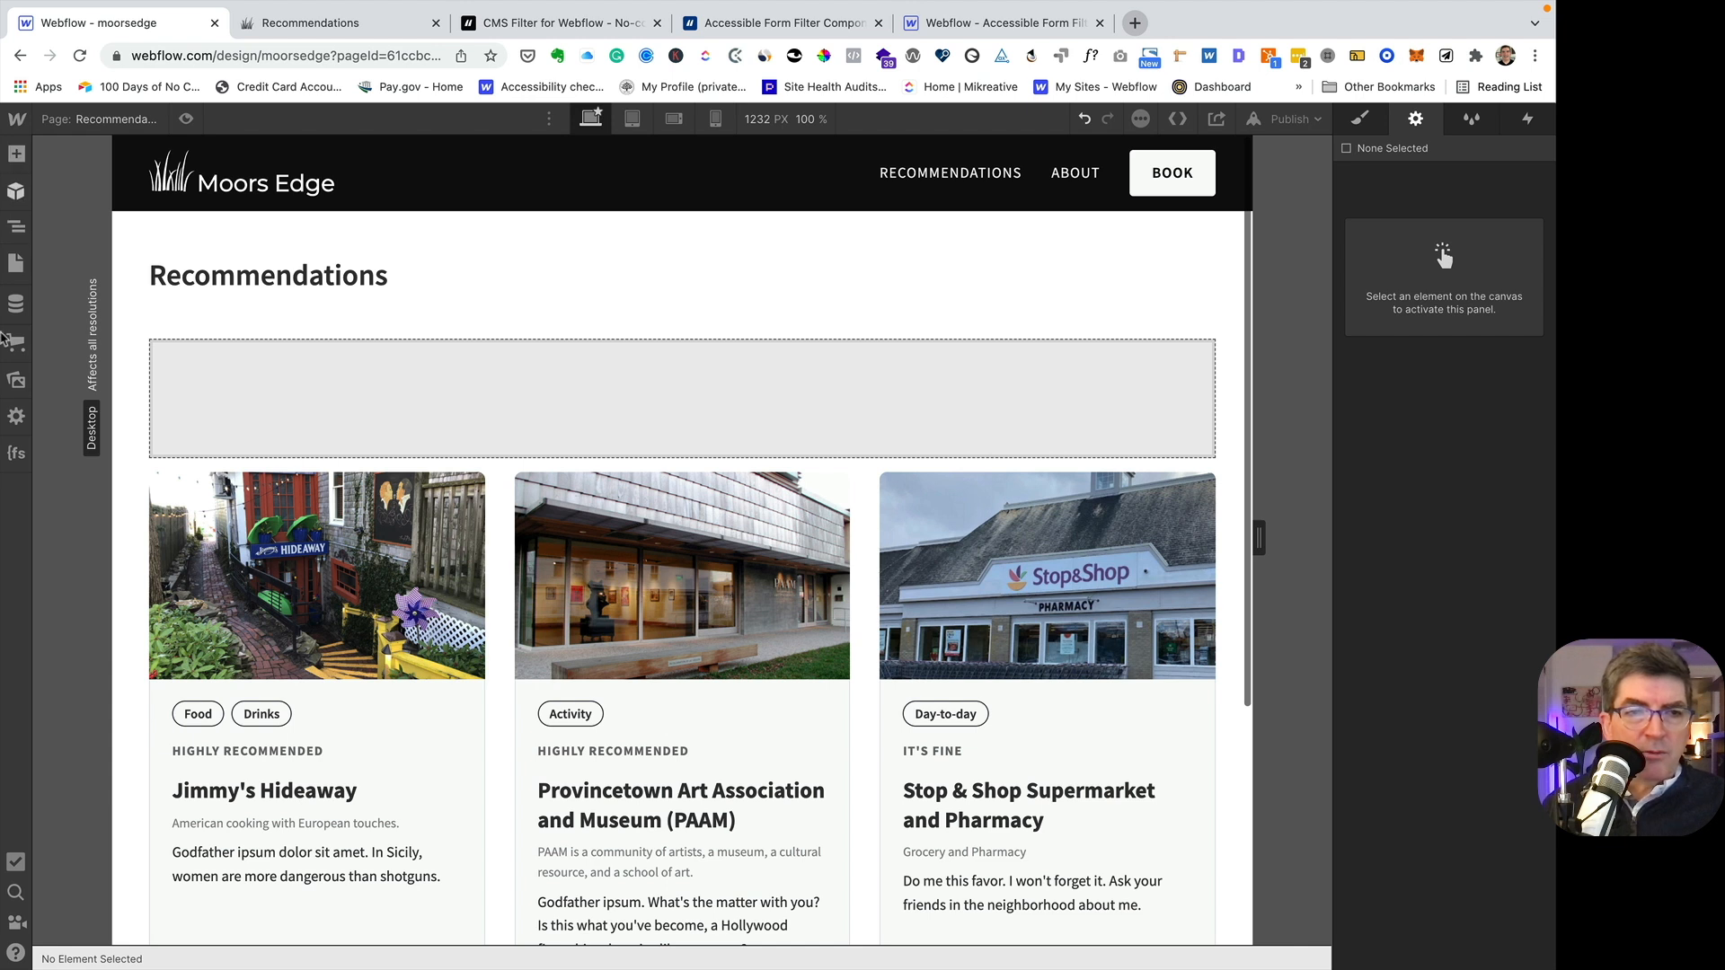
- Copy the Checkbox #3 example from the CMS Filter attributes in the Finsweet extension's components
left_click(18, 456)
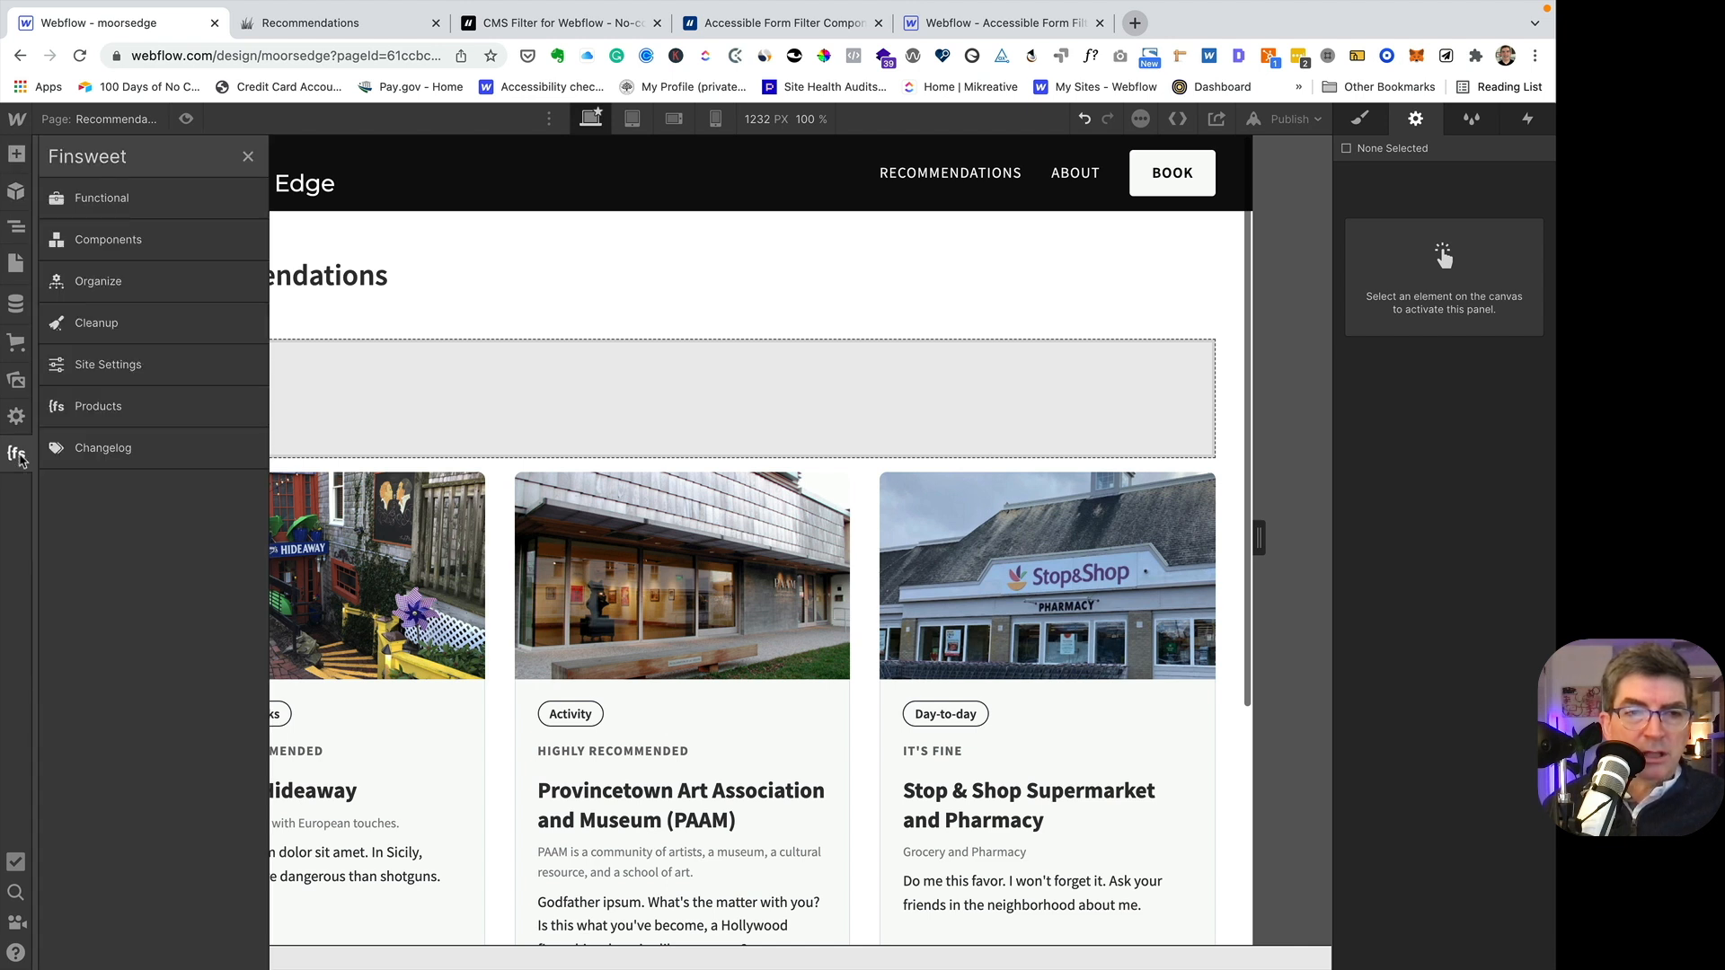
left_click(115, 244)
left_click(315, 284)
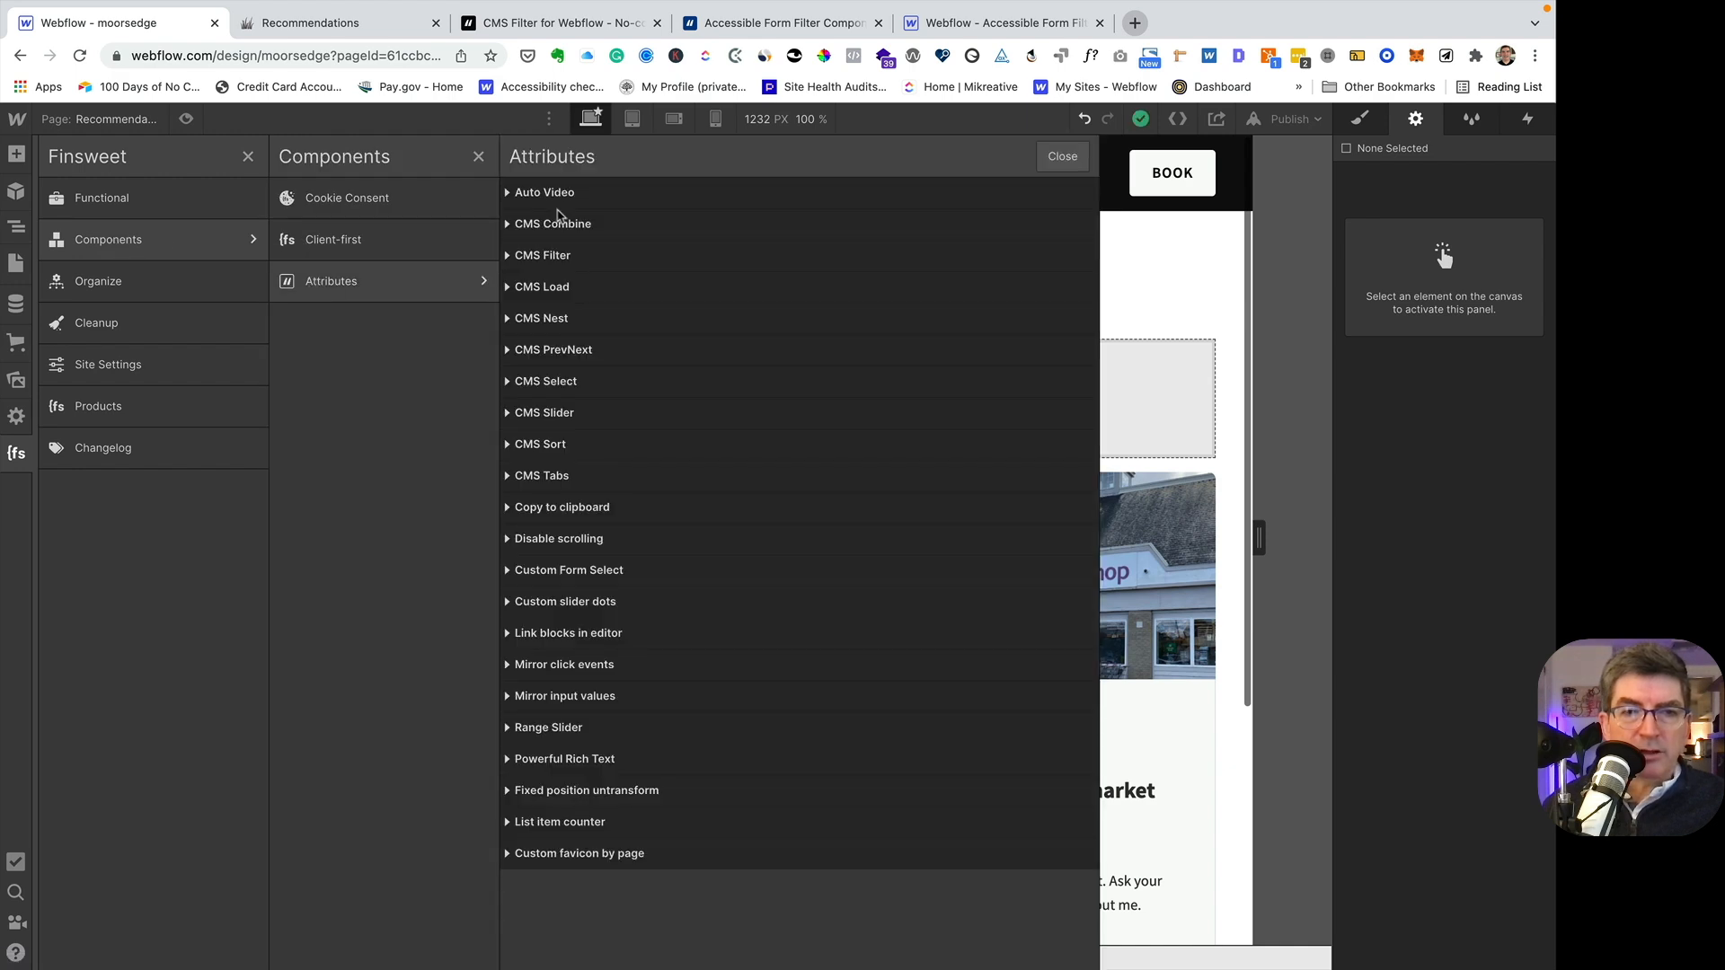
left_click(509, 258)
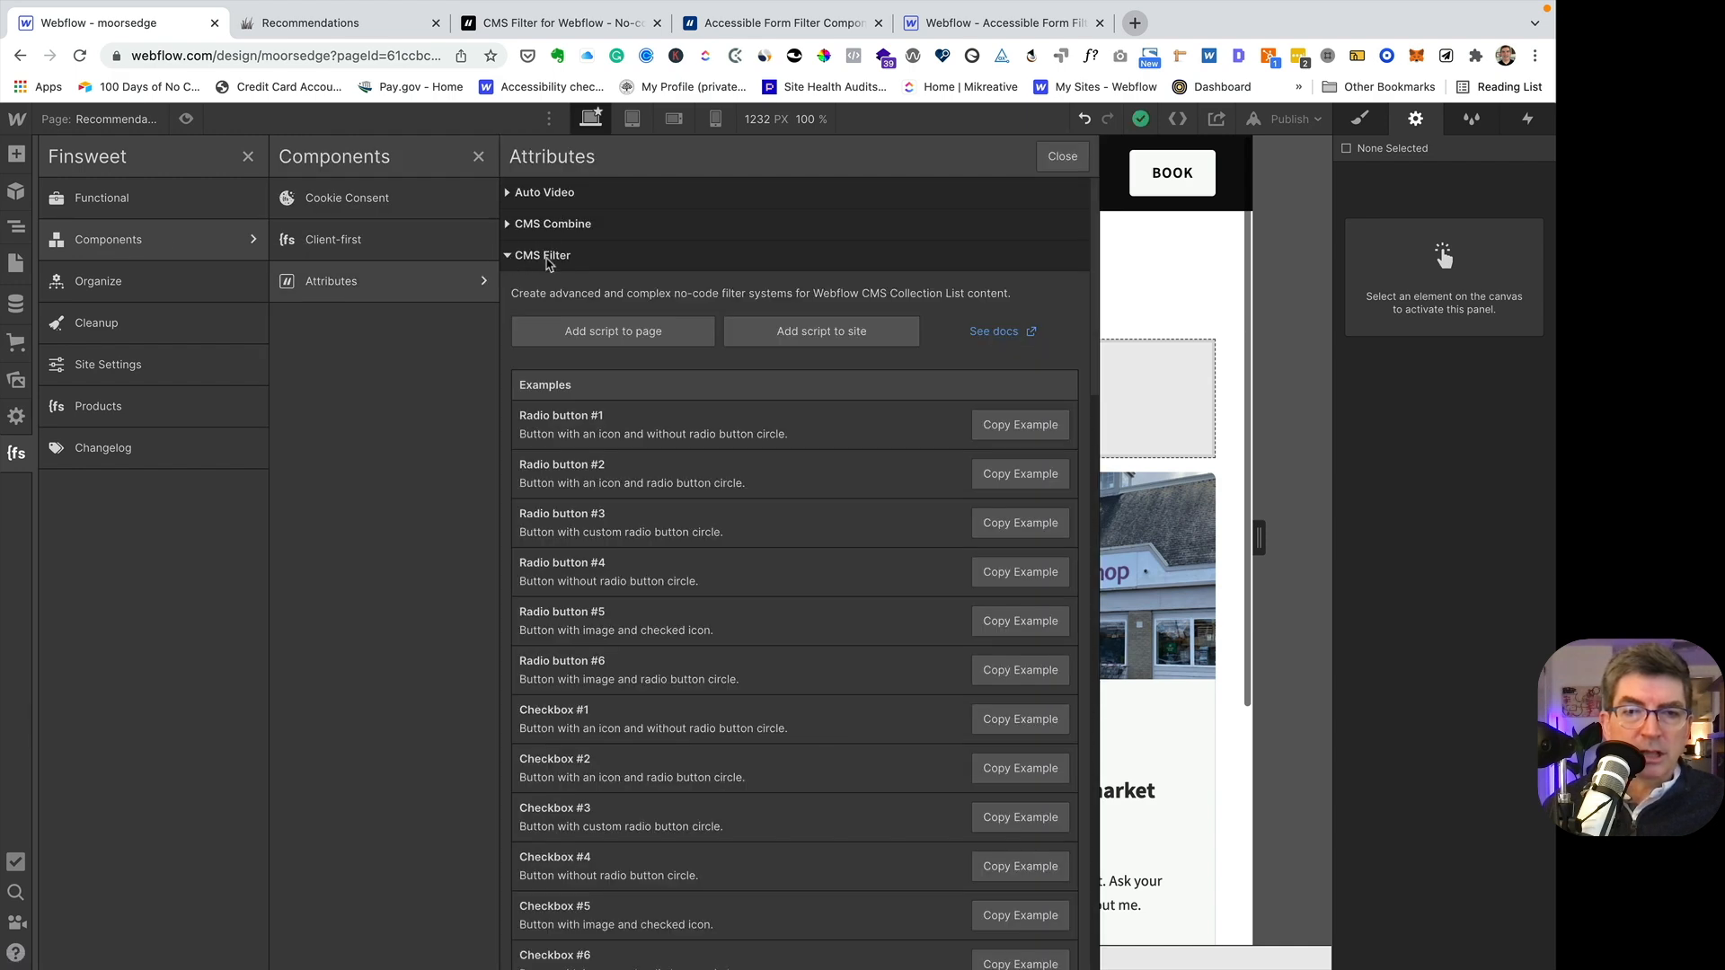
scroll(692, 575, "down", 5)
scroll(699, 586, "down", 1)
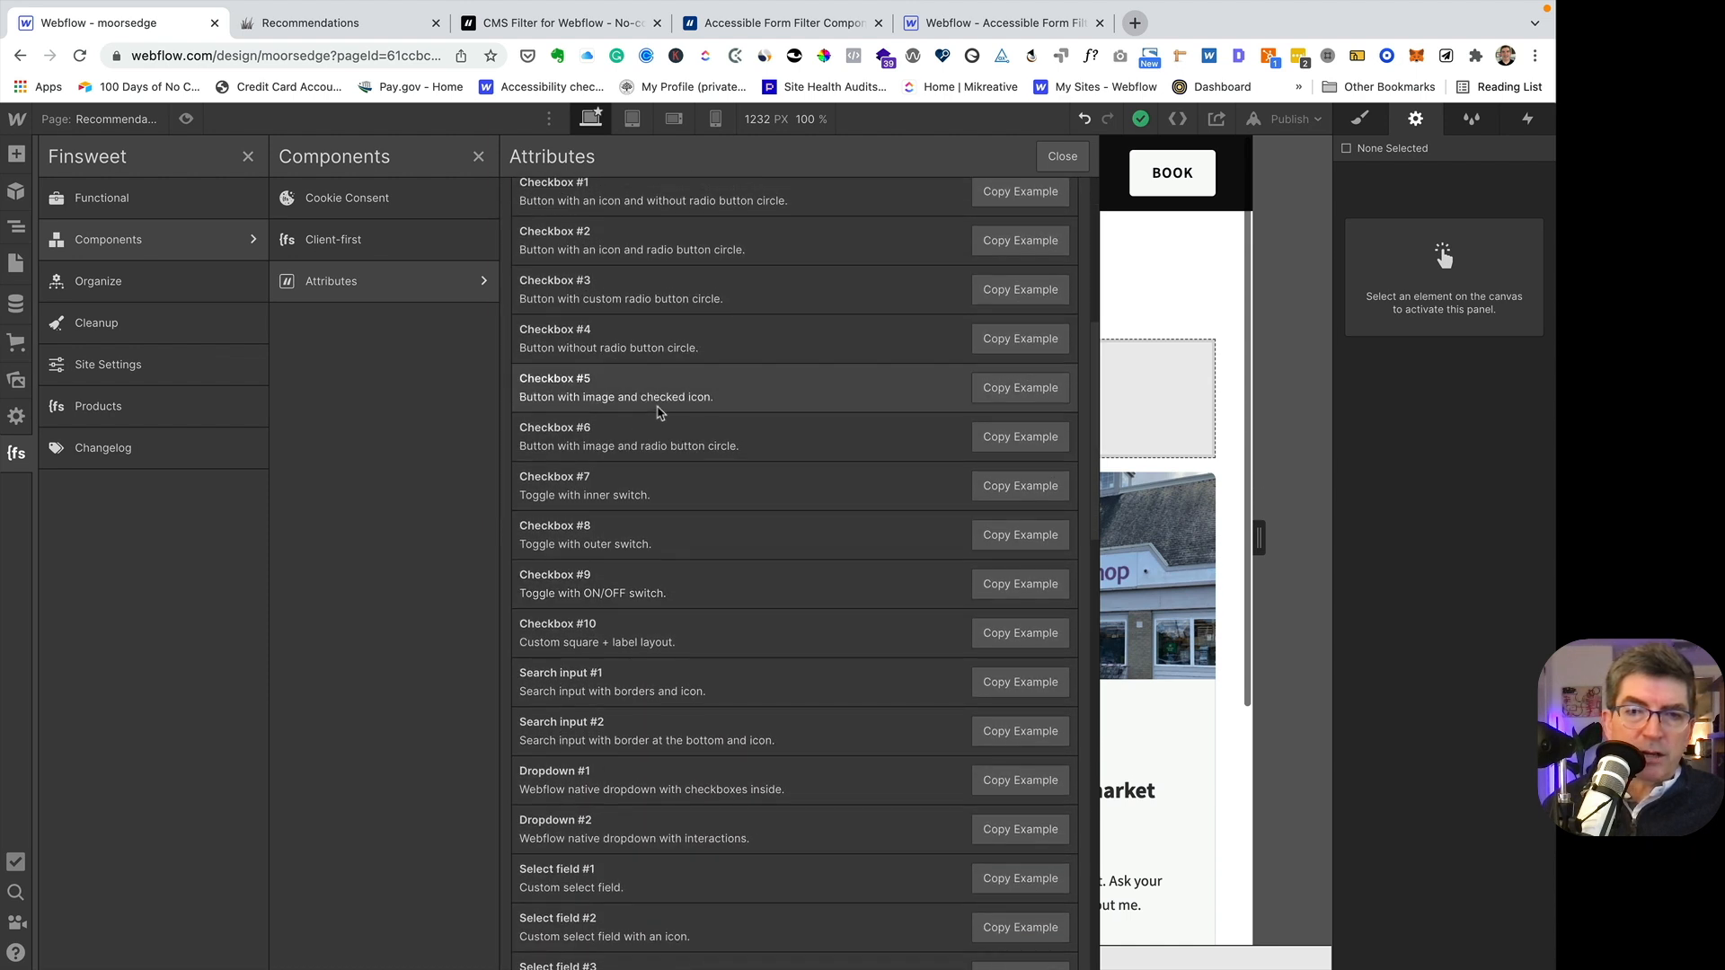
left_click(1020, 294)
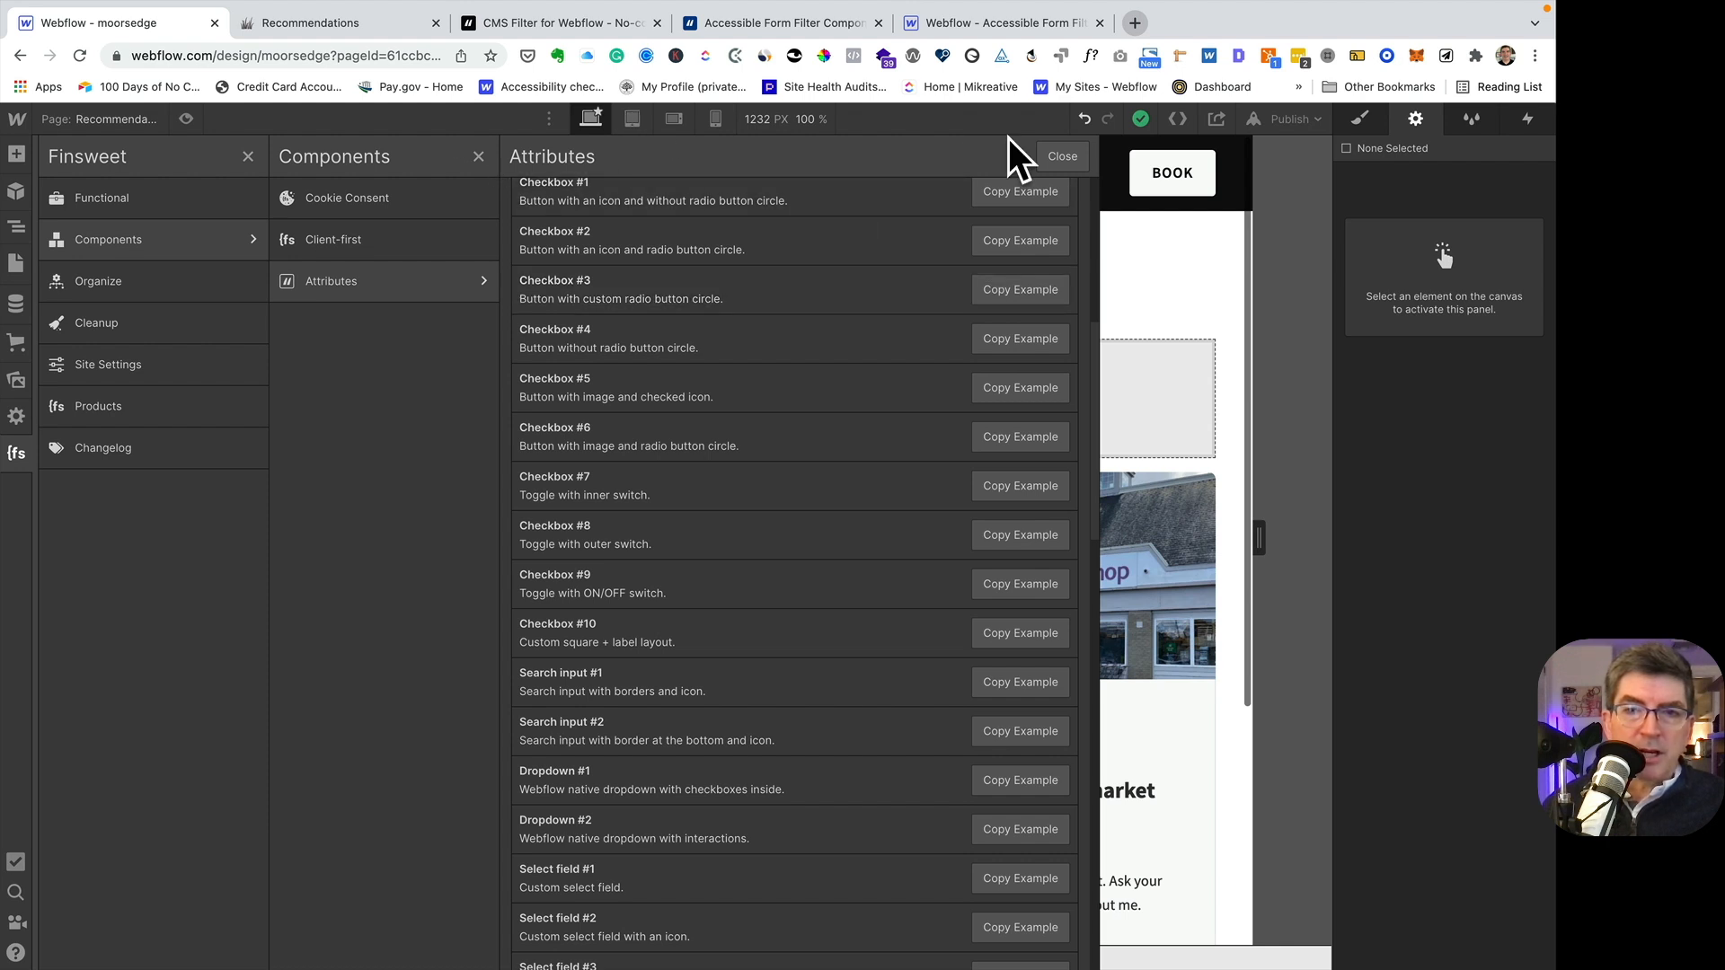
- Close the Finsweet extension and paste the copied checkbox group into the empty Form element
left_click(1062, 156)
left_click(478, 156)
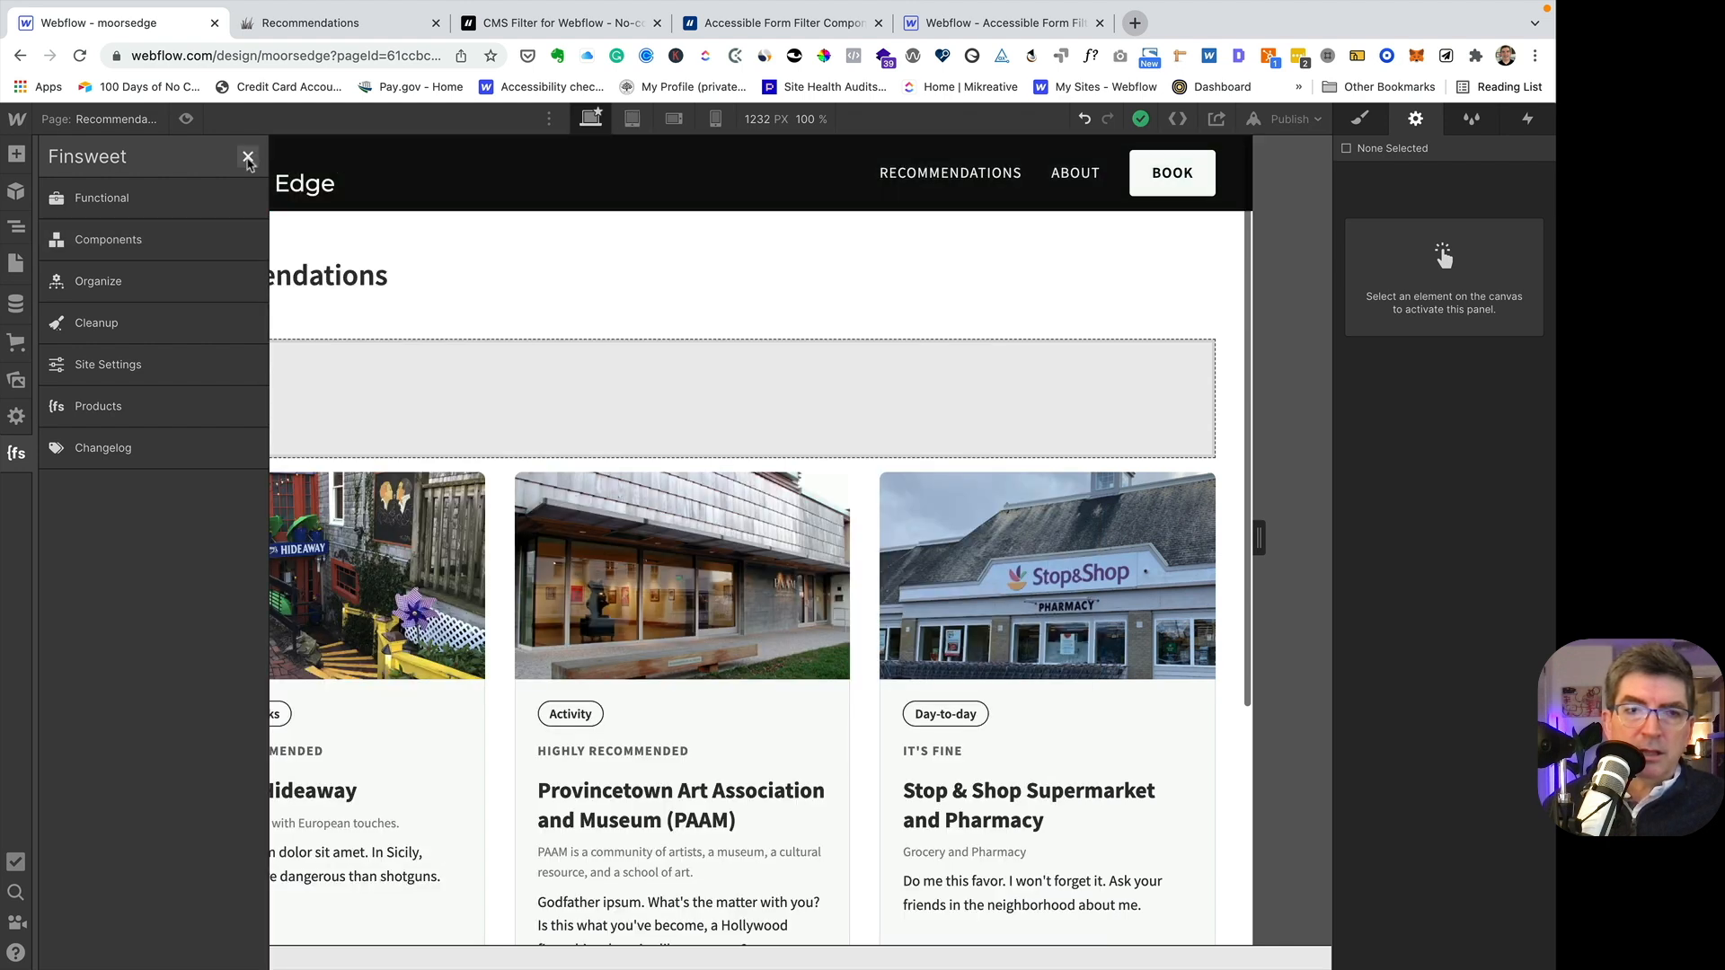
left_click(247, 158)
left_click(226, 387)
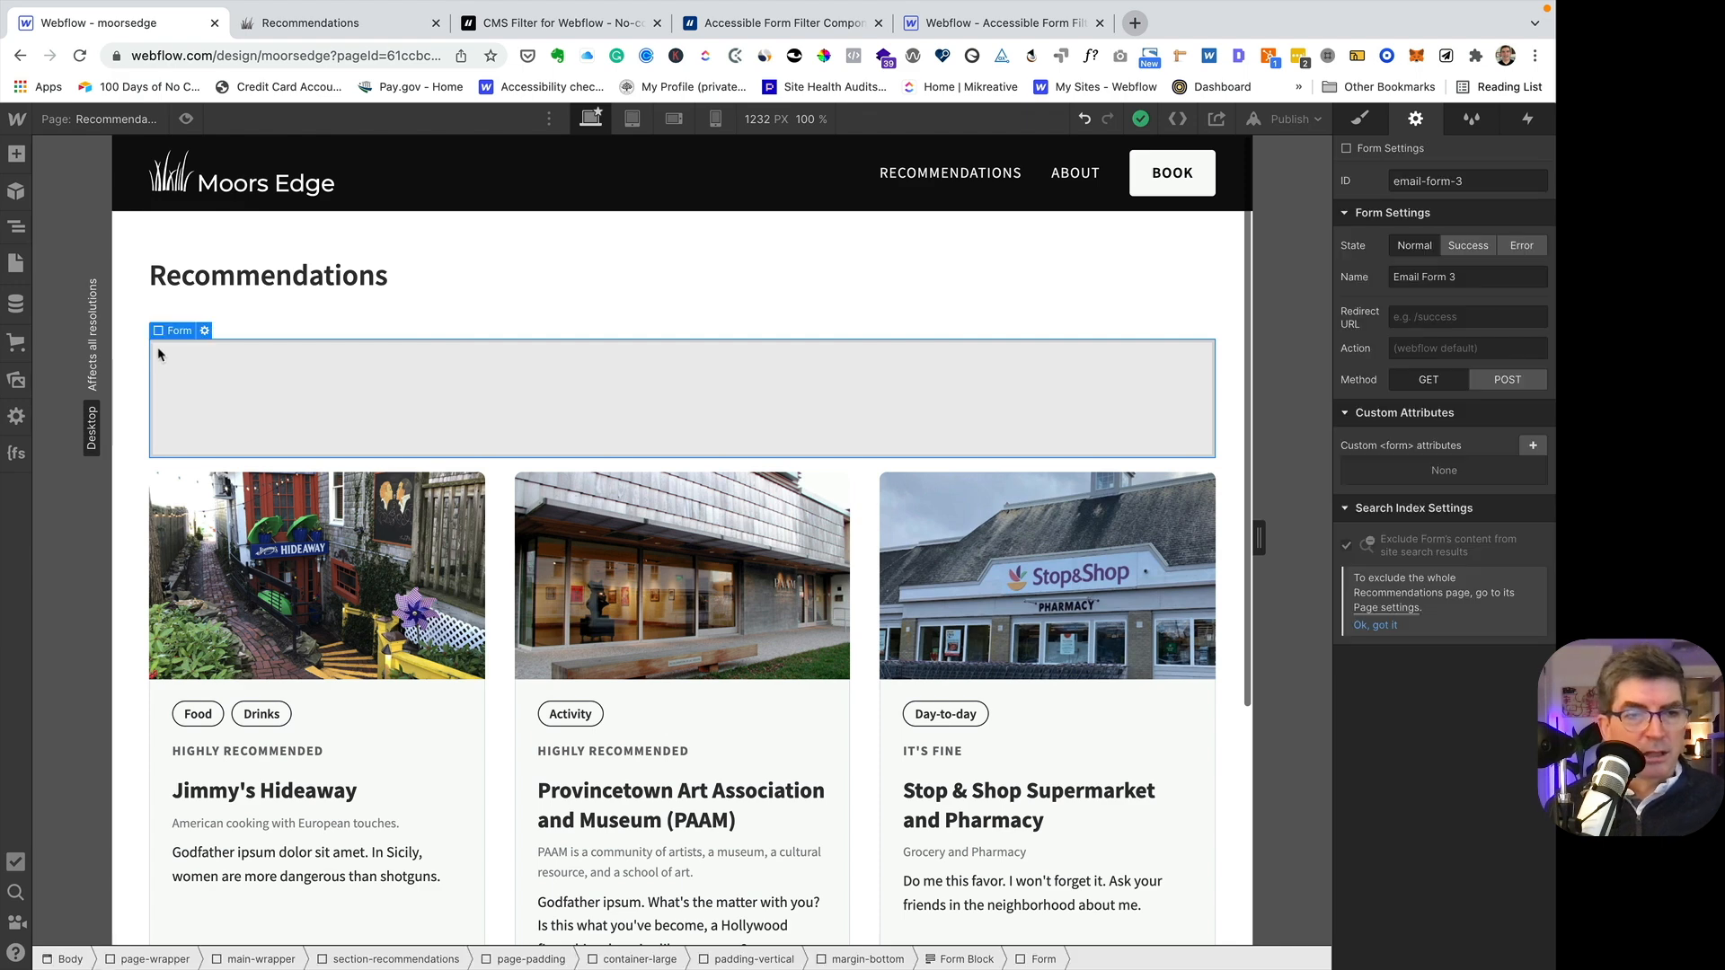
left_click(16, 226)
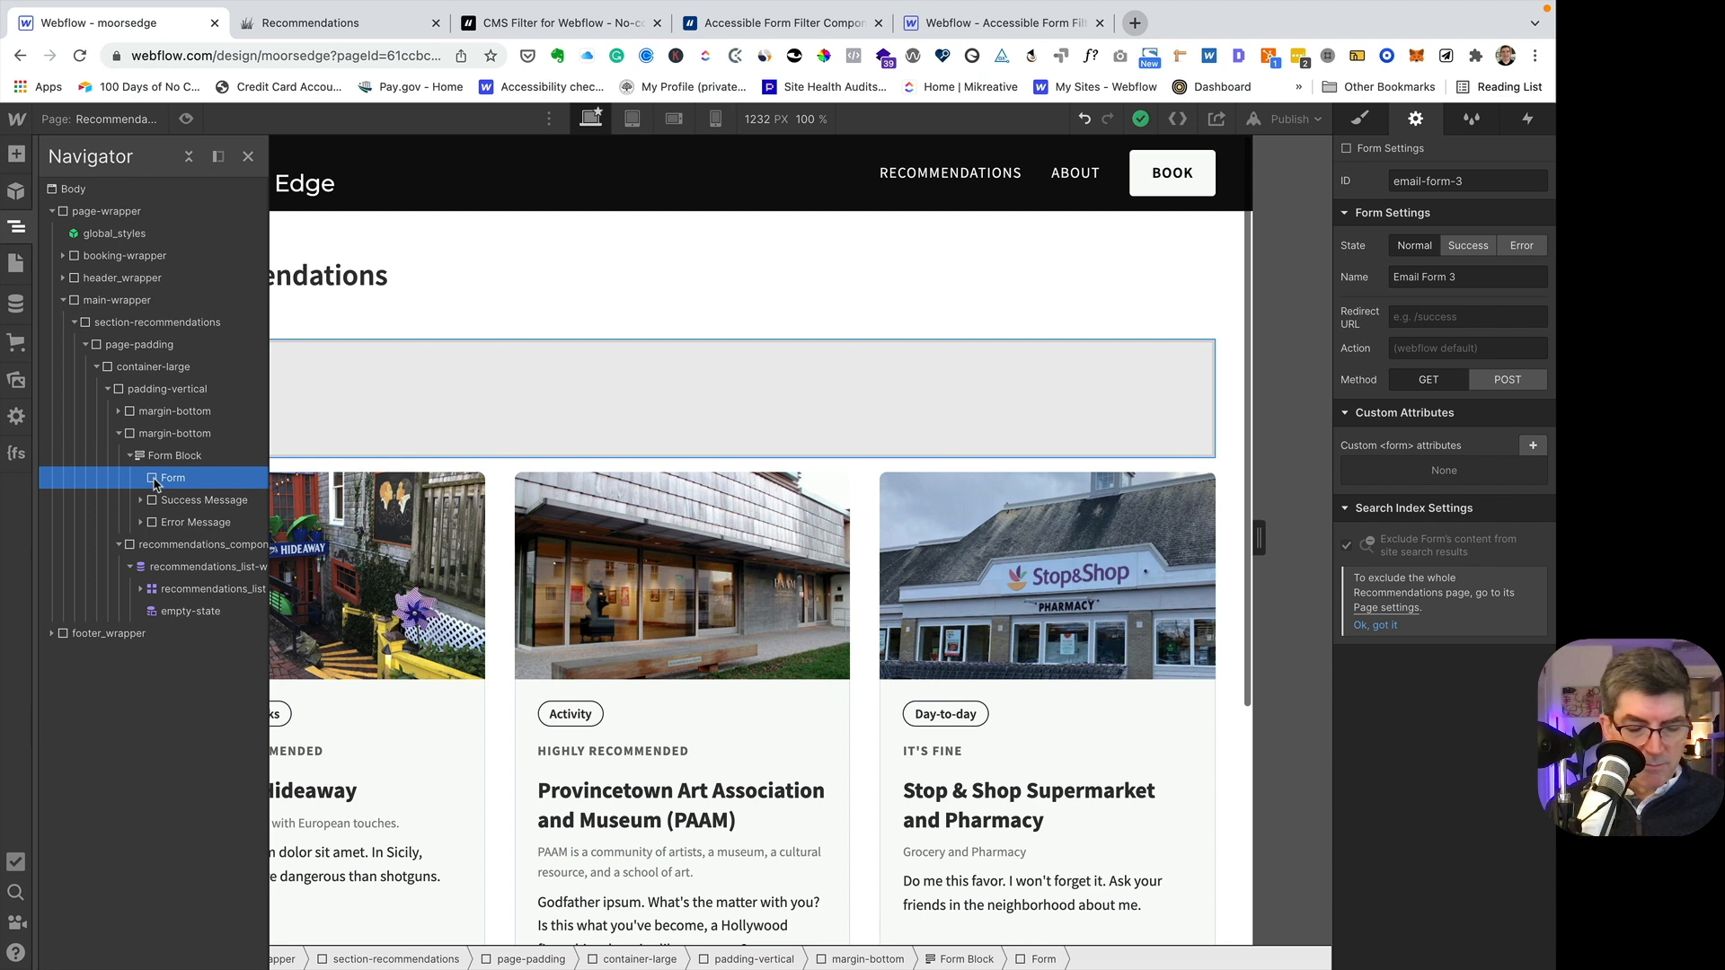
key("cmd+v")
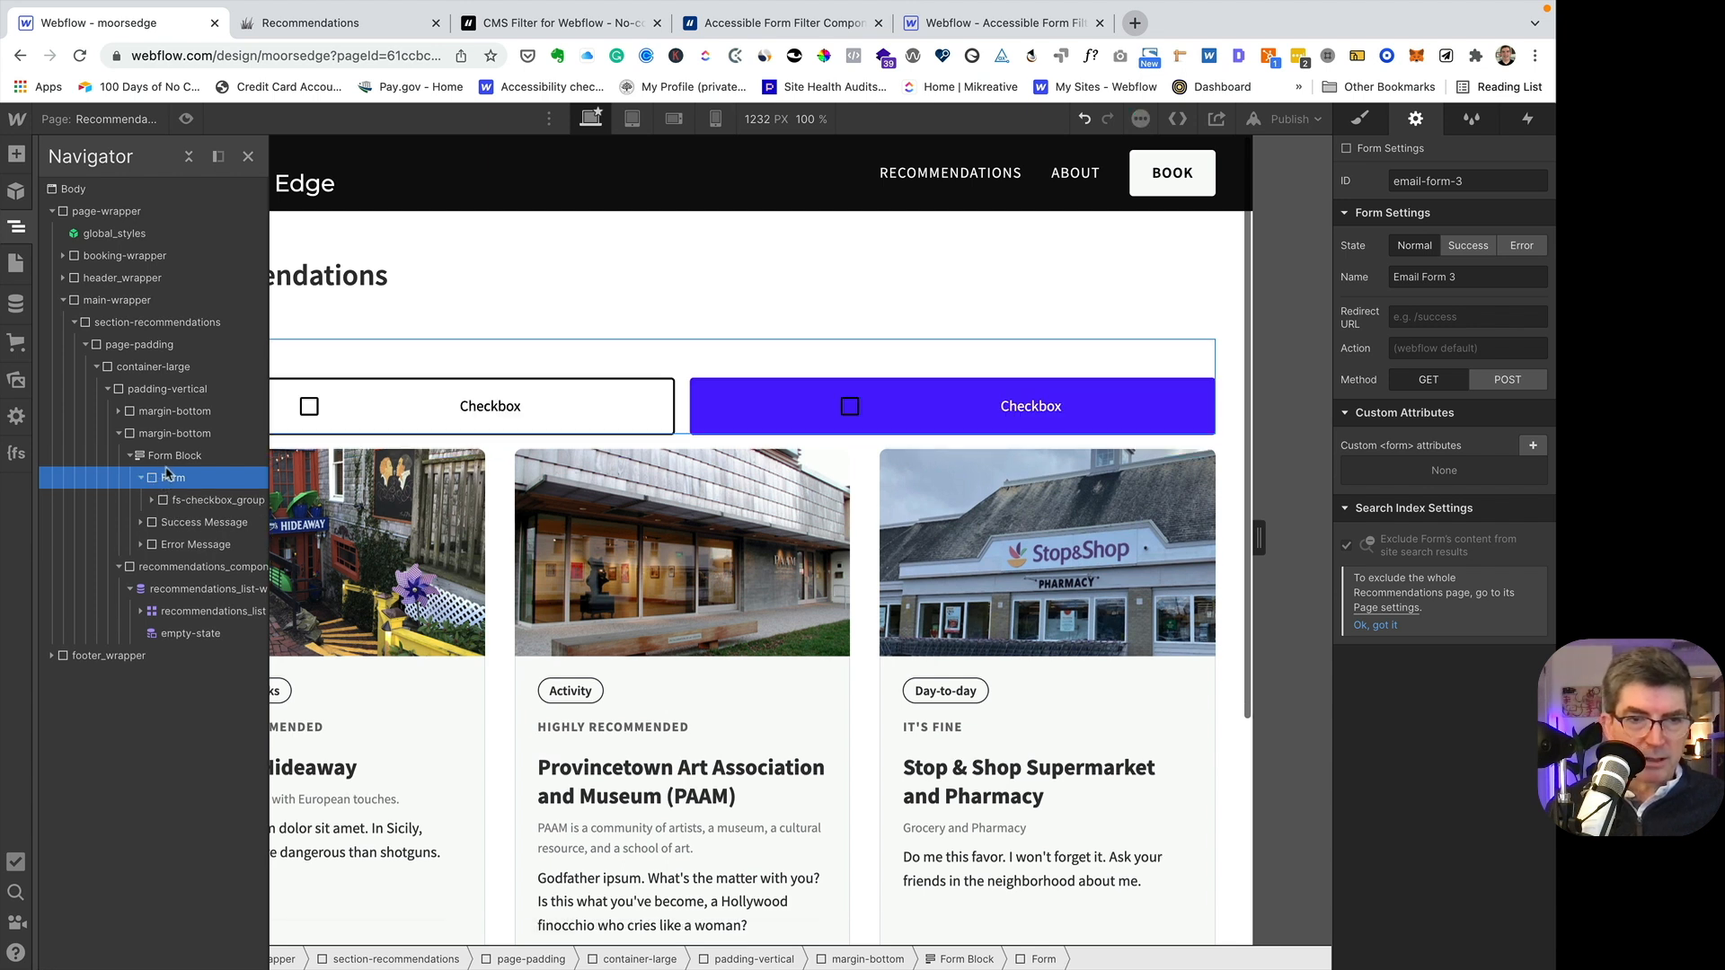
- Select the Form Block and copy the FILTERS attribute name fs-cmsfilter-element from the Finsweet documentation
left_click(164, 459)
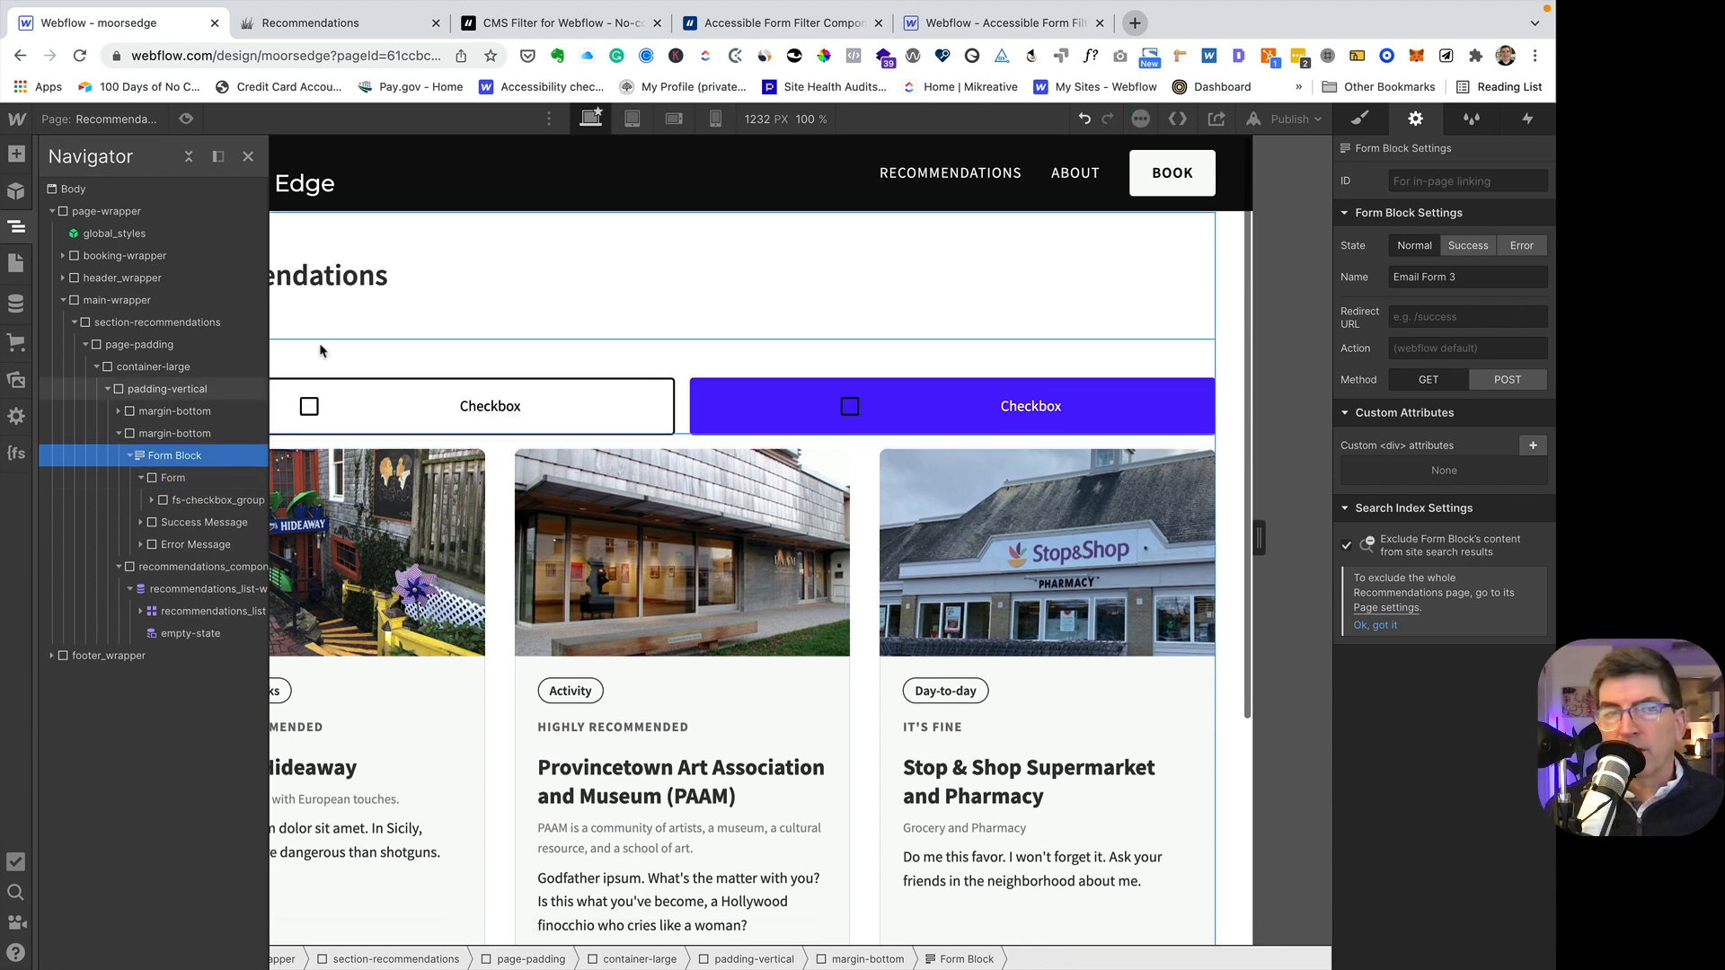
left_click(545, 27)
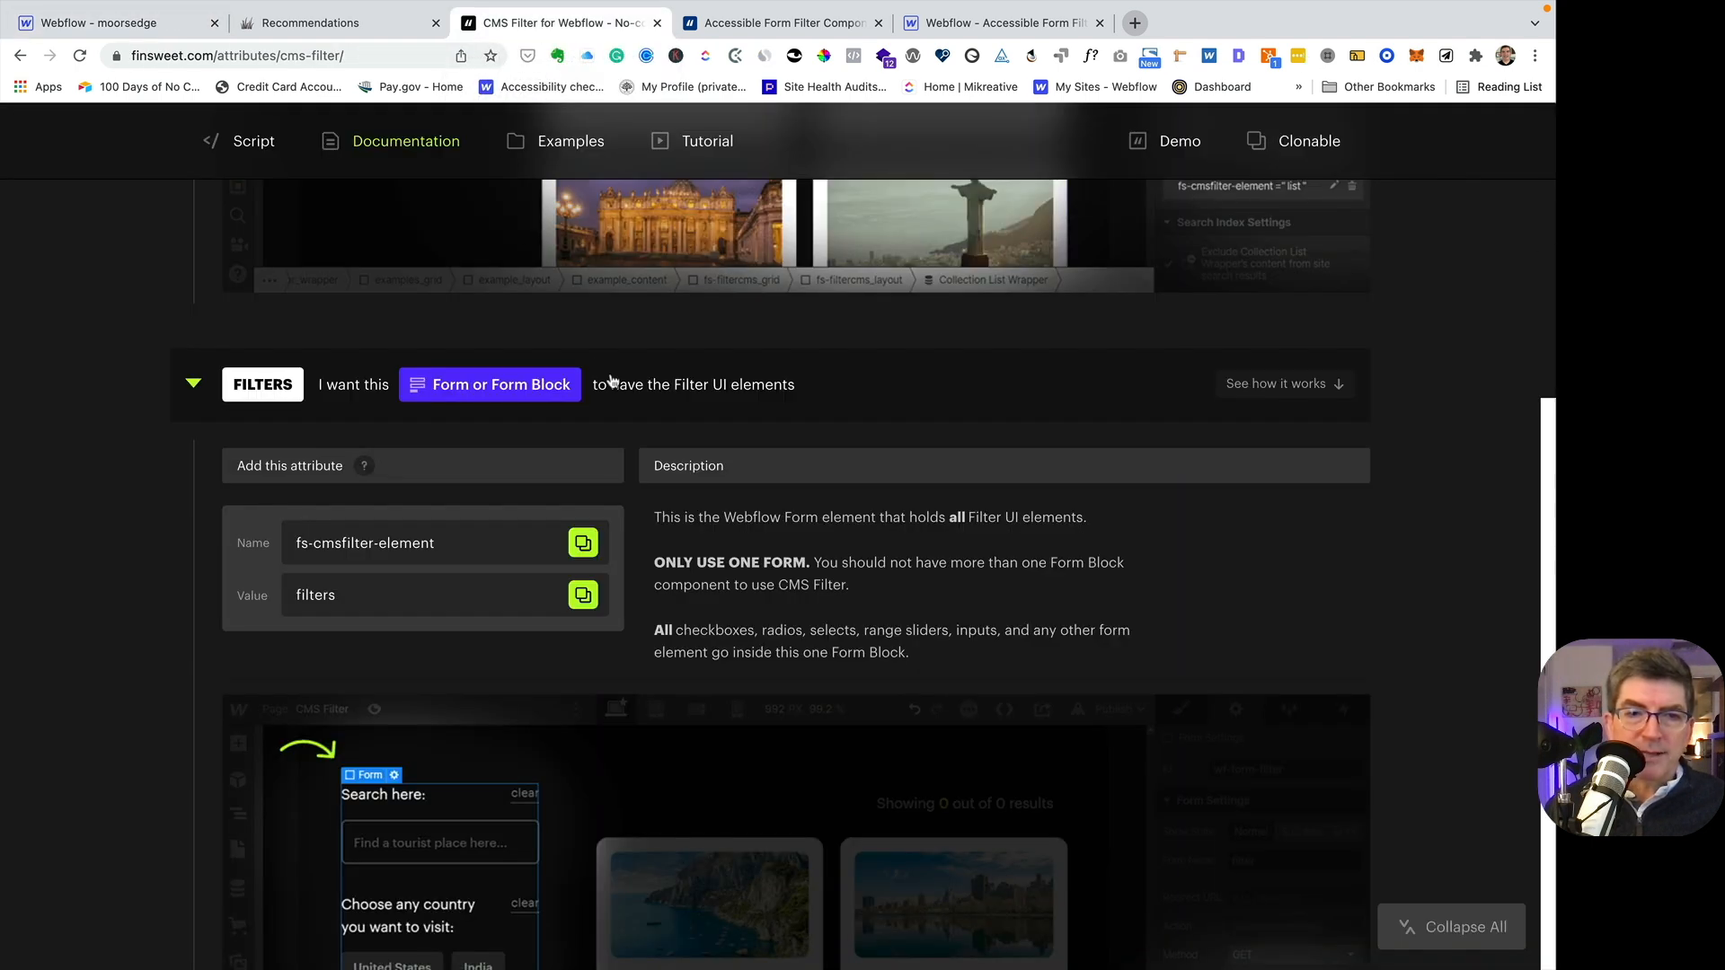
left_click(584, 543)
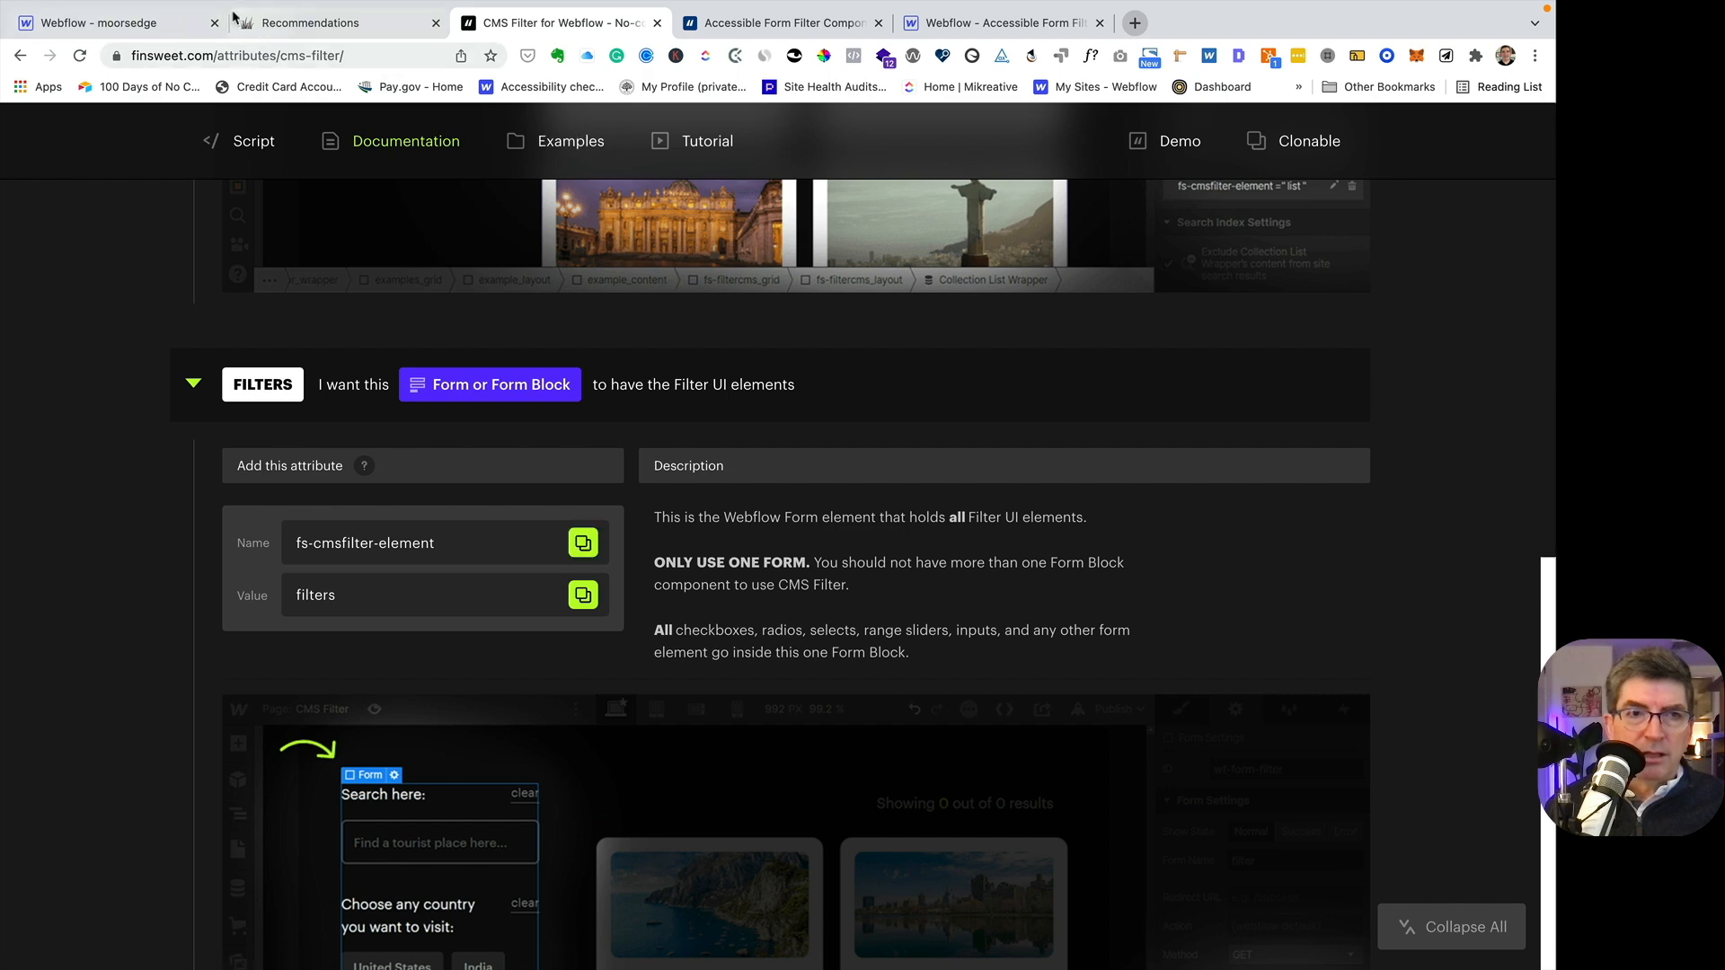
- Add the custom attribute fs-cmsfilter-element with the value filters to the Form Block in the Webflow Designer
left_click(125, 27)
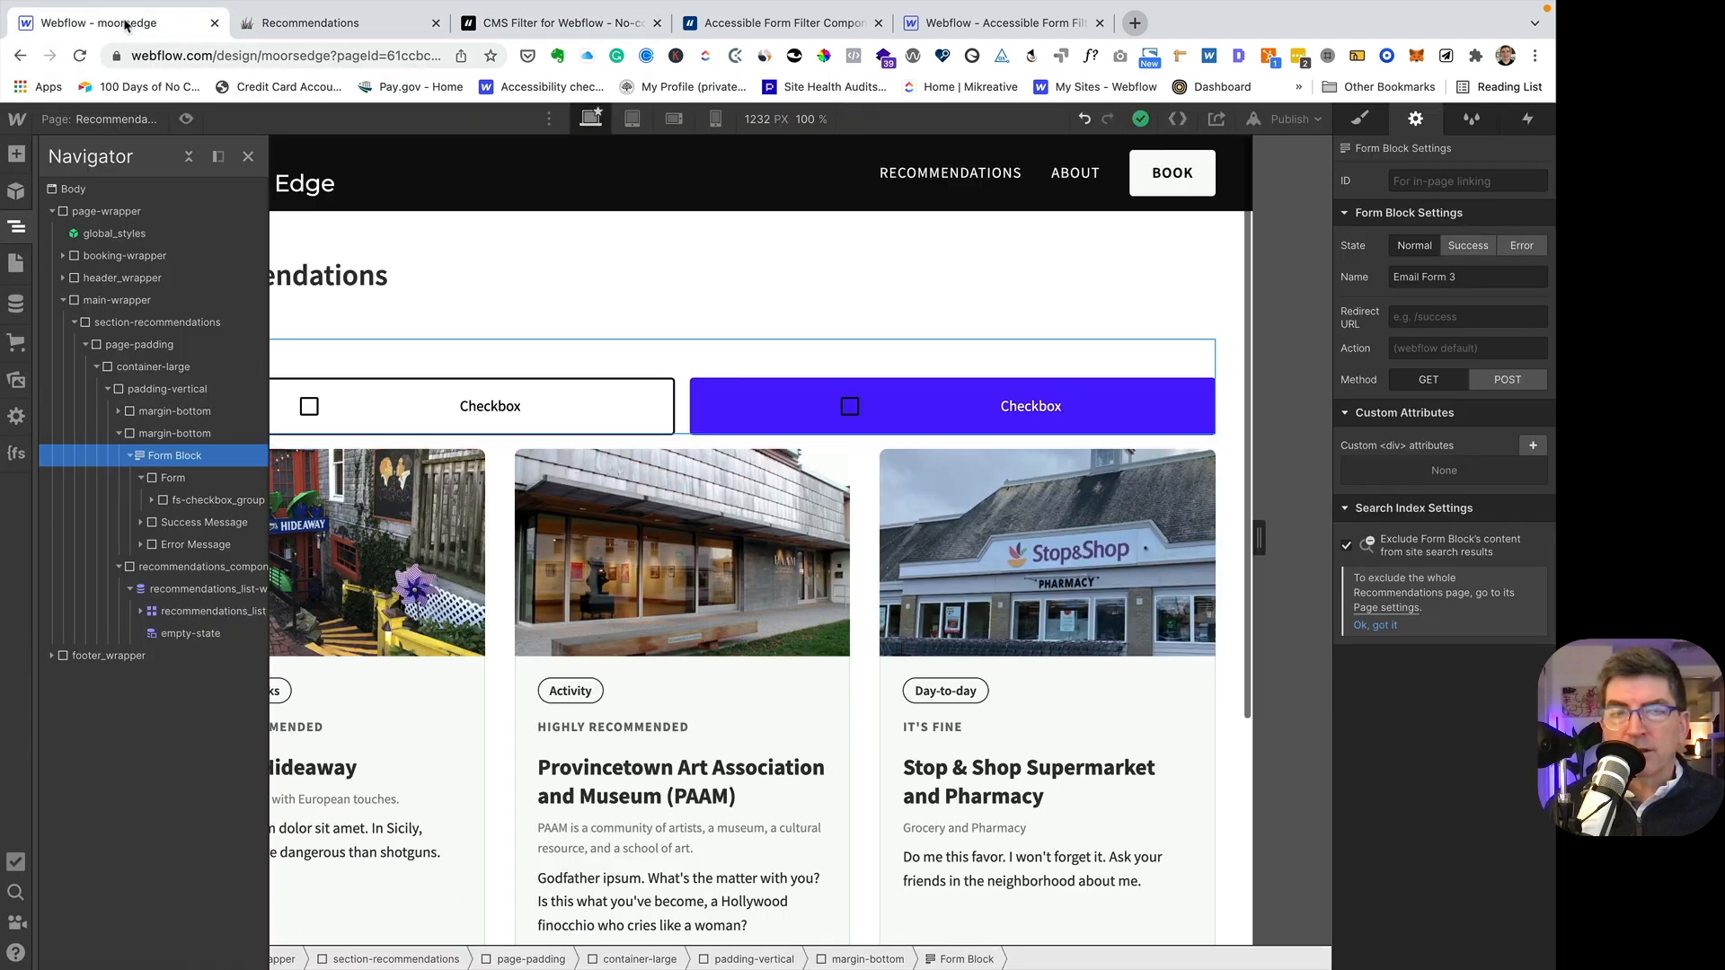
left_click(1534, 446)
key("super+v")
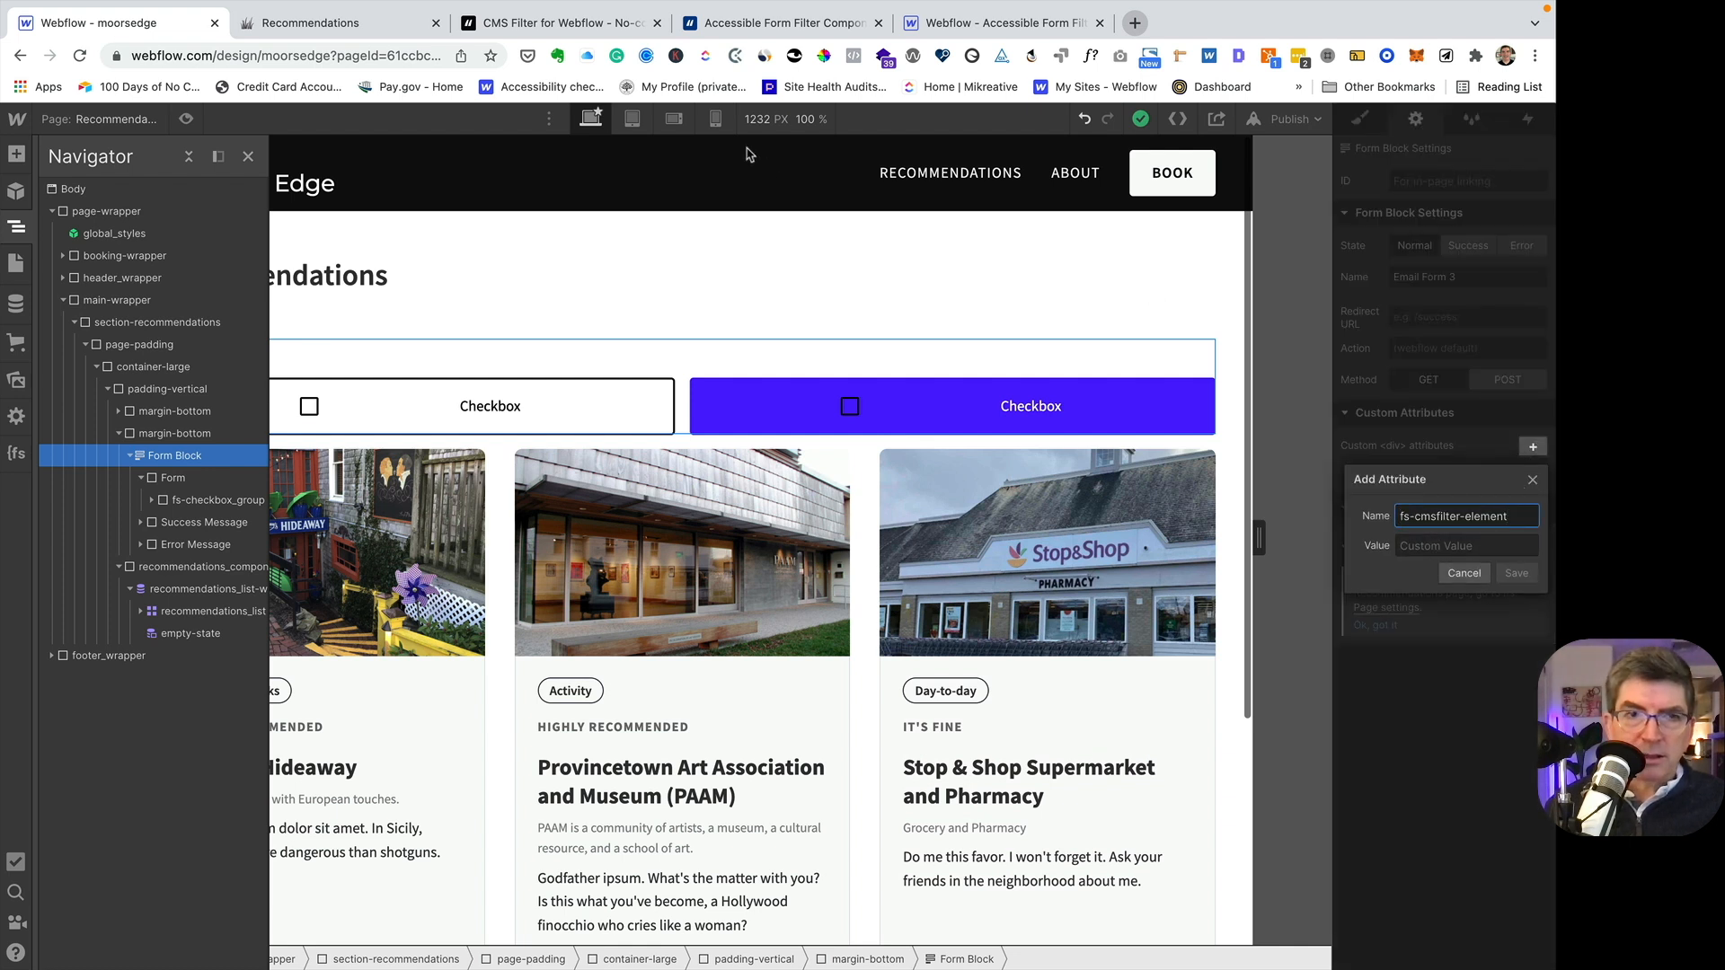
left_click(1408, 545)
type("filter")
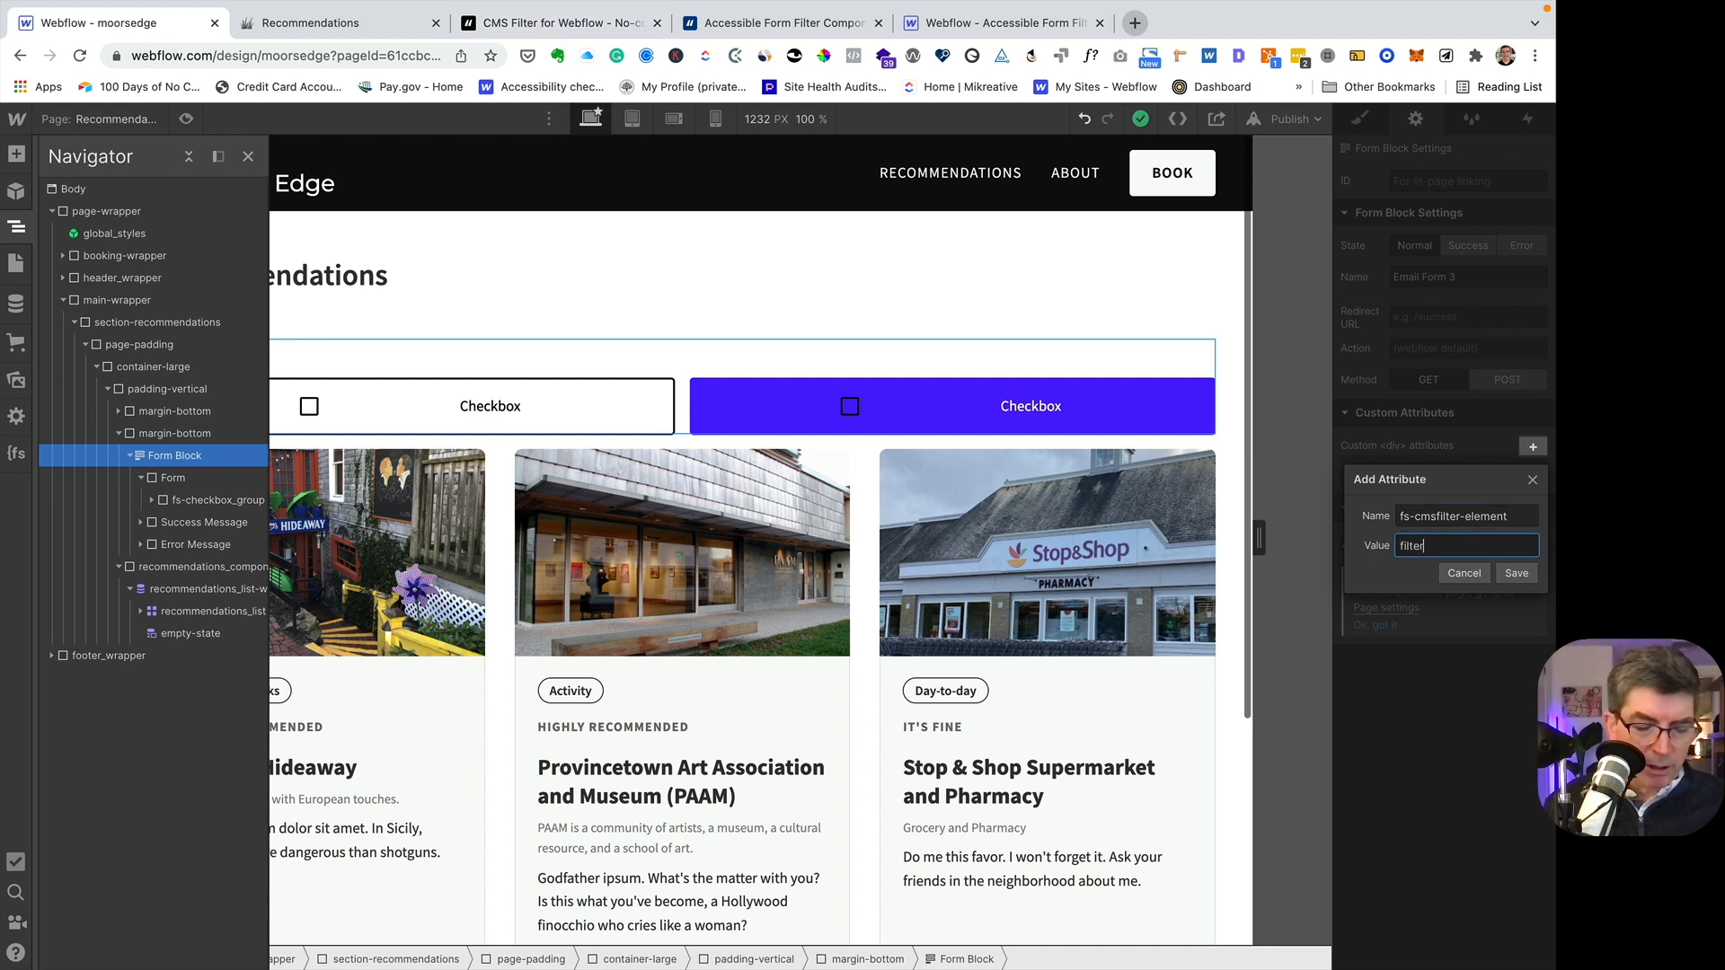
type("s")
left_click(1516, 573)
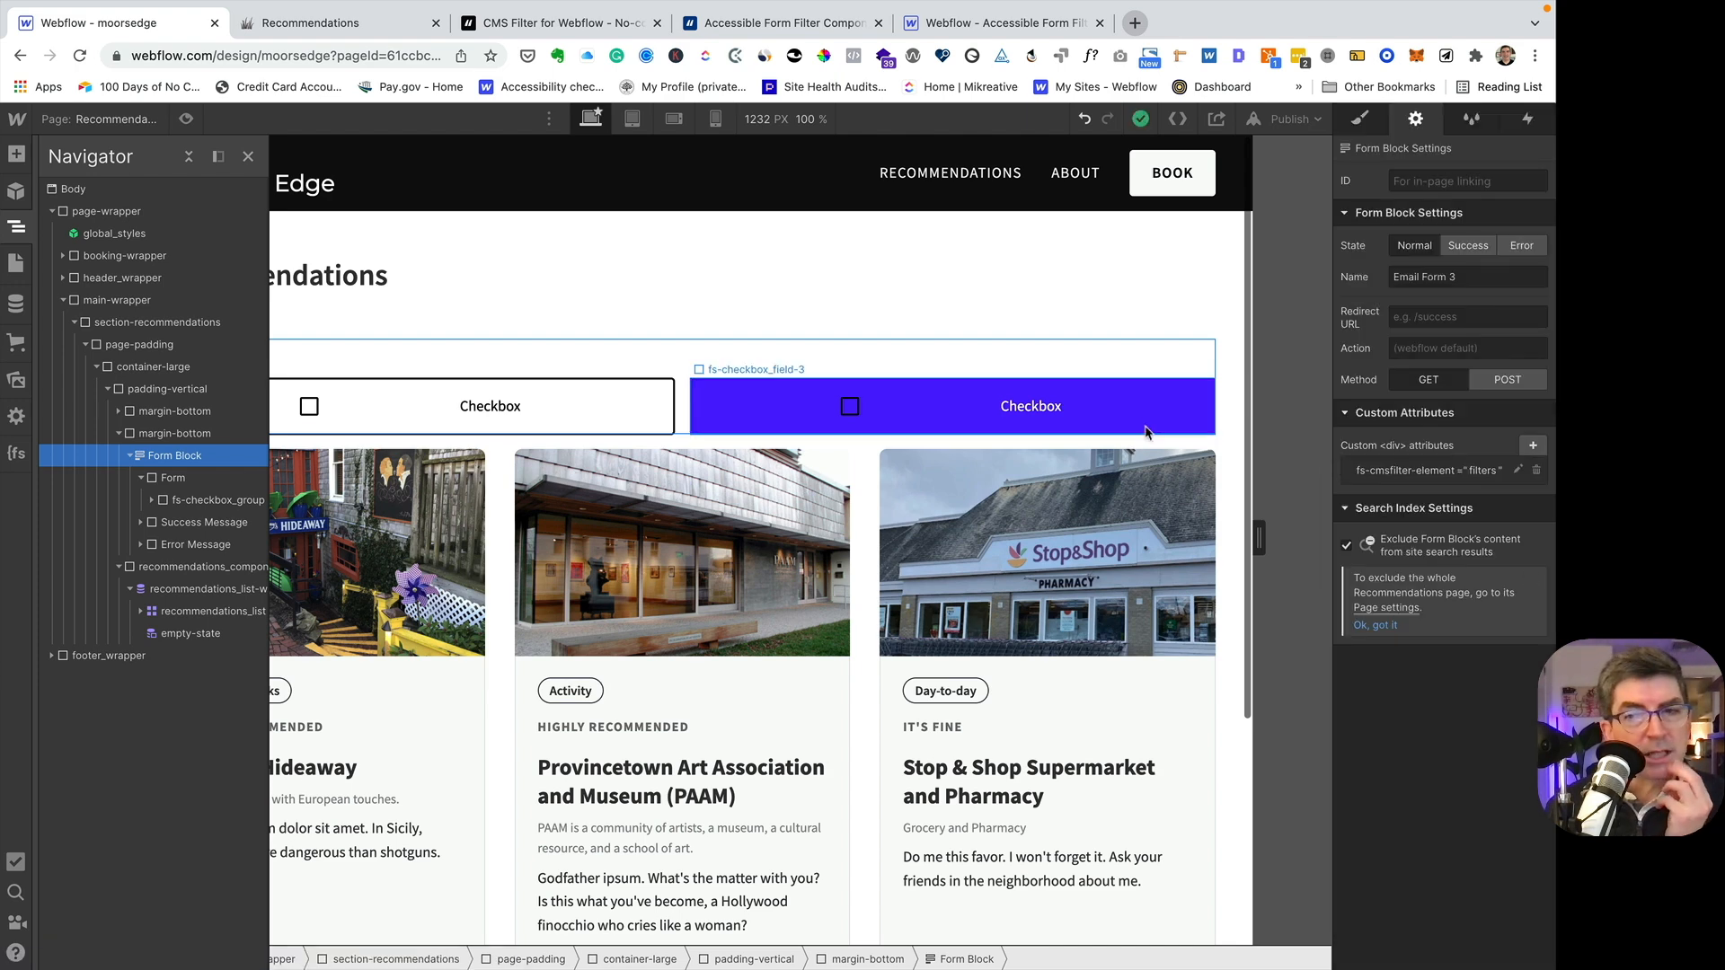
- Review the FIELD IDENTIFIER section of the Finsweet CMS Filter documentation for the fs-cmsfilter-field attribute
left_click(515, 29)
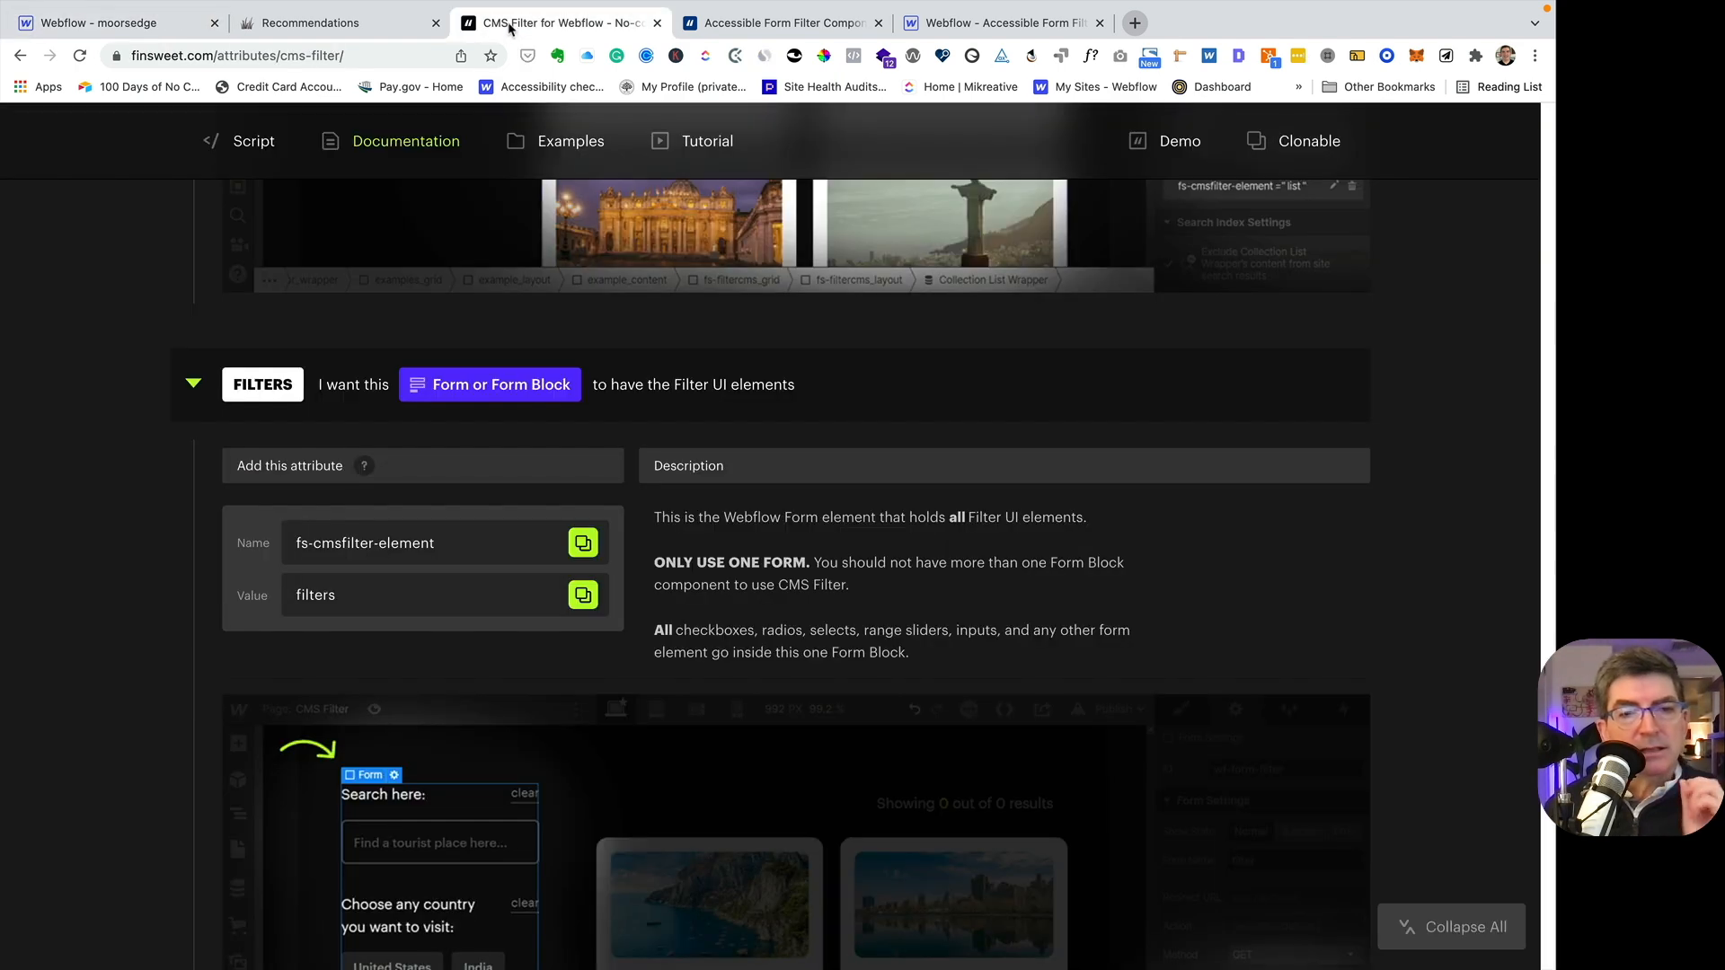
scroll(454, 368, "down", 4)
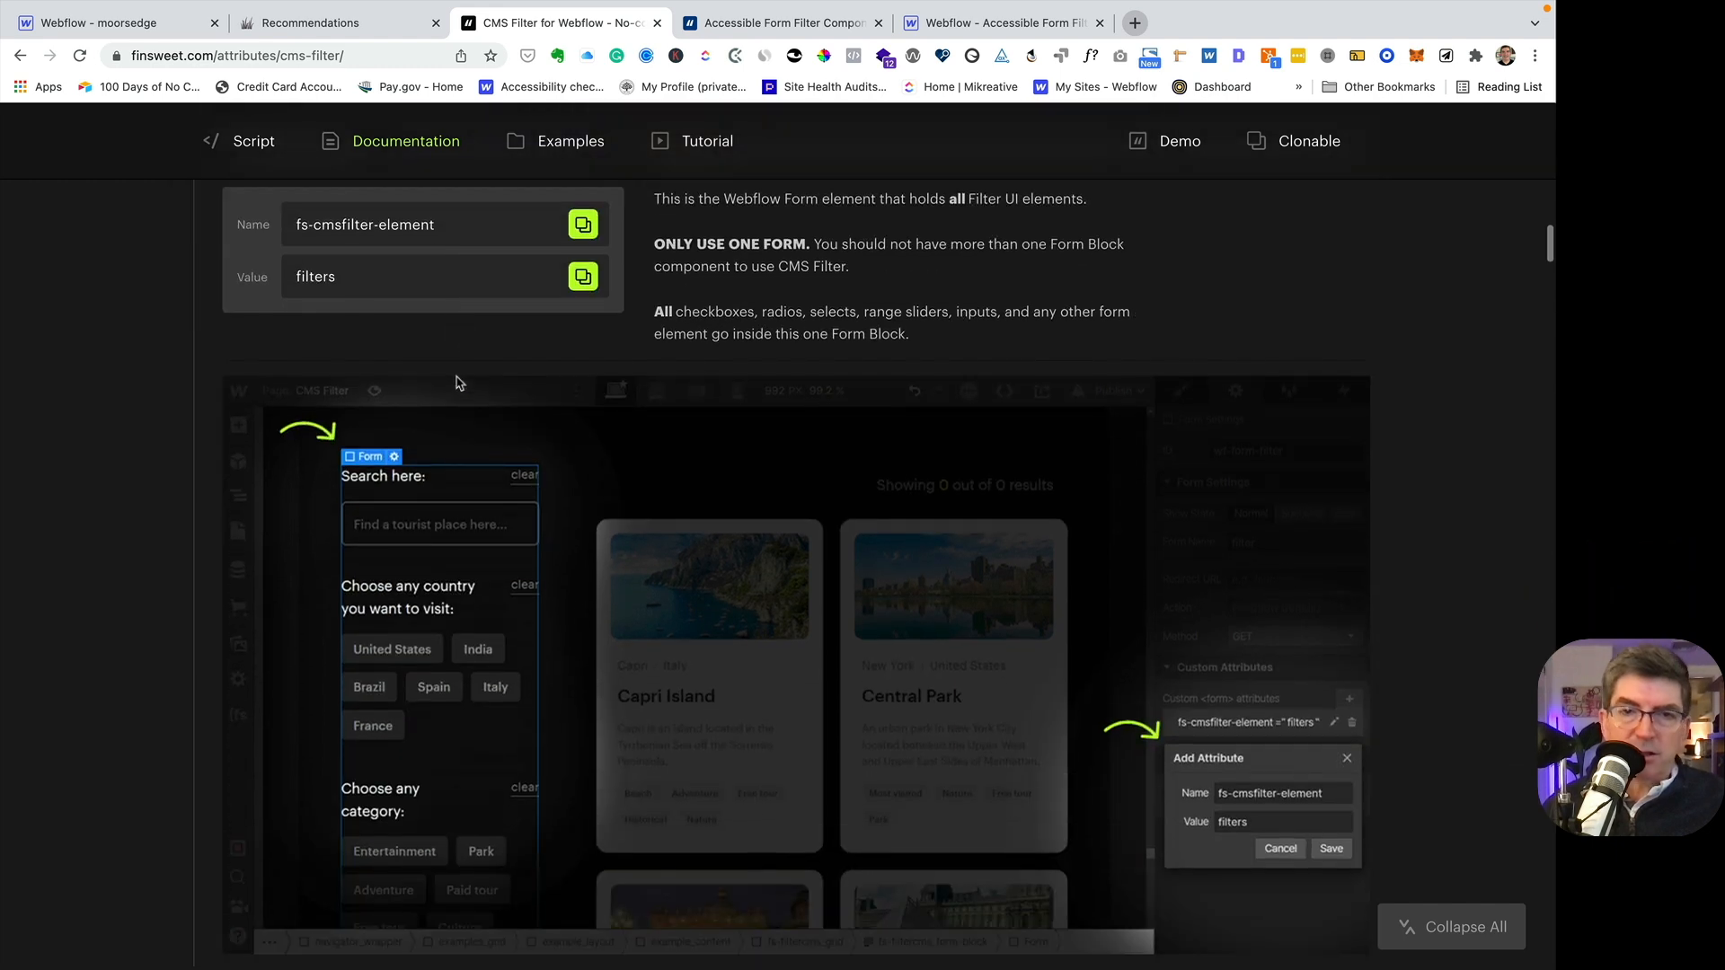
scroll(455, 384, "down", 10)
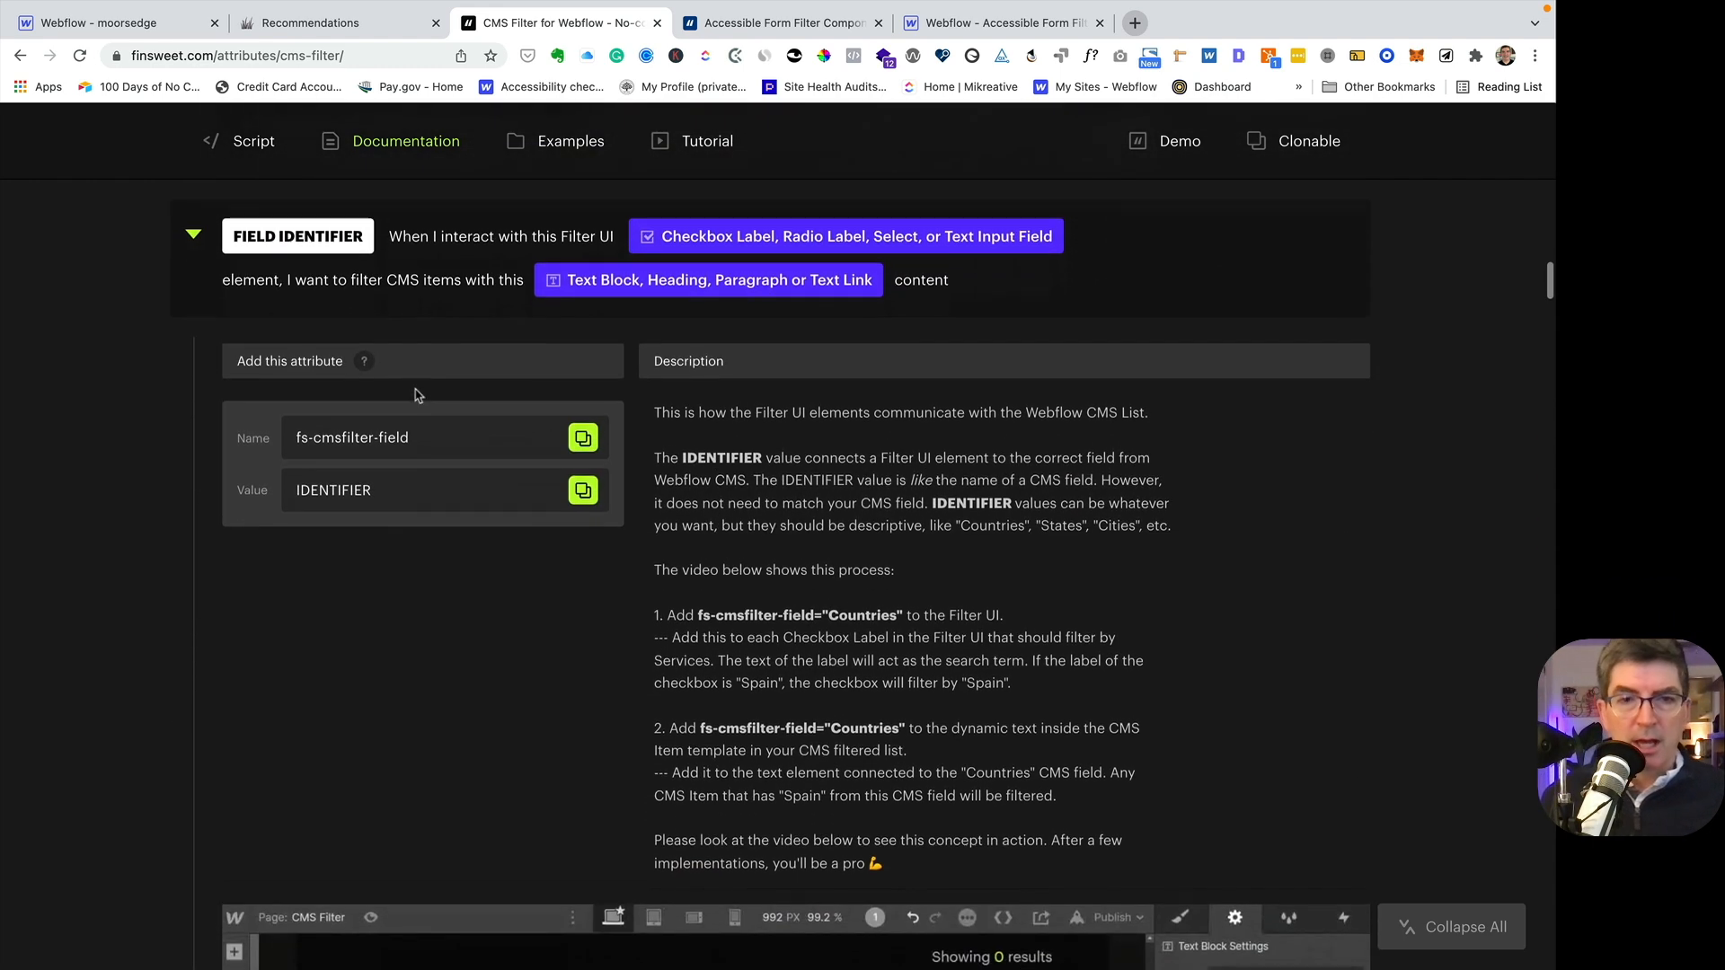
scroll(415, 391, "up", 3)
scroll(405, 416, "down", 1)
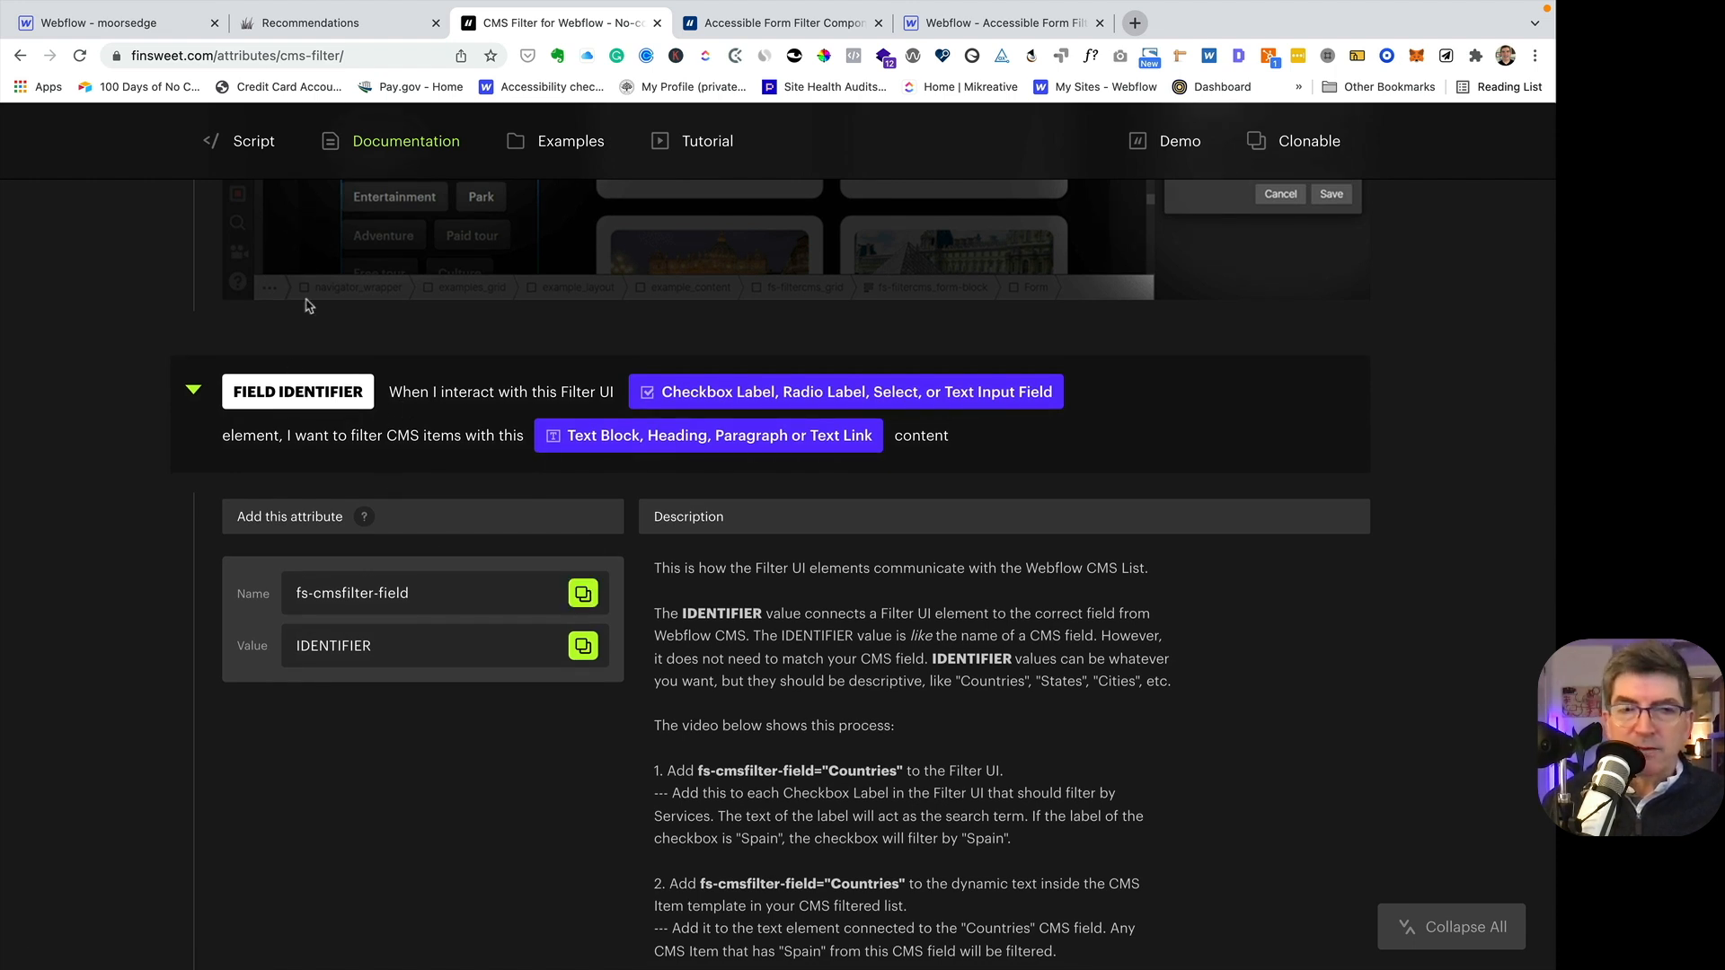
- Return to the Webflow Designer and add the custom attribute fs-cmsfilter-field with value category to the category label link inside the recommendation card
left_click(150, 27)
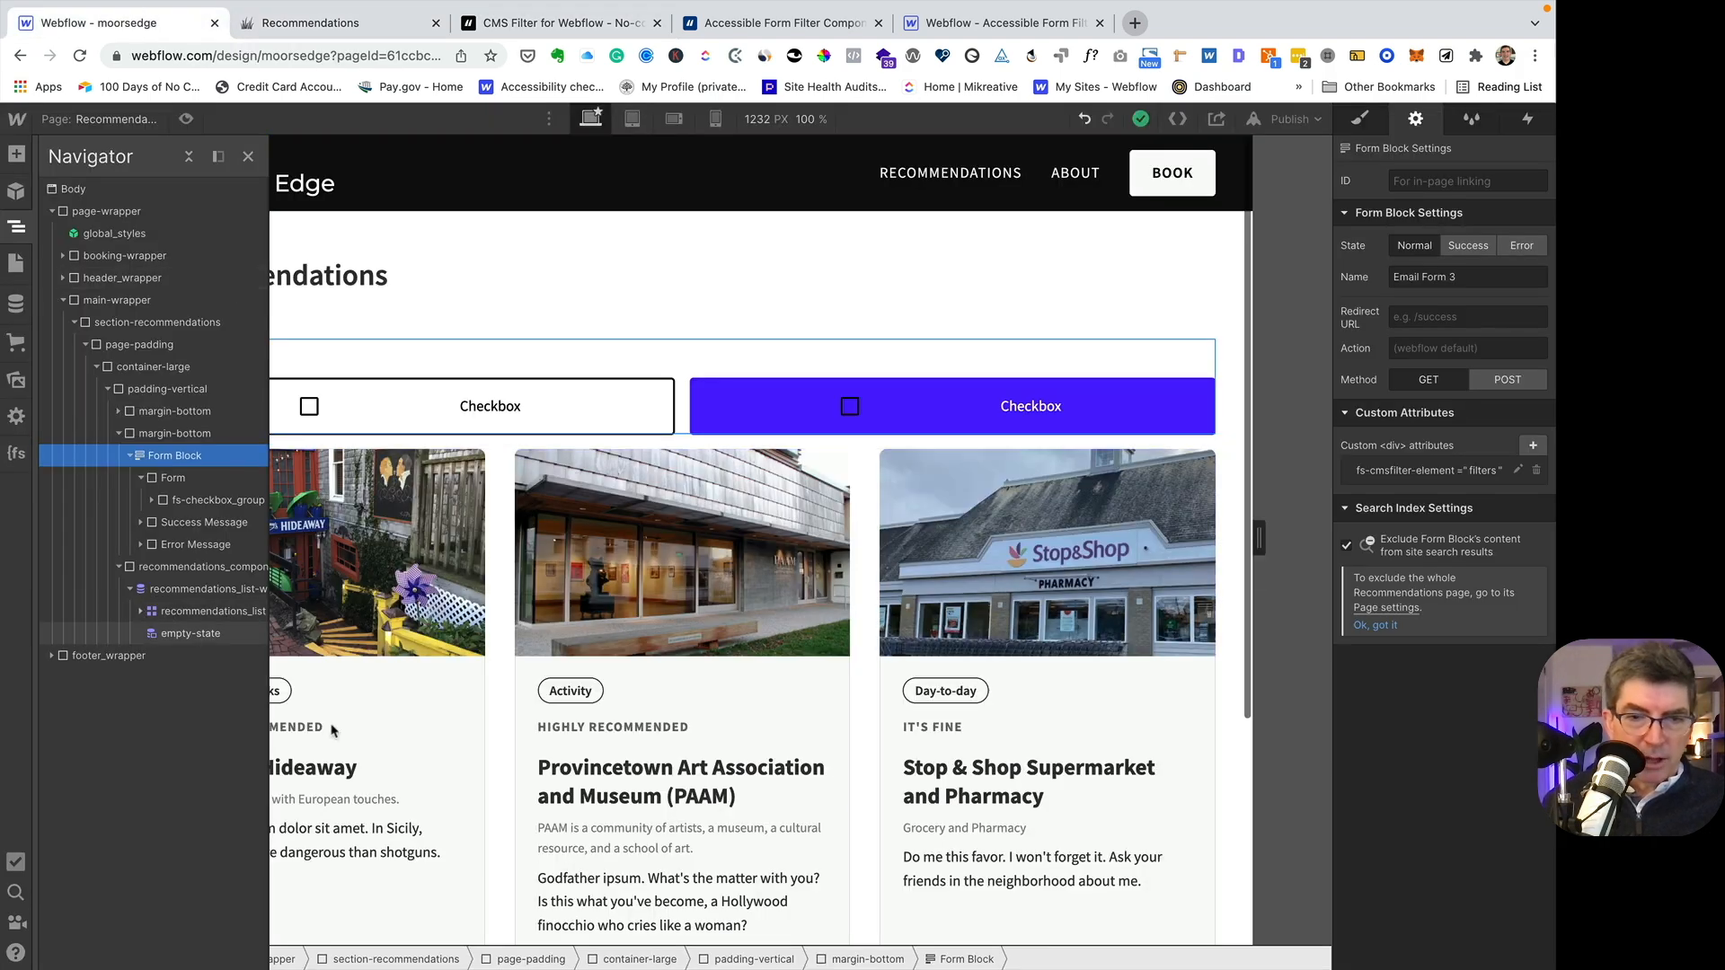
left_click(375, 687)
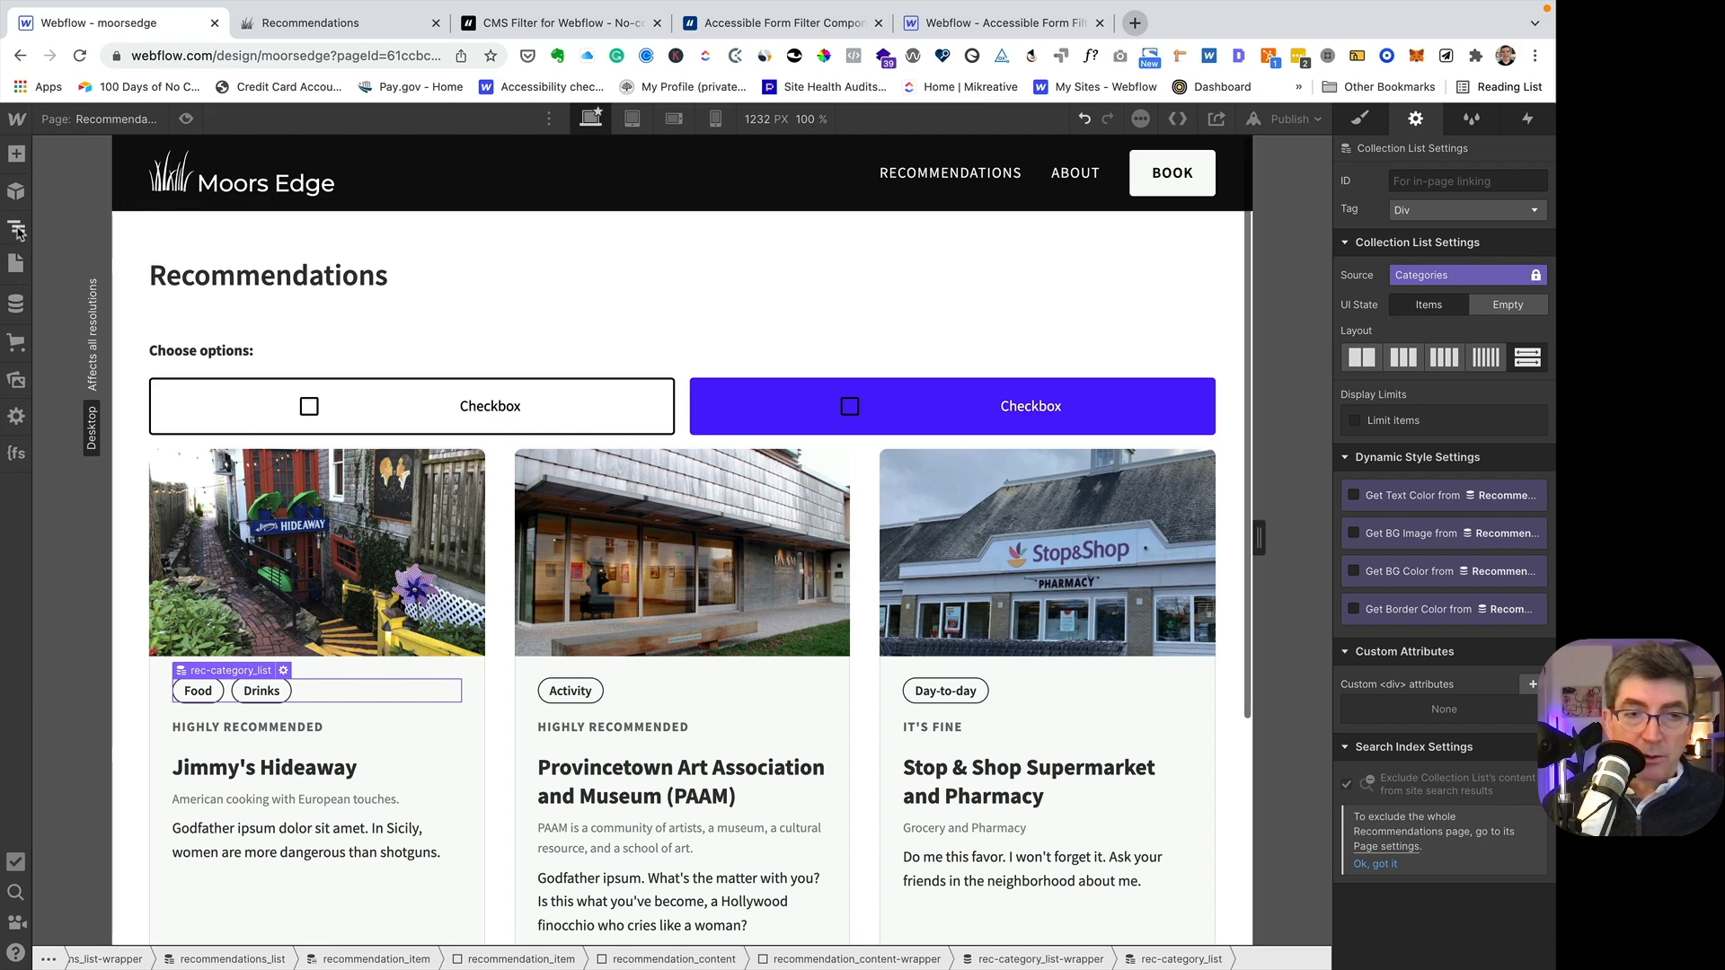
left_click(16, 235)
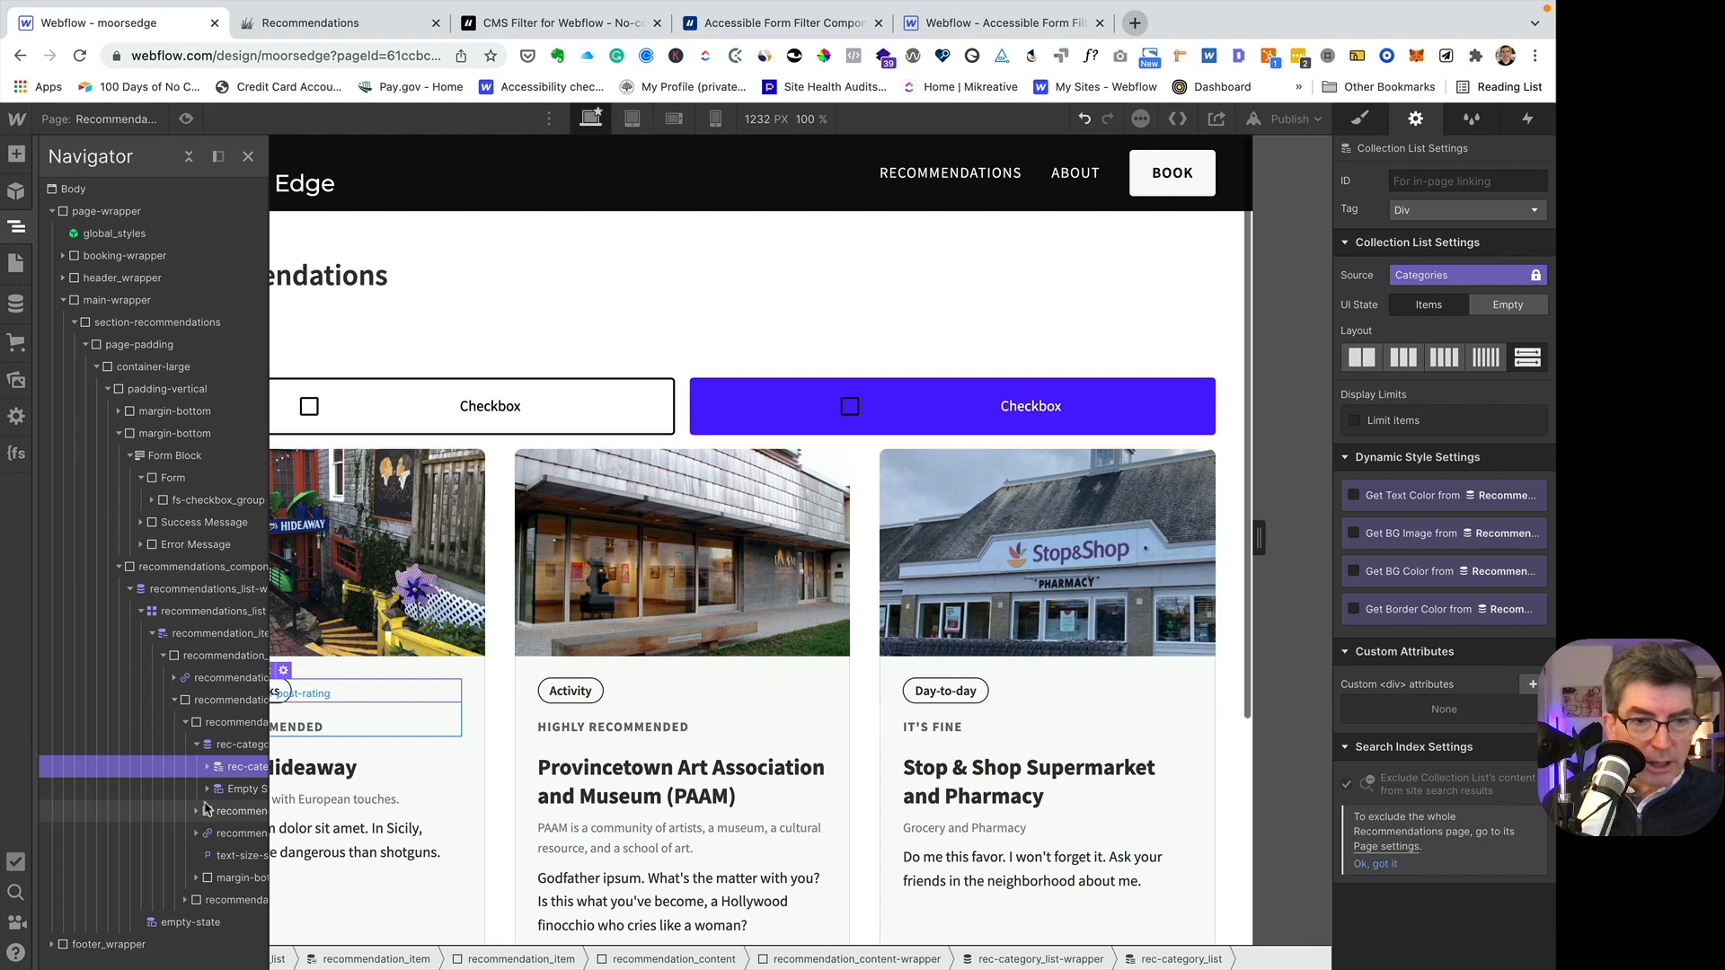
left_click(208, 768)
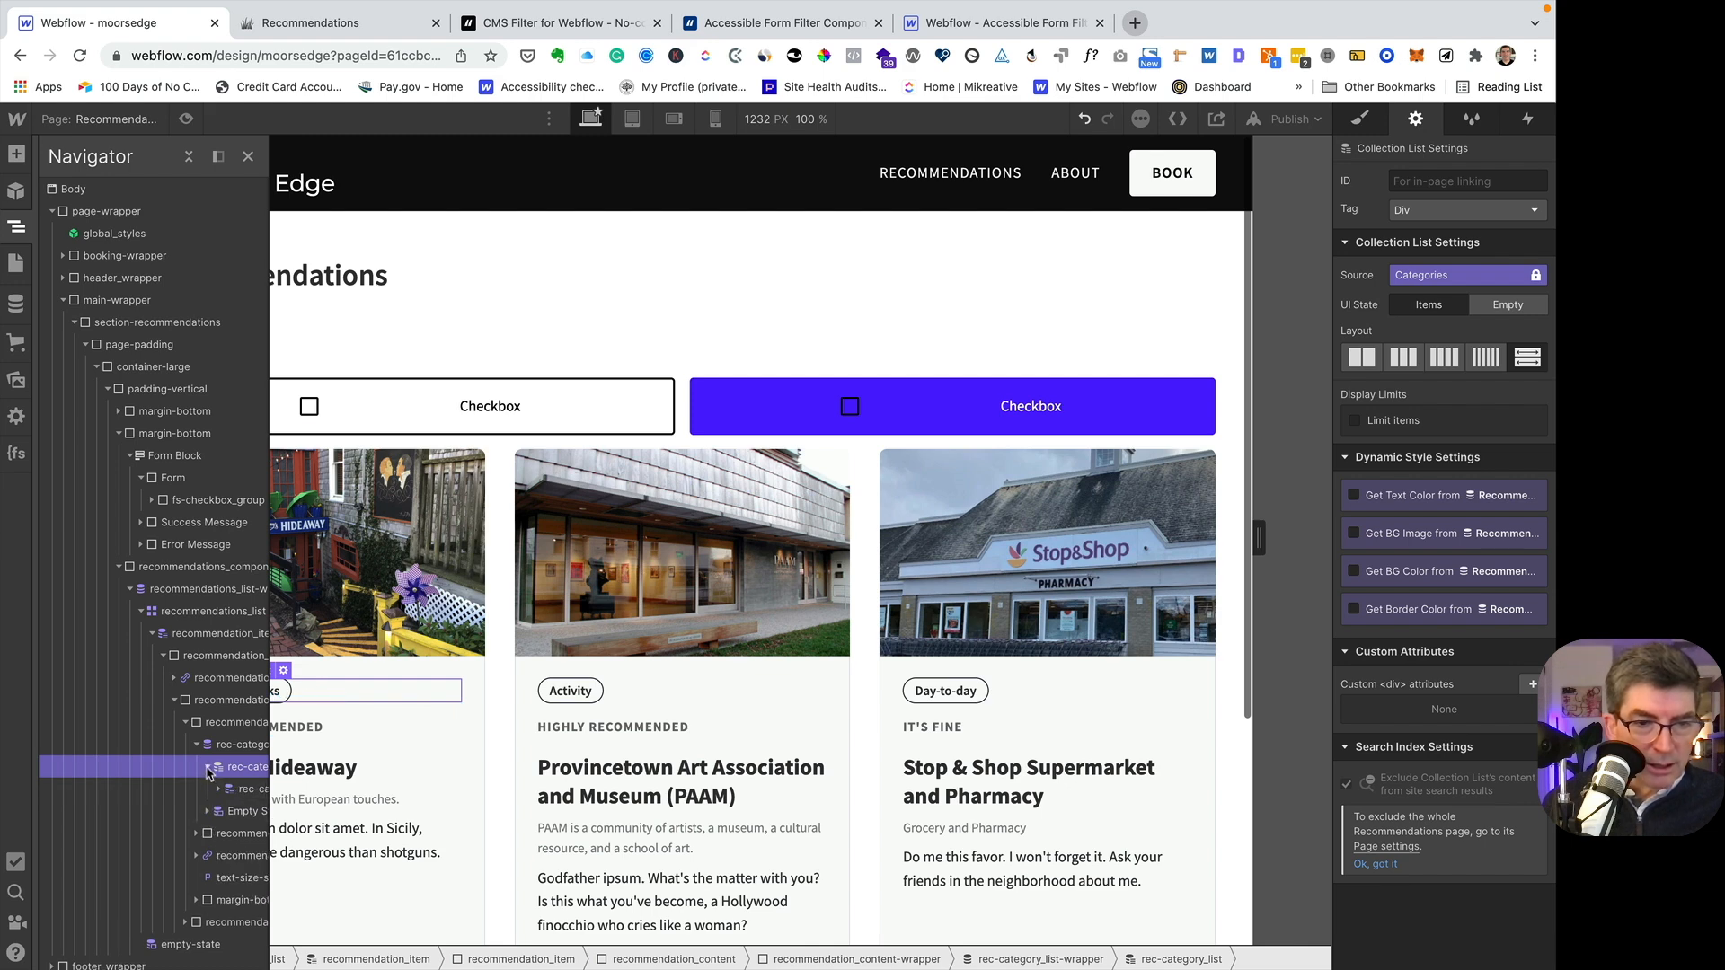
left_click(218, 789)
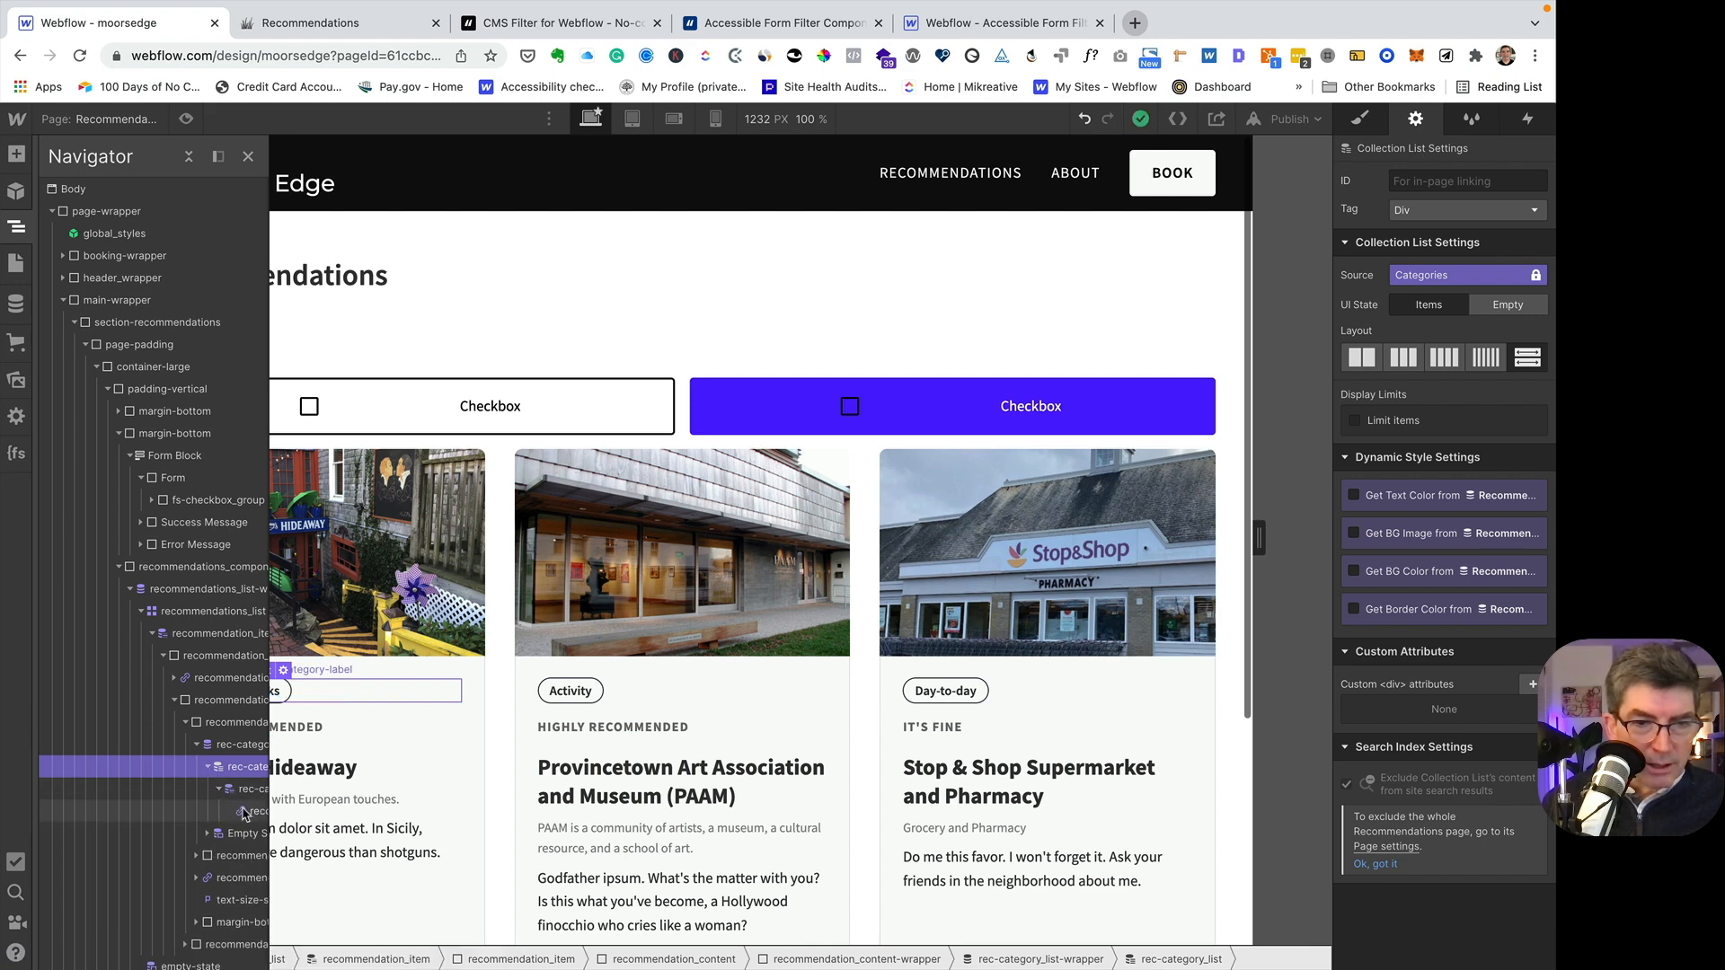
left_click(244, 813)
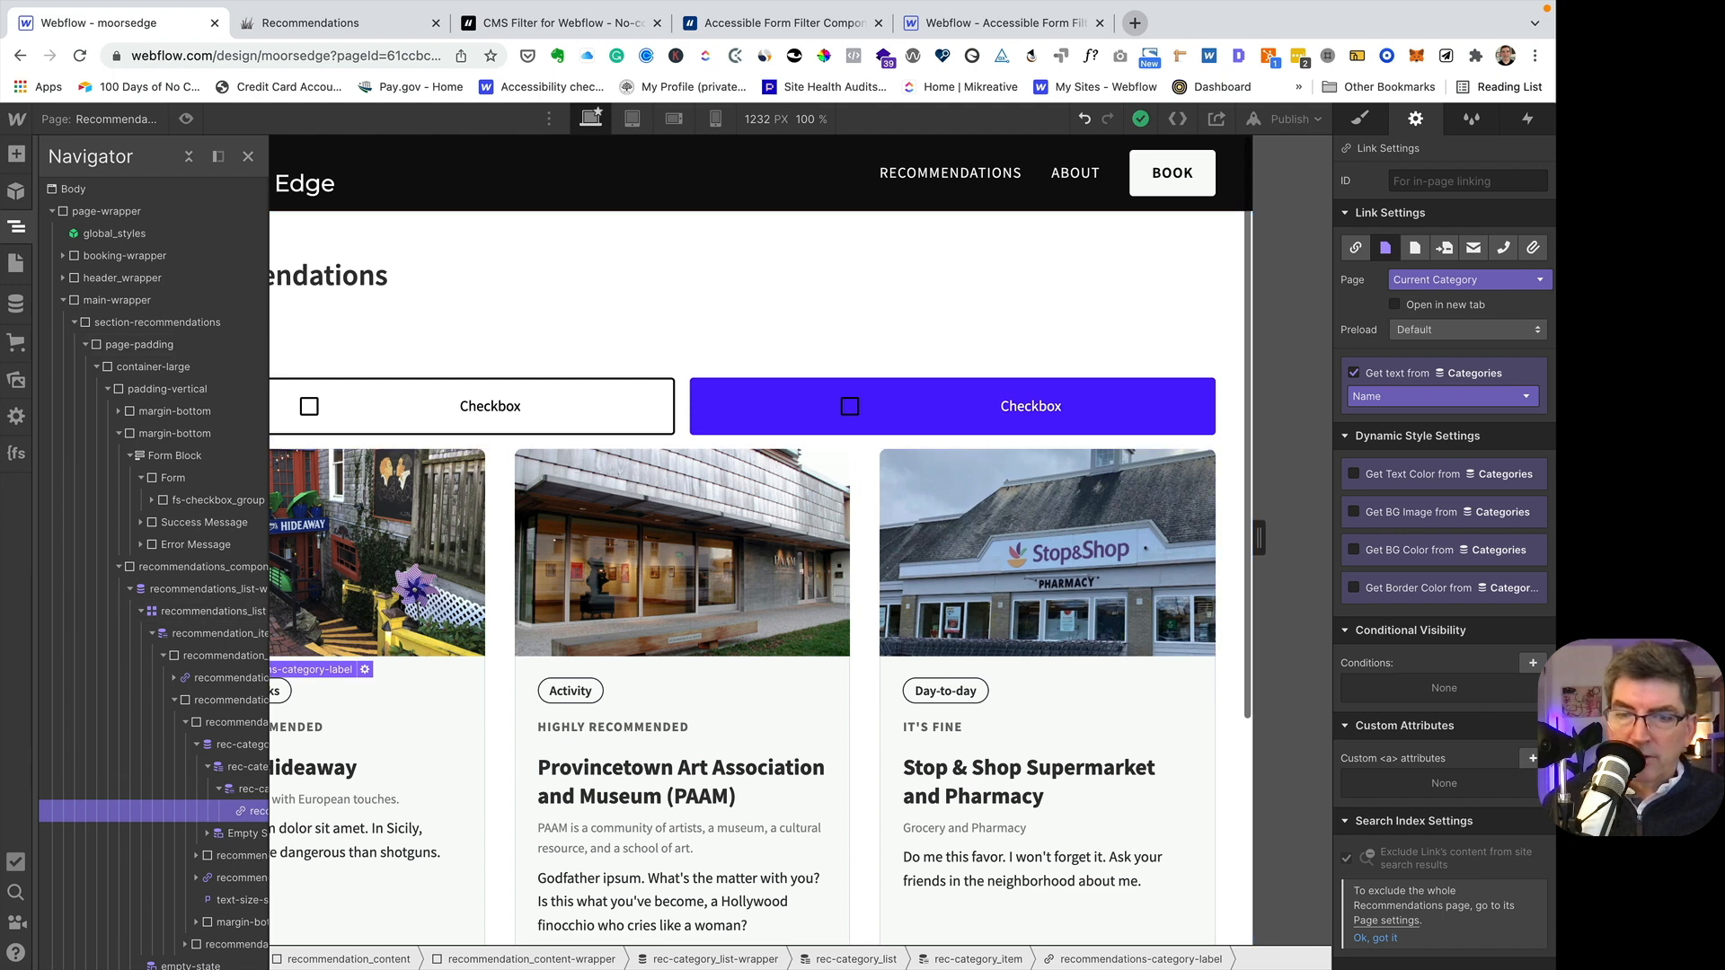
left_click(1530, 760)
key("super+v")
left_click(1430, 858)
type("c")
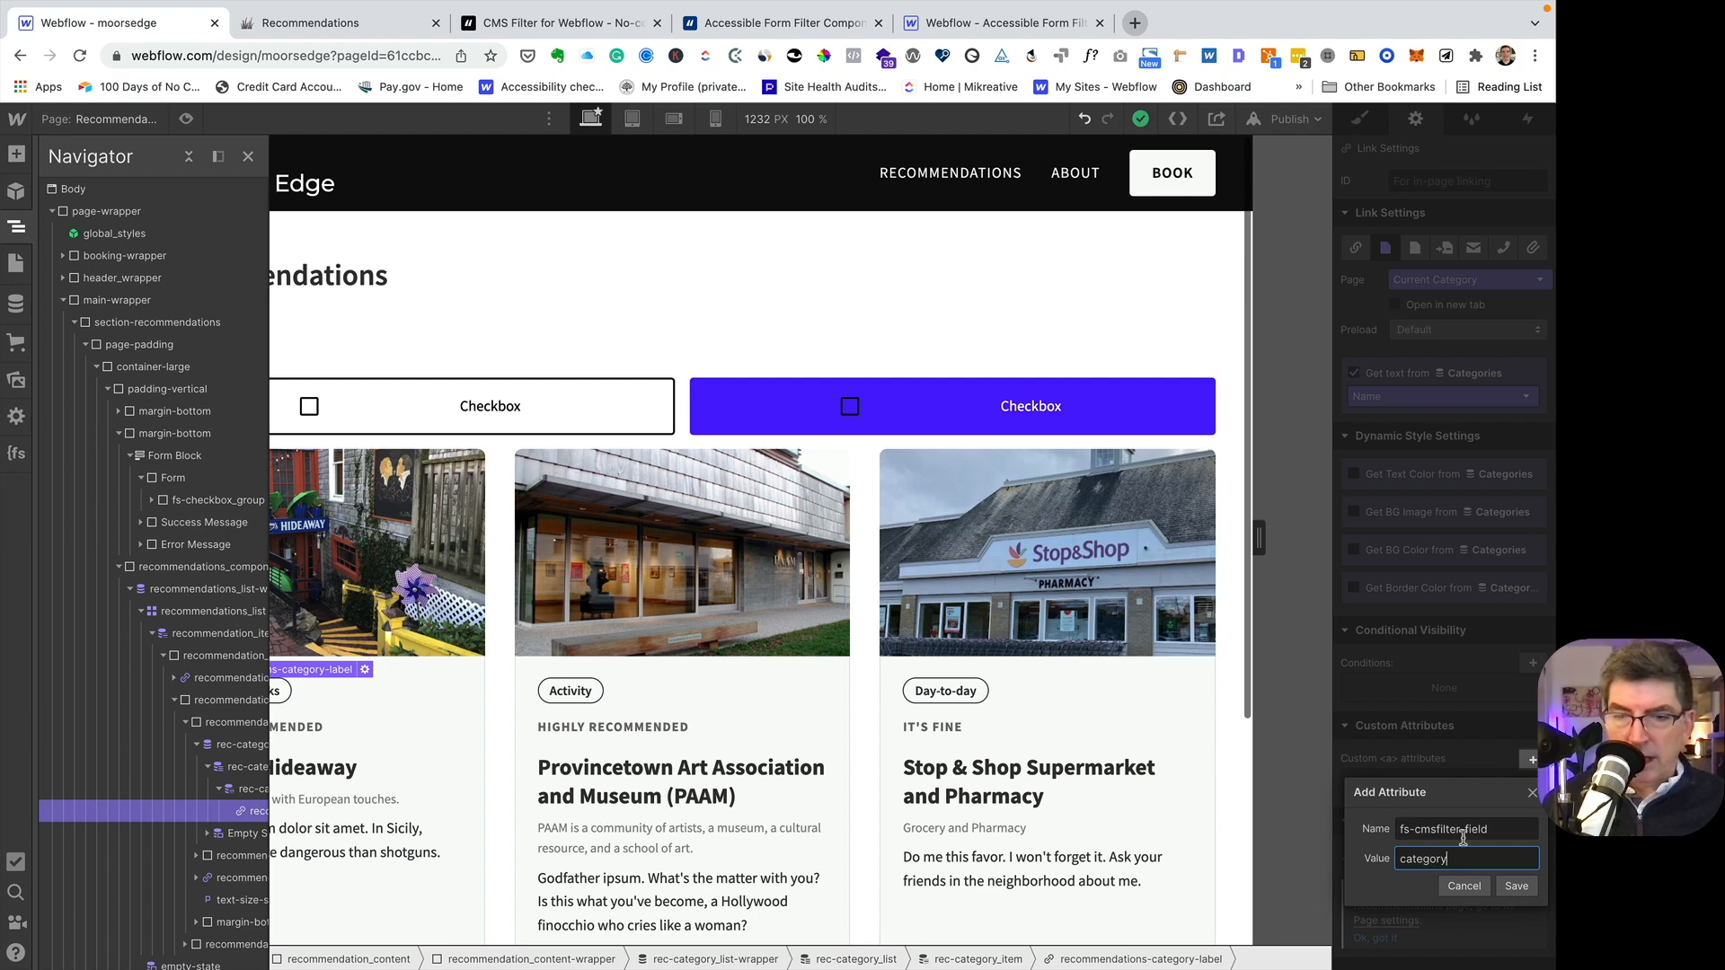
left_click(1516, 885)
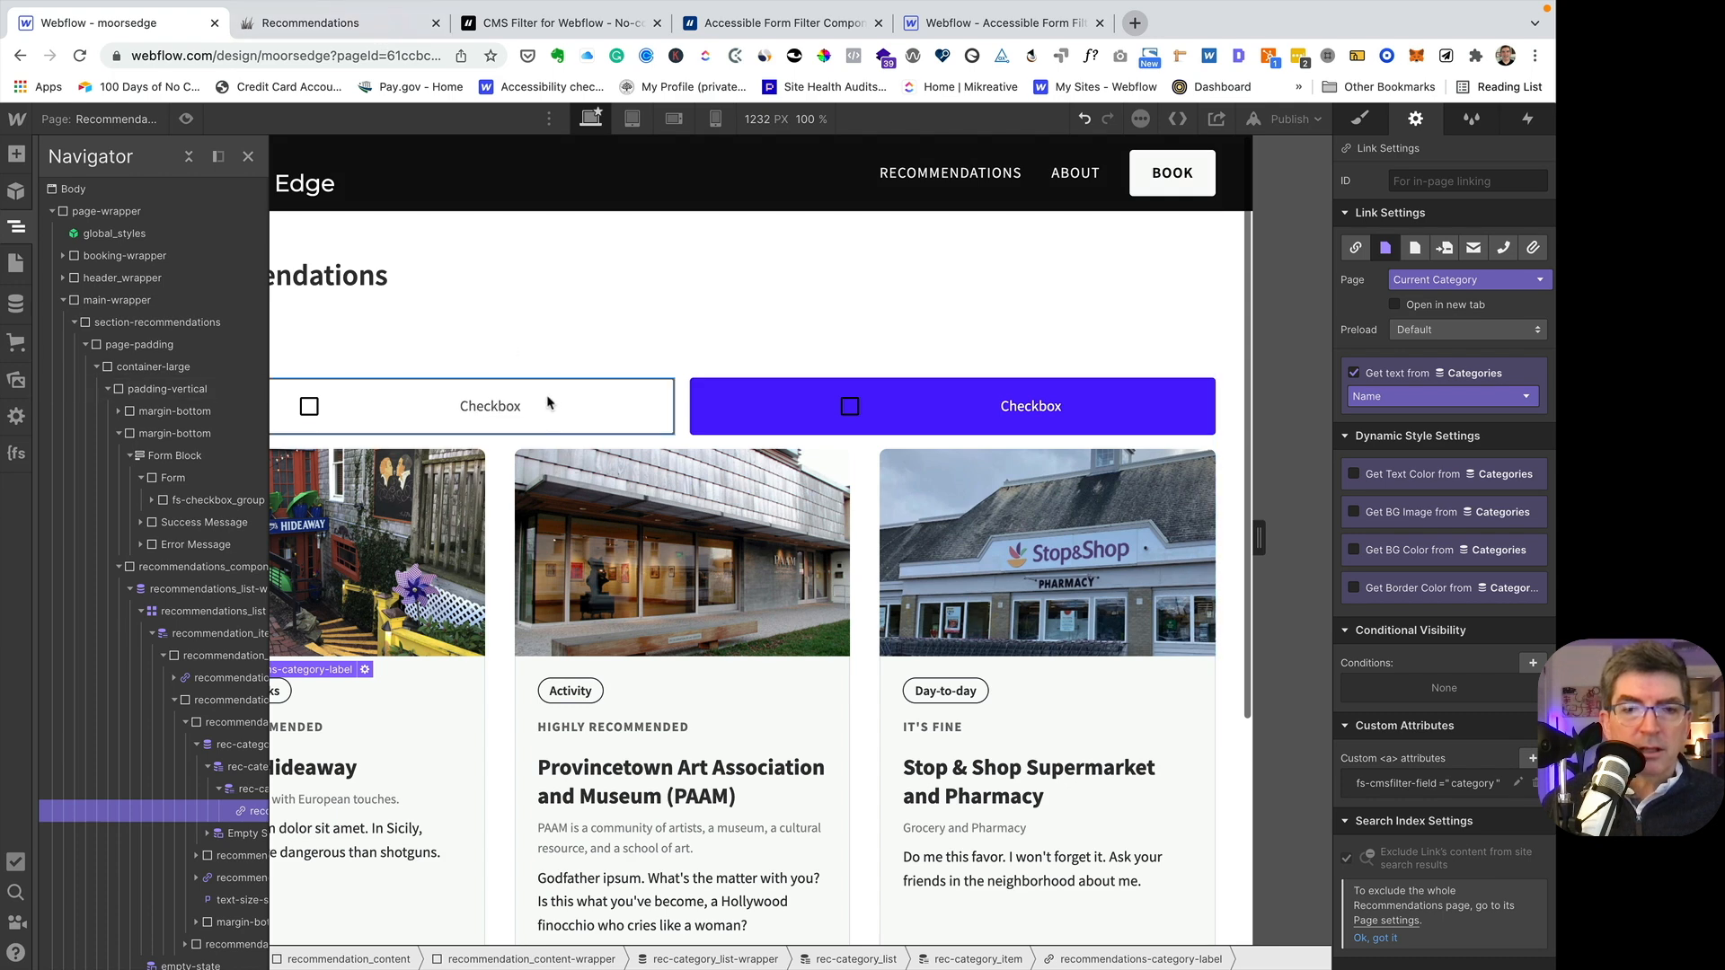
- Review the FIELD IDENTIFIER description and demo video in the Finsweet CMS Filter documentation
left_click(544, 23)
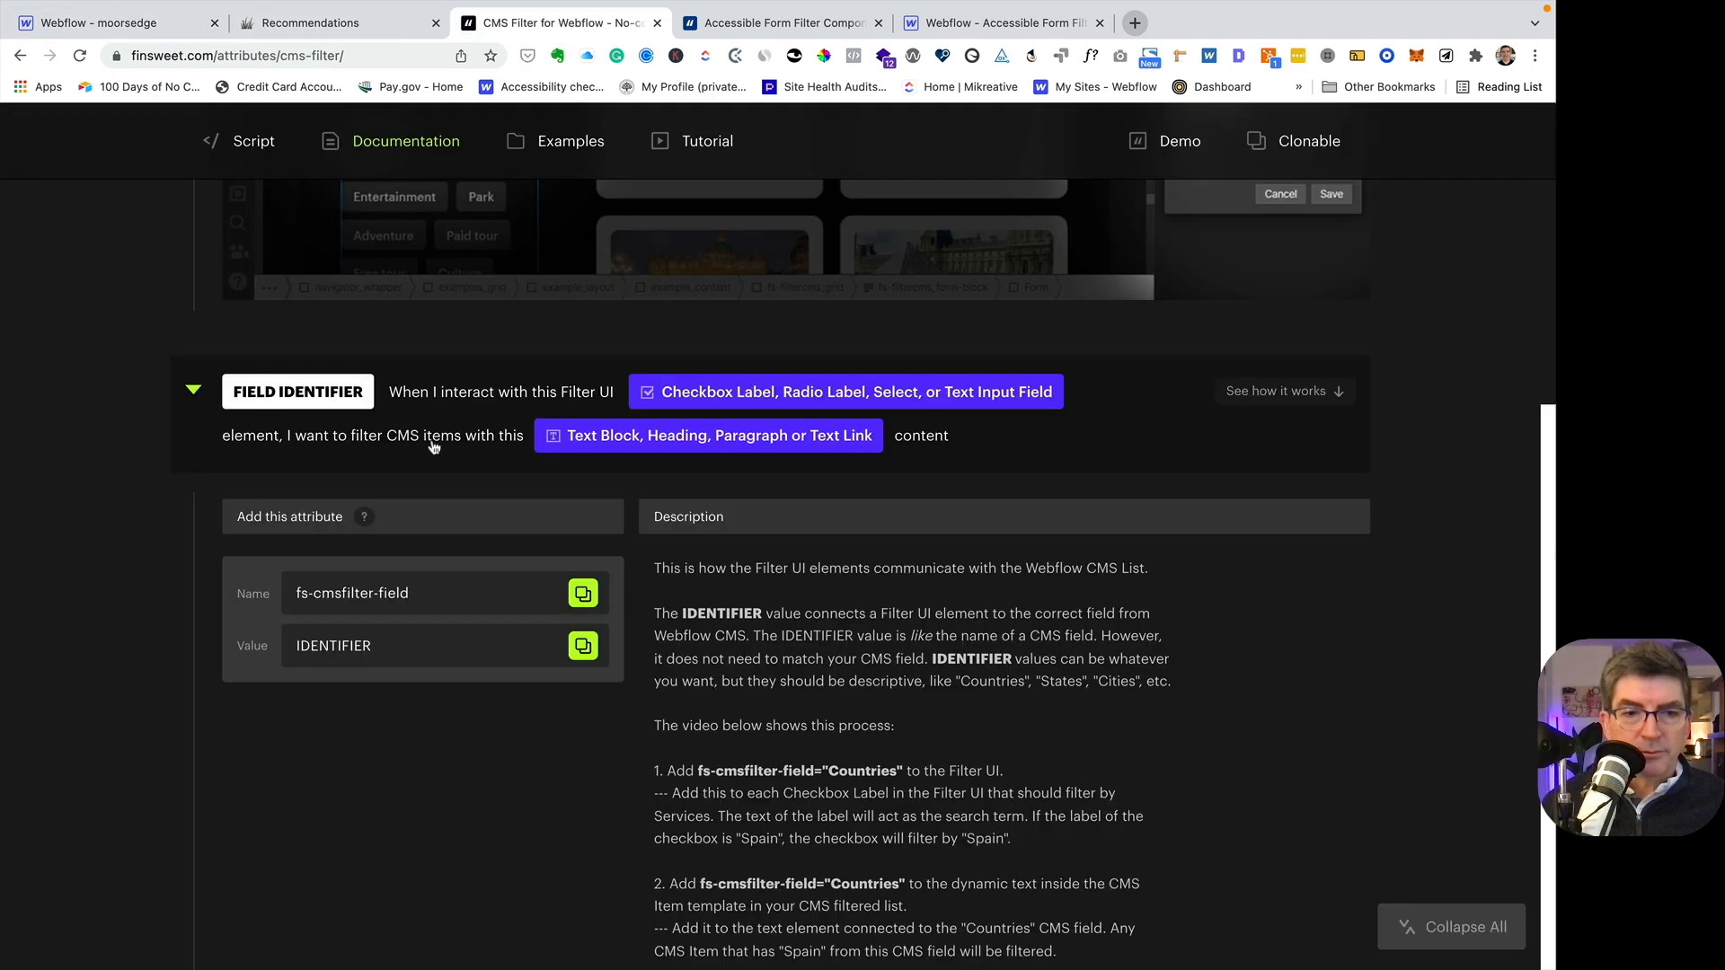
scroll(431, 442, "down", 6)
scroll(395, 444, "down", 8)
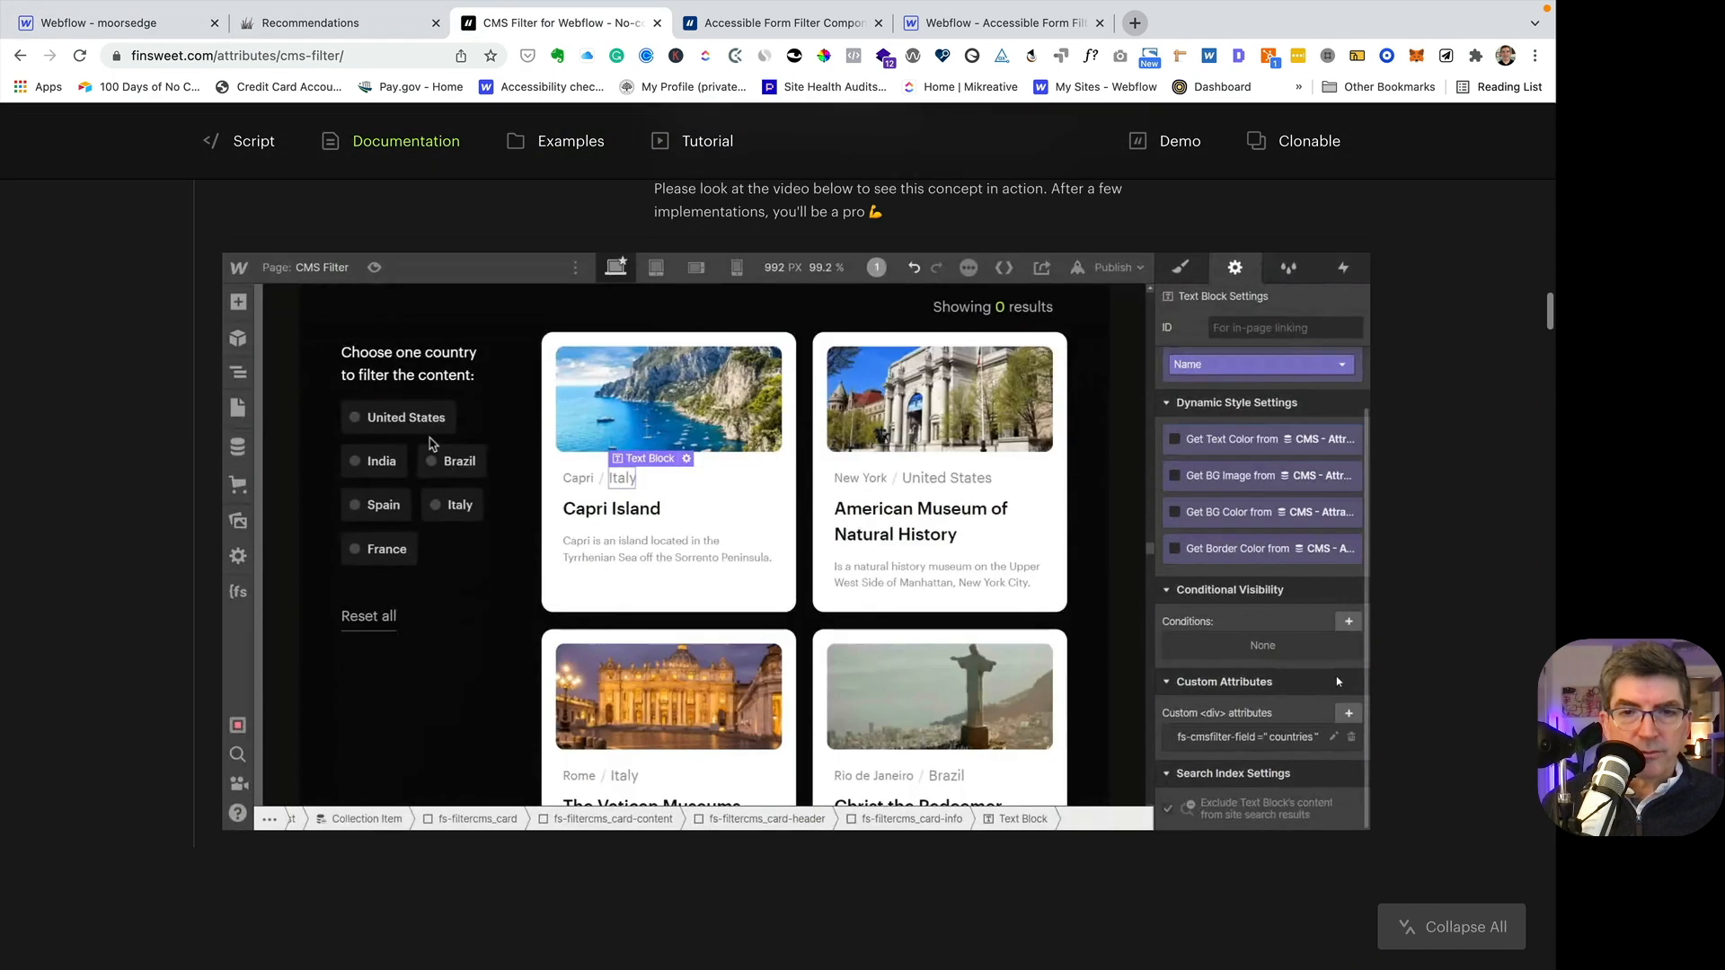
scroll(370, 442, "up", 3)
scroll(370, 442, "up", 2)
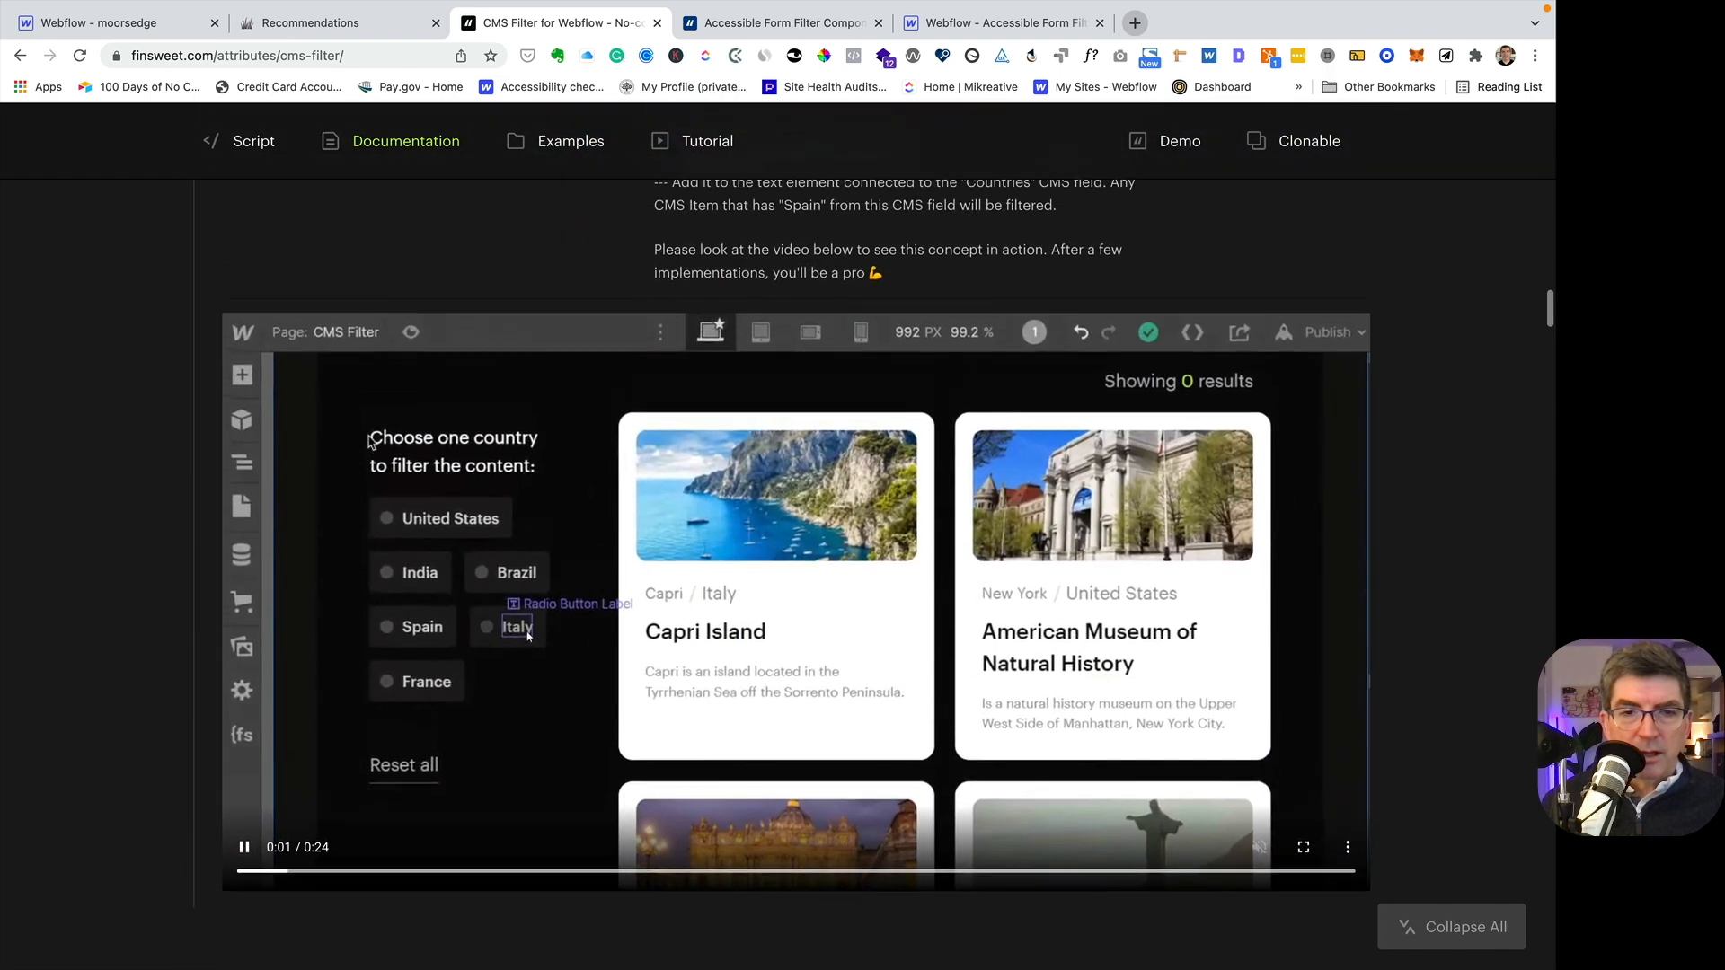
- Switch back to the Webflow Designer and inspect the custom attributes on the first checkbox's fs-checkbox_label-3 element
left_click(134, 22)
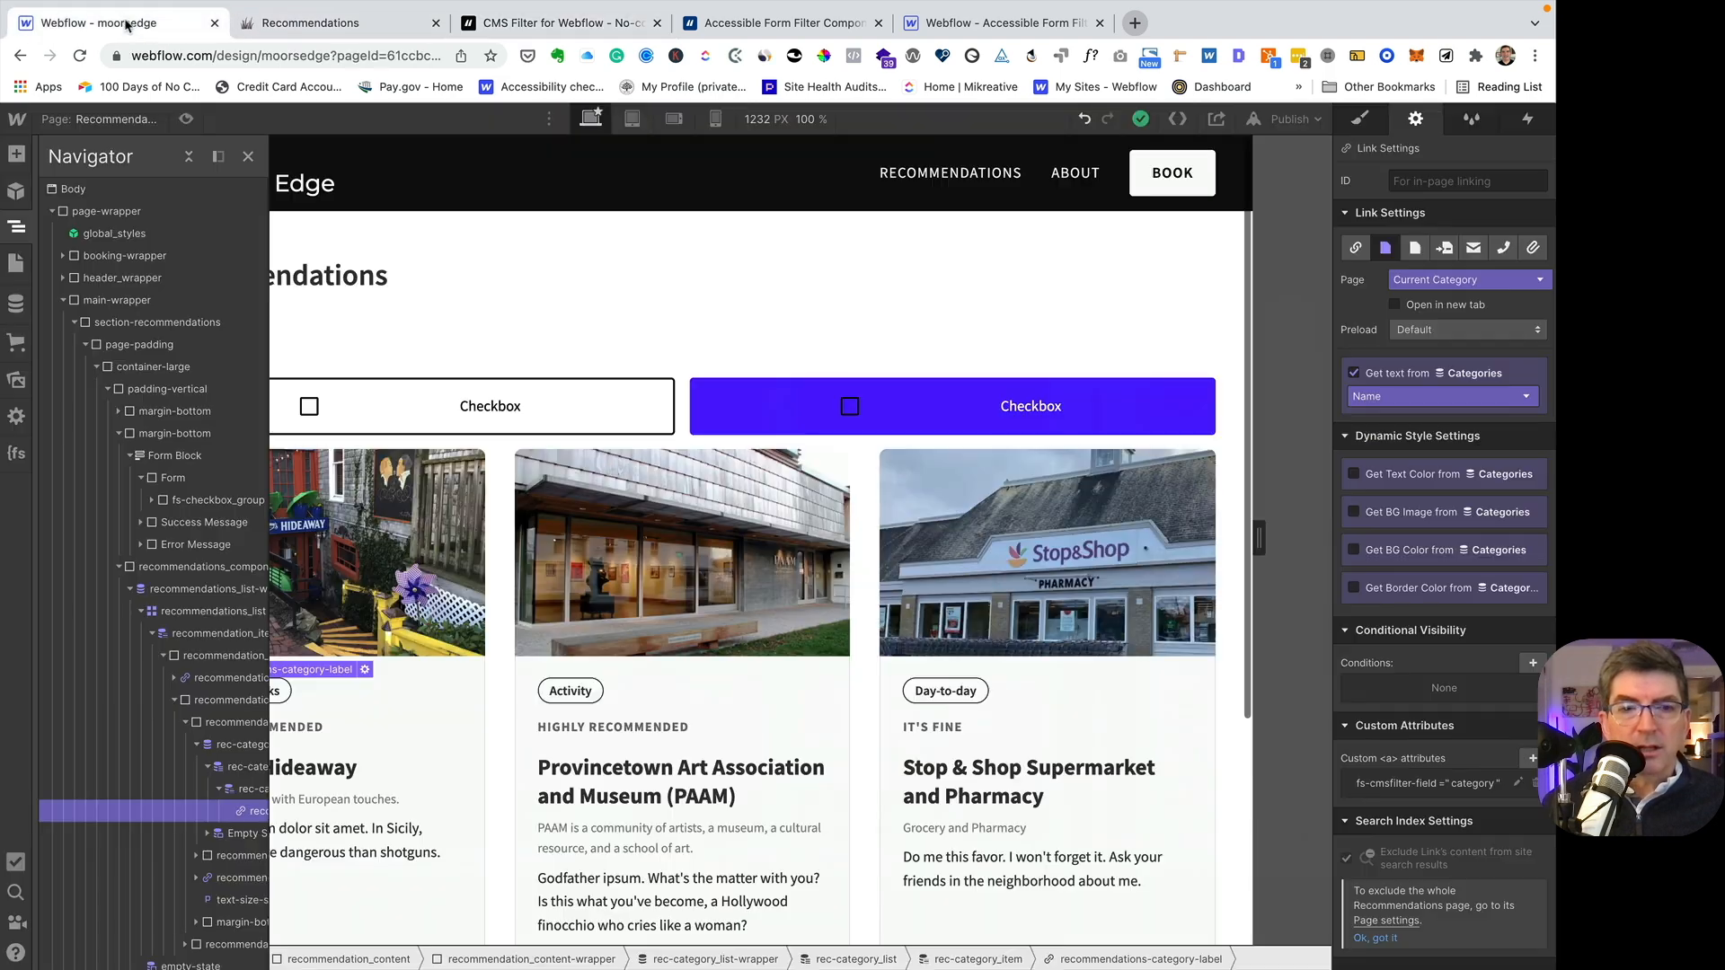
left_click(625, 396)
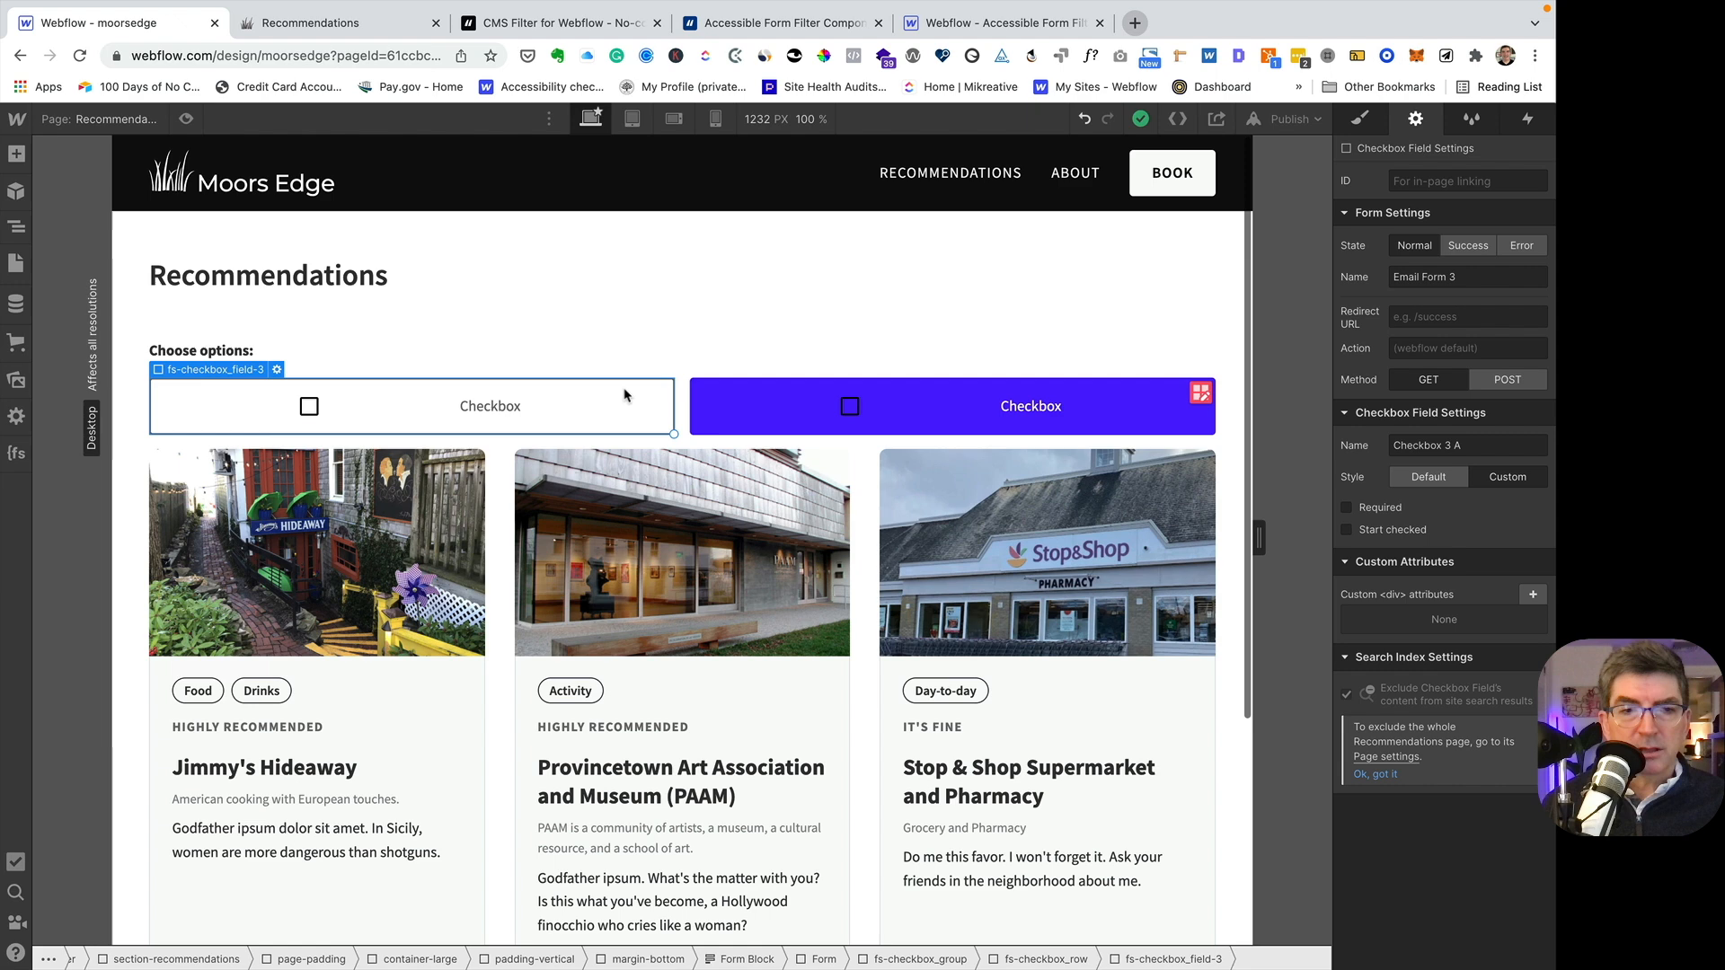
left_click(16, 226)
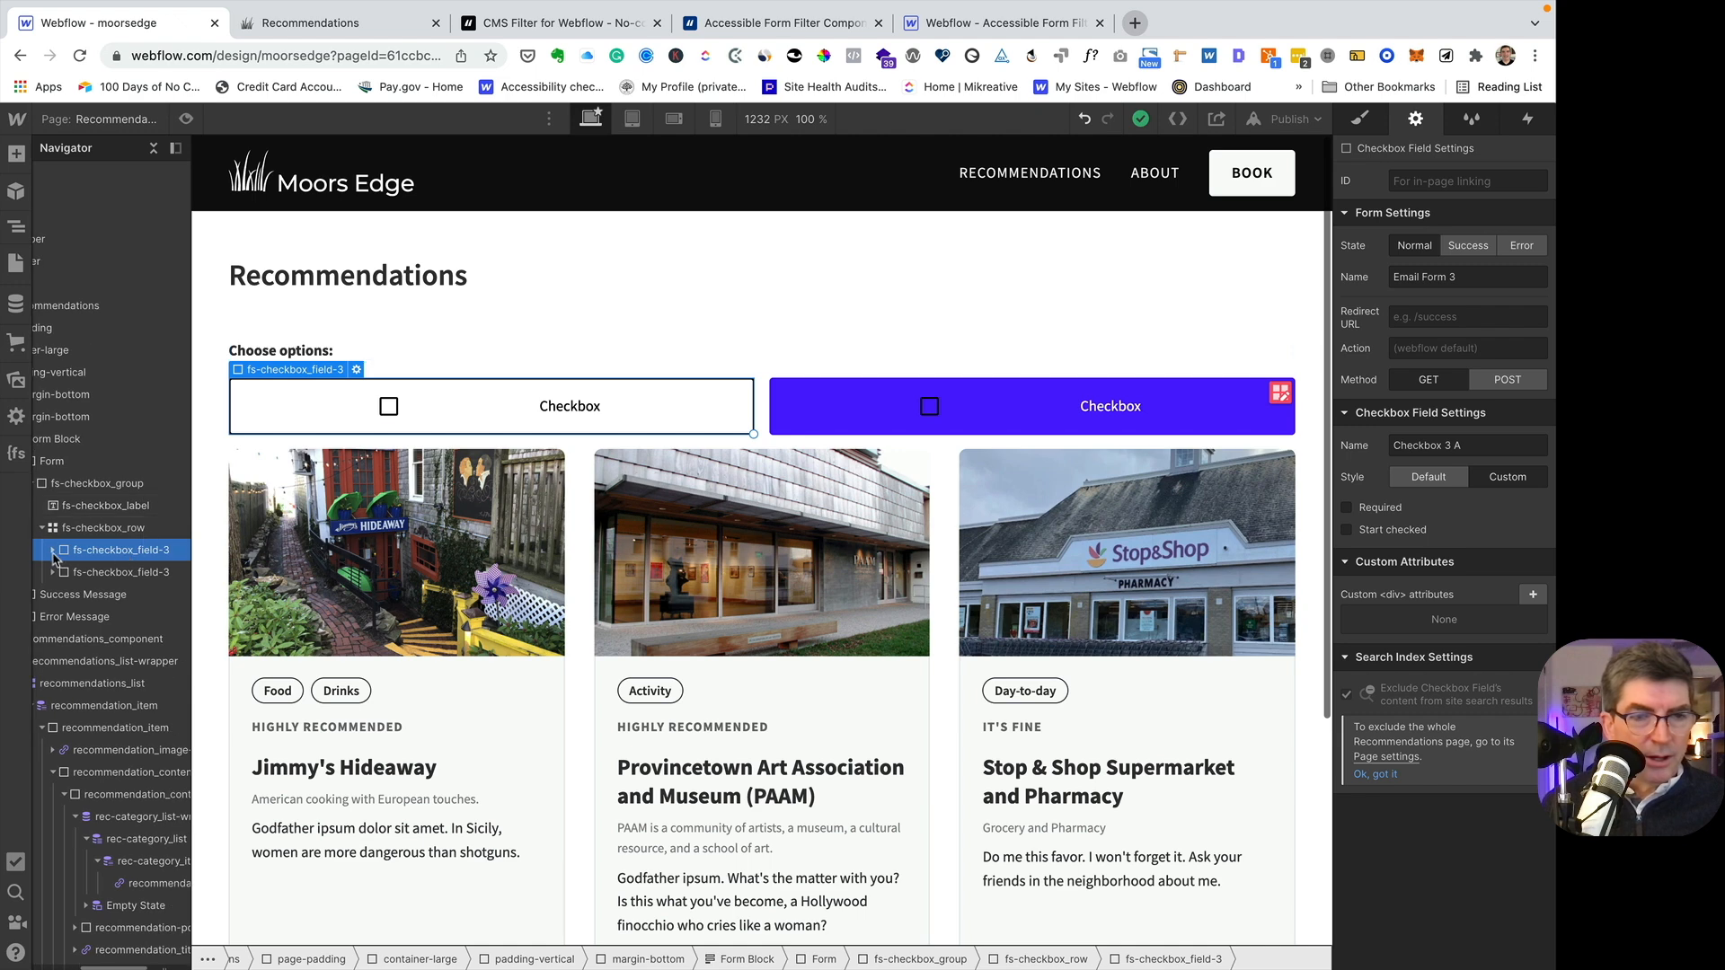
left_click(54, 553)
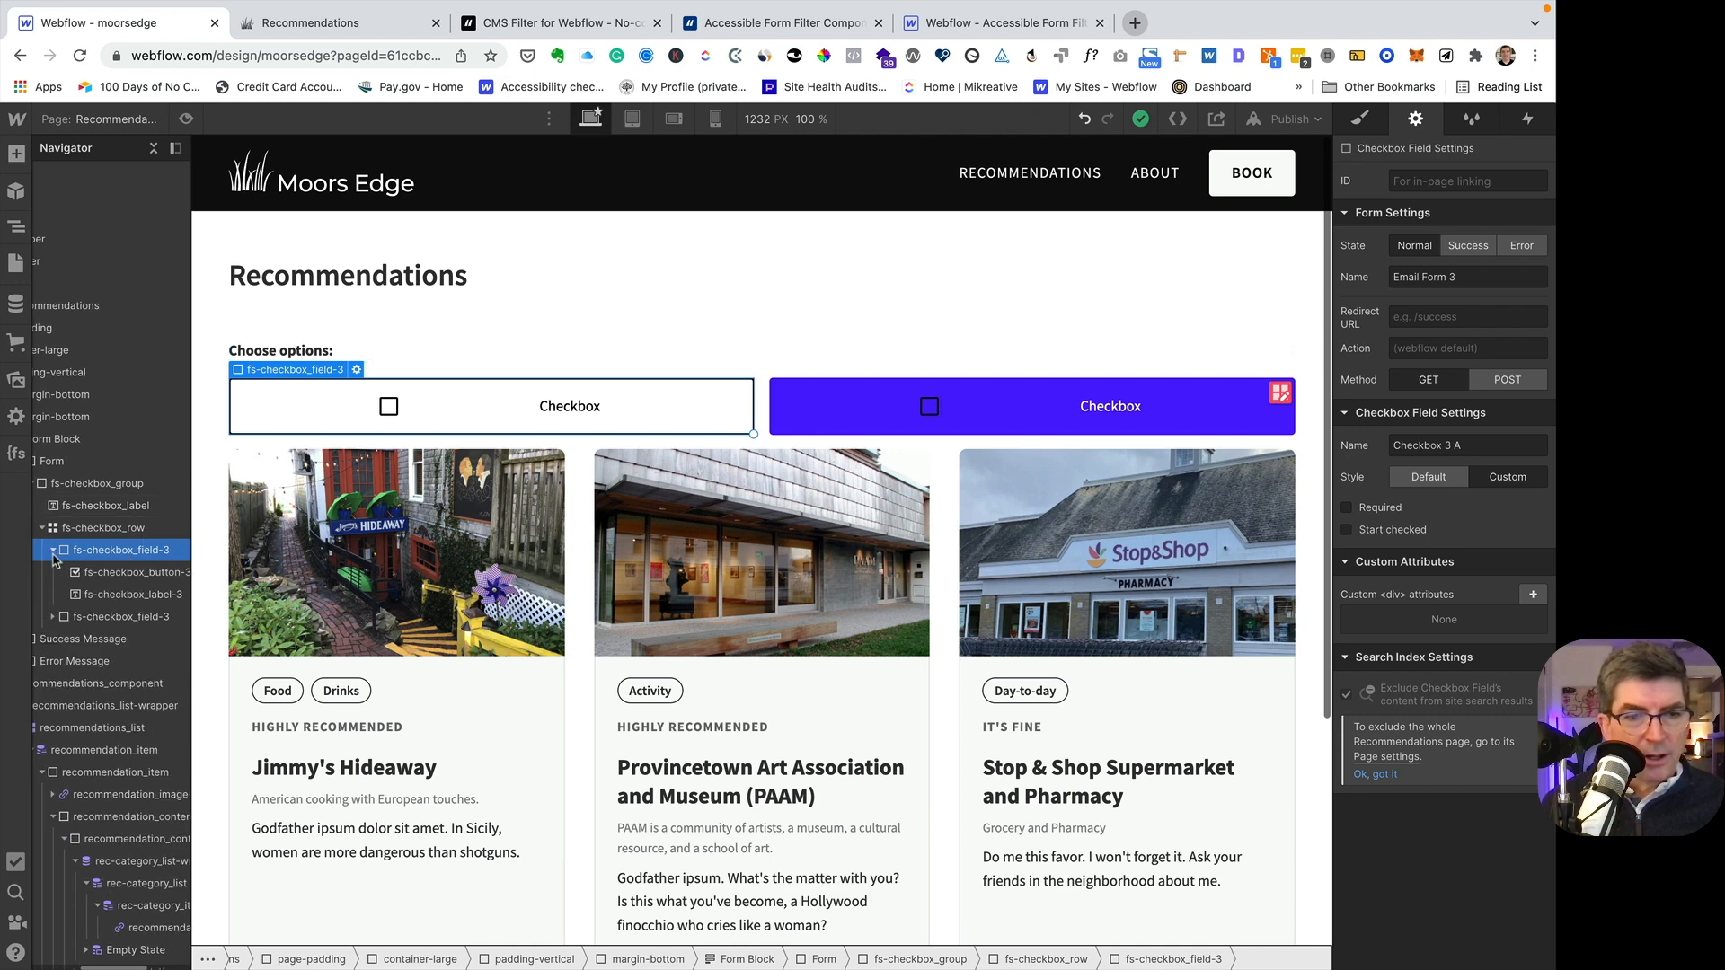
left_click(110, 596)
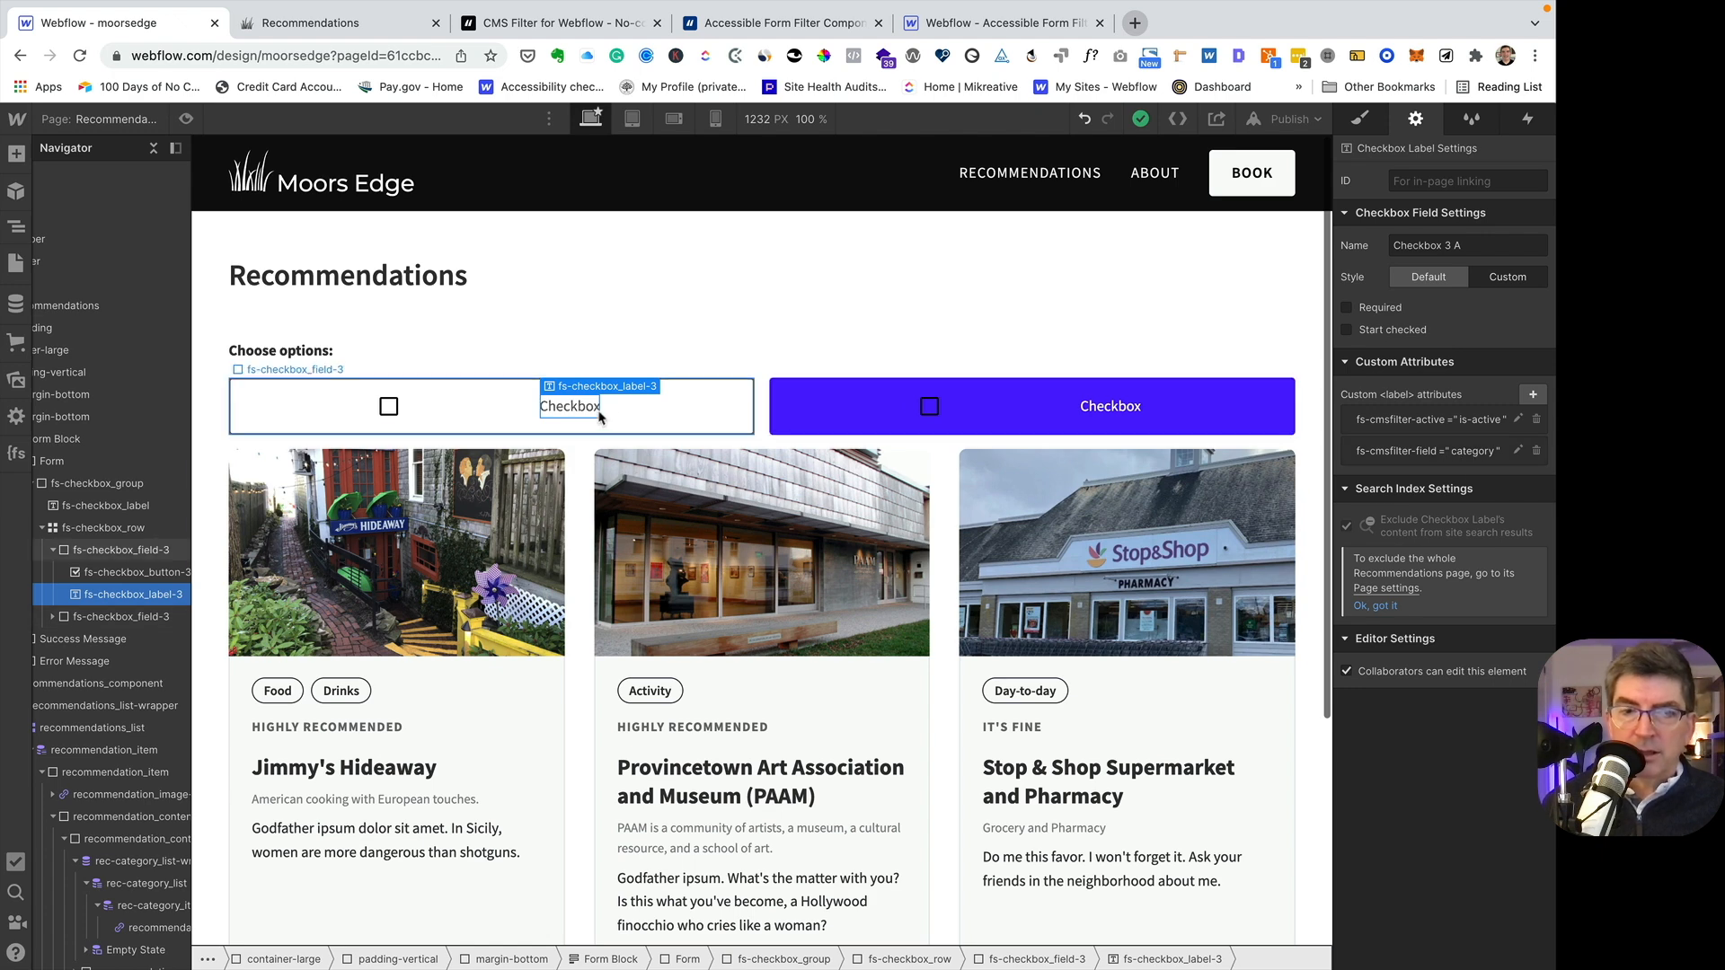
- Change the first checkbox's label text to Food
double_click(573, 407)
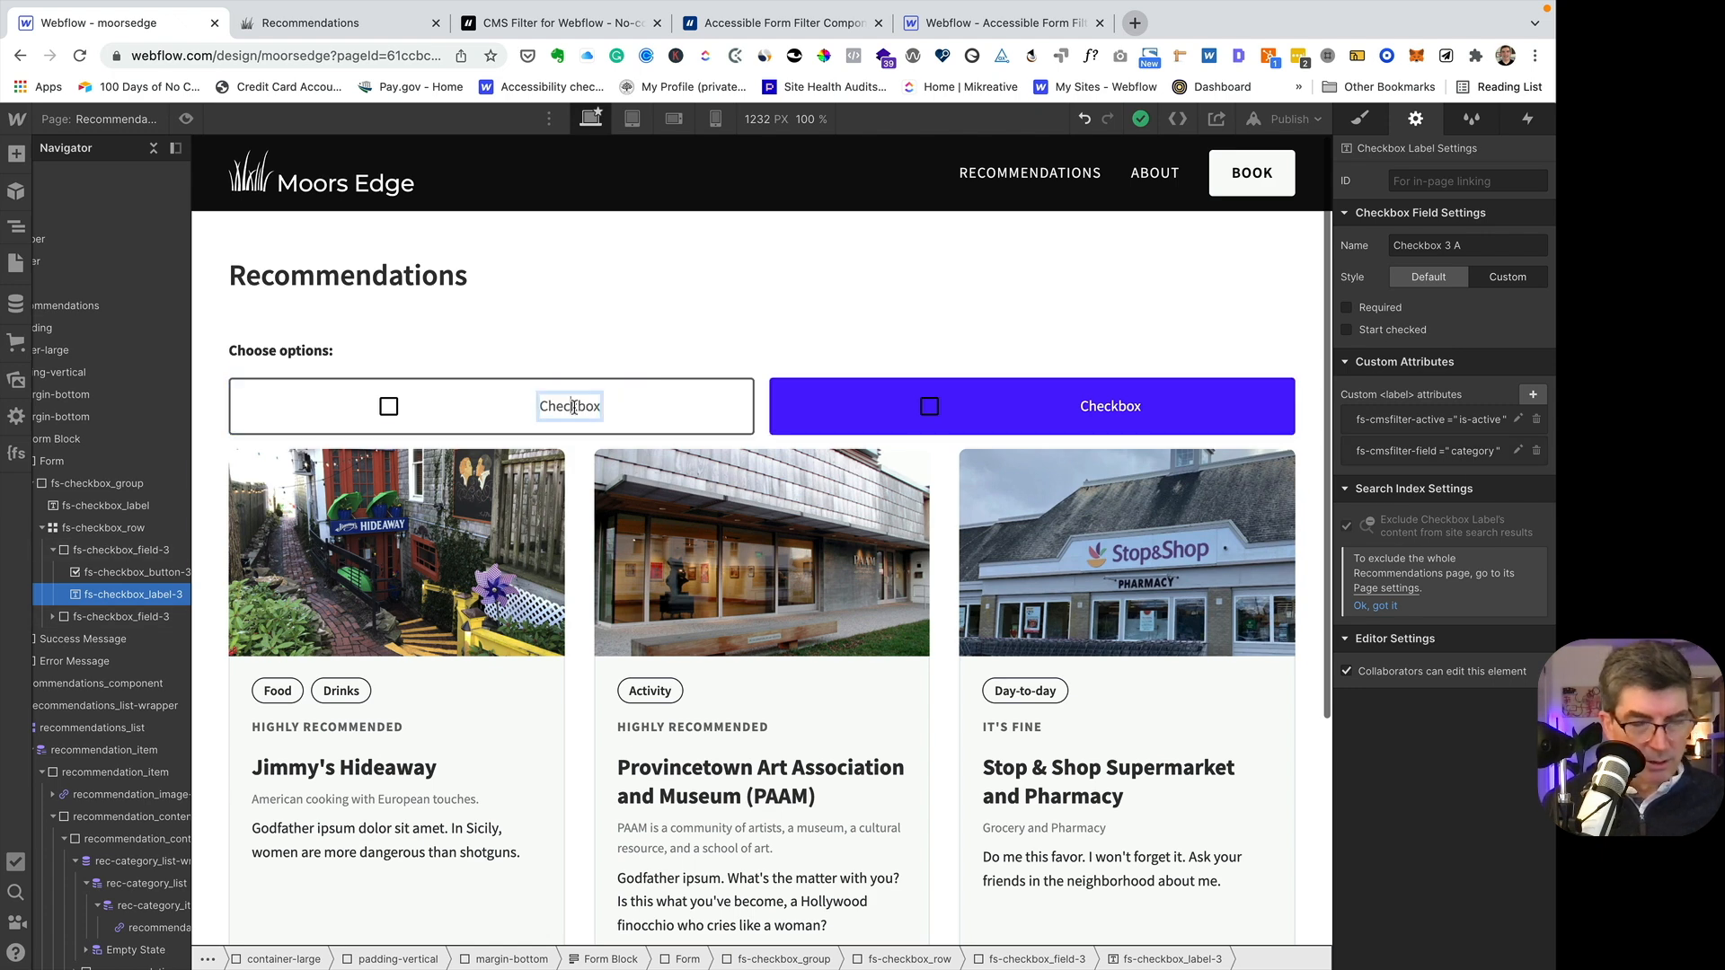
double_click(573, 407)
type("Food")
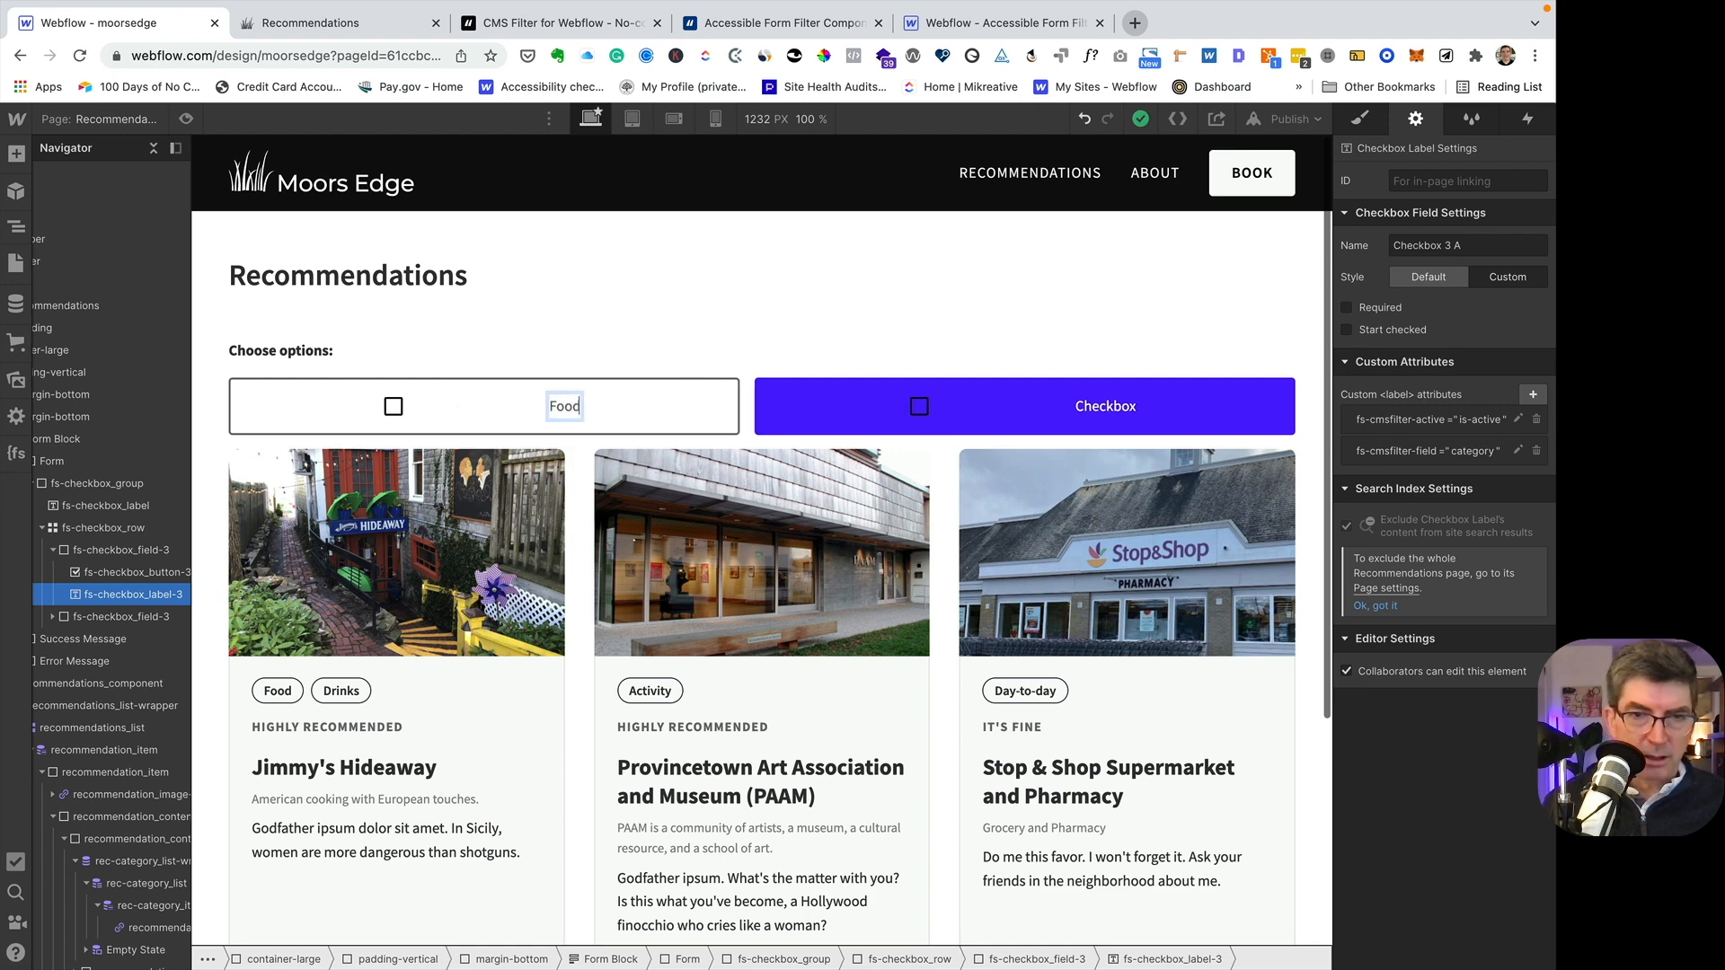
key("Escape")
- Change the second checkbox's label text to Activity and leave text editing
left_click(1202, 411)
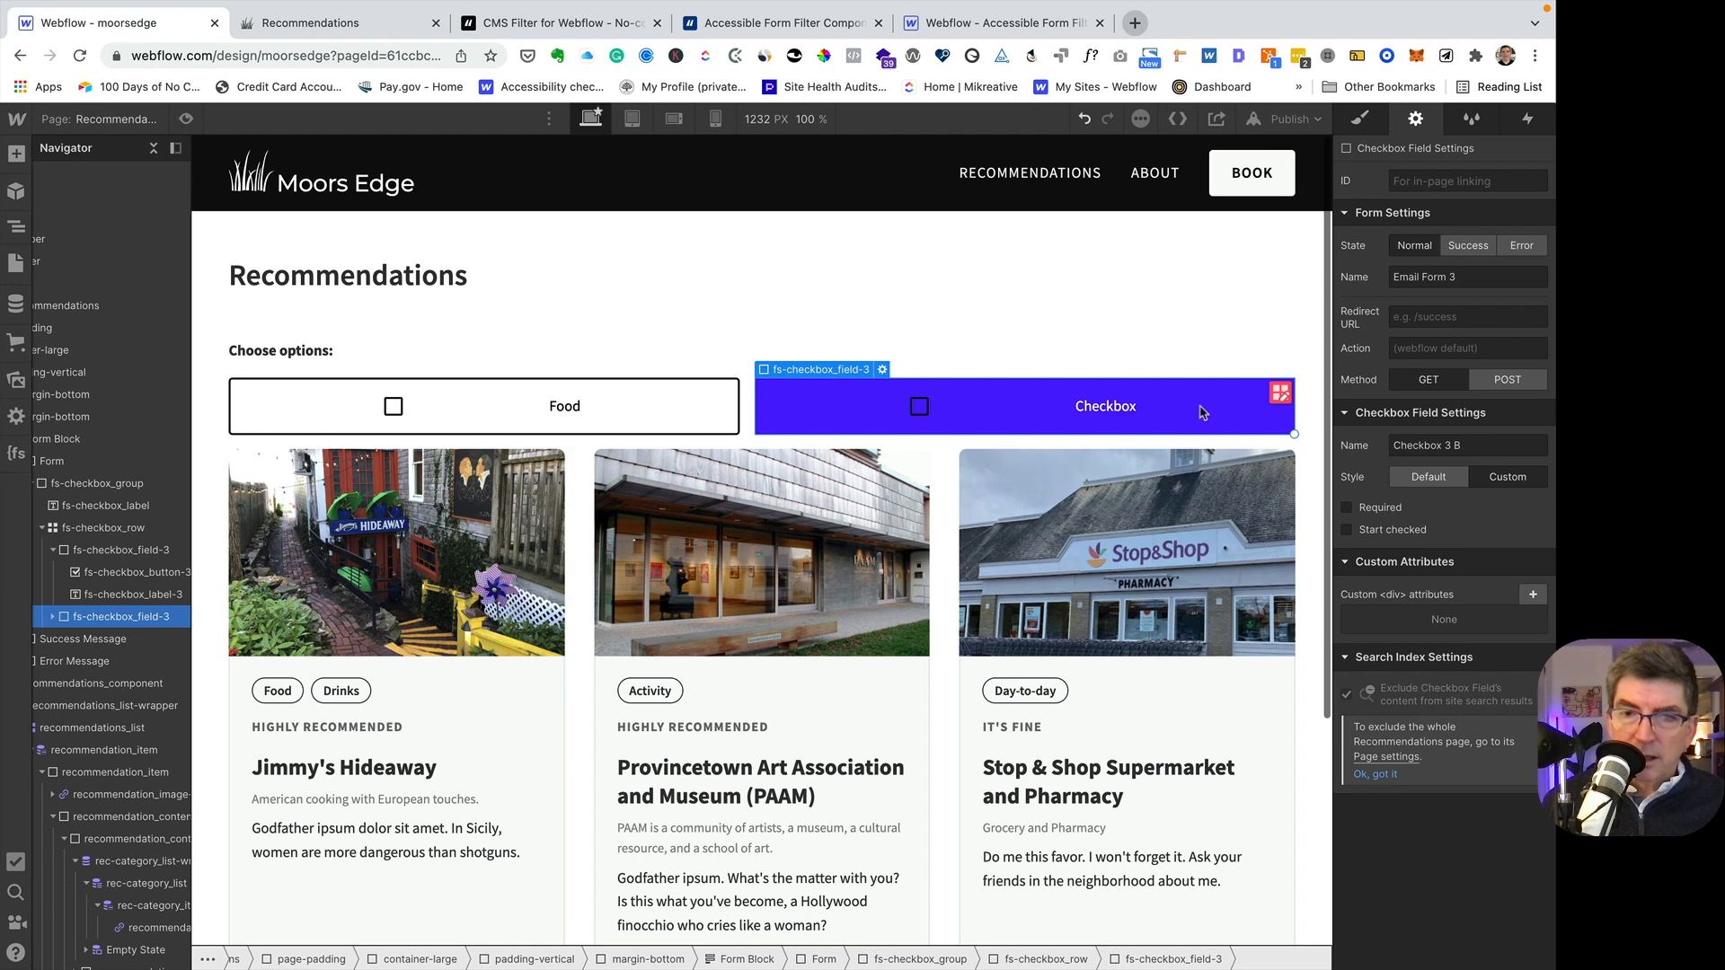
left_click(1089, 410)
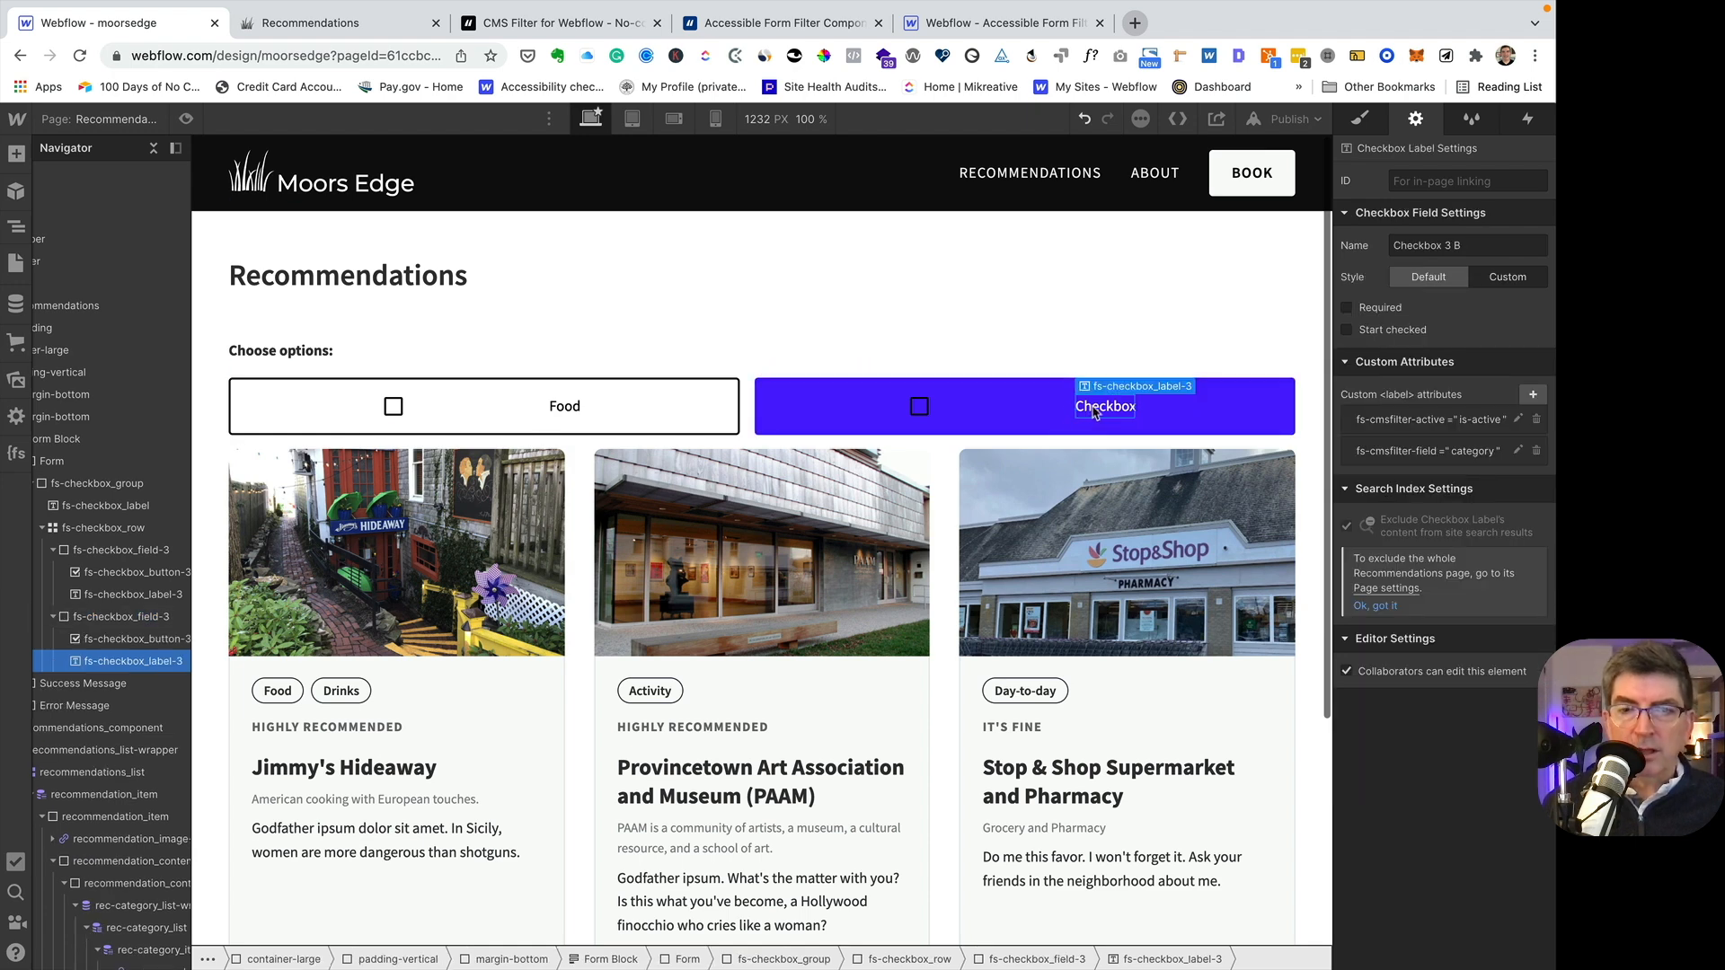
double_click(1117, 405)
double_click(1118, 405)
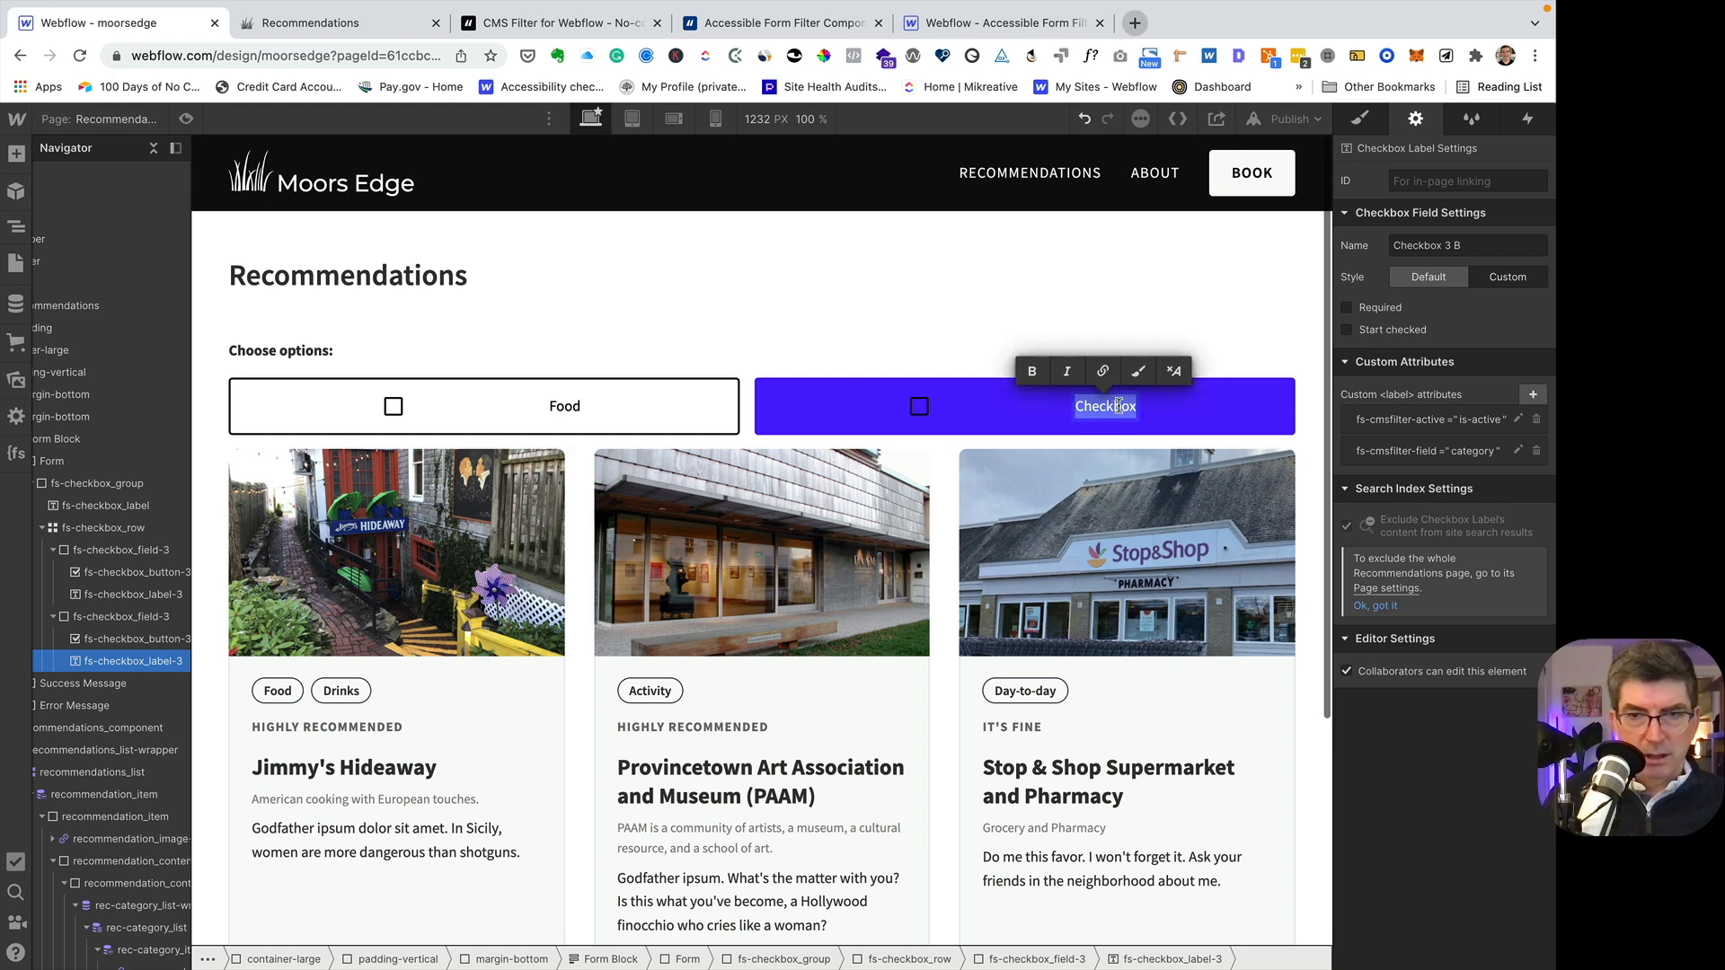
type("Activity")
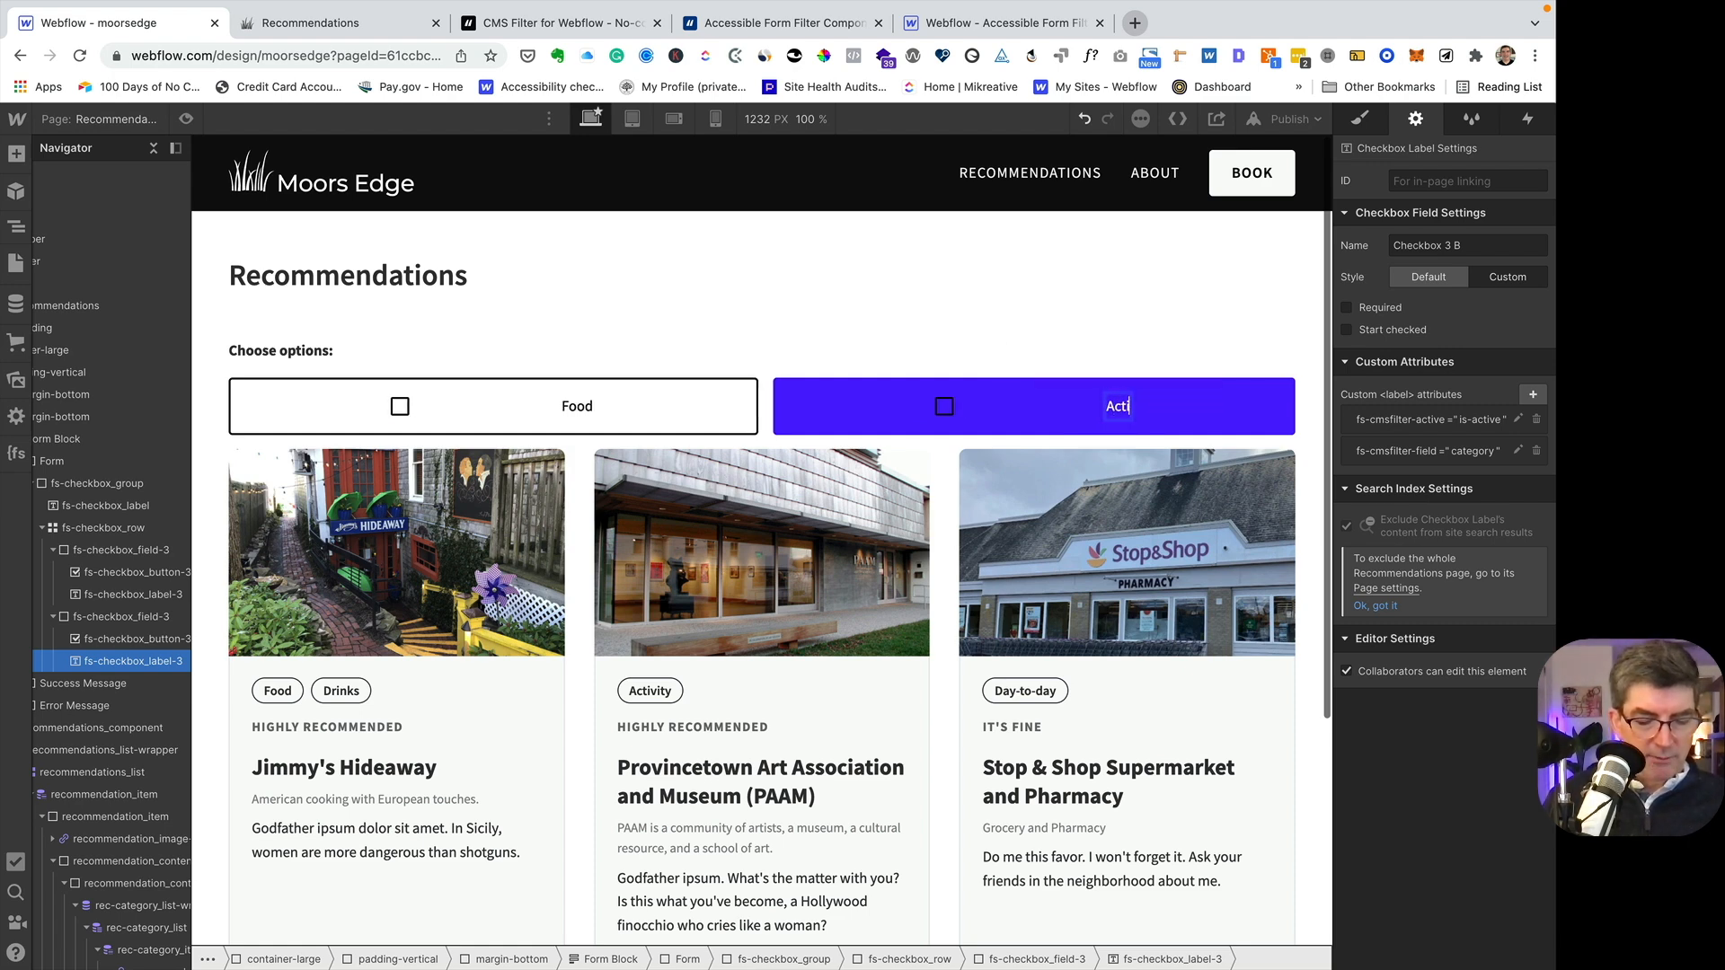
left_click(774, 327)
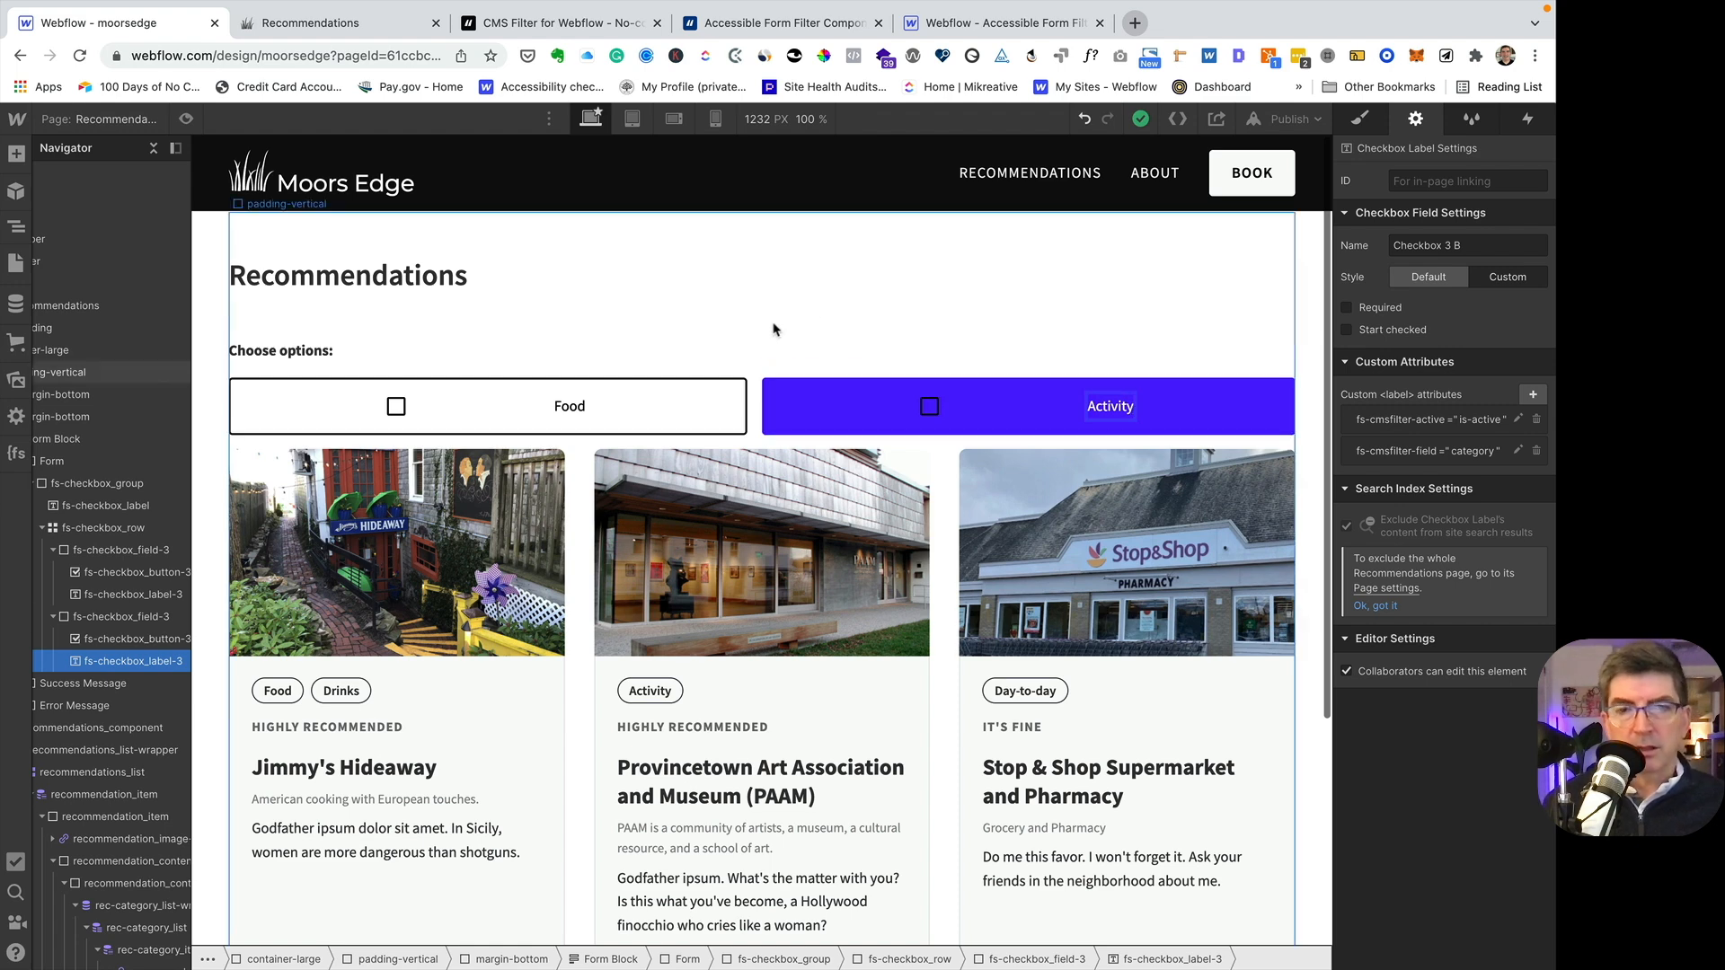
- Publish the site to moorsedge.webflow.io and reload the live Recommendations page
left_click(1290, 118)
left_click(1158, 347)
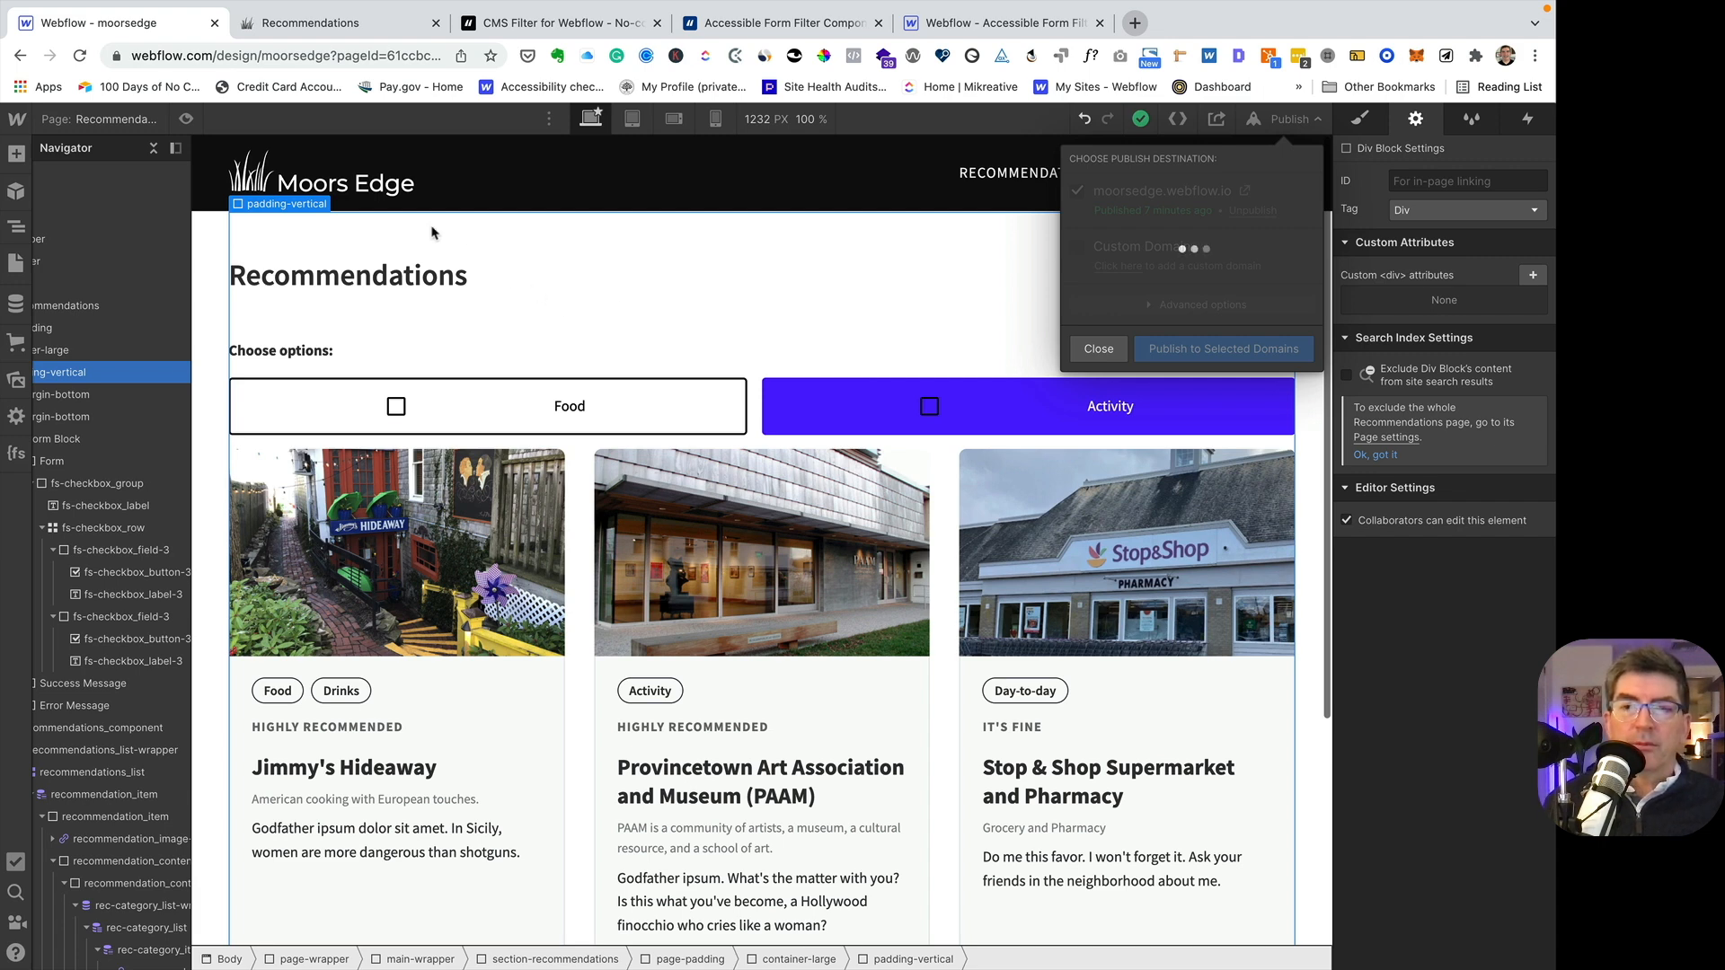
left_click(344, 26)
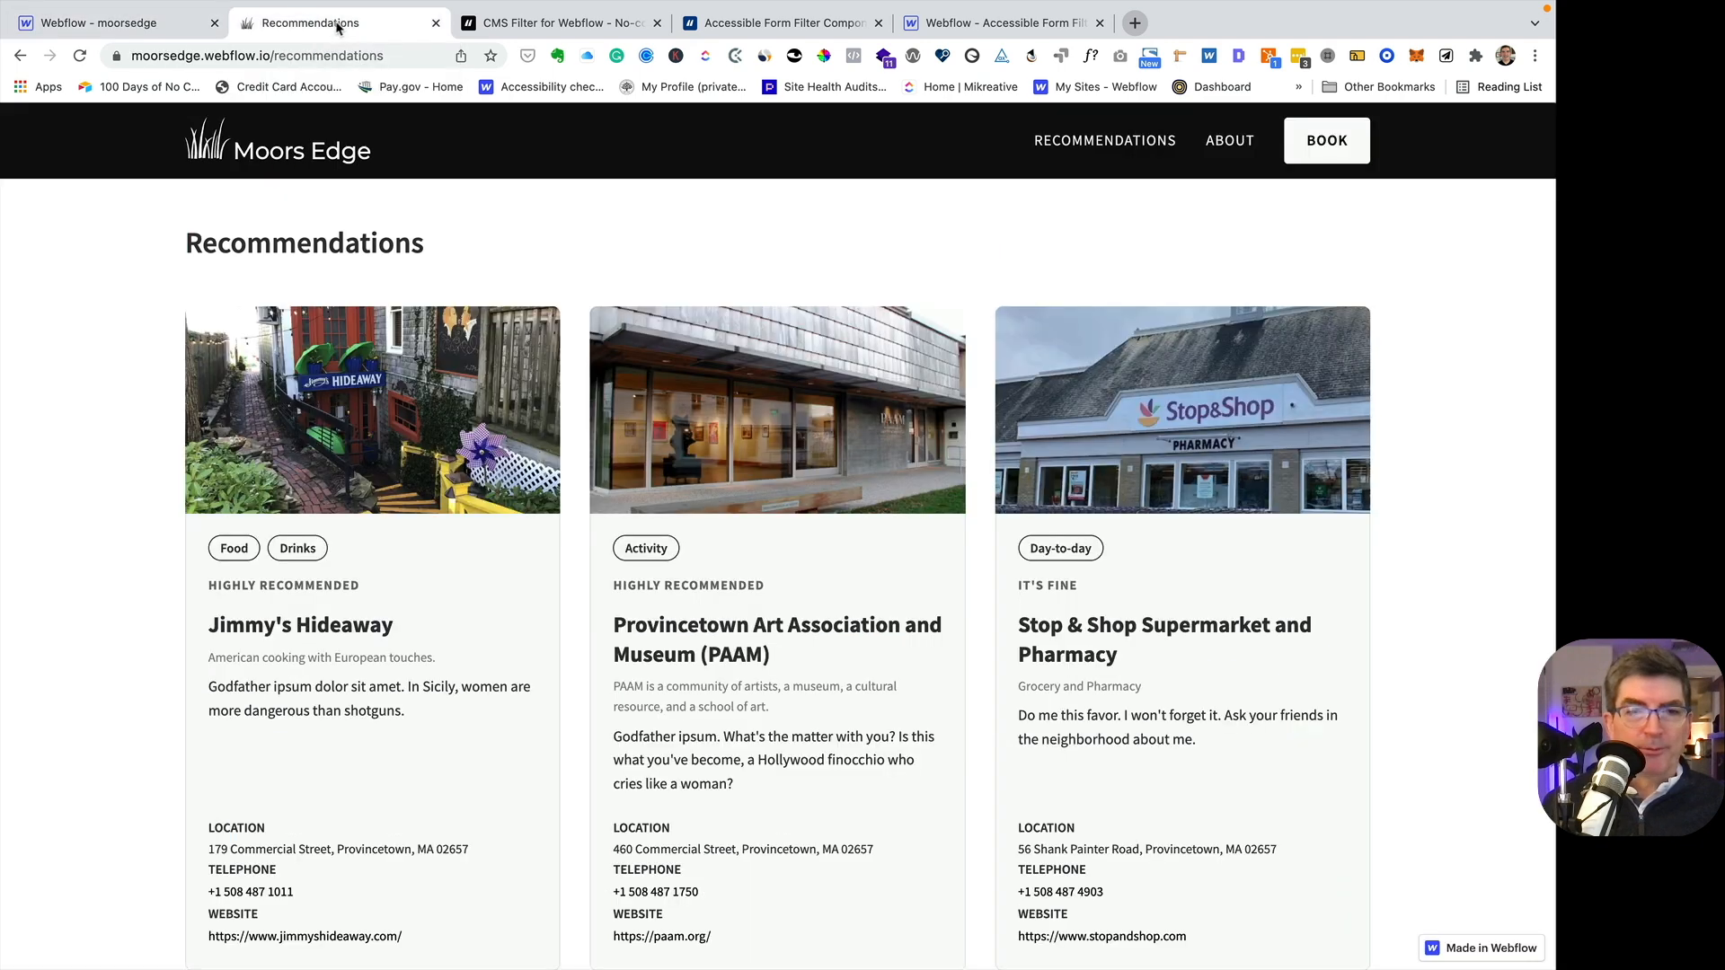
left_click(79, 55)
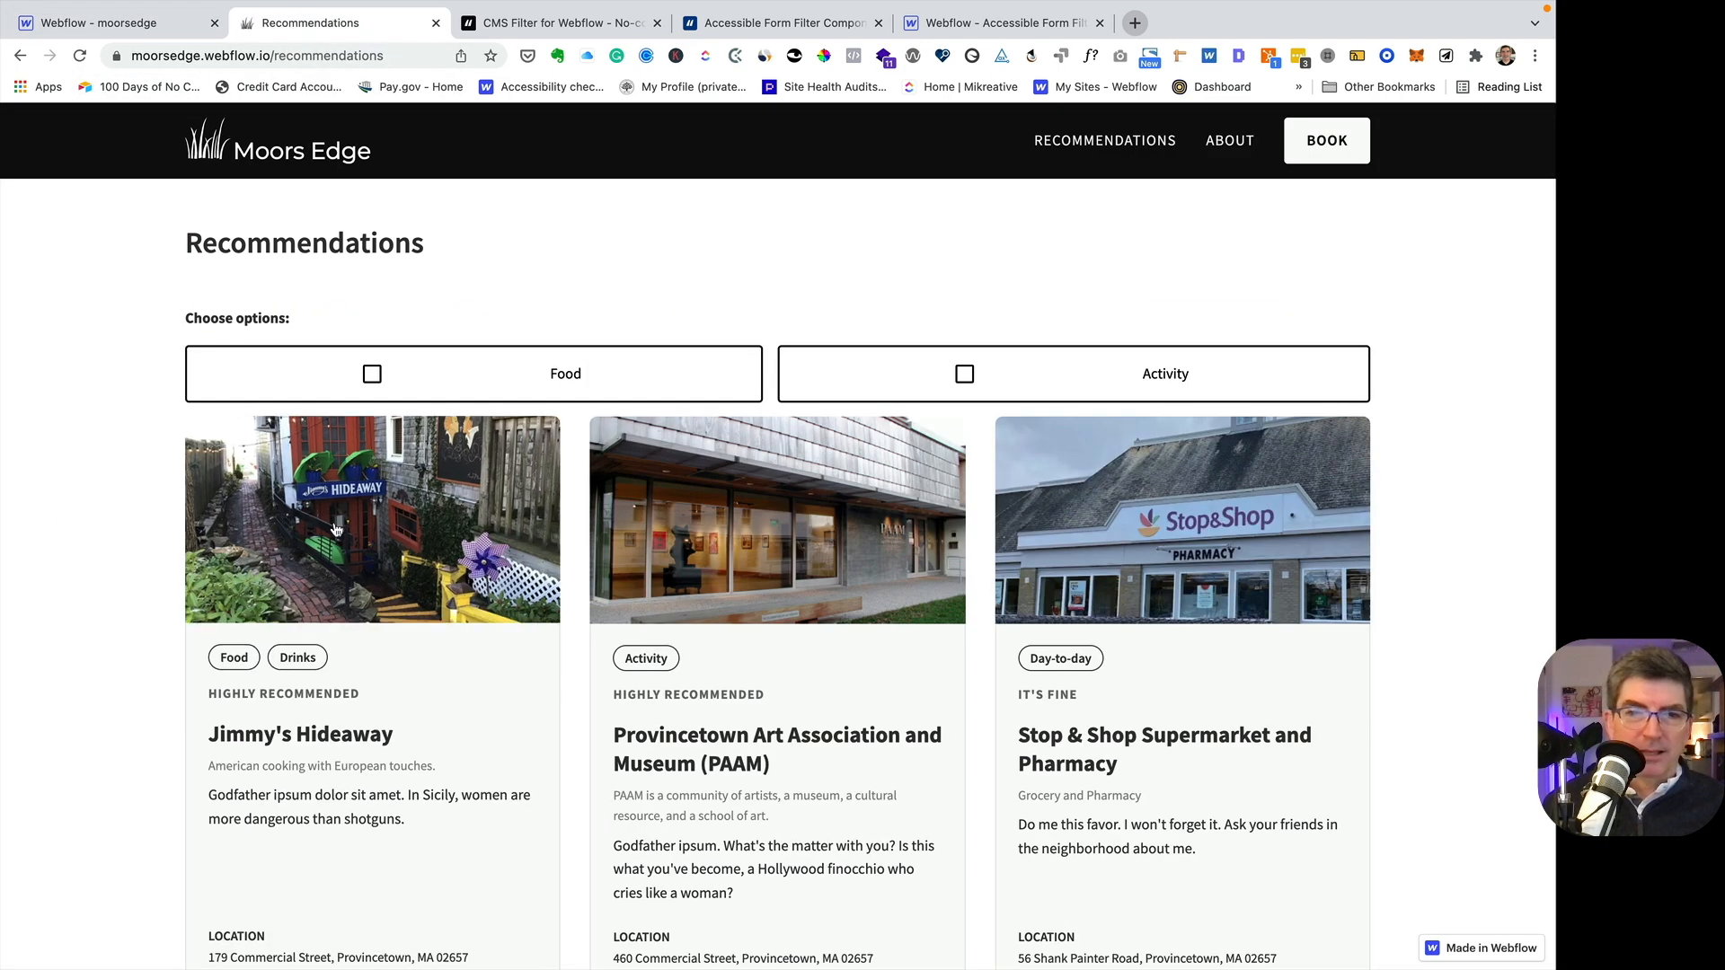
- Test the live filter by toggling the Food and Activity checkboxes separately and together, finishing with both cleared
left_click(566, 375)
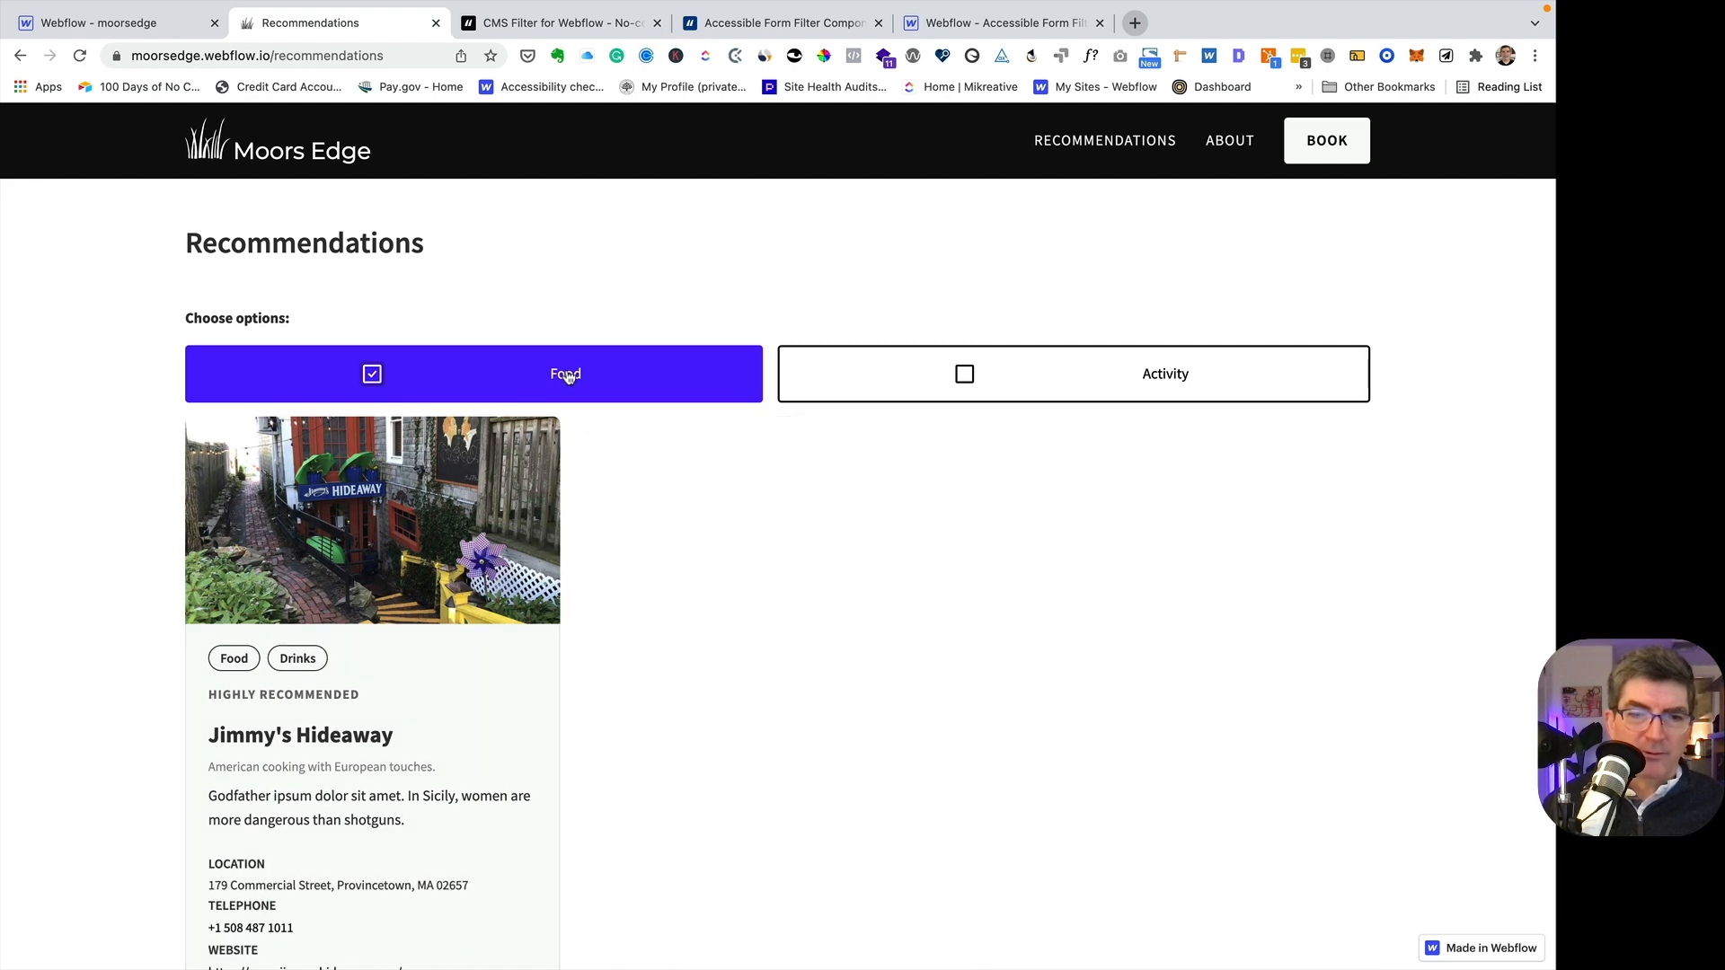
left_click(567, 377)
left_click(1014, 383)
left_click(660, 375)
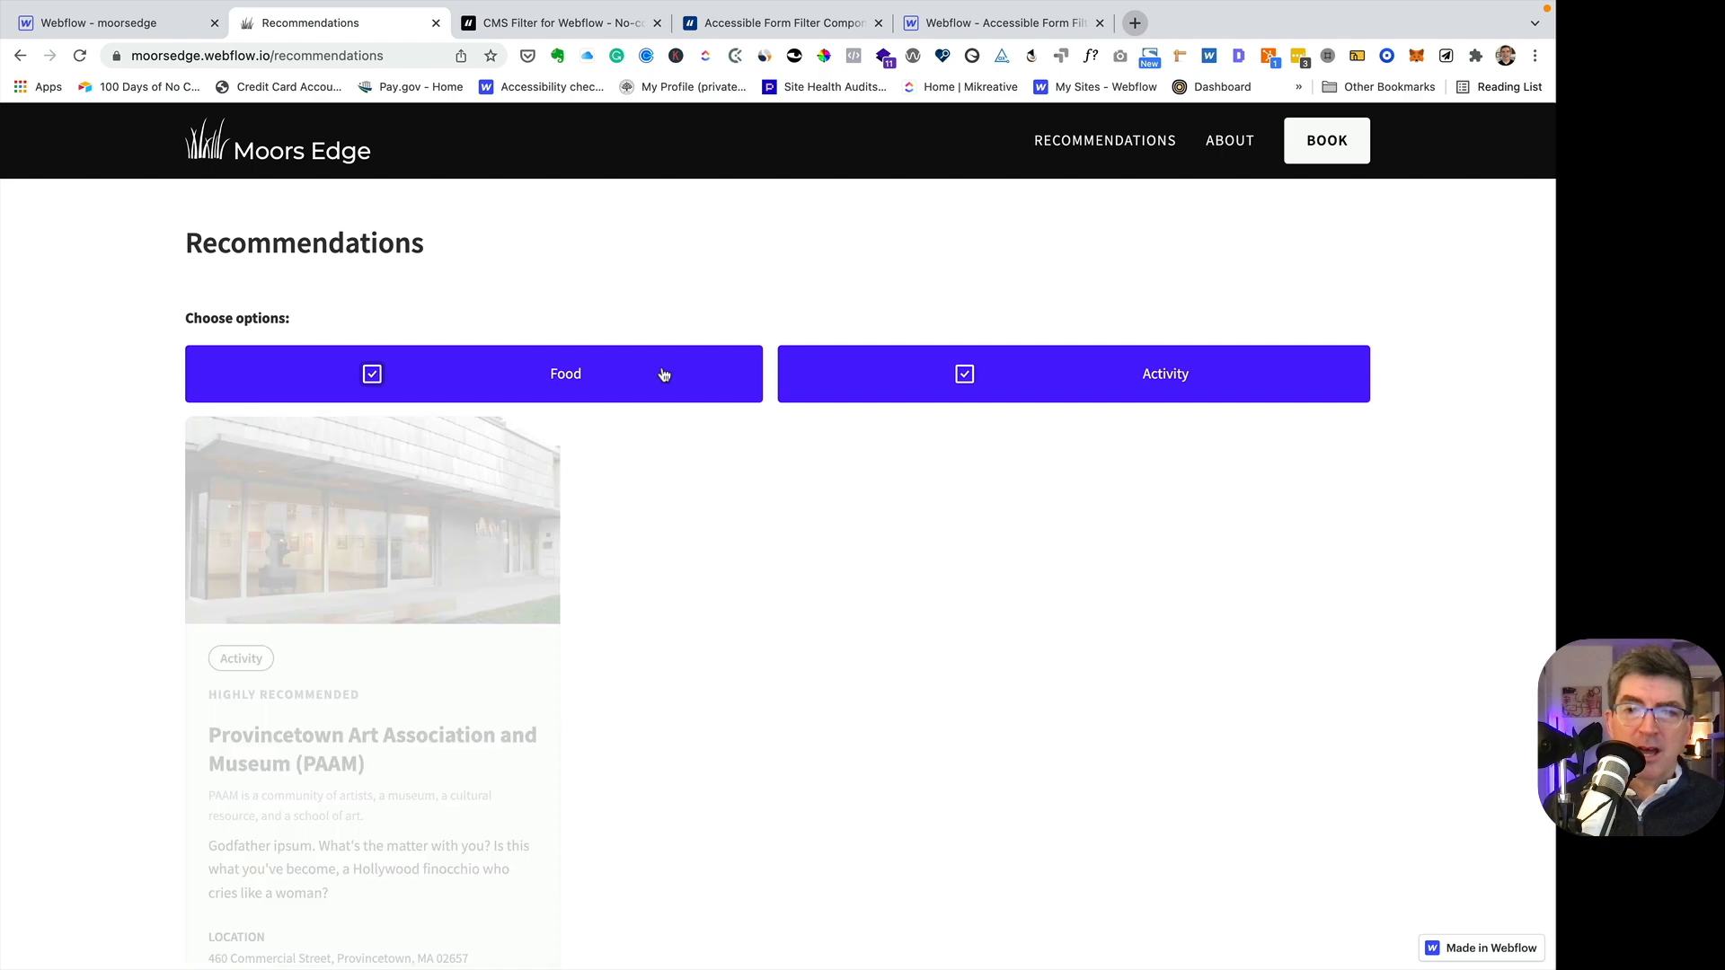
left_click(866, 386)
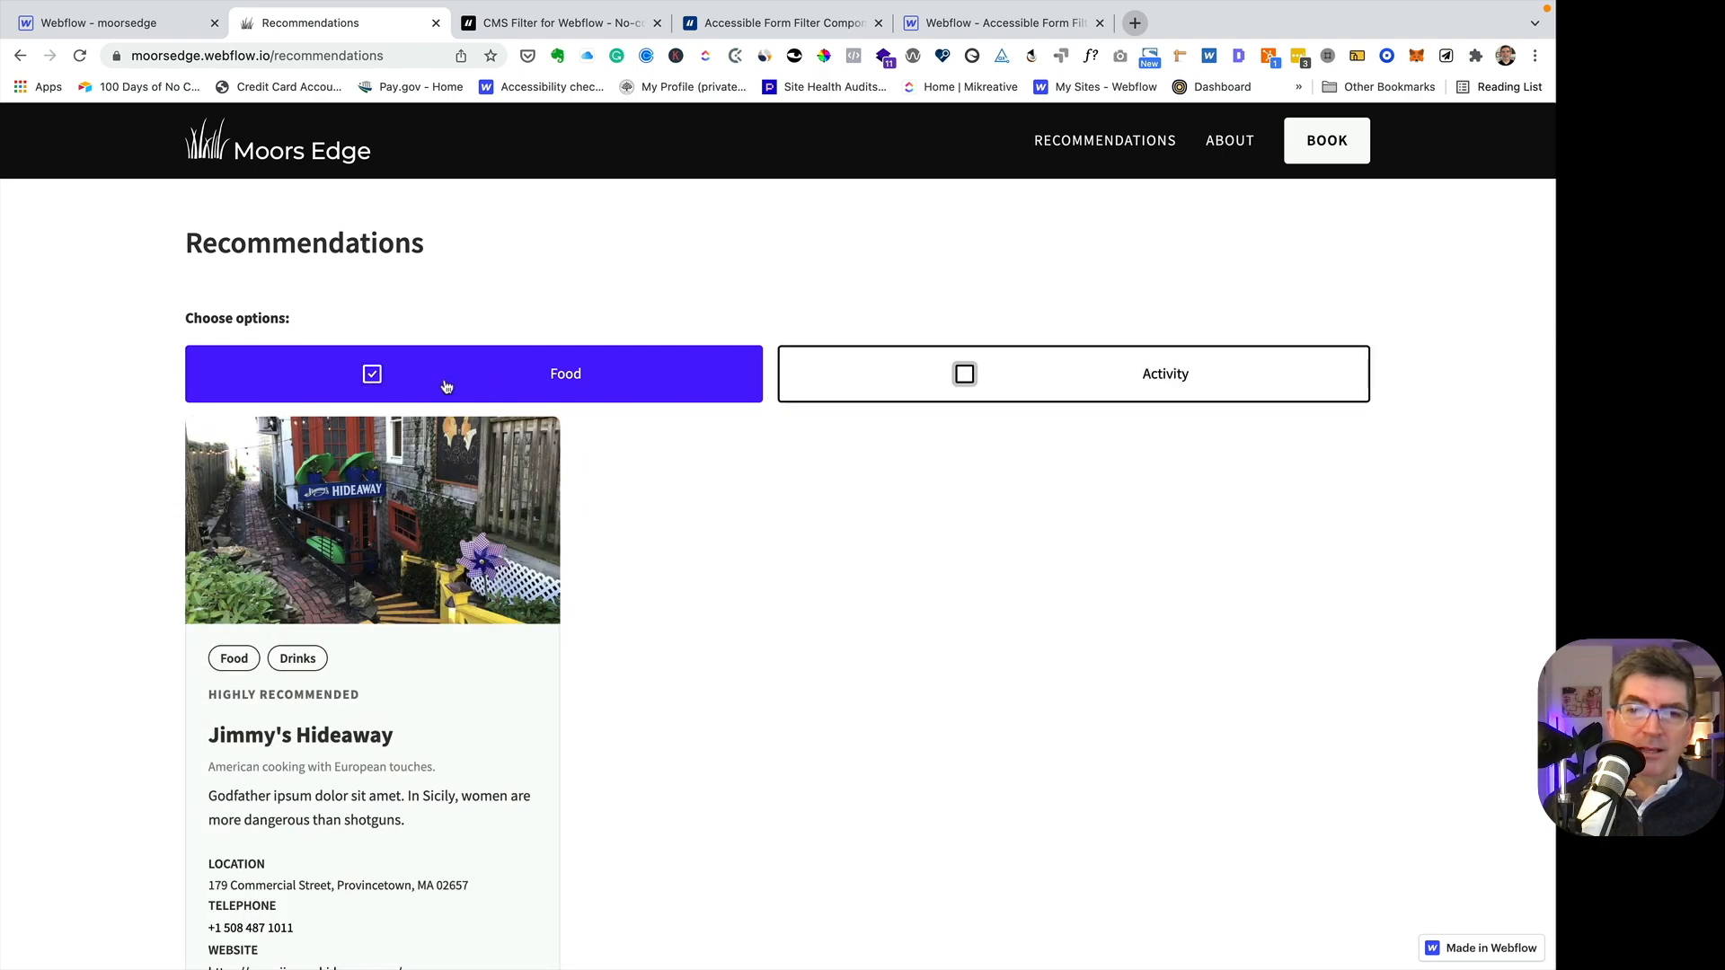
left_click(374, 366)
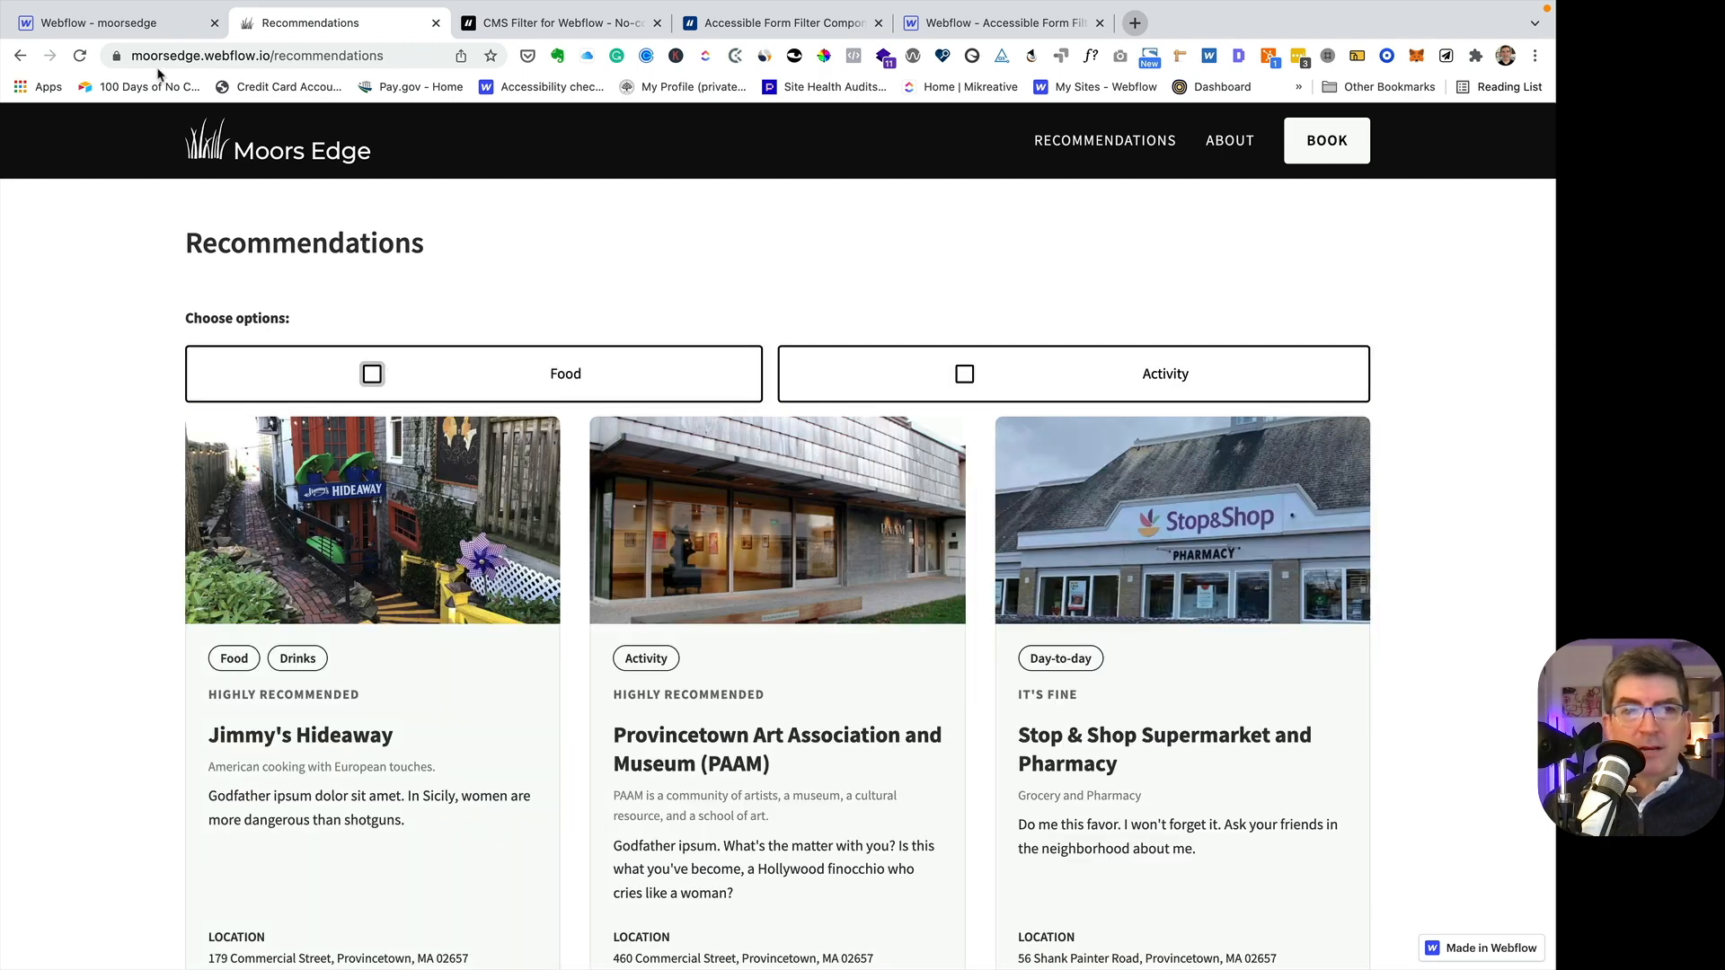
- Return to the Webflow Designer, dismiss the publish dialog, and open the Categories CMS collection to review its items
left_click(141, 24)
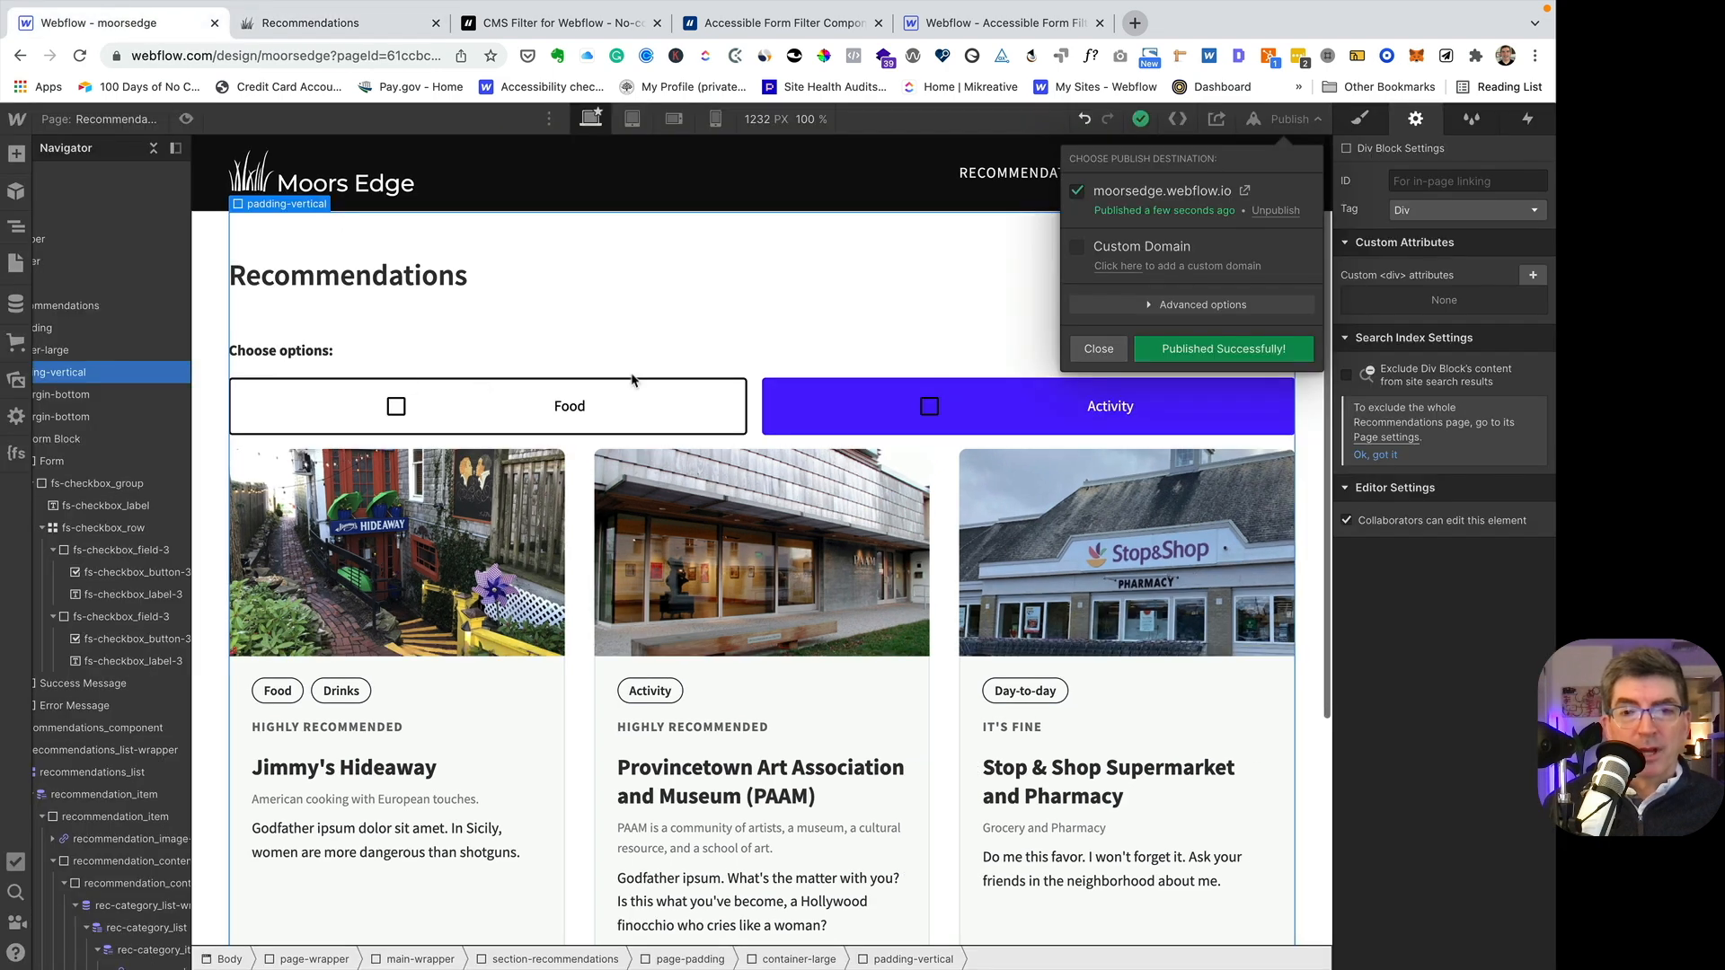
left_click(1097, 350)
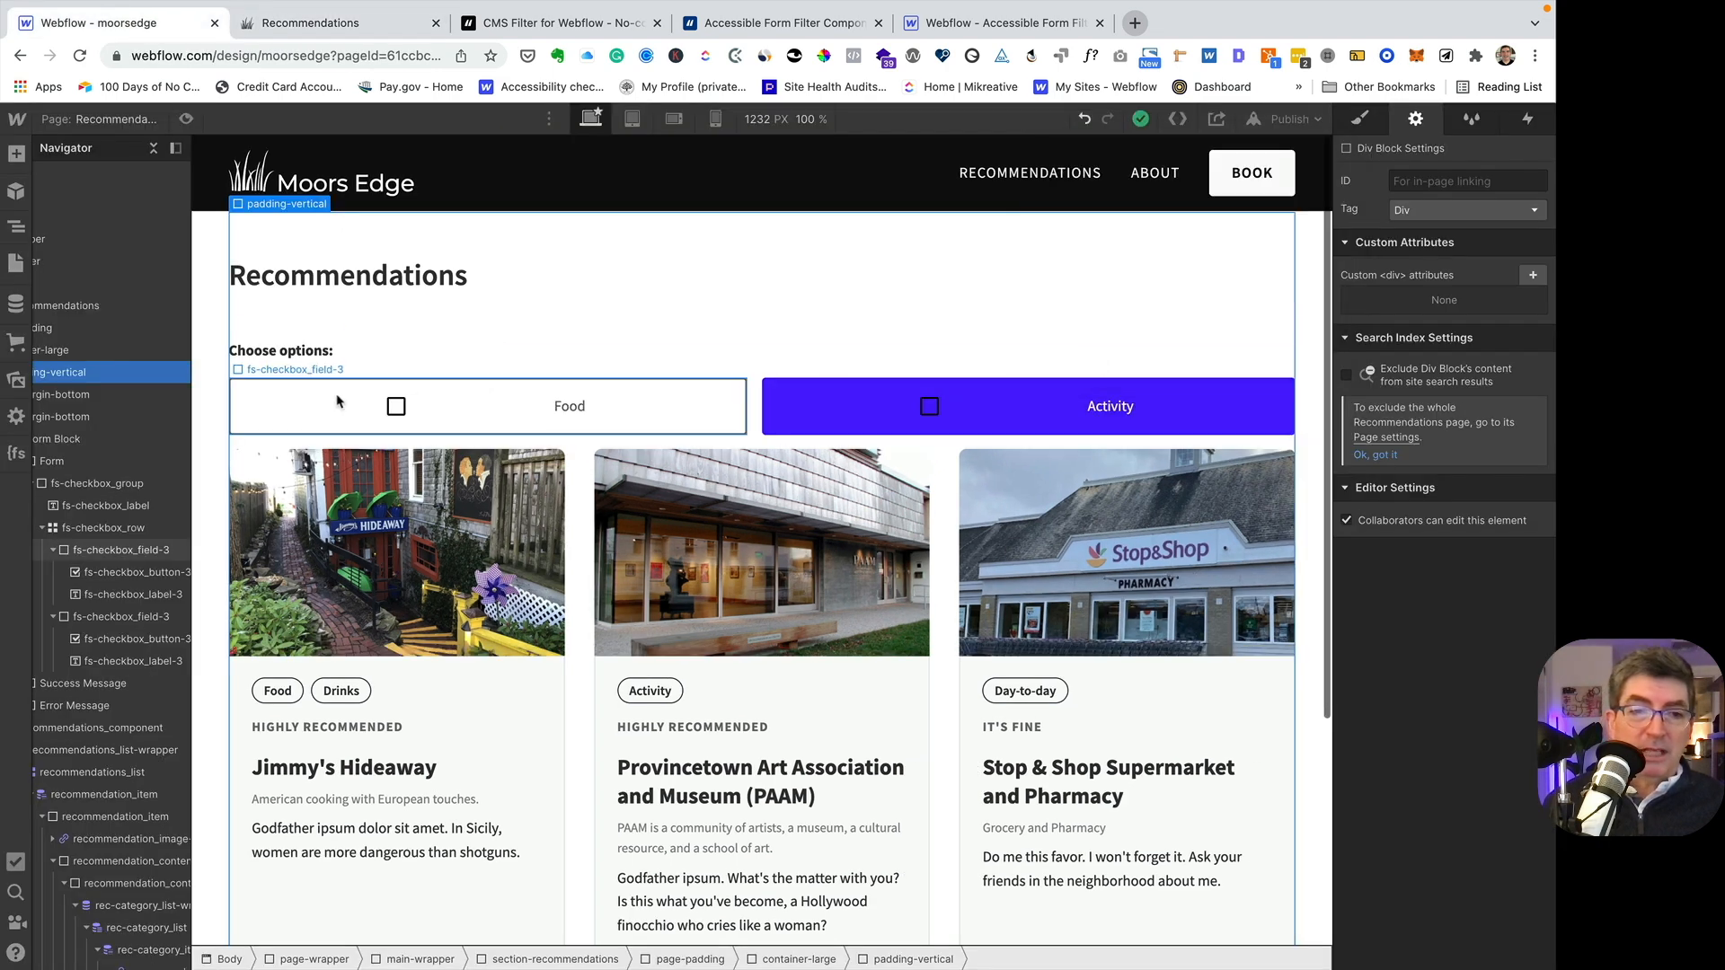
scroll(133, 303, "left", 3)
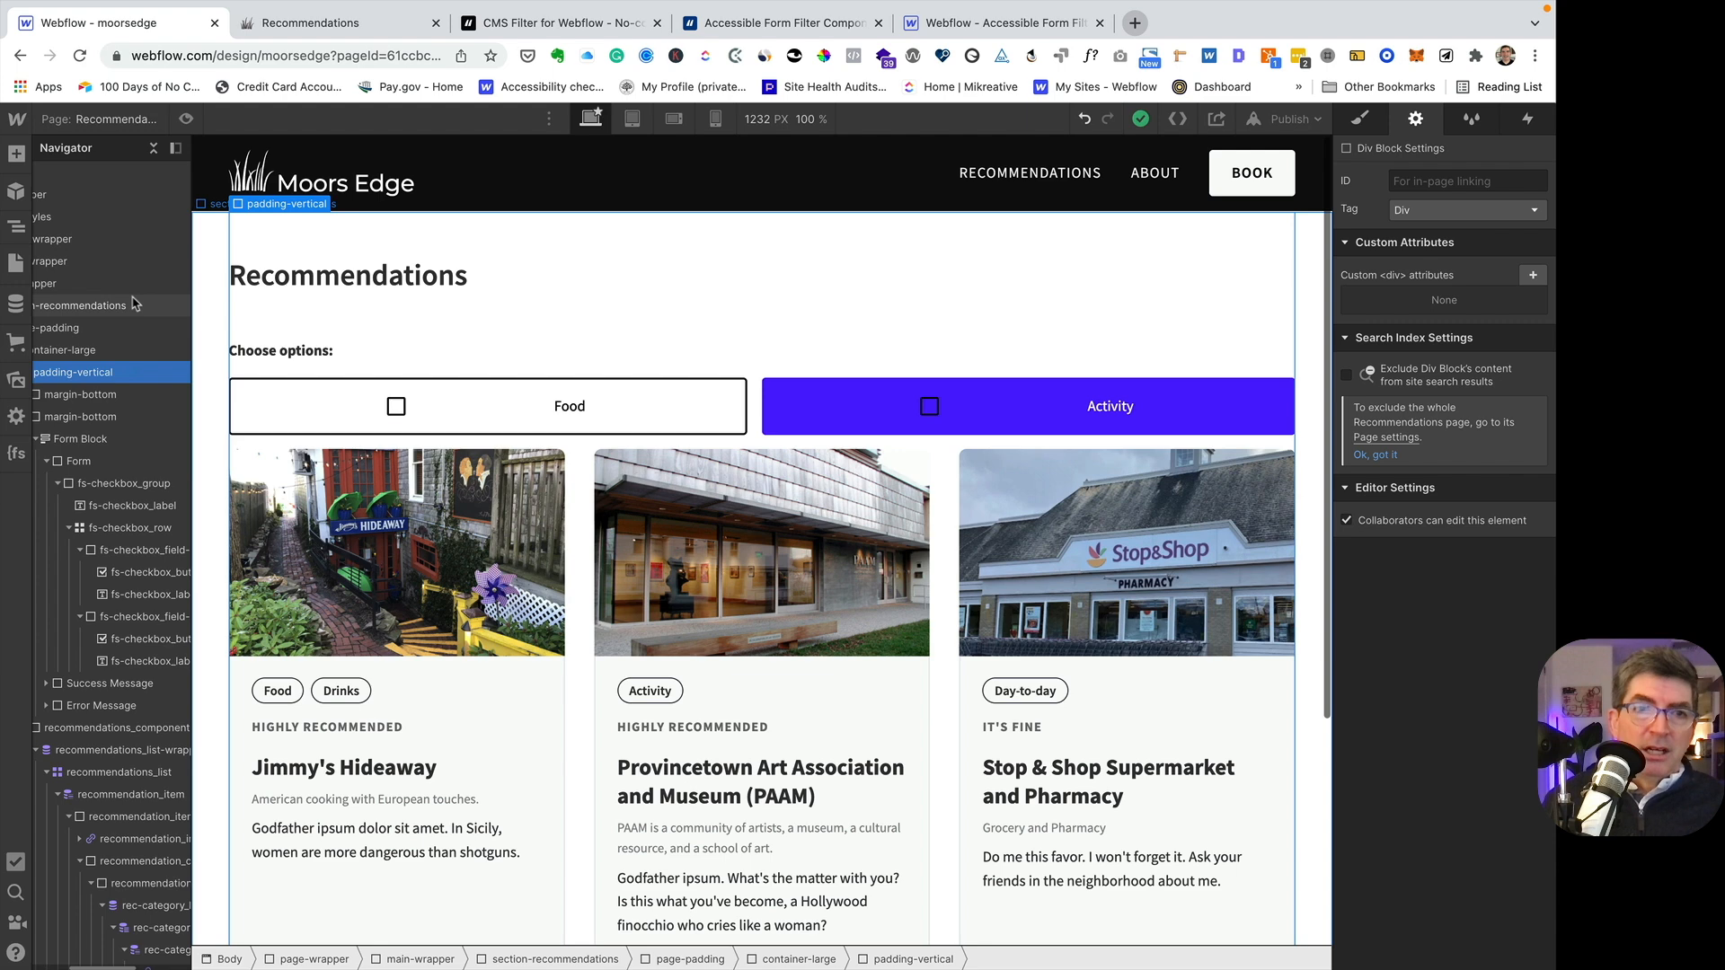
left_click(15, 305)
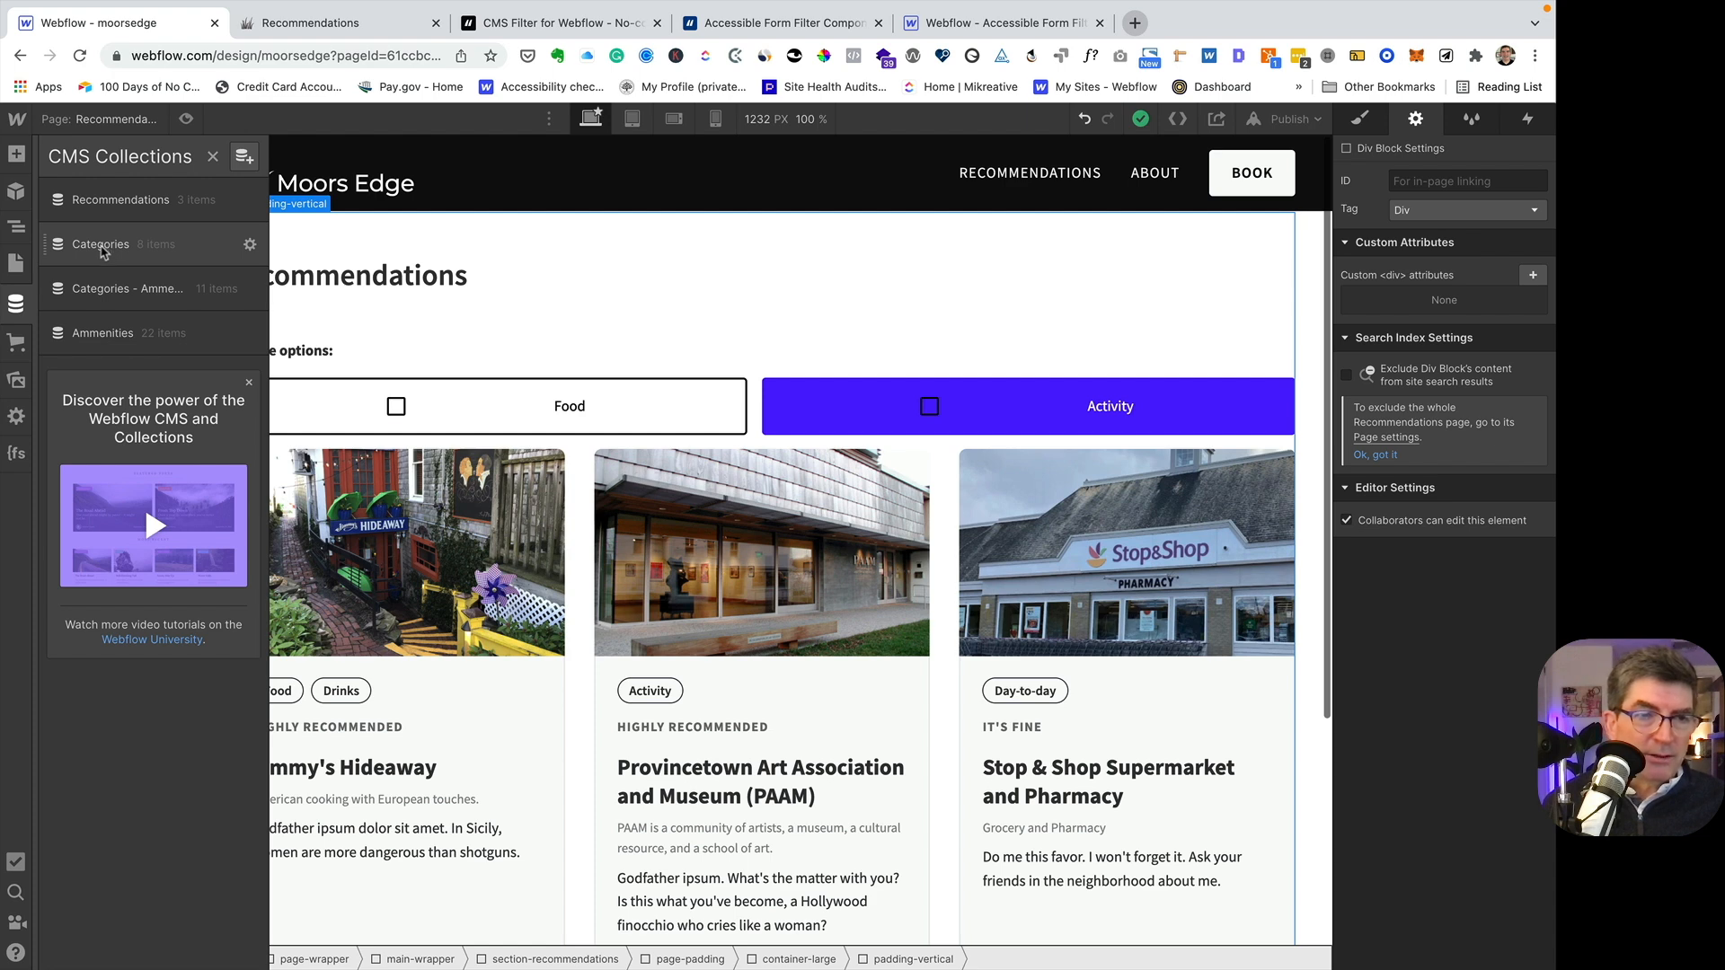
left_click(102, 250)
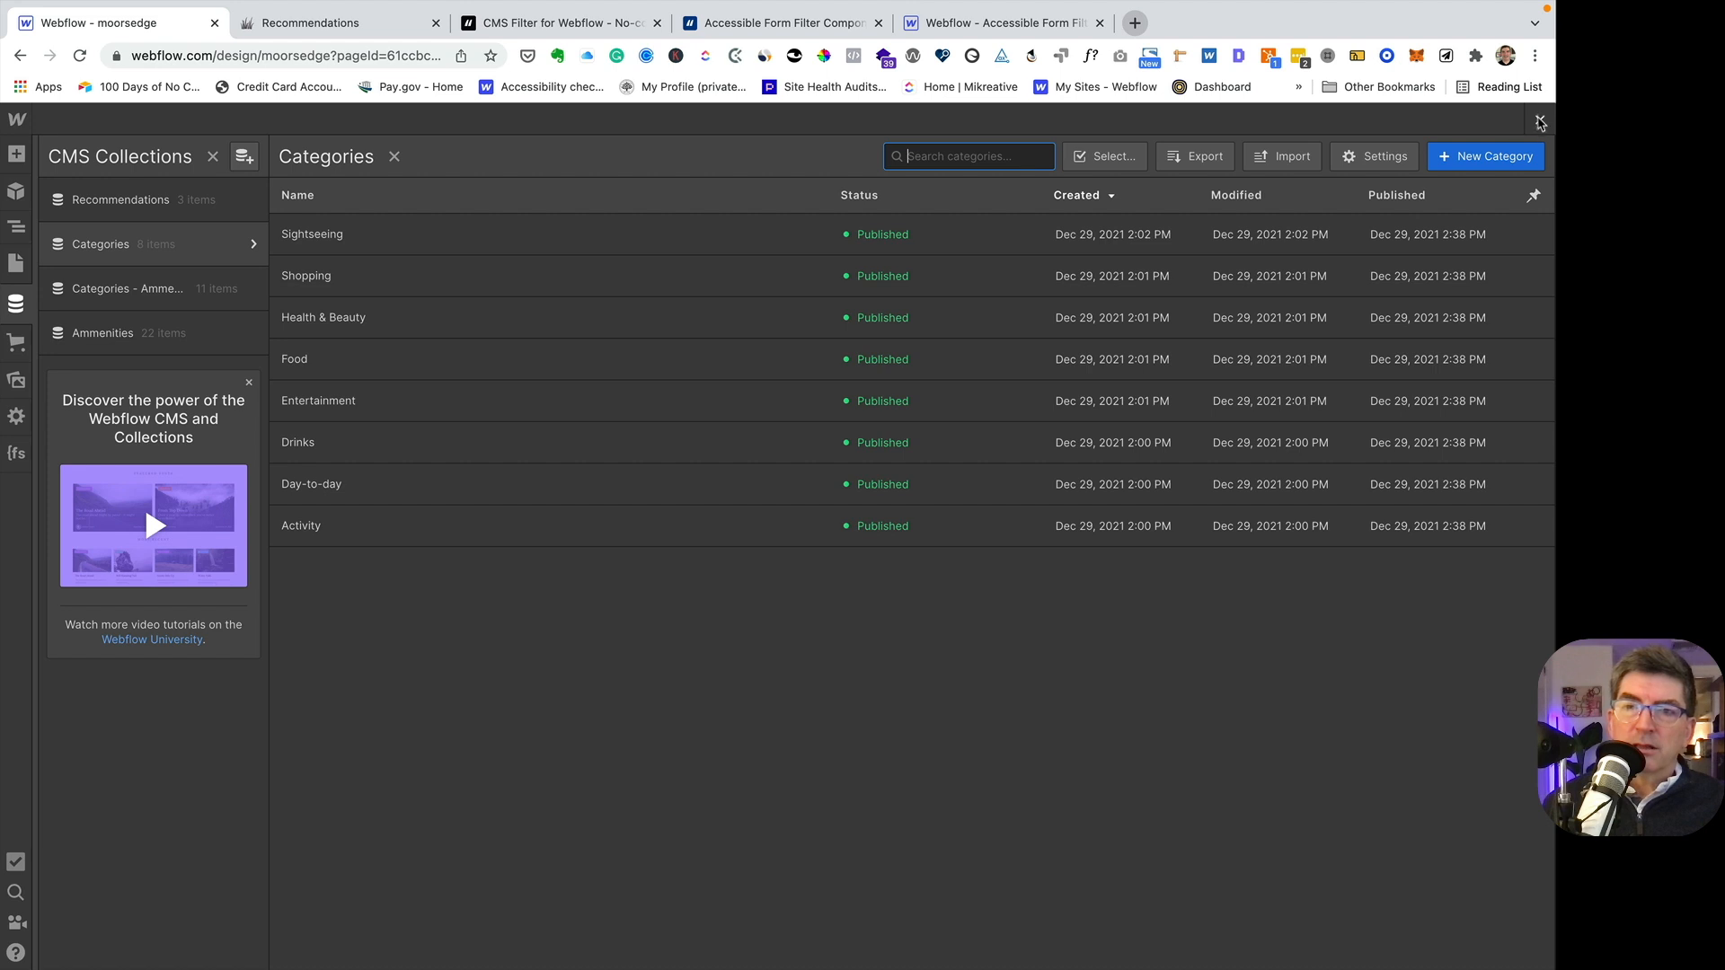
- Close the Categories collection and compare the settings and style classes of the Food and Activity checkbox fields
left_click(1539, 122)
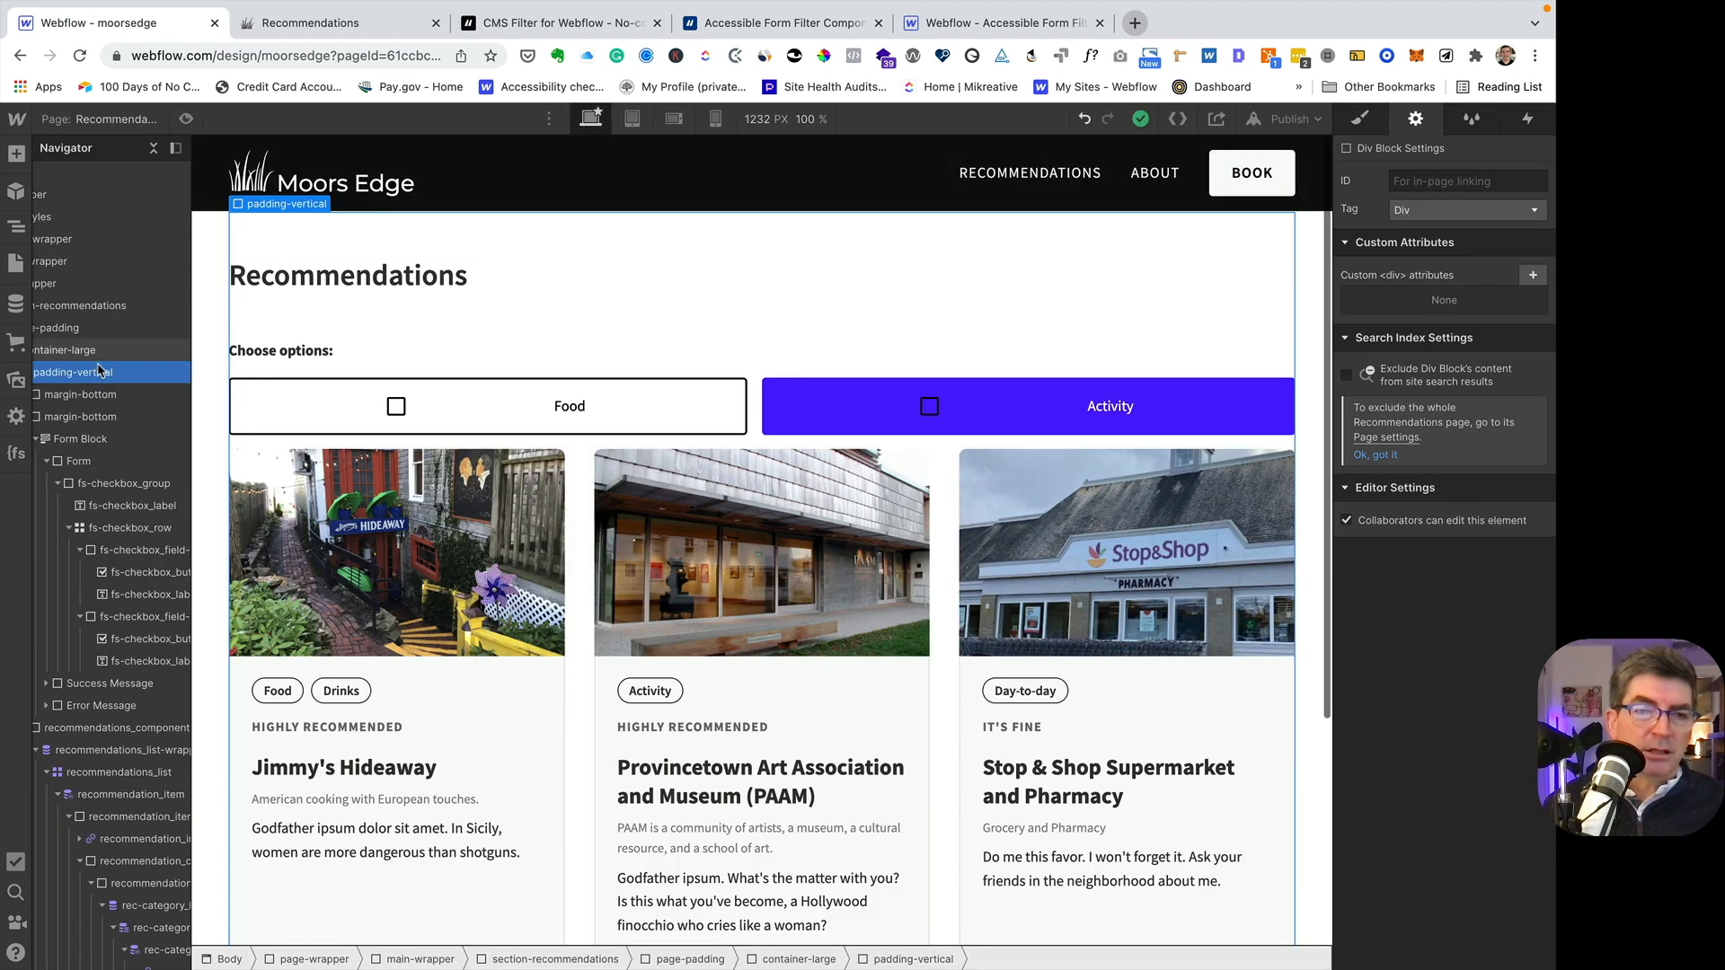
scroll(99, 365, "left", 2)
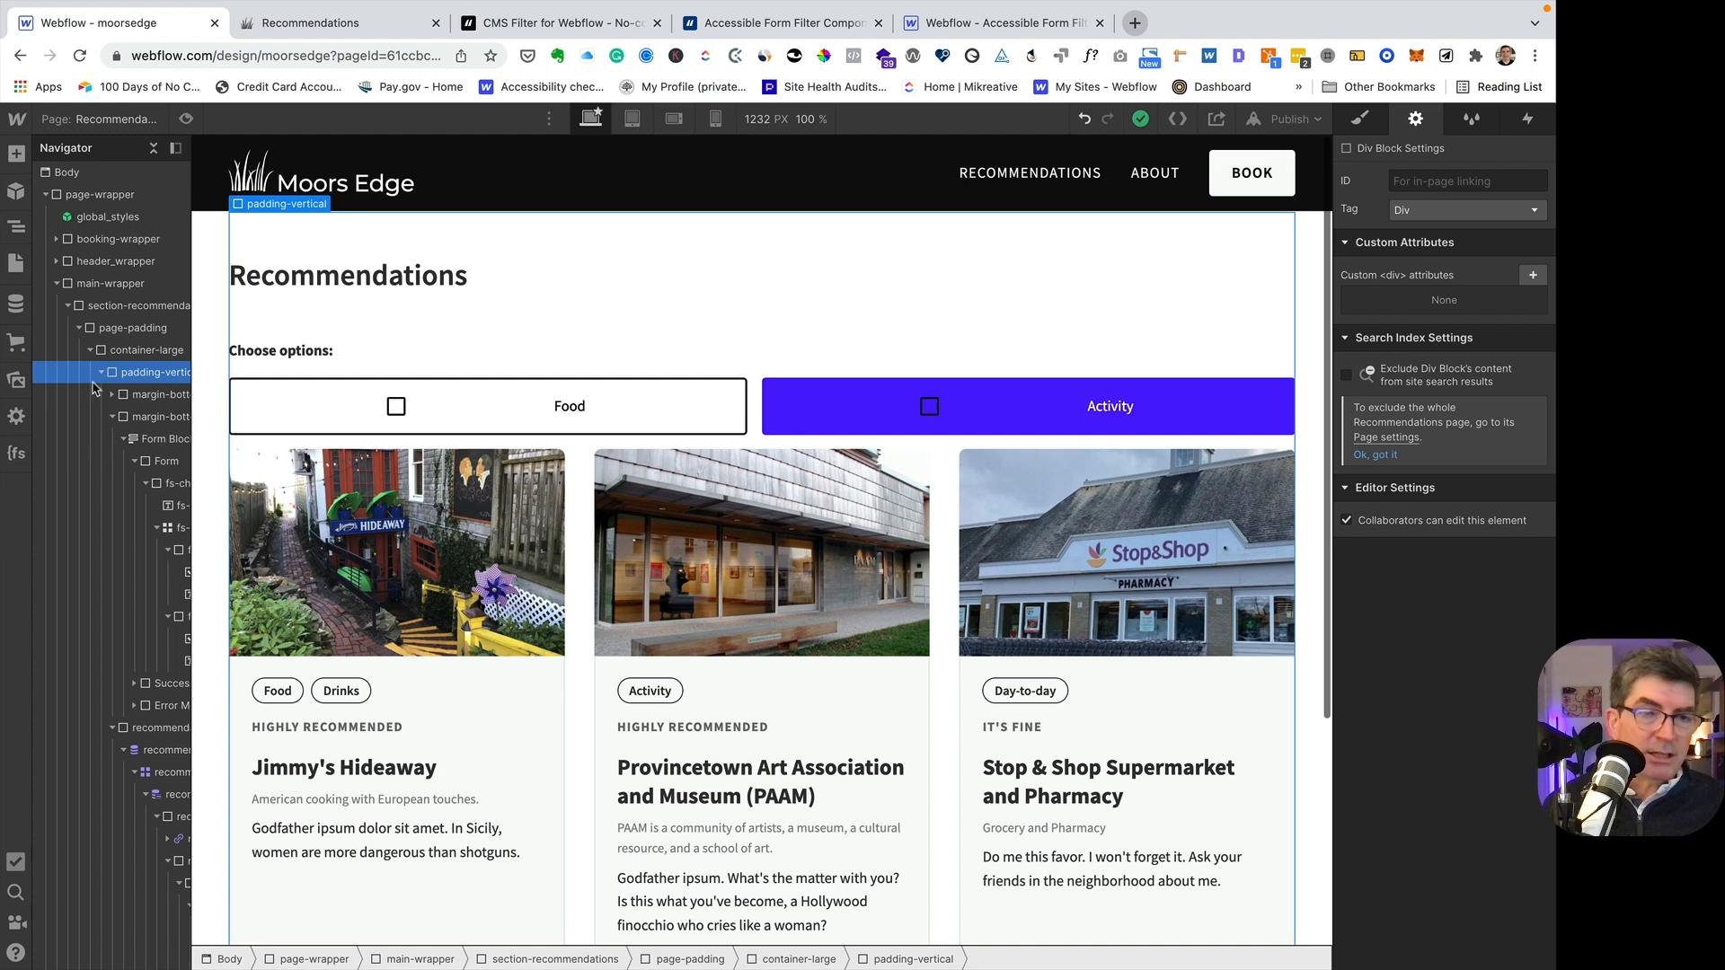
scroll(122, 439, "right", 2)
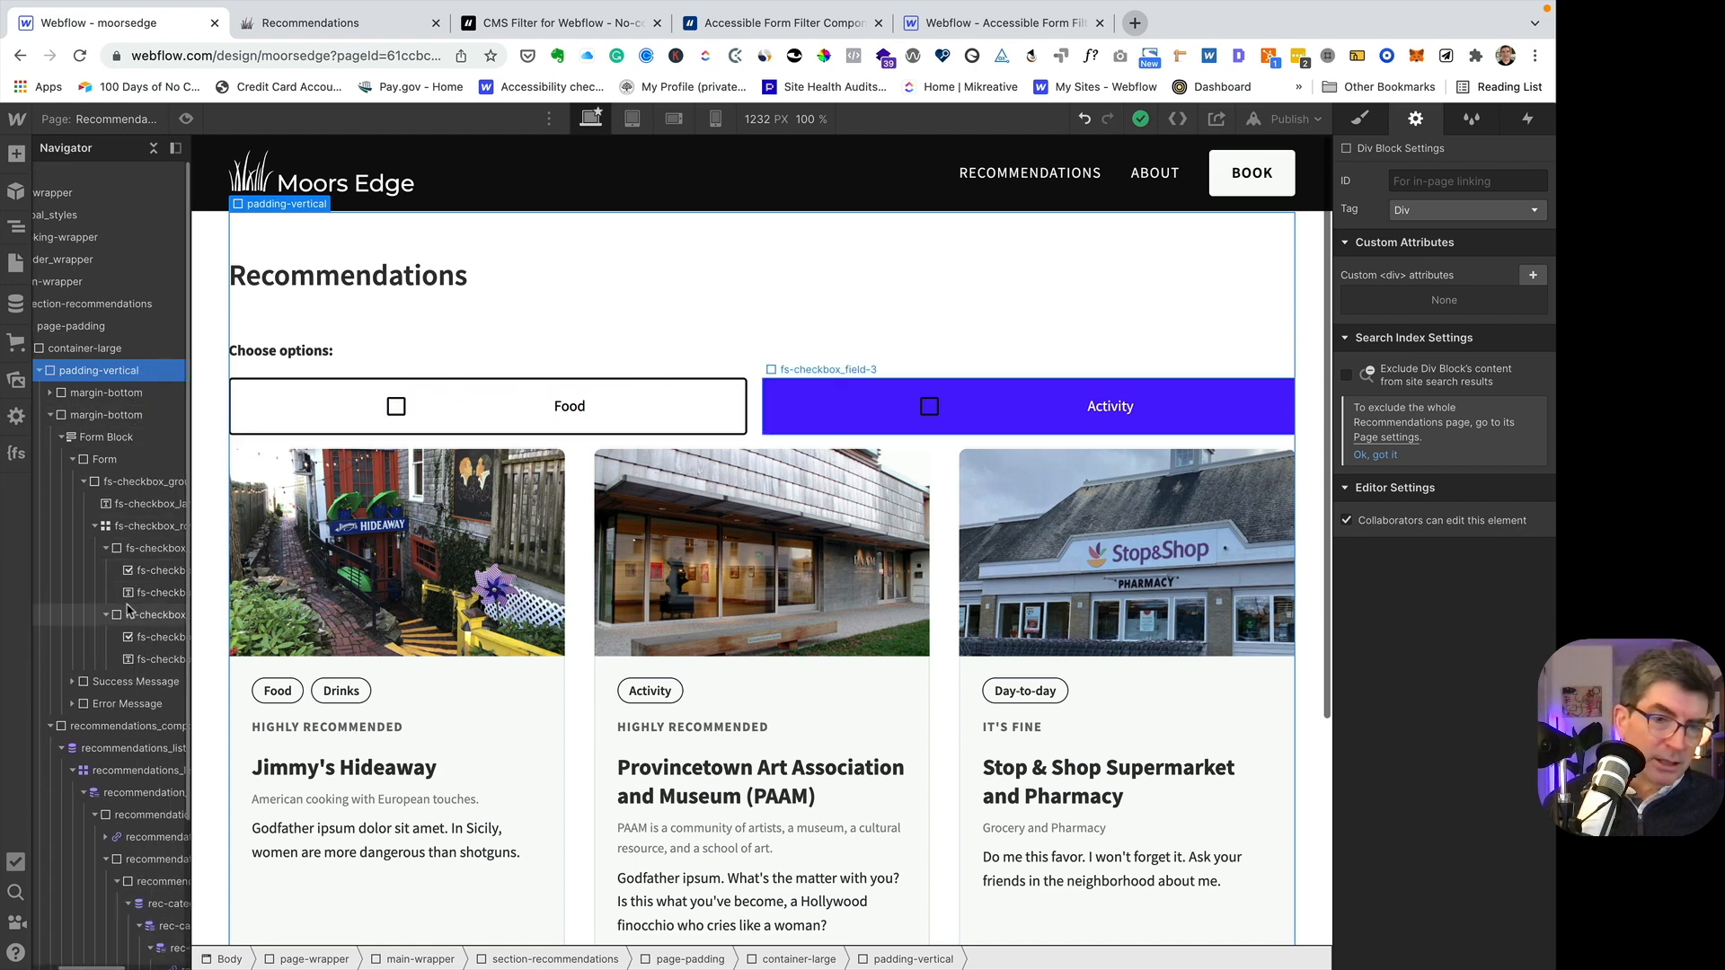
left_click(118, 551)
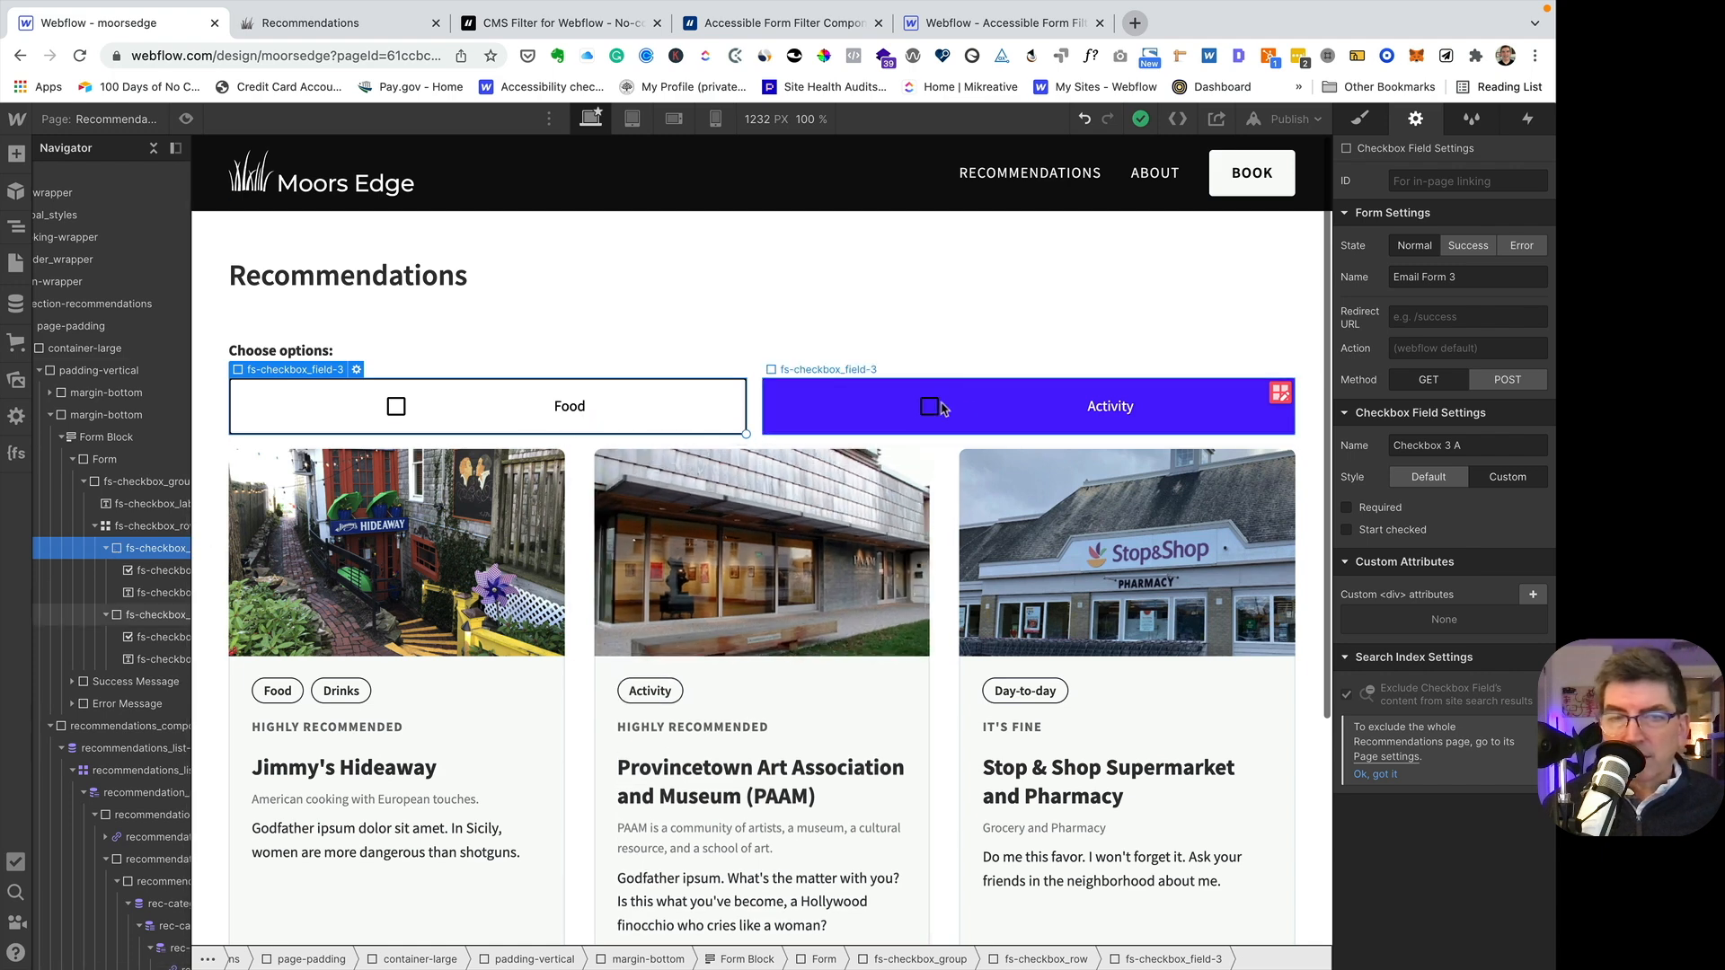
left_click(822, 403)
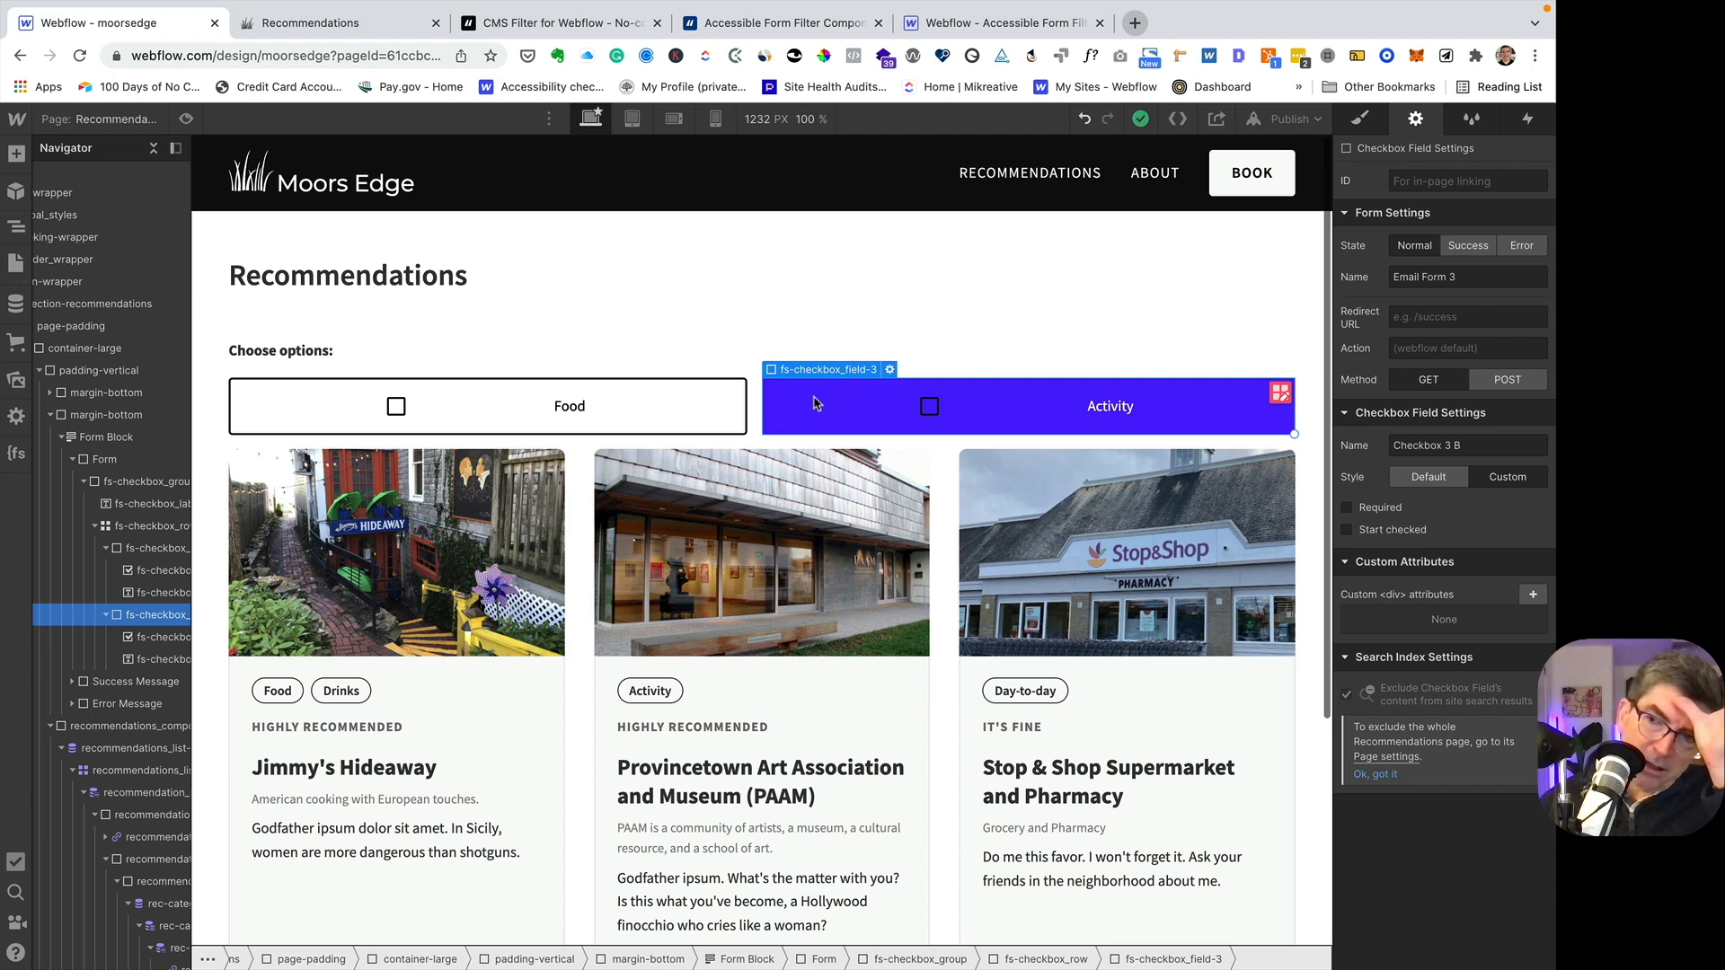
left_click(698, 410)
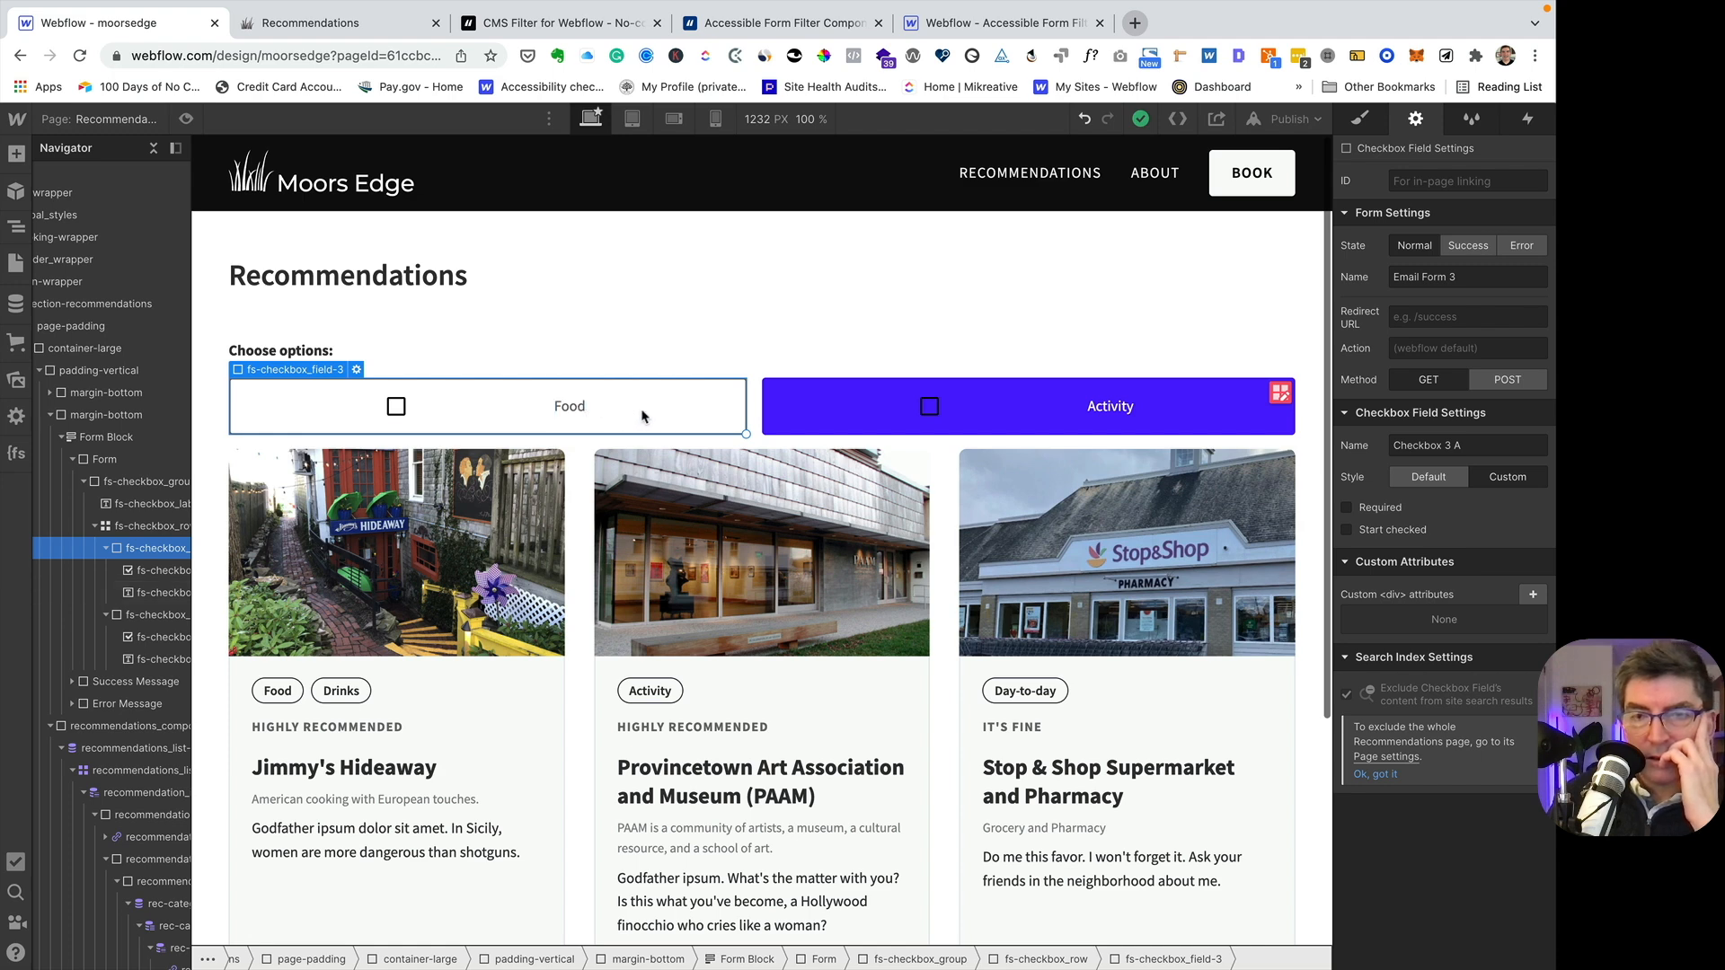
left_click(1359, 122)
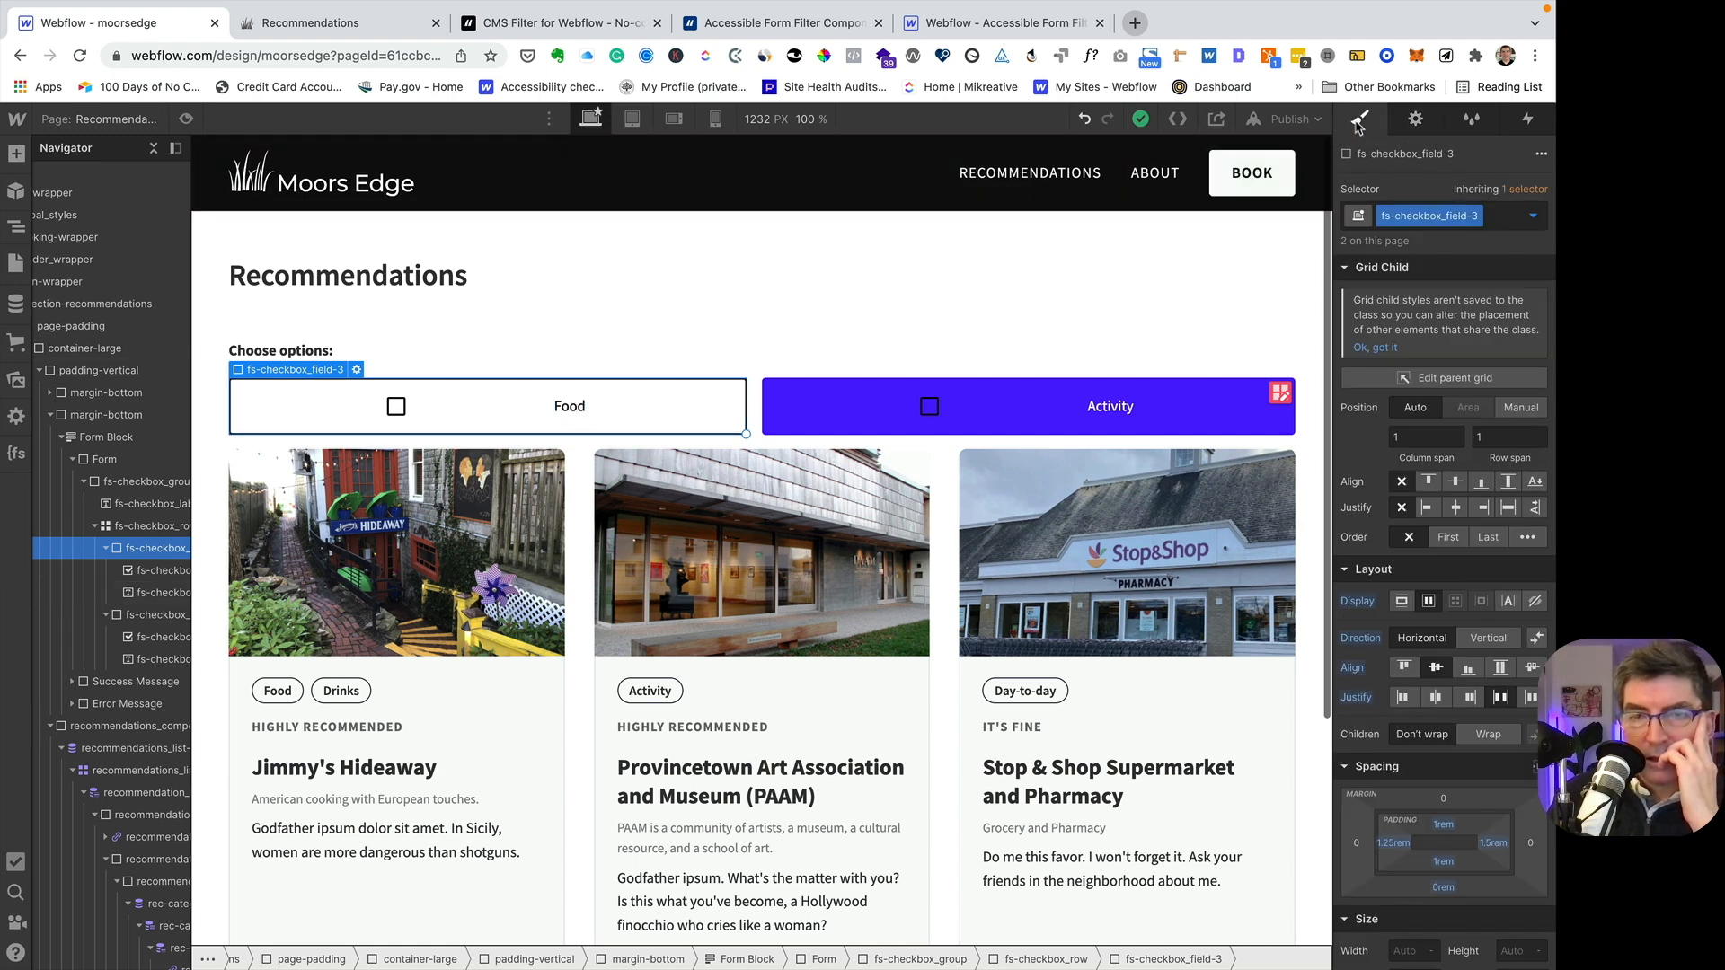
left_click(854, 413)
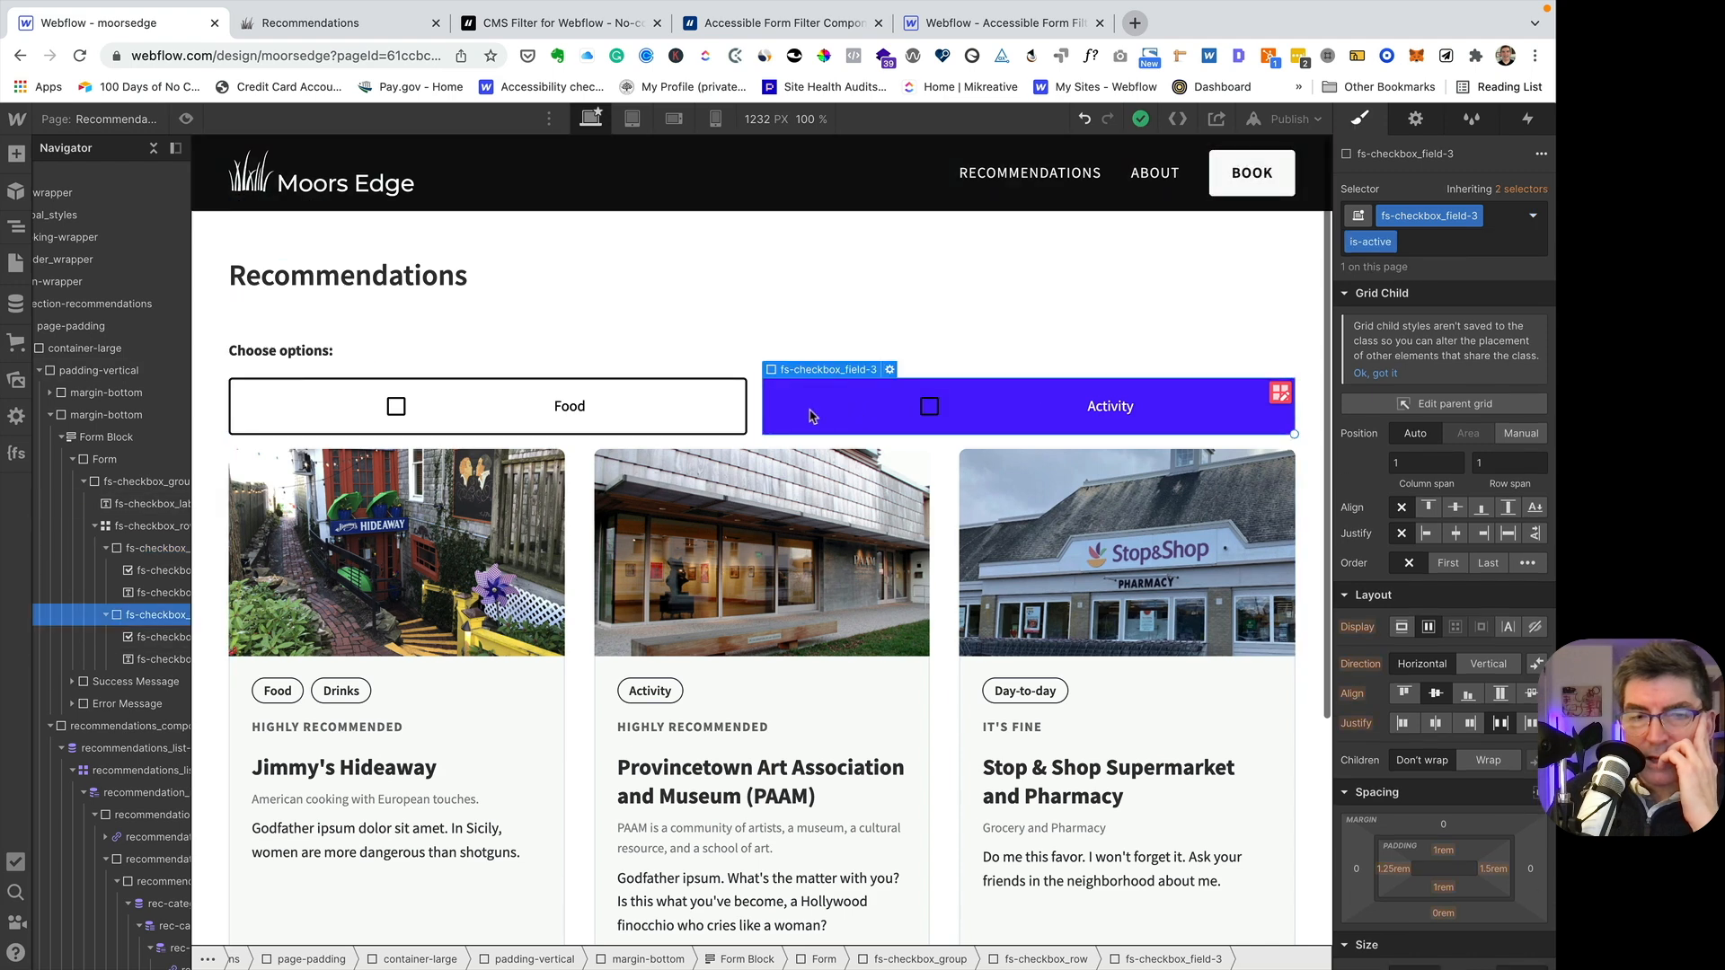
- Duplicate the Food checkbox field six times so the filter row has eight checkboxes
left_click(717, 421)
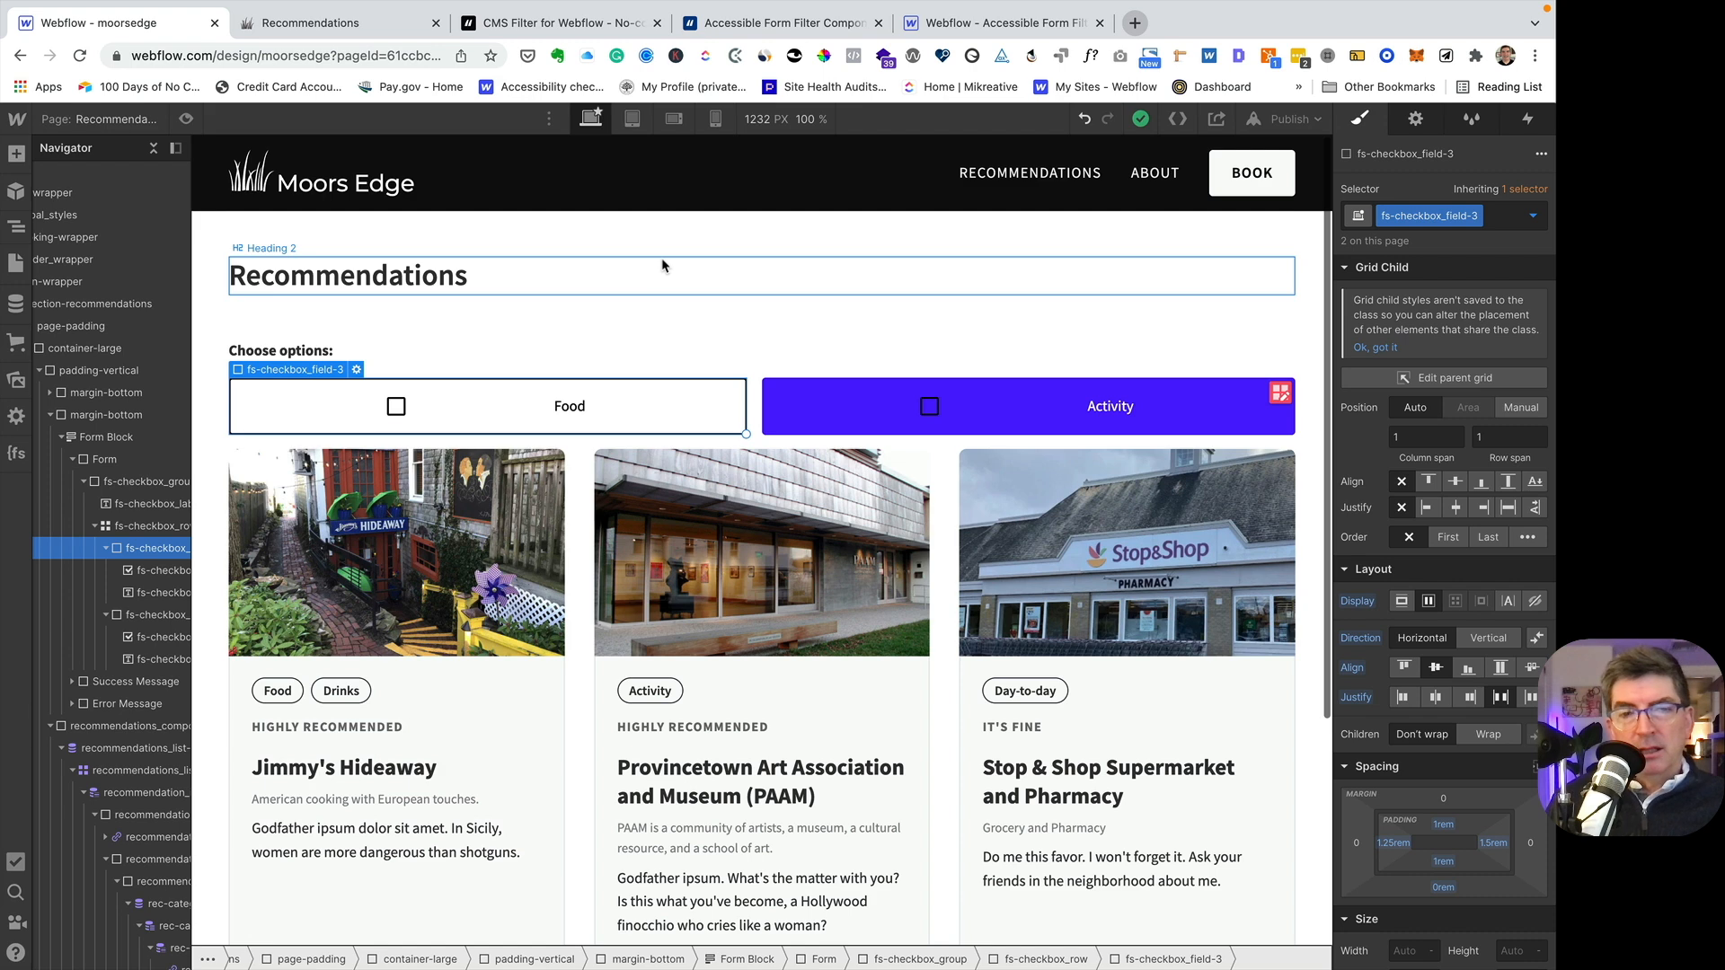
key("super+d")
key("super+d")
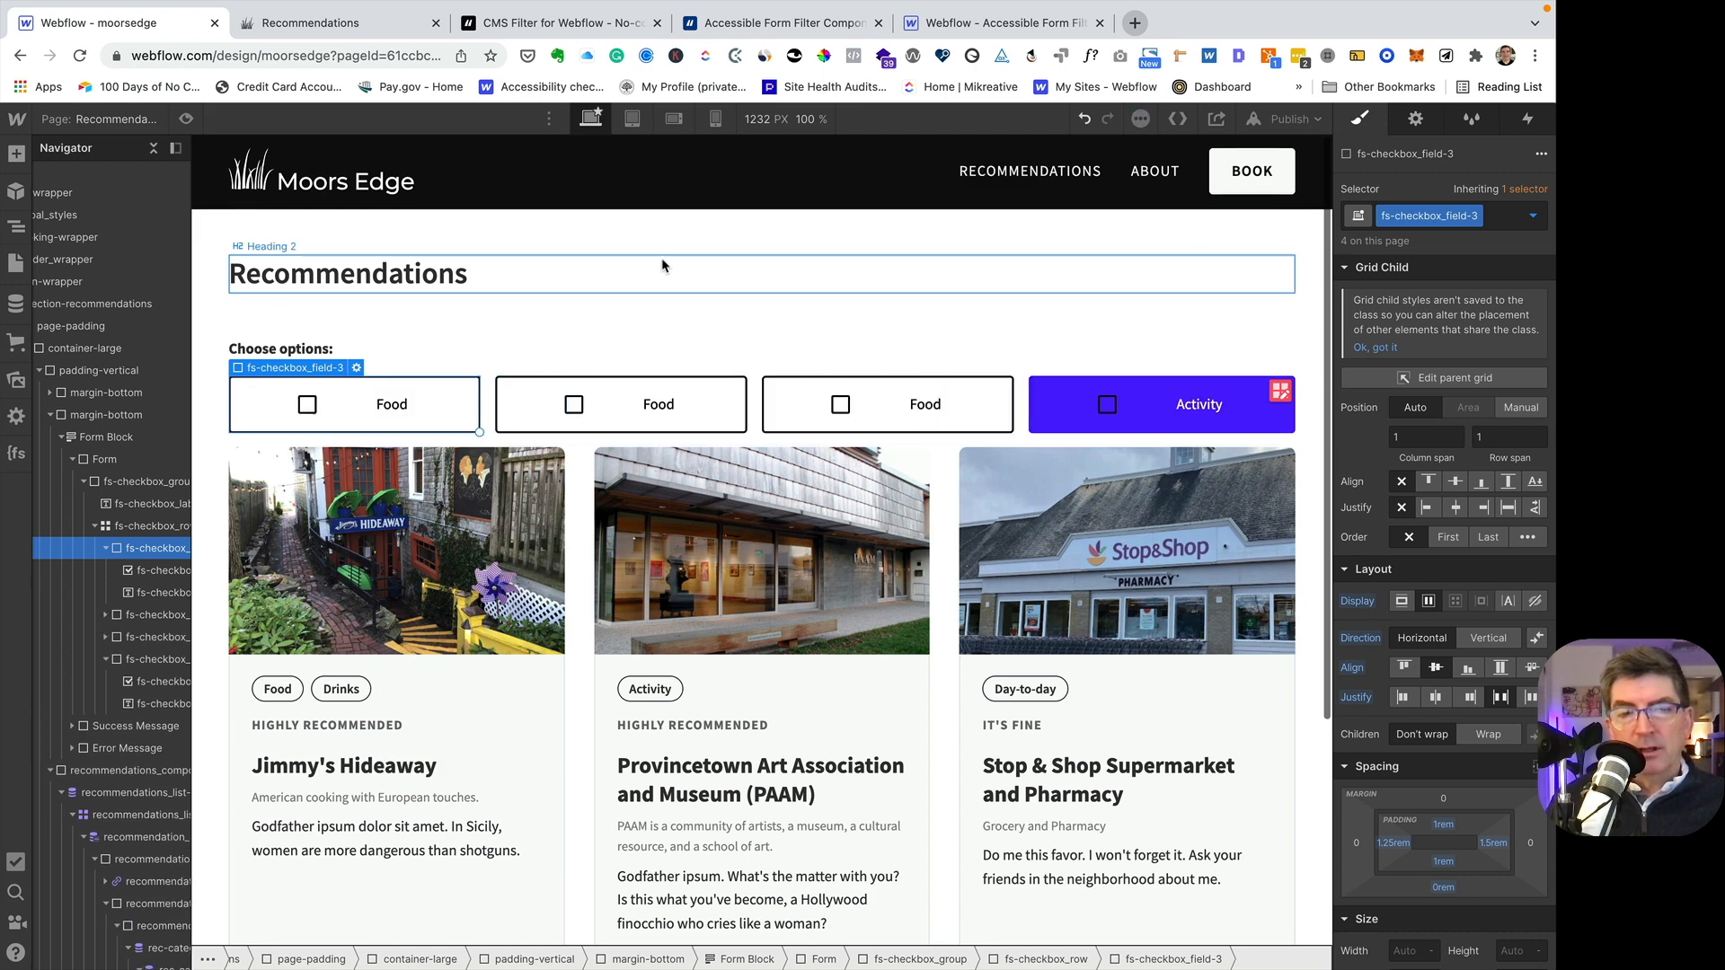
key("super+d")
key("super+d")
key("super+d")
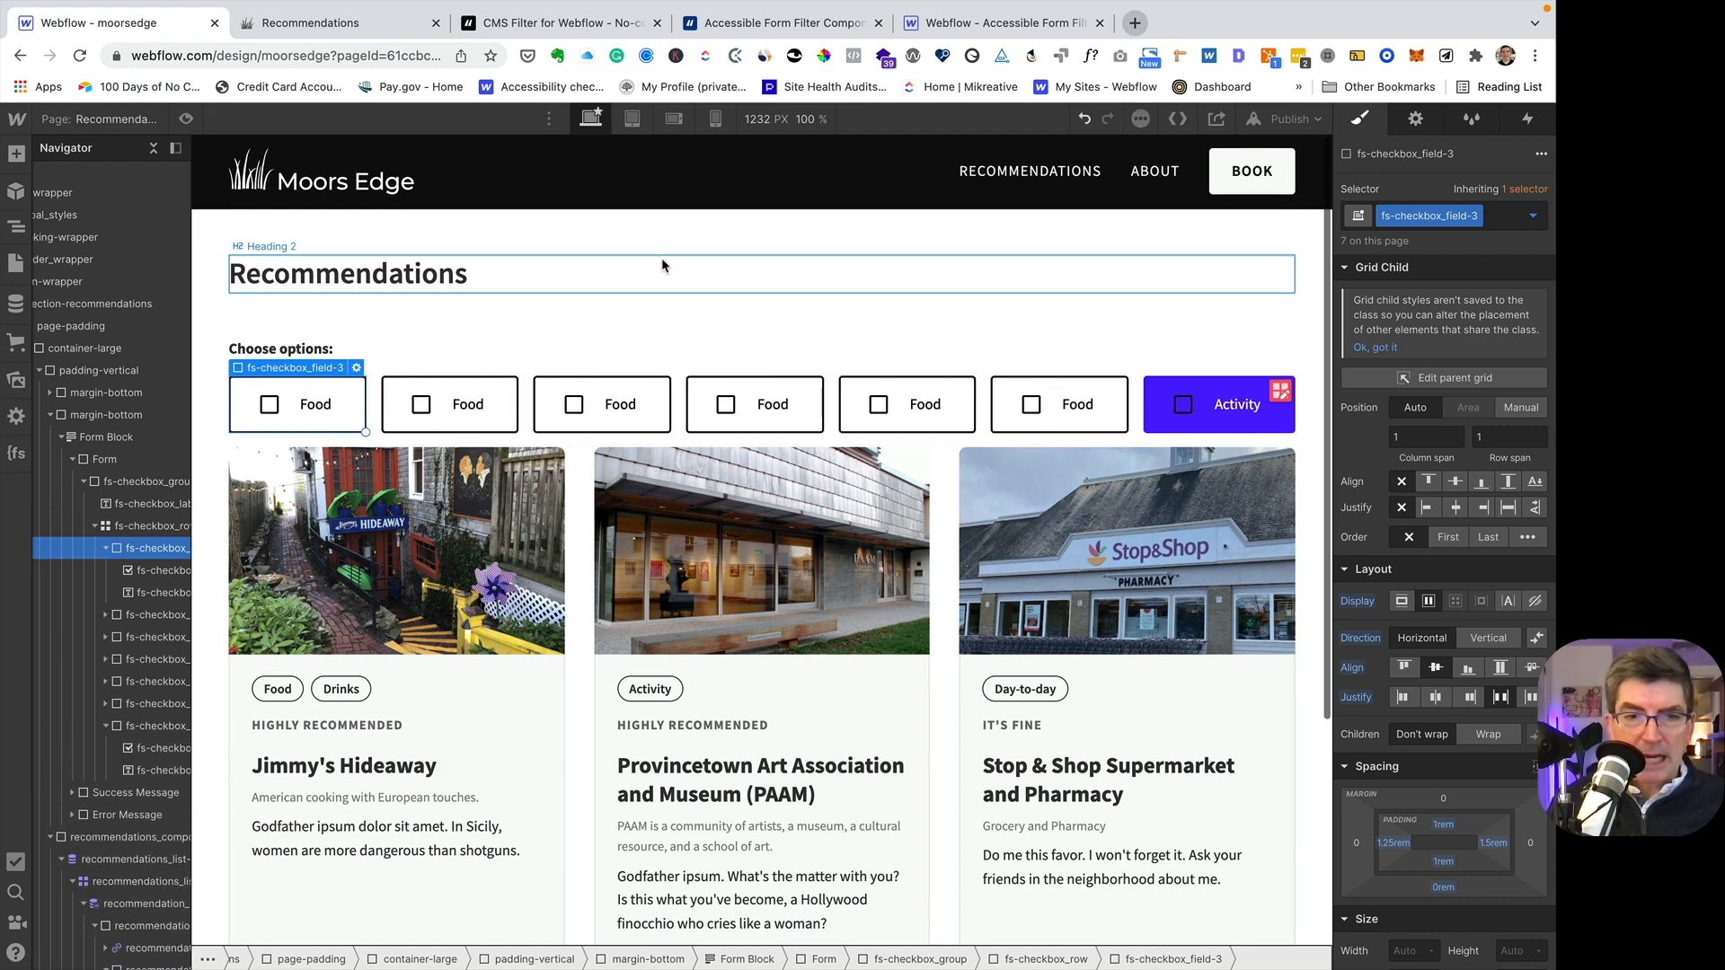
key("super+d")
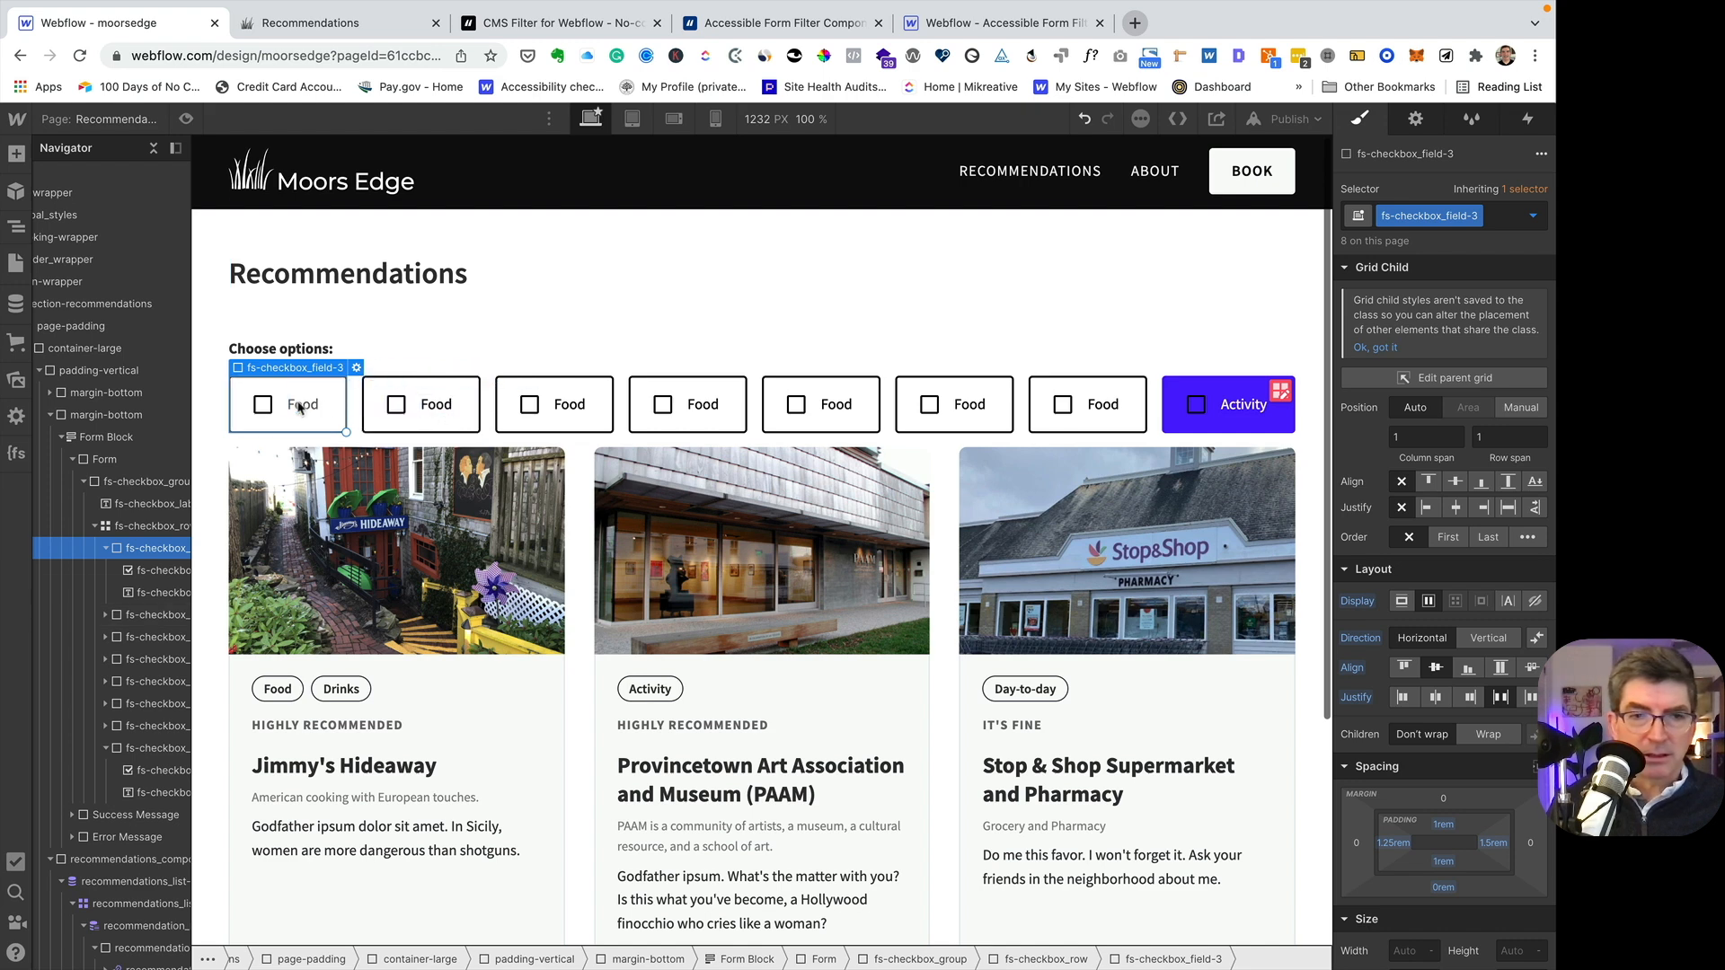
- Change the first checkbox's label text from Food to Activity
left_click(302, 408)
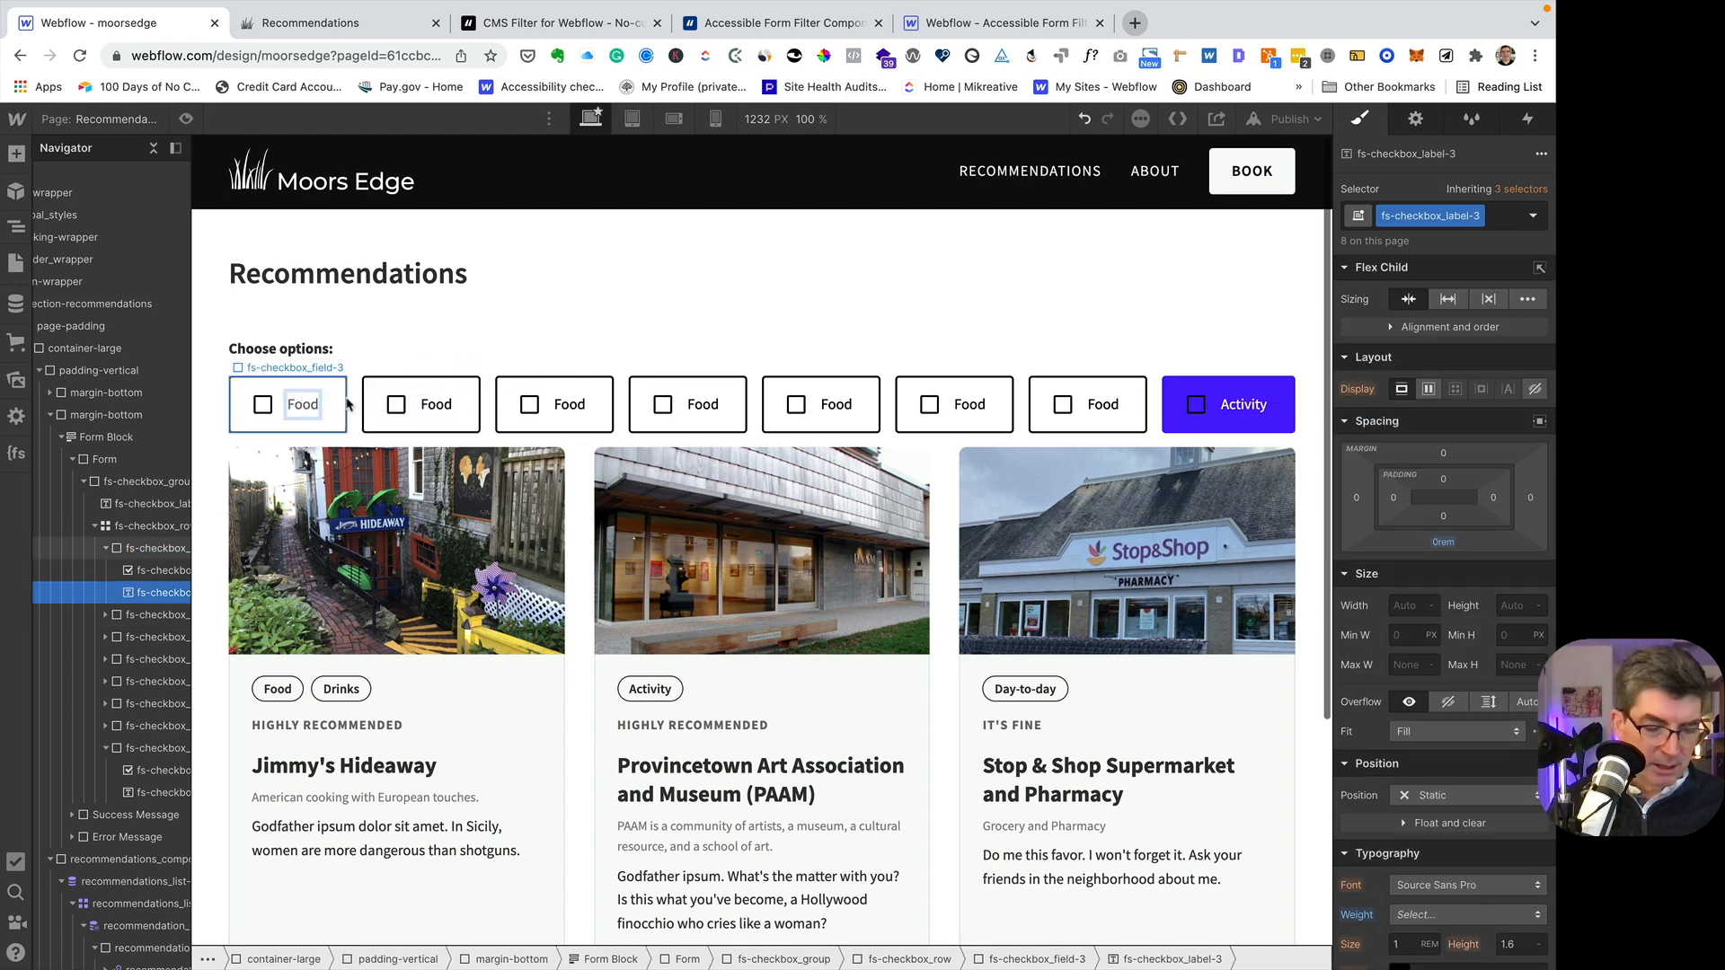
key("Return")
type("Act")
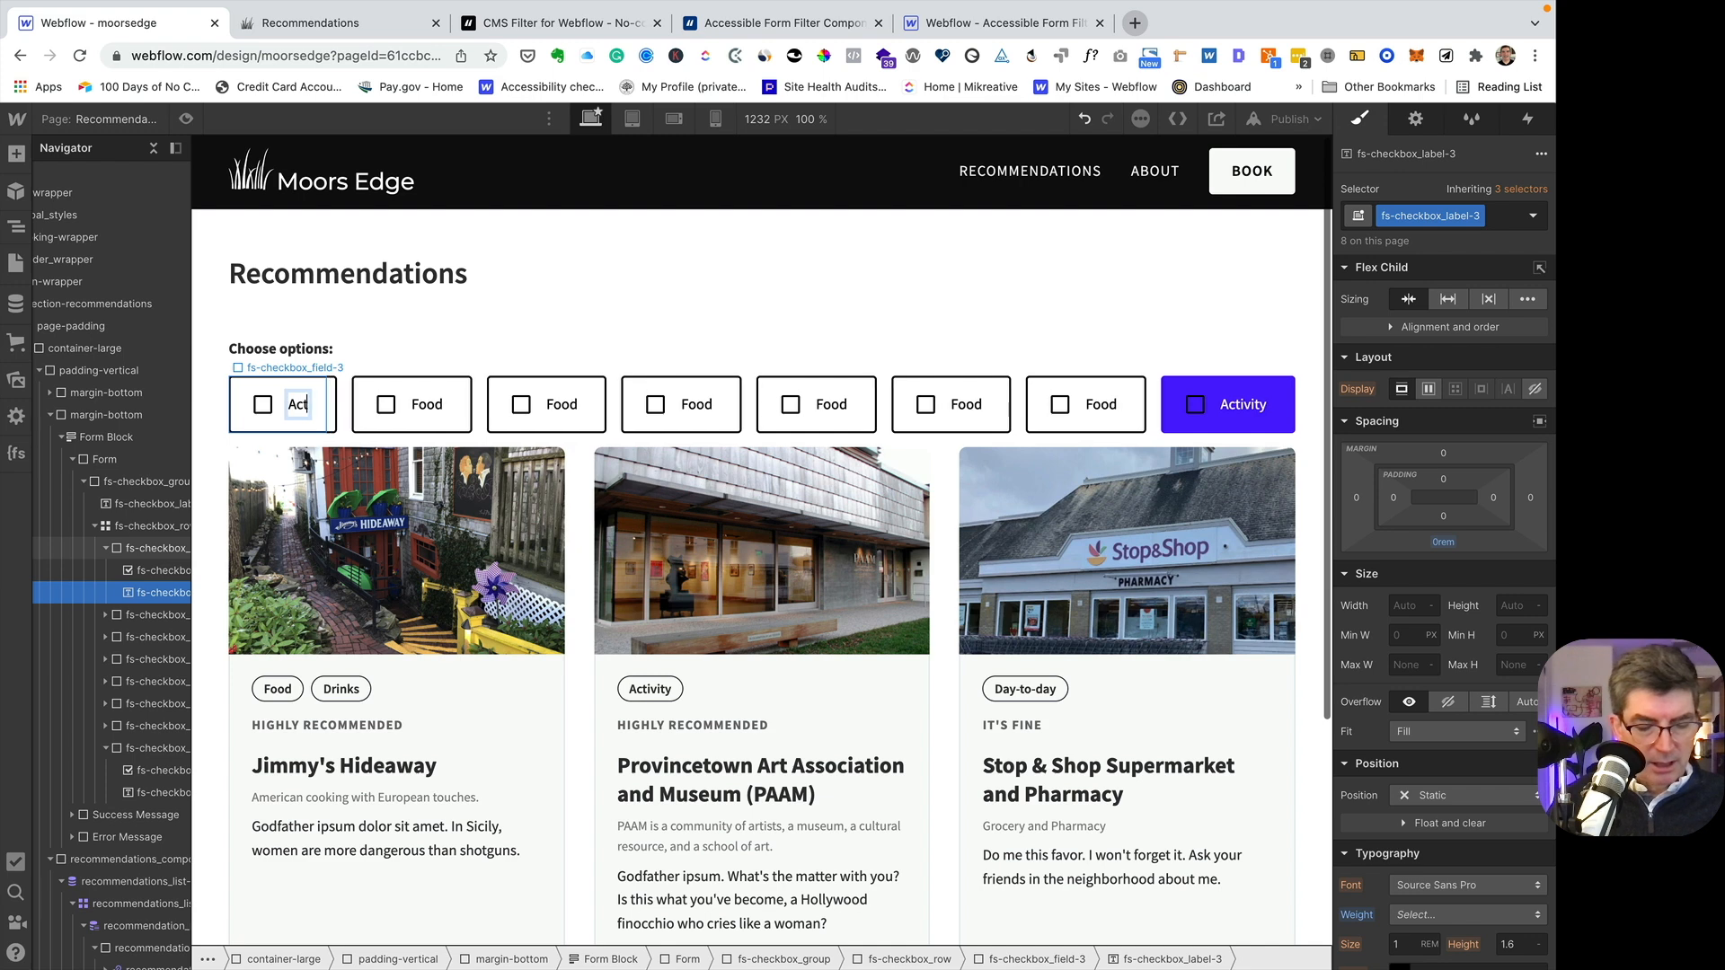
type("ivity")
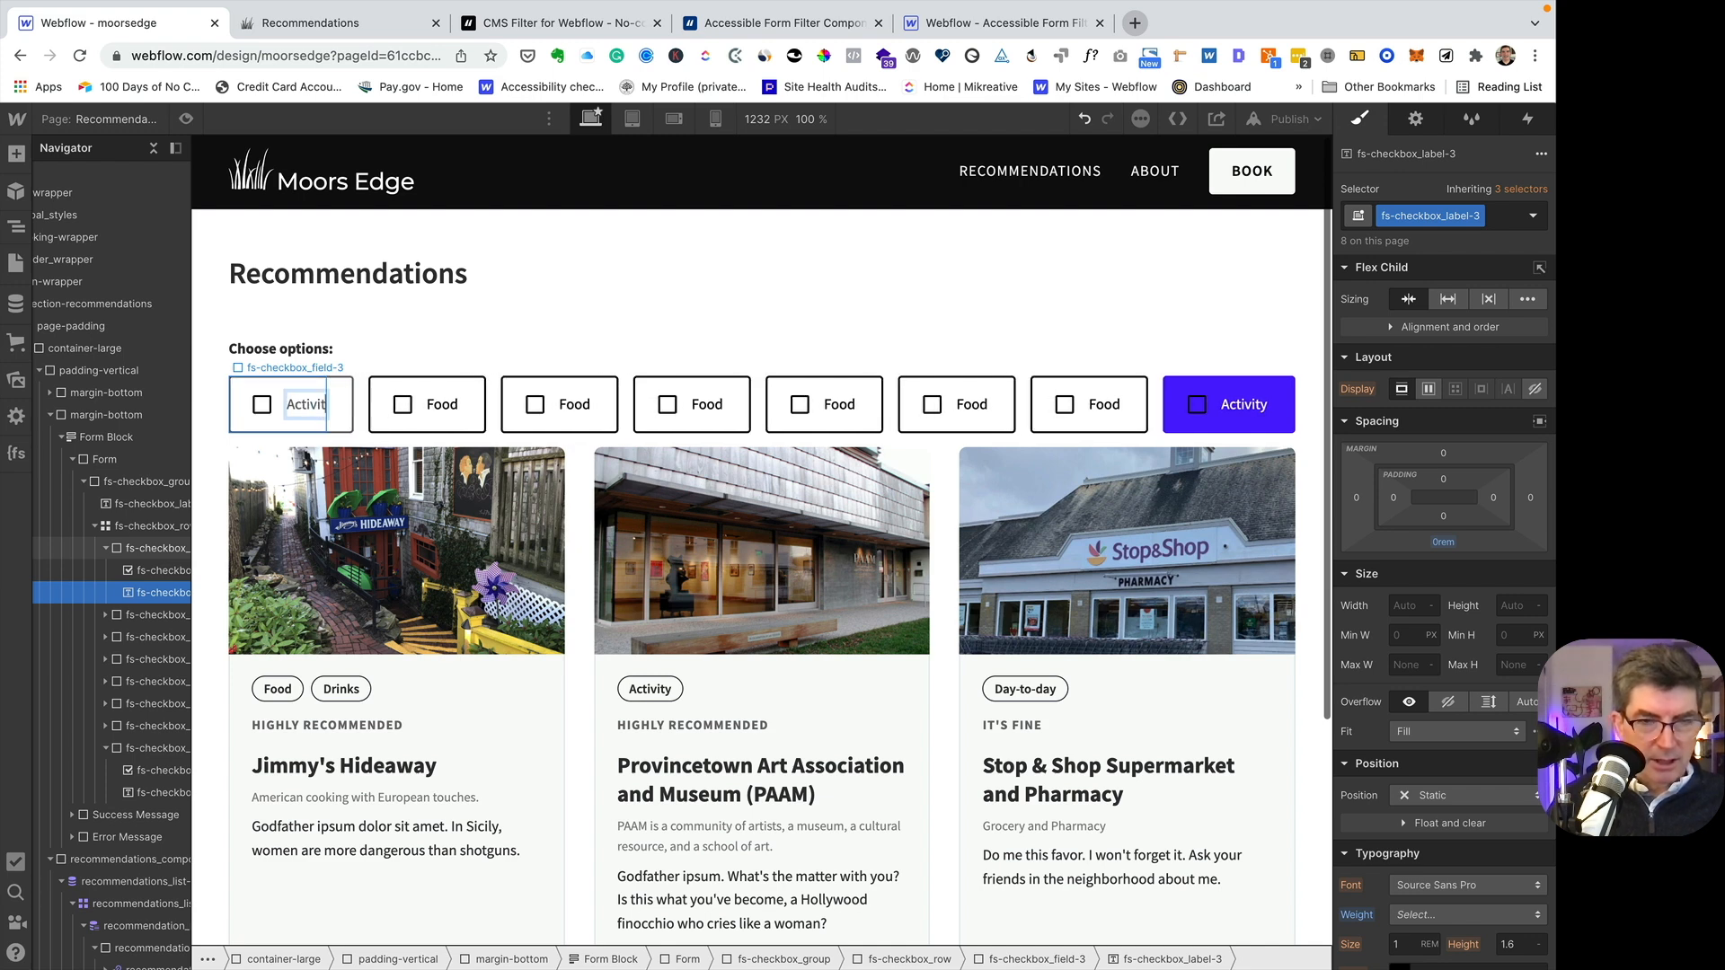
- Change the second checkbox's label text to Day-to-Day and leave text editing
left_click(448, 406)
double_click(448, 405)
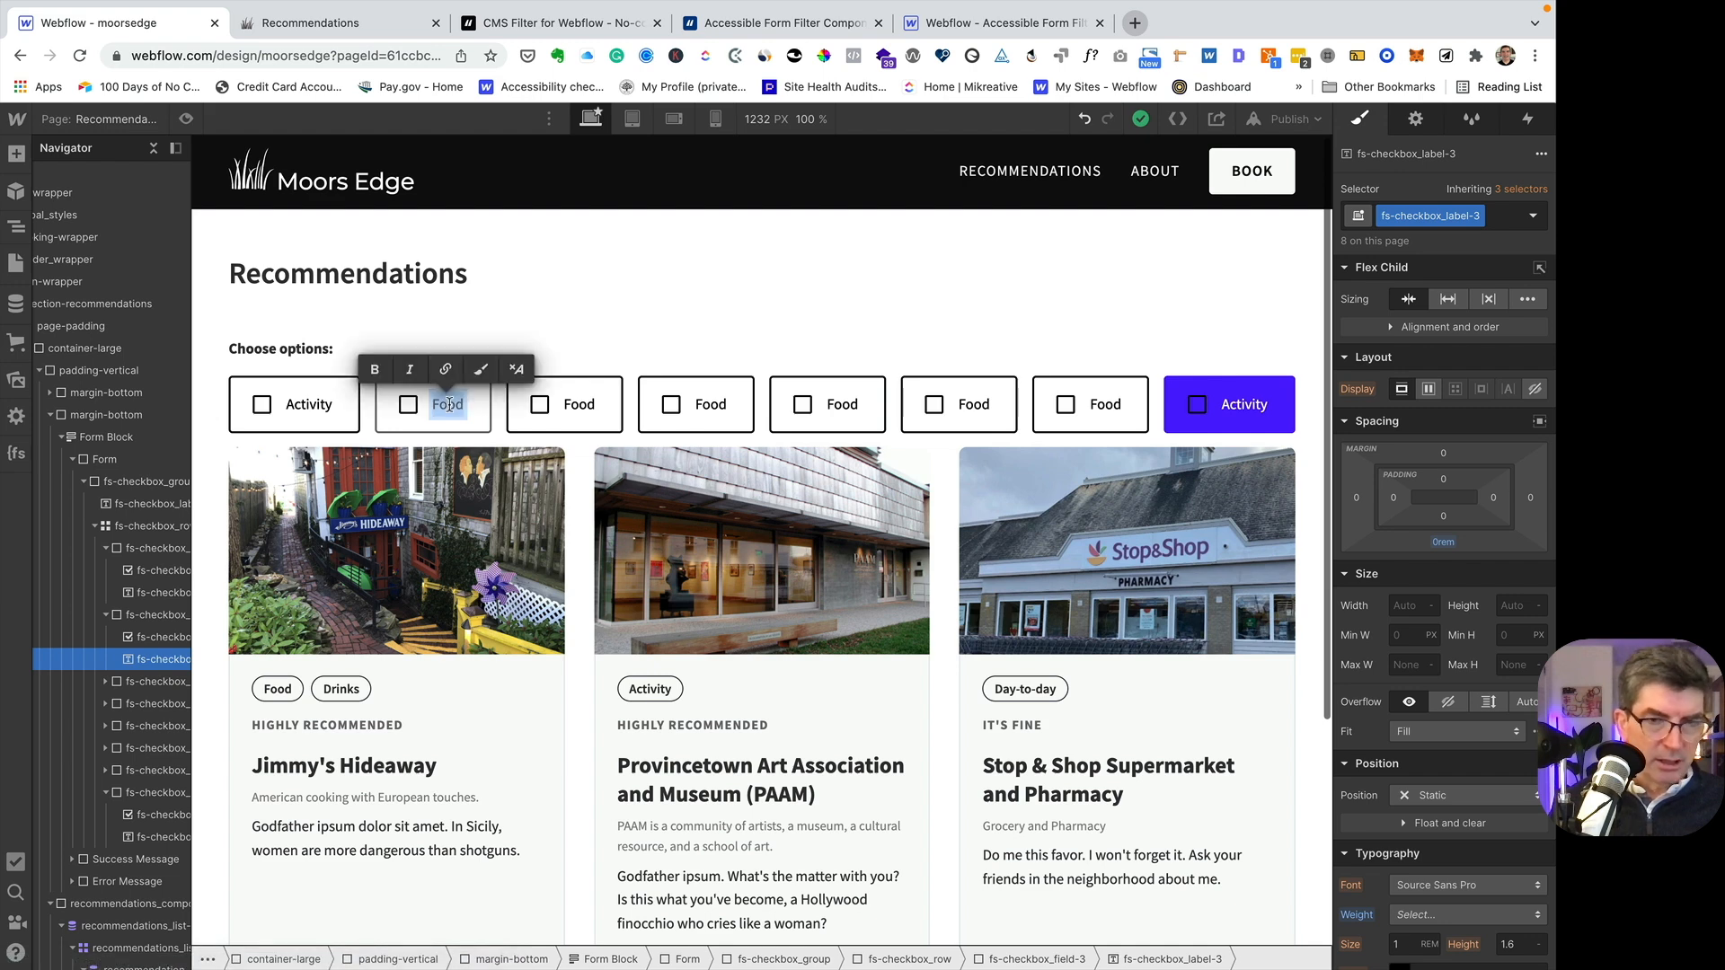
type("Day")
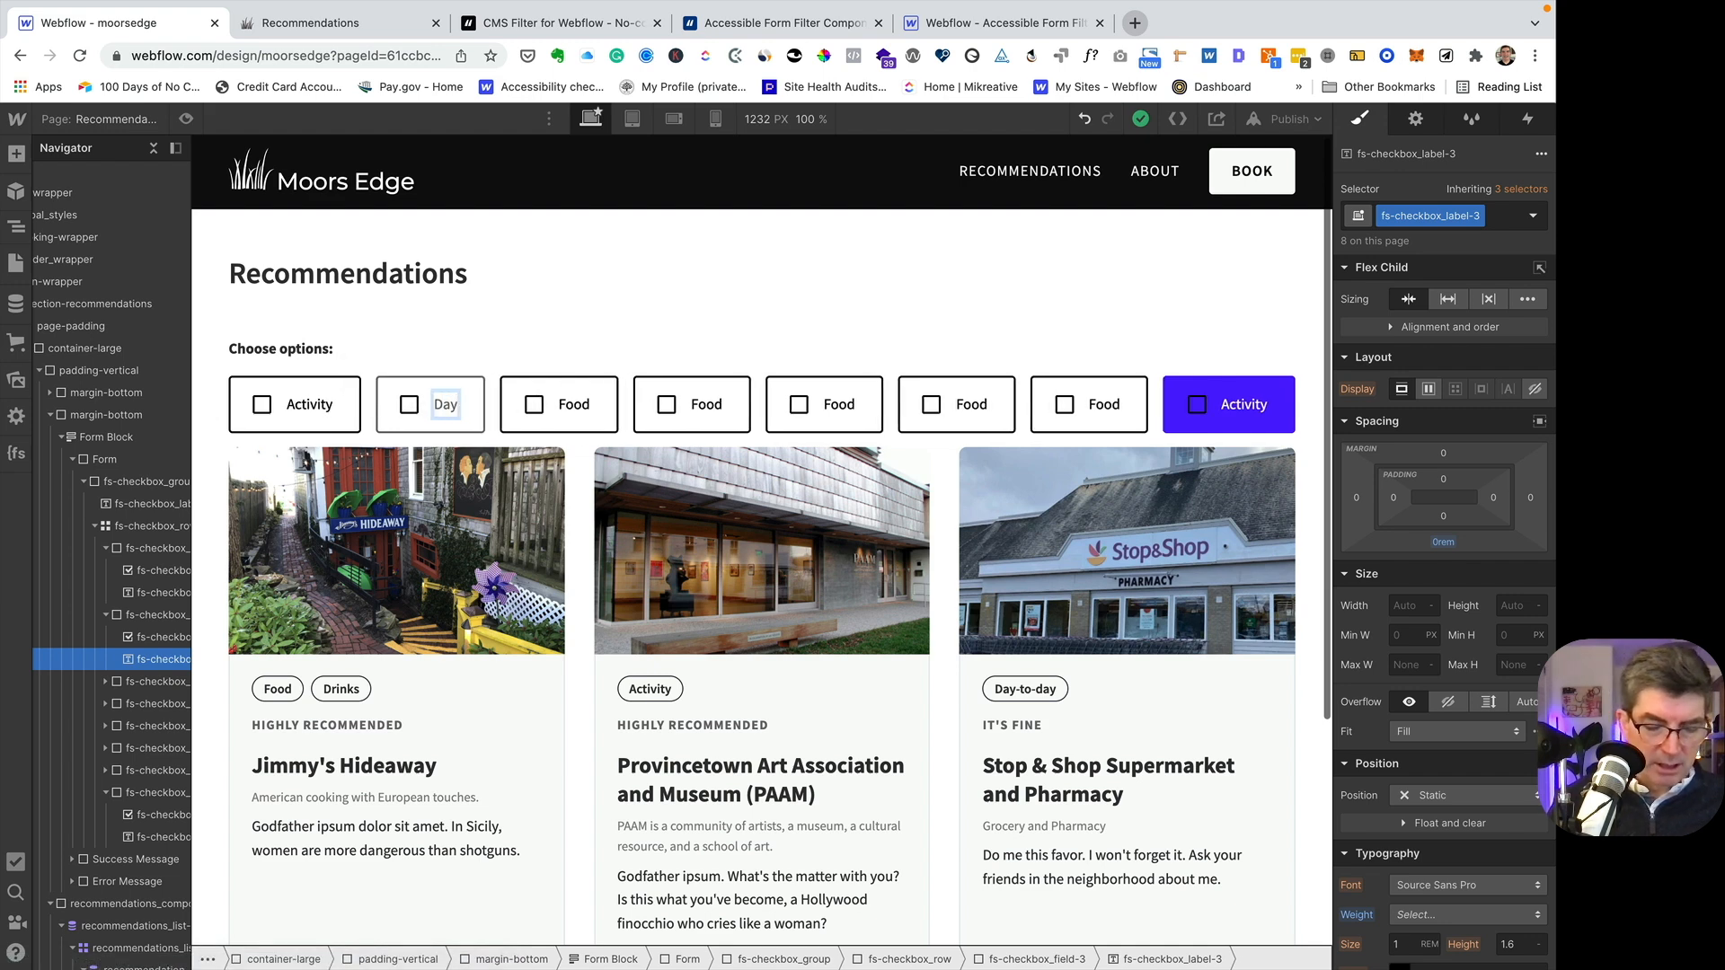
type("-to-Day")
key("Escape")
- Change the third checkbox's label text to Drinks
left_click(603, 408)
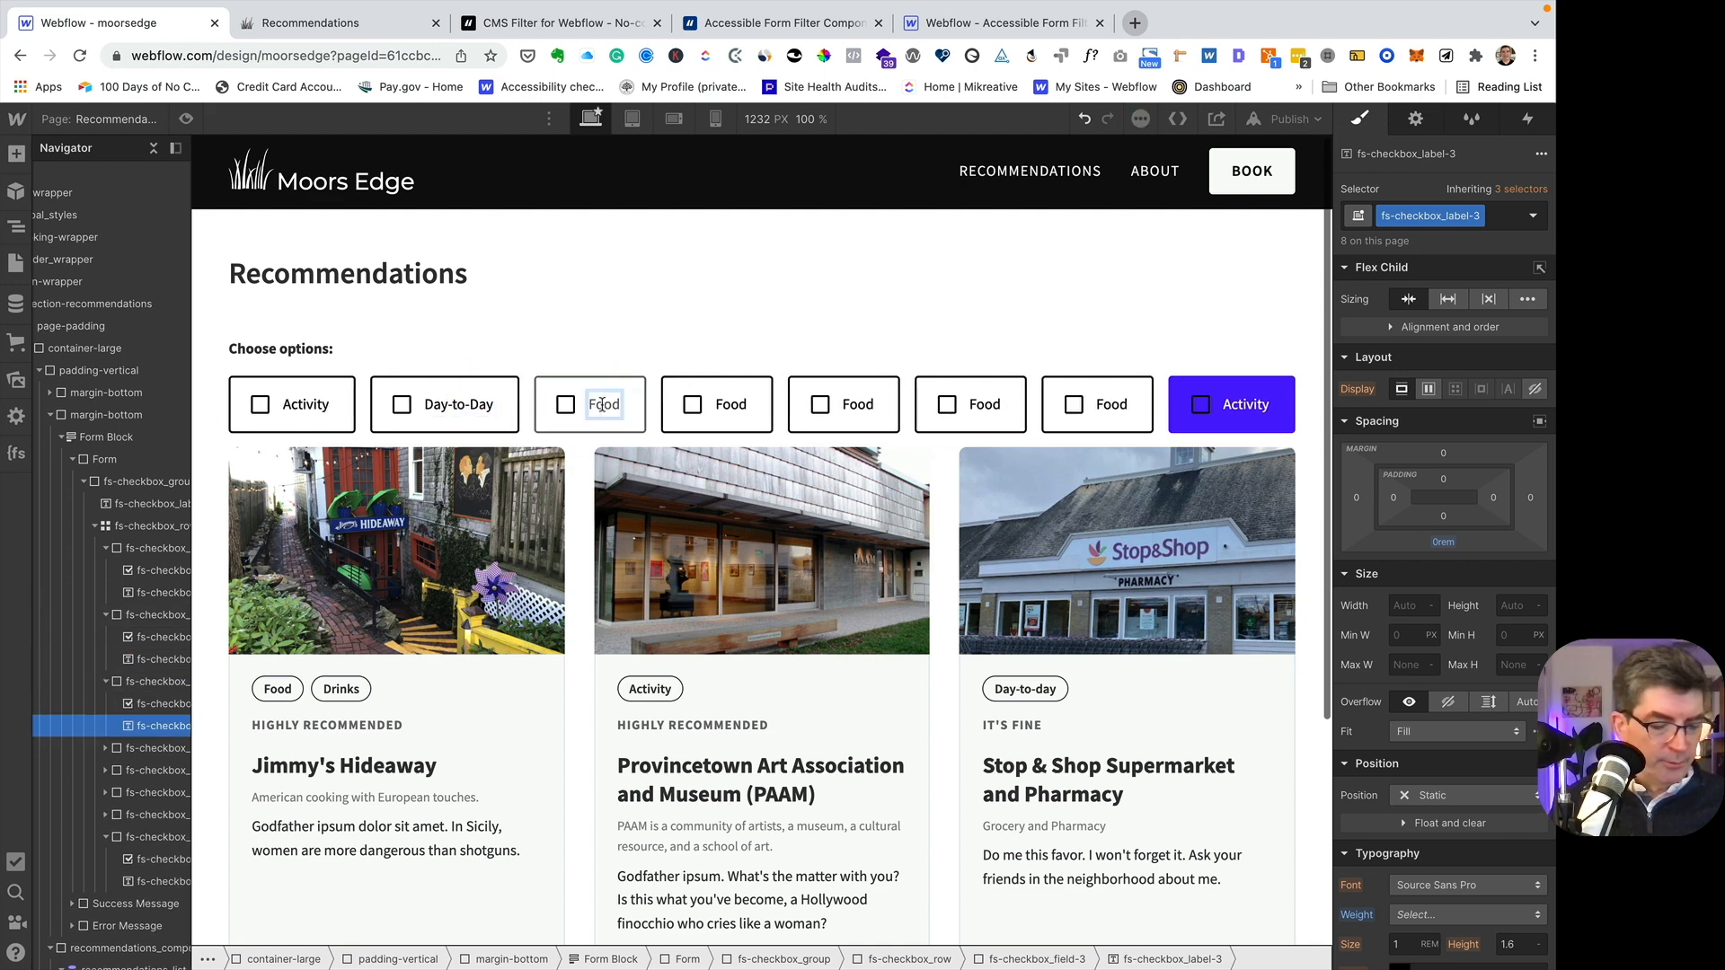
double_click(602, 405)
type("Drinks")
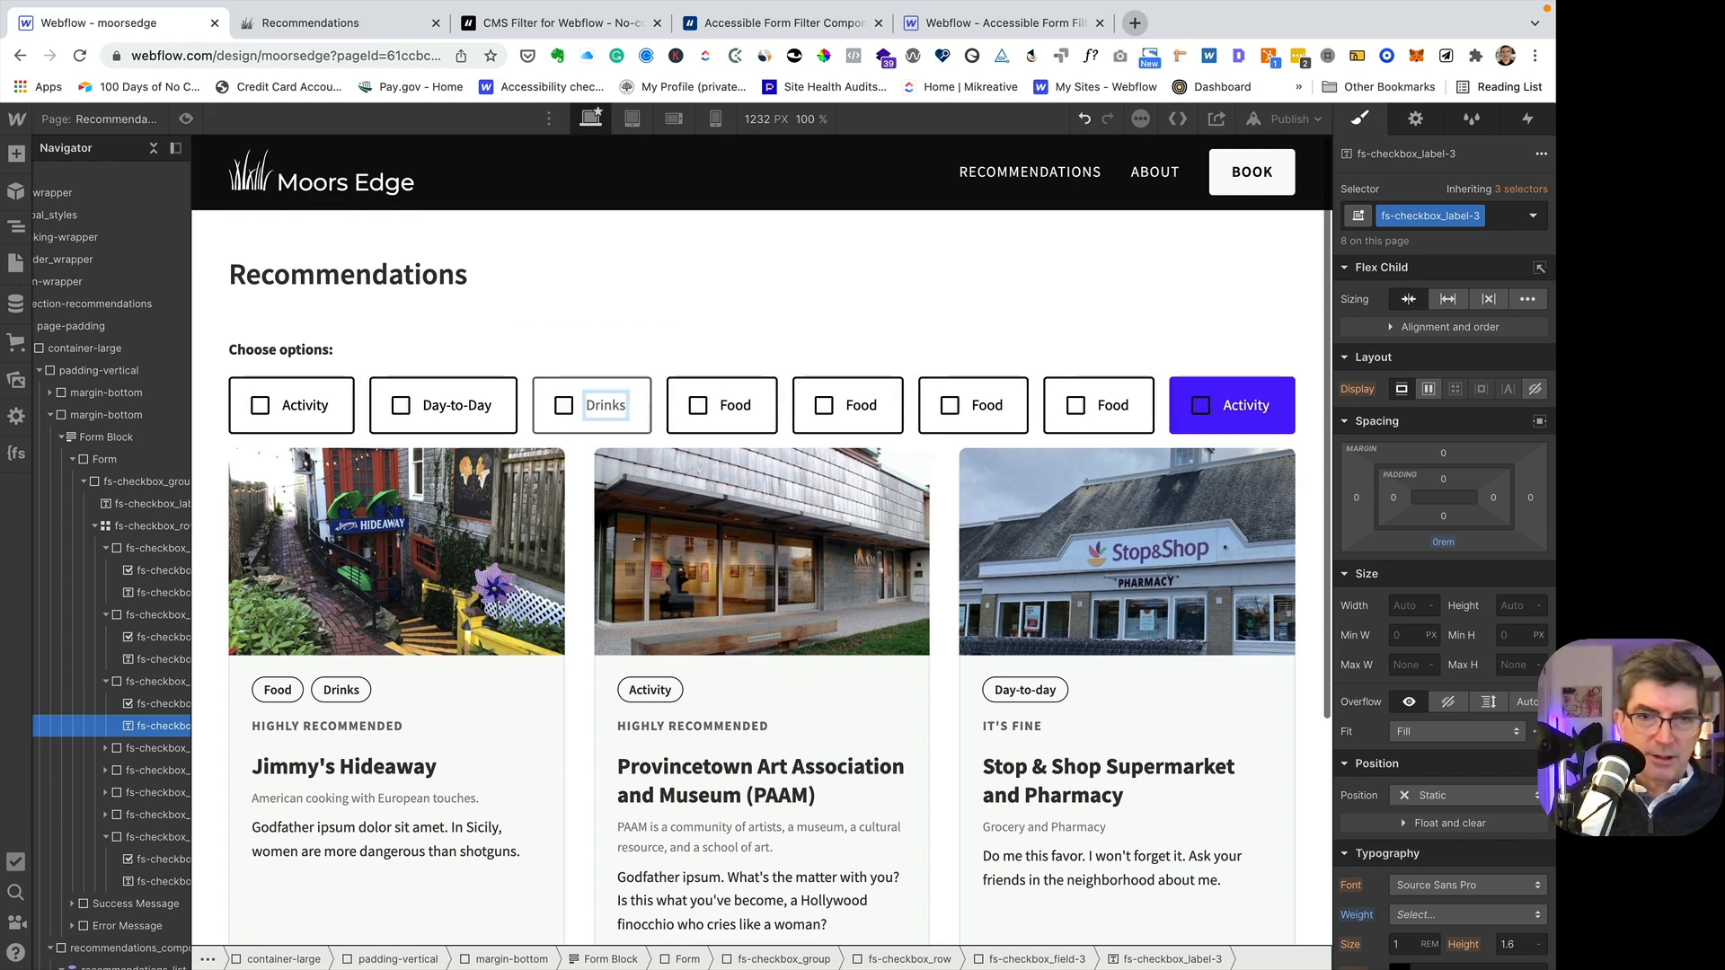
- Change the fourth checkbox's label text to Entertainment
scroll(604, 400, "down", 1)
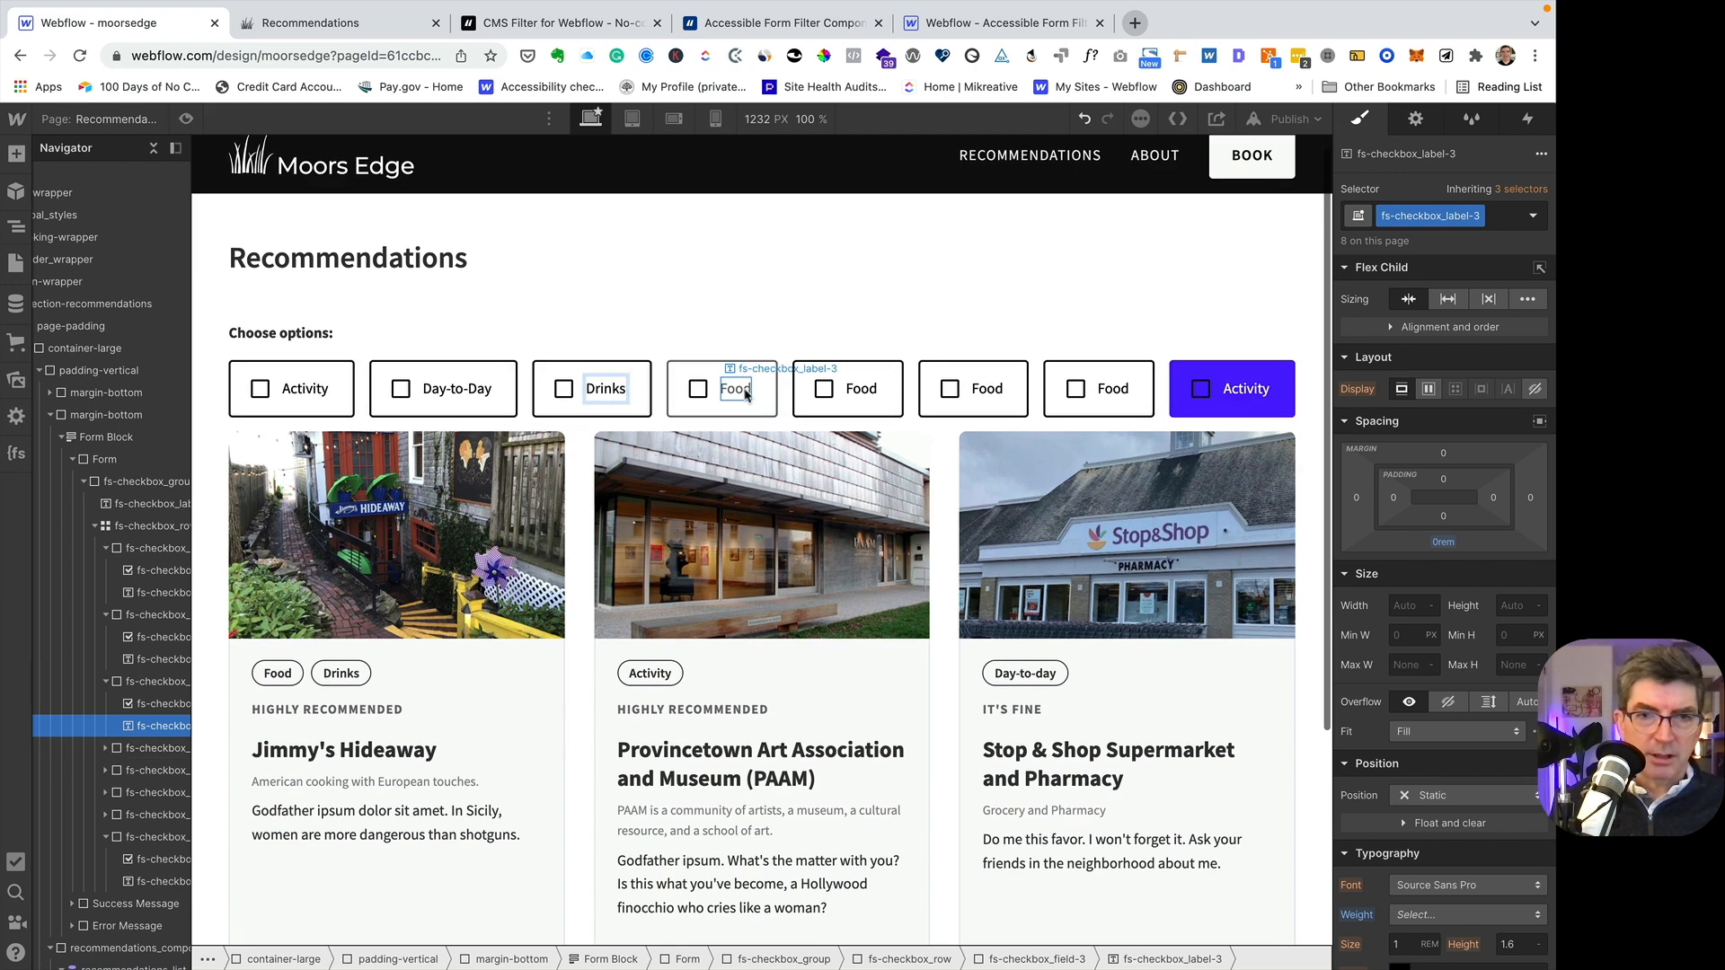
left_click(735, 390)
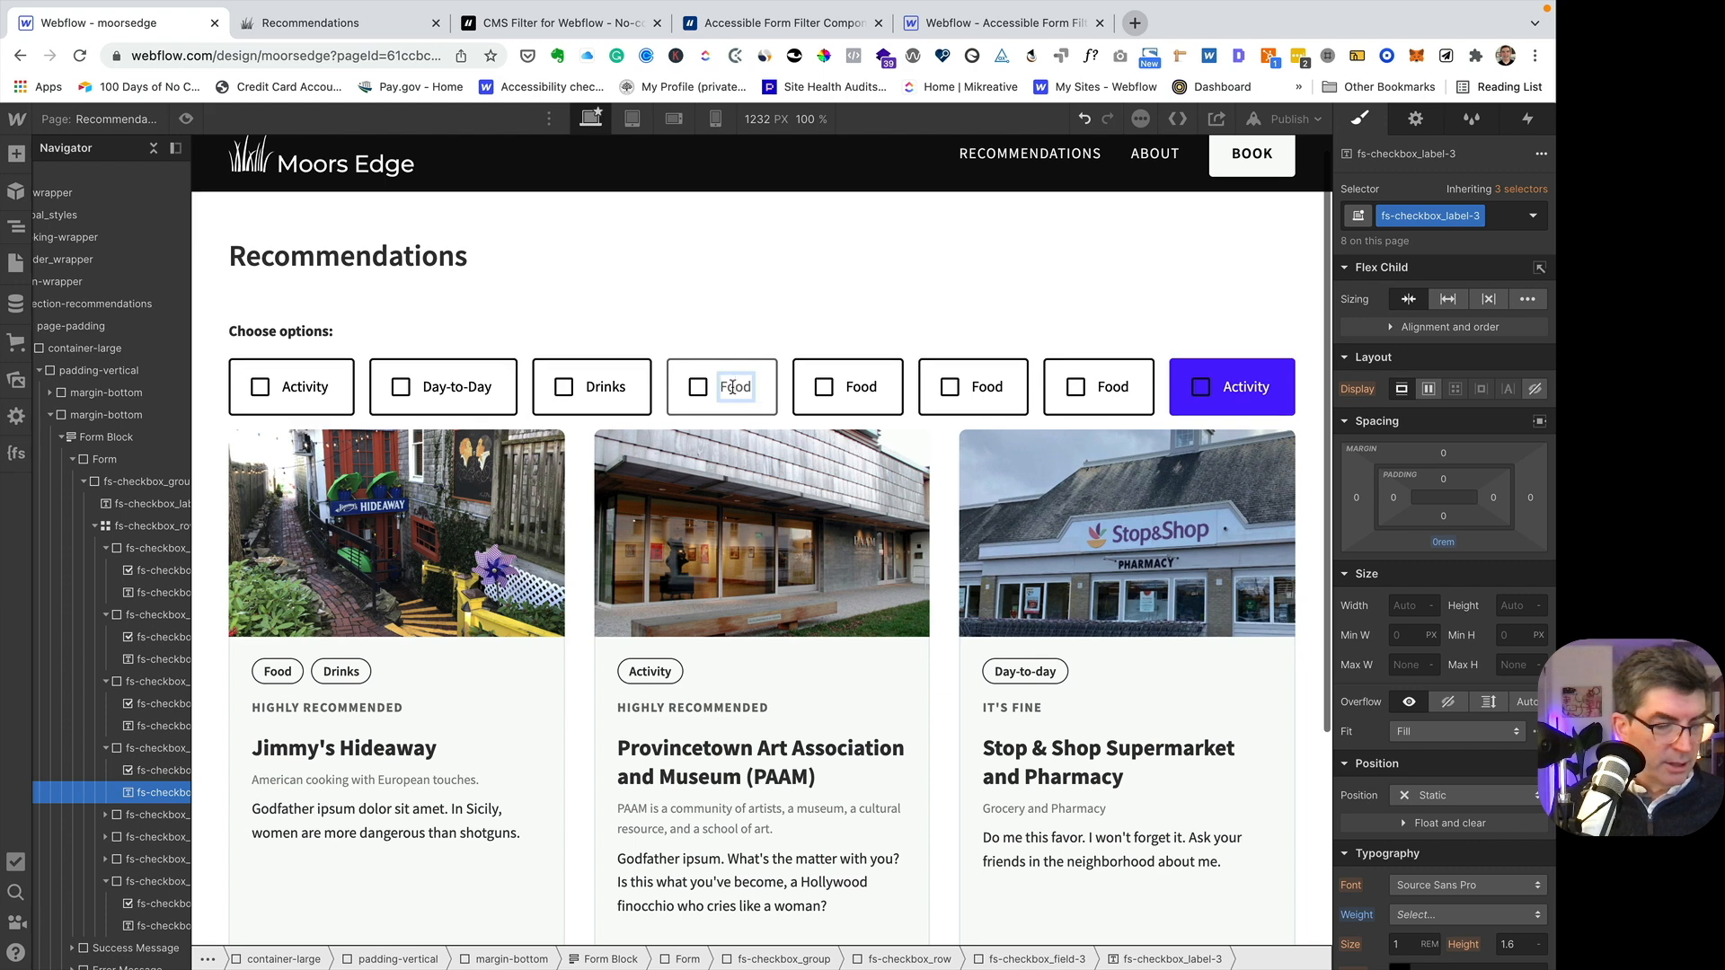
double_click(732, 387)
type("E")
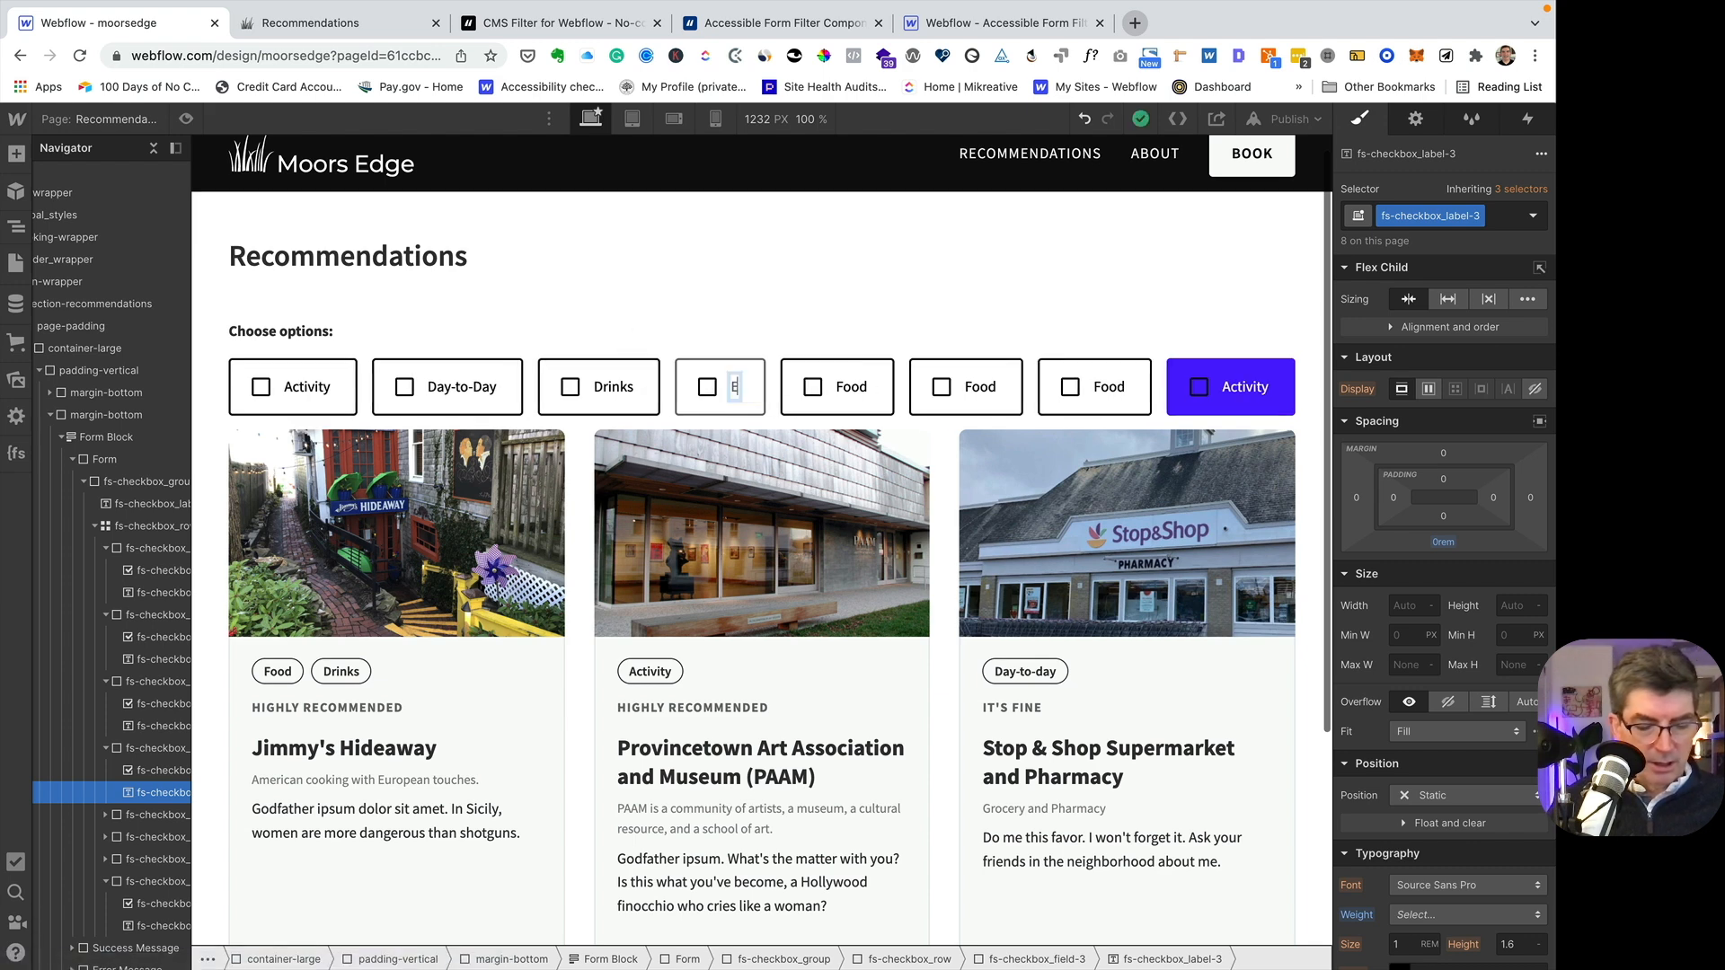
type("nter")
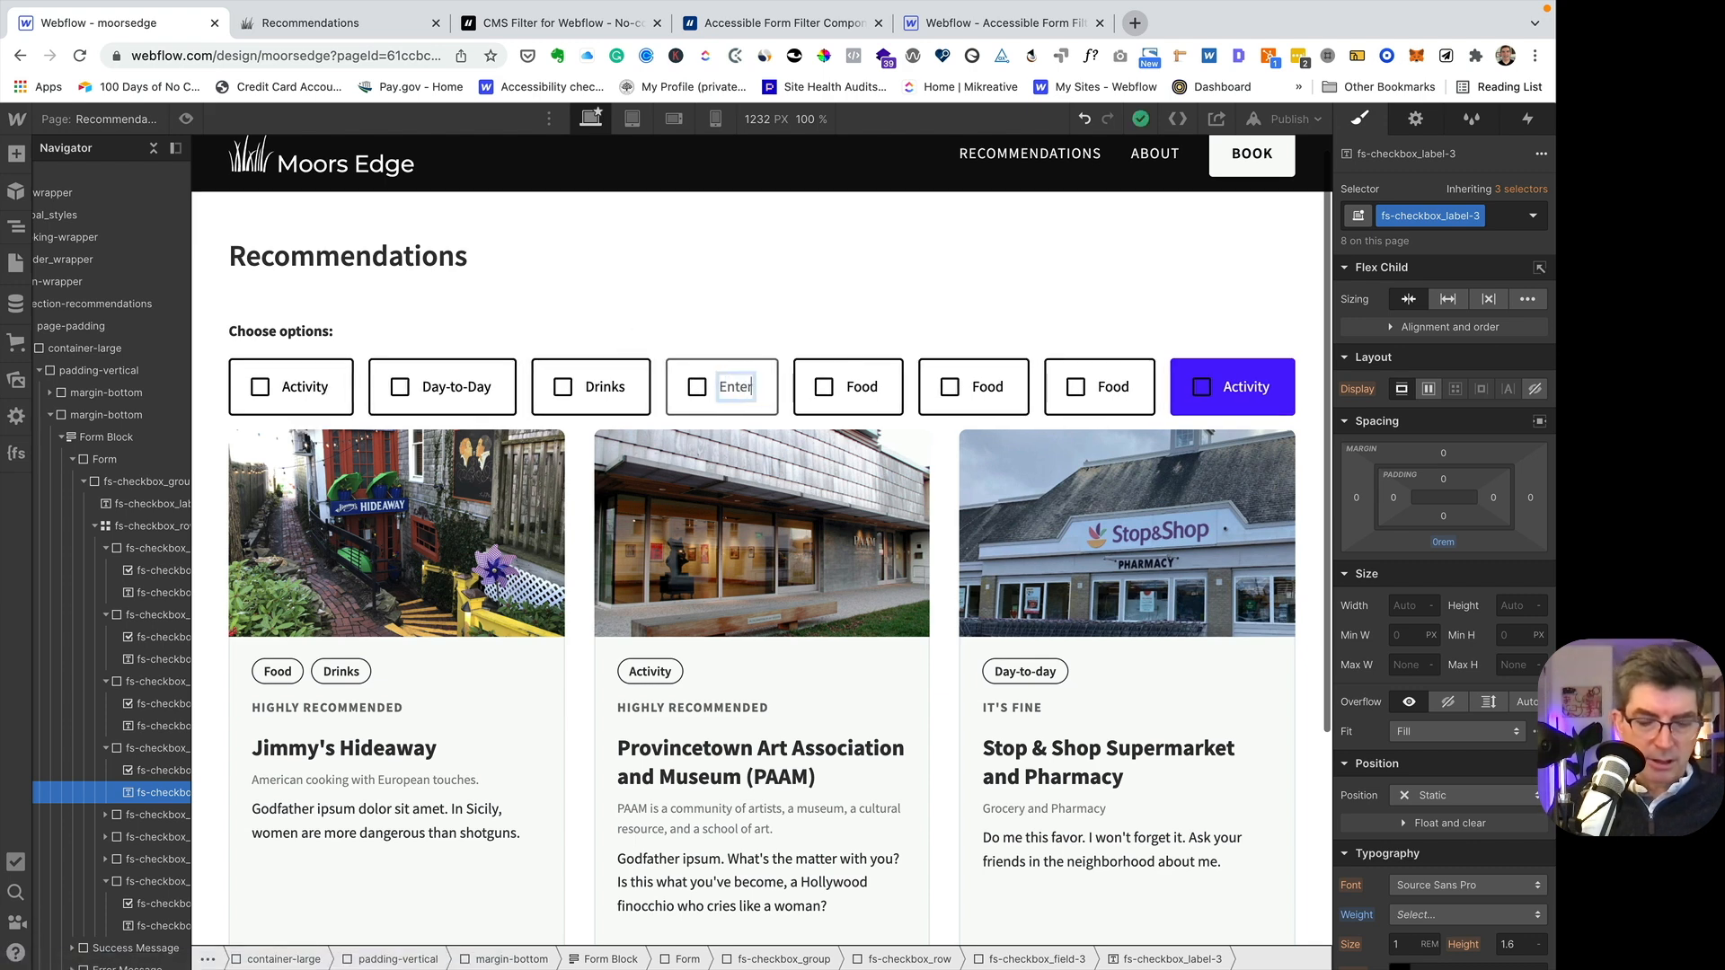
type("tainment")
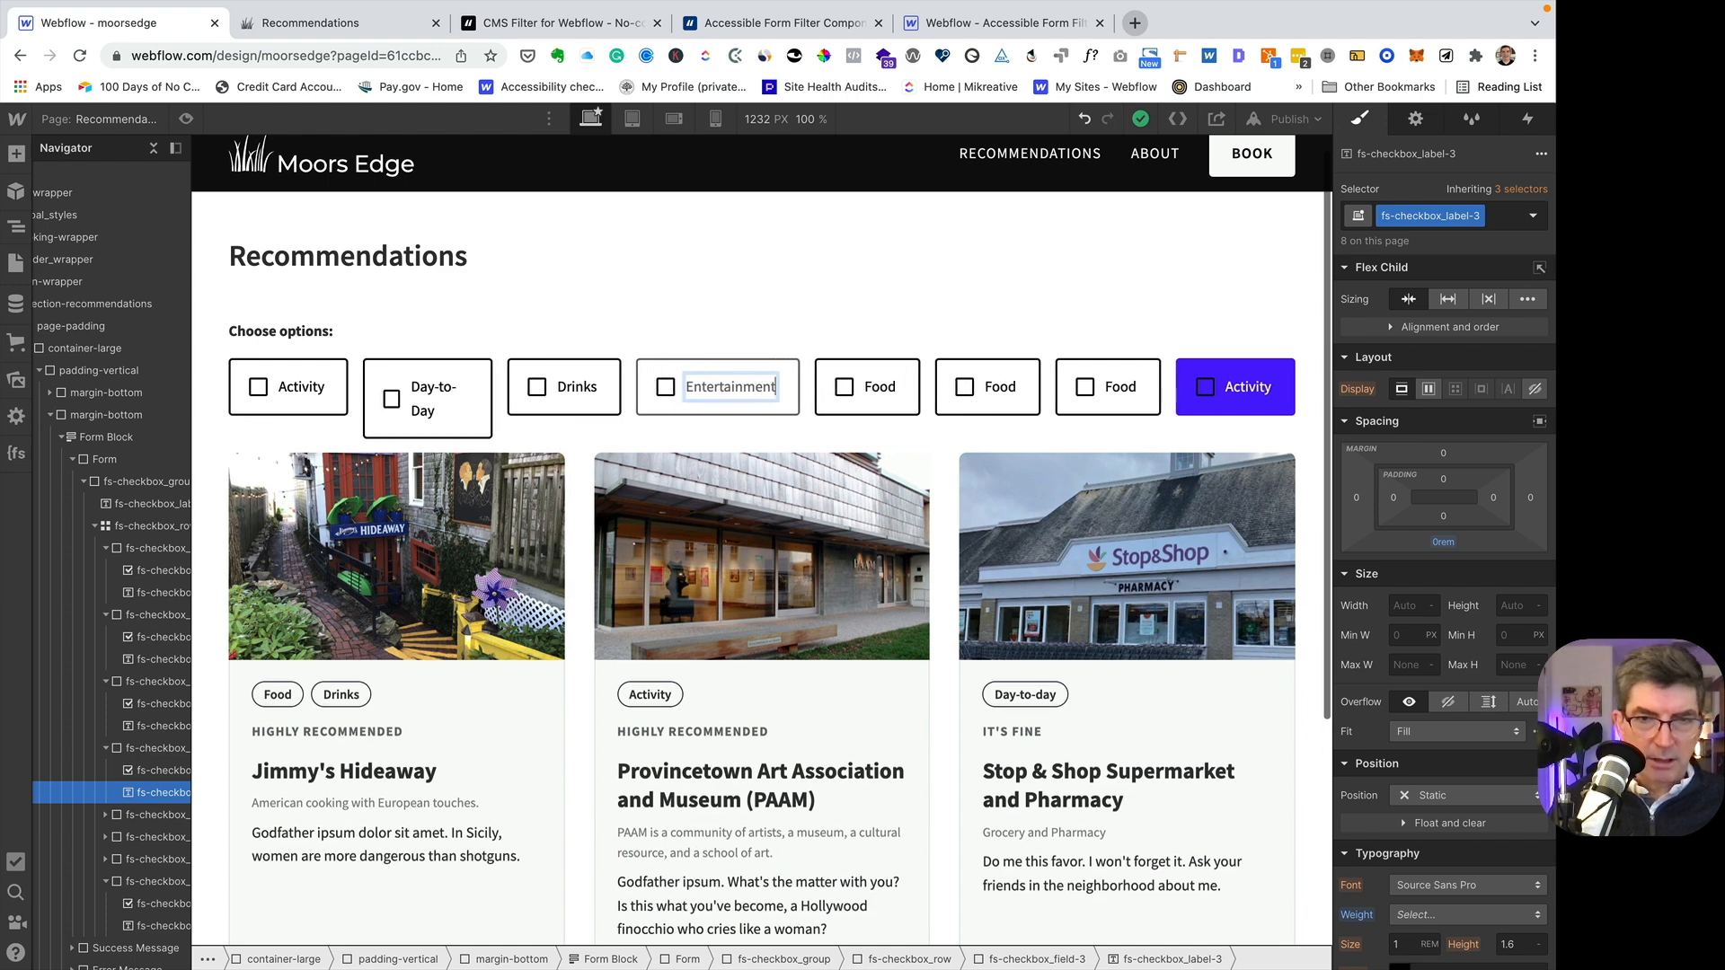
- Keep the fifth checkbox labelled Food and change the sixth checkbox's label text to Health & Beauty
double_click(880, 387)
double_click(884, 386)
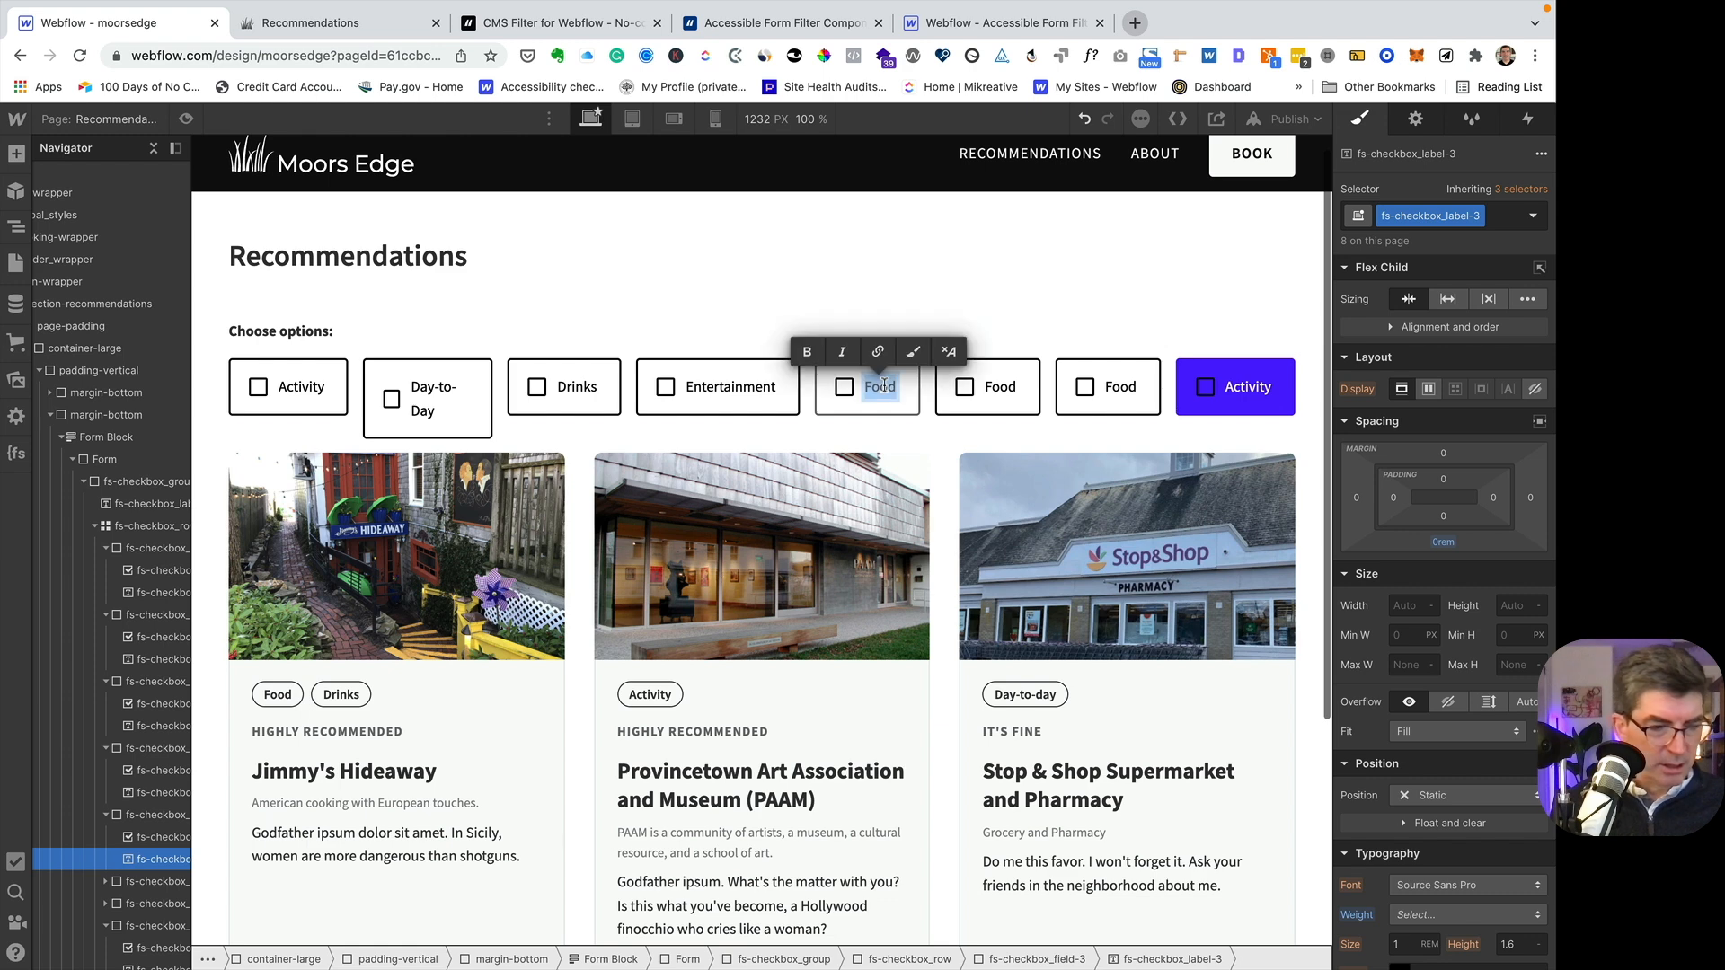
double_click(1000, 389)
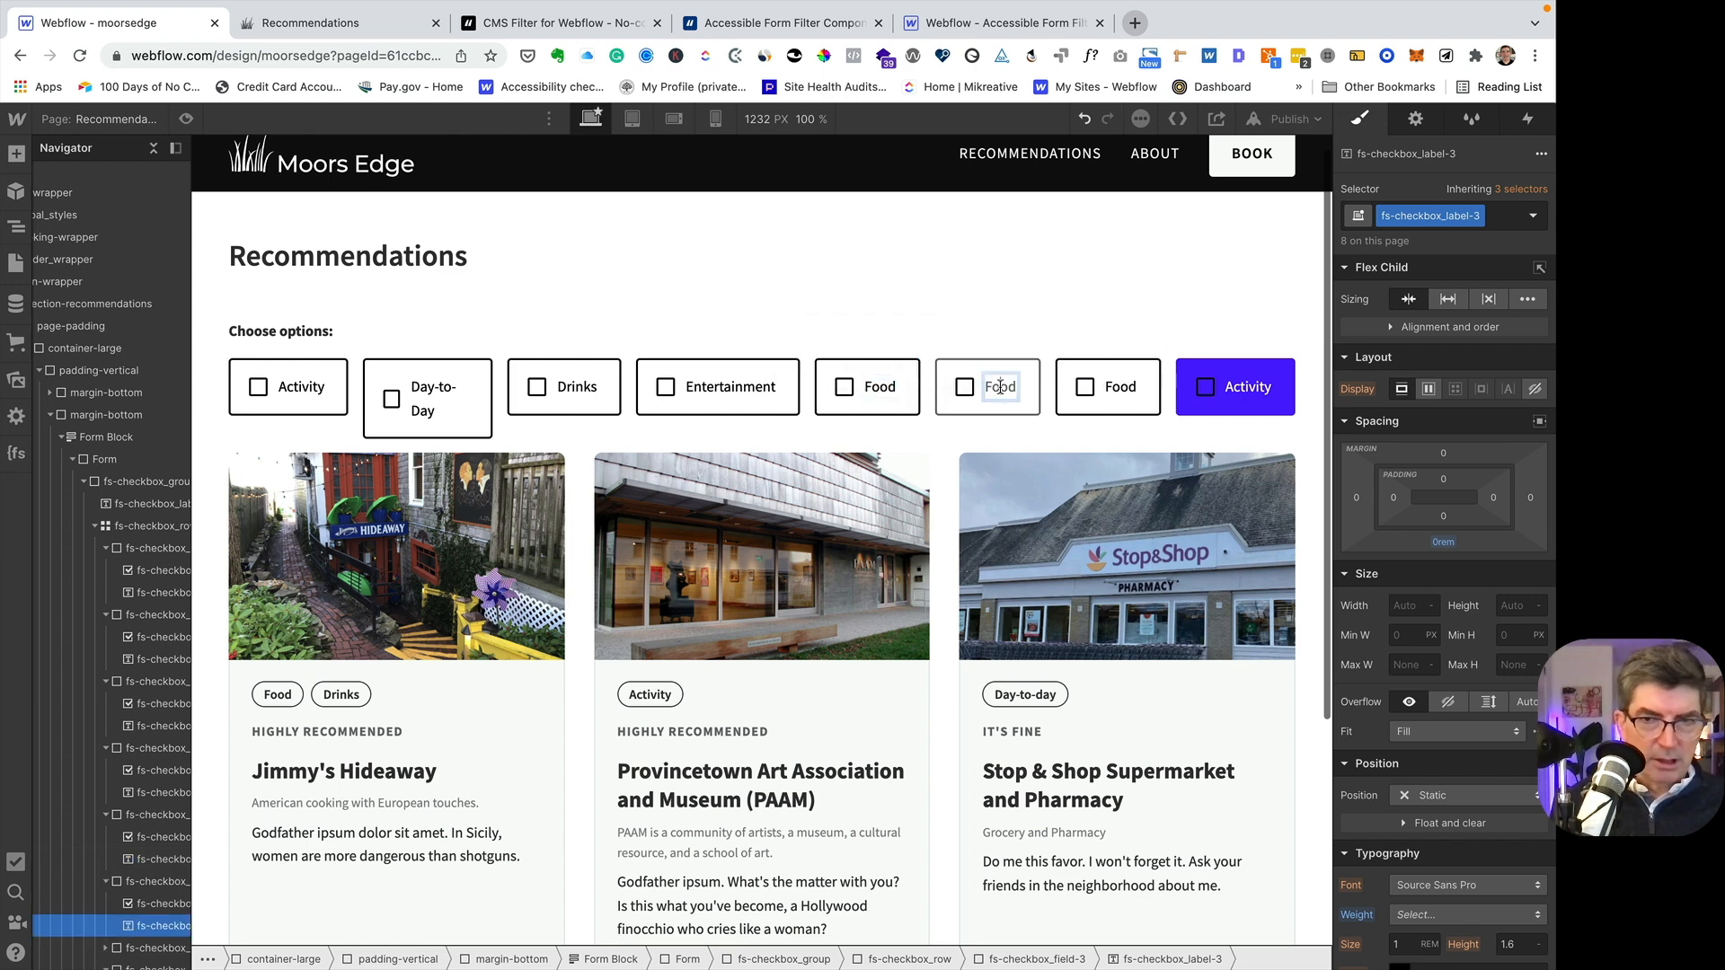
double_click(1000, 387)
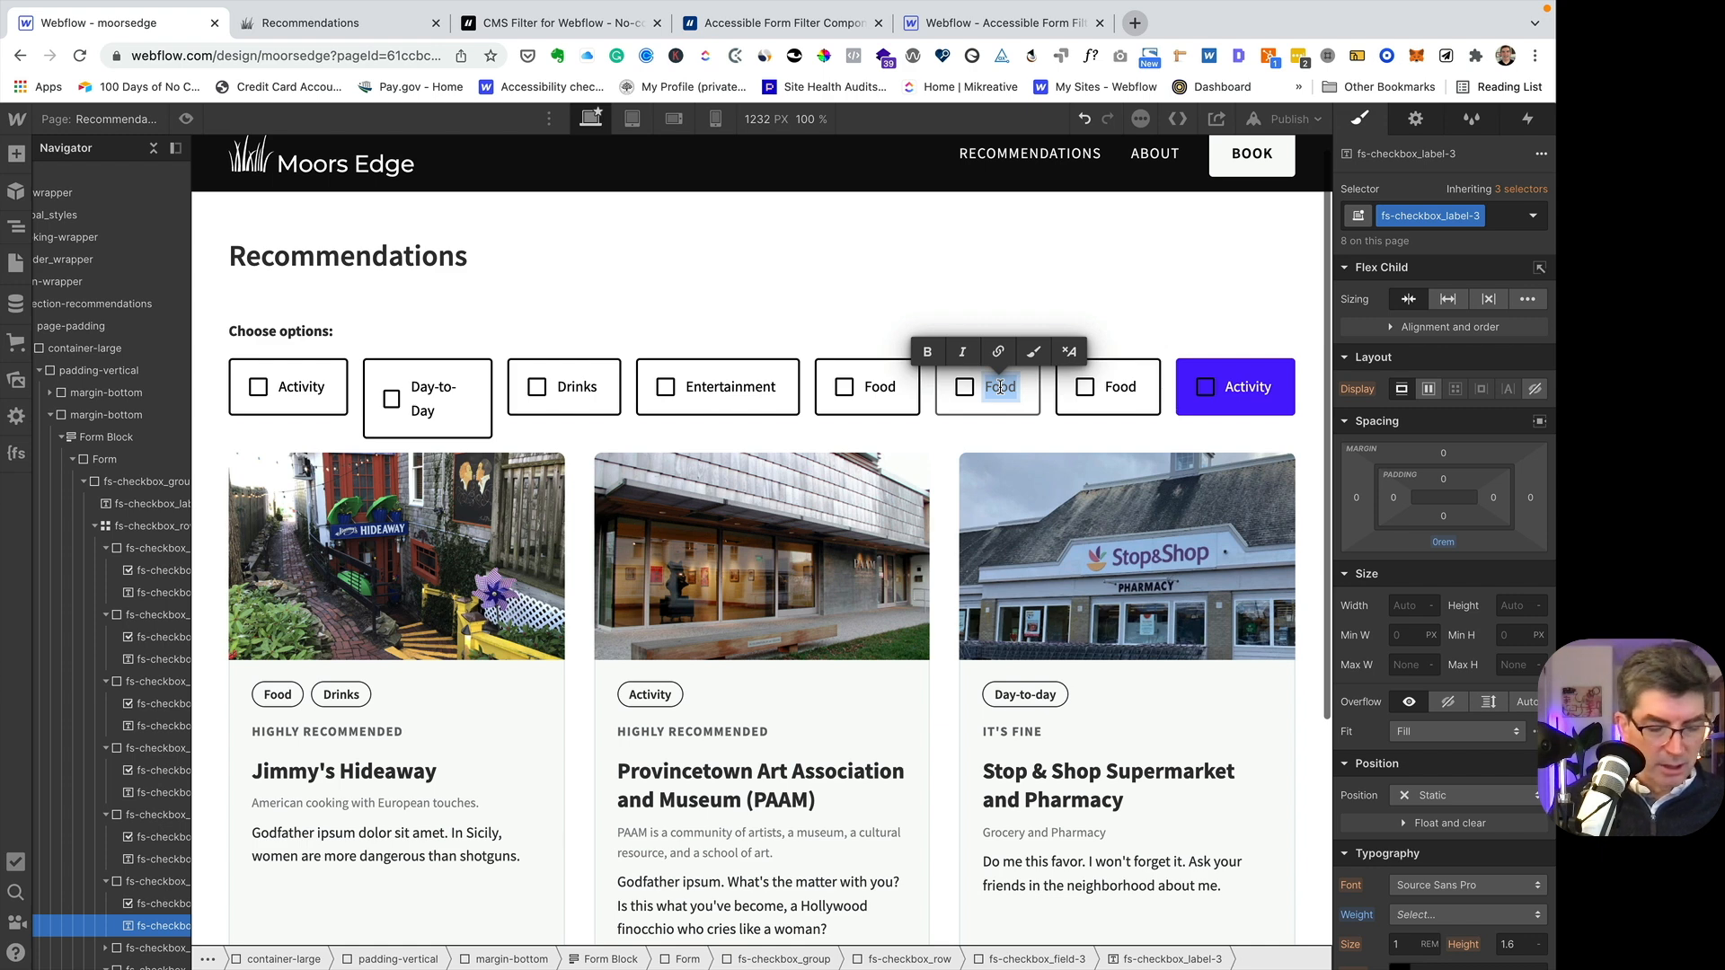
type("Health & Beauty")
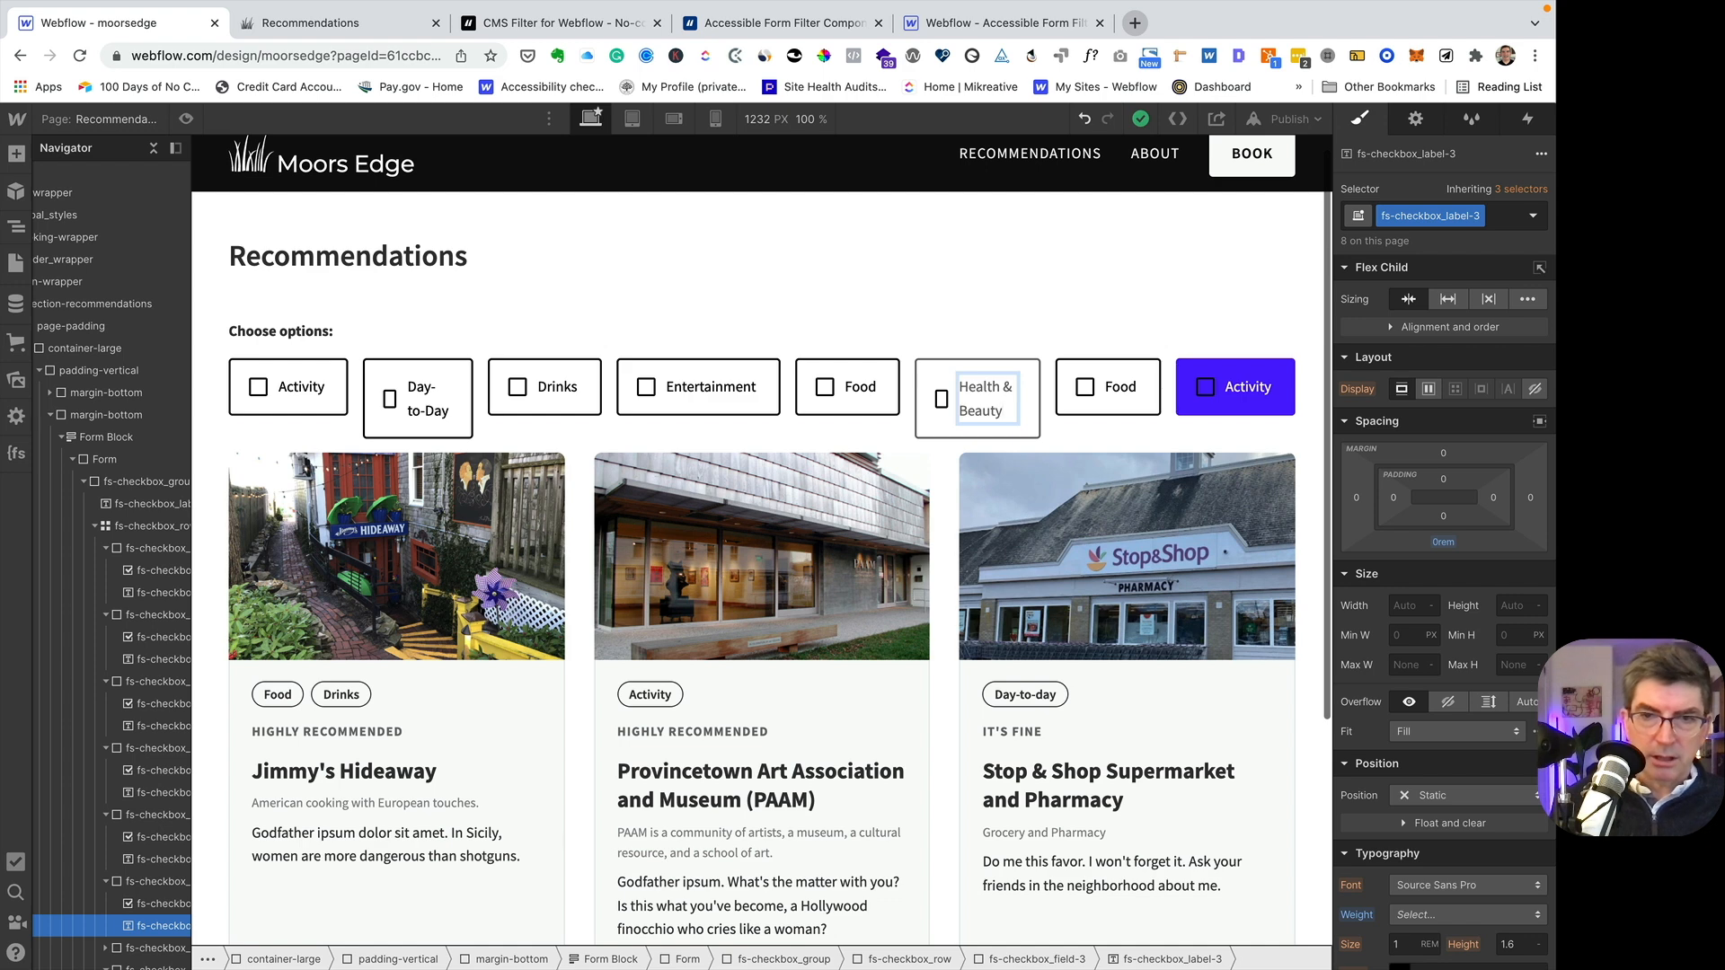
- Change the seventh checkbox's label text to Shopping
left_click(1118, 391)
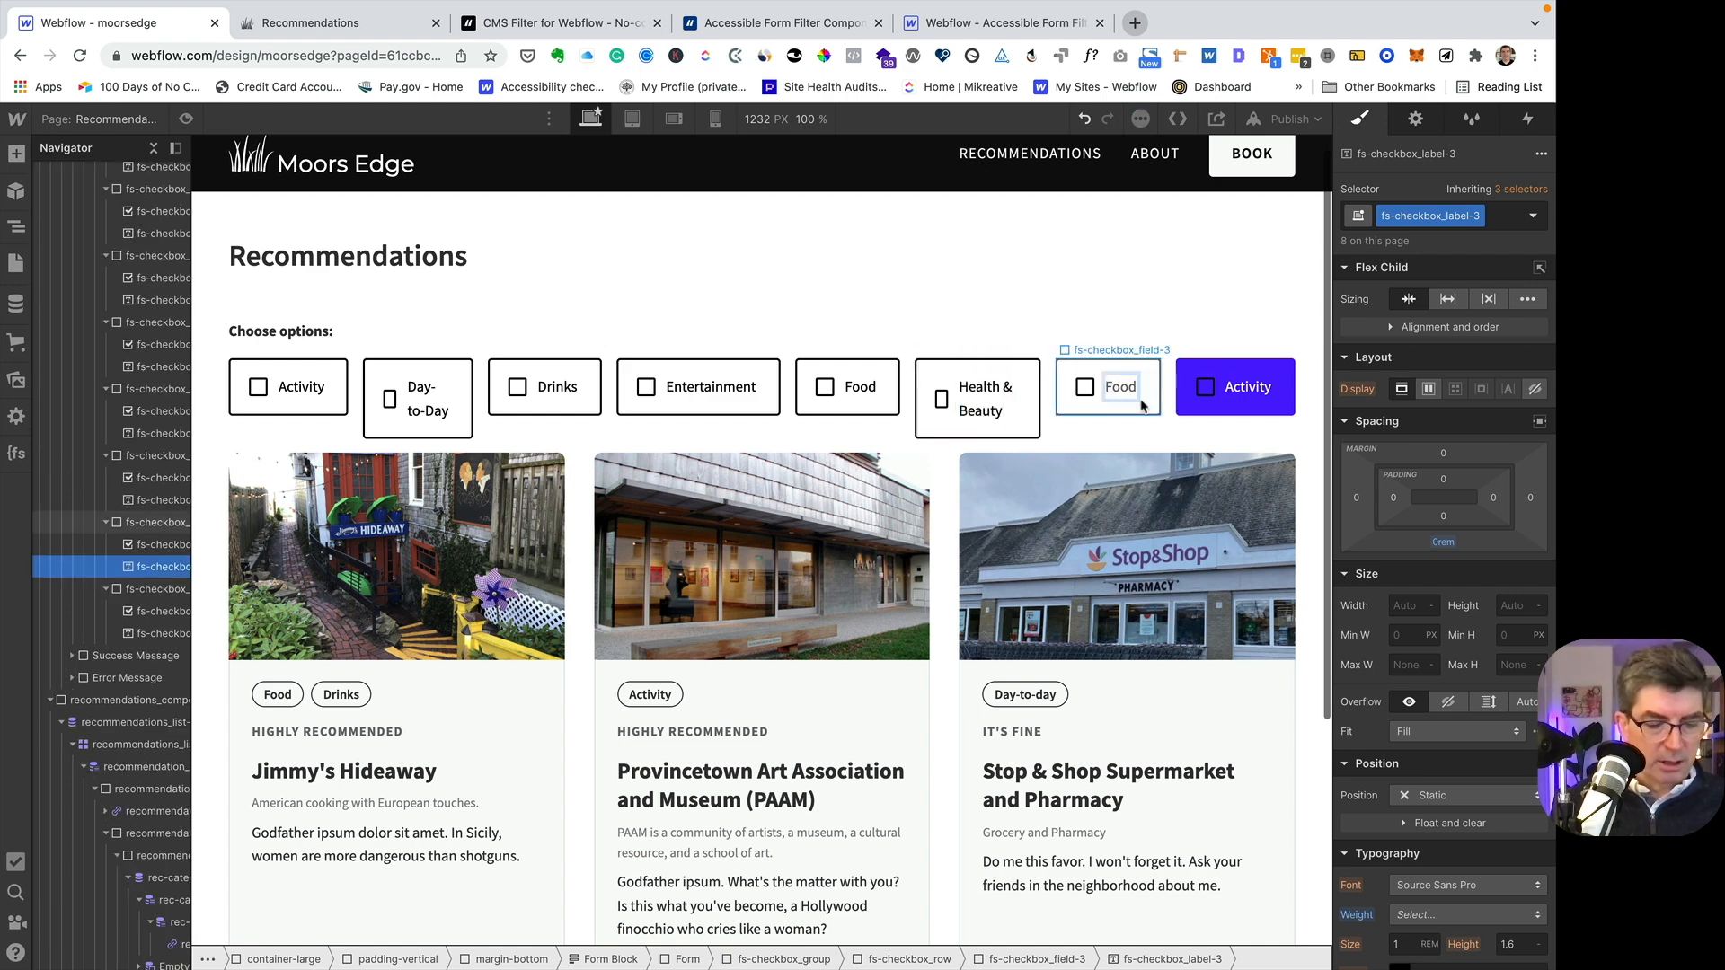
double_click(1139, 403)
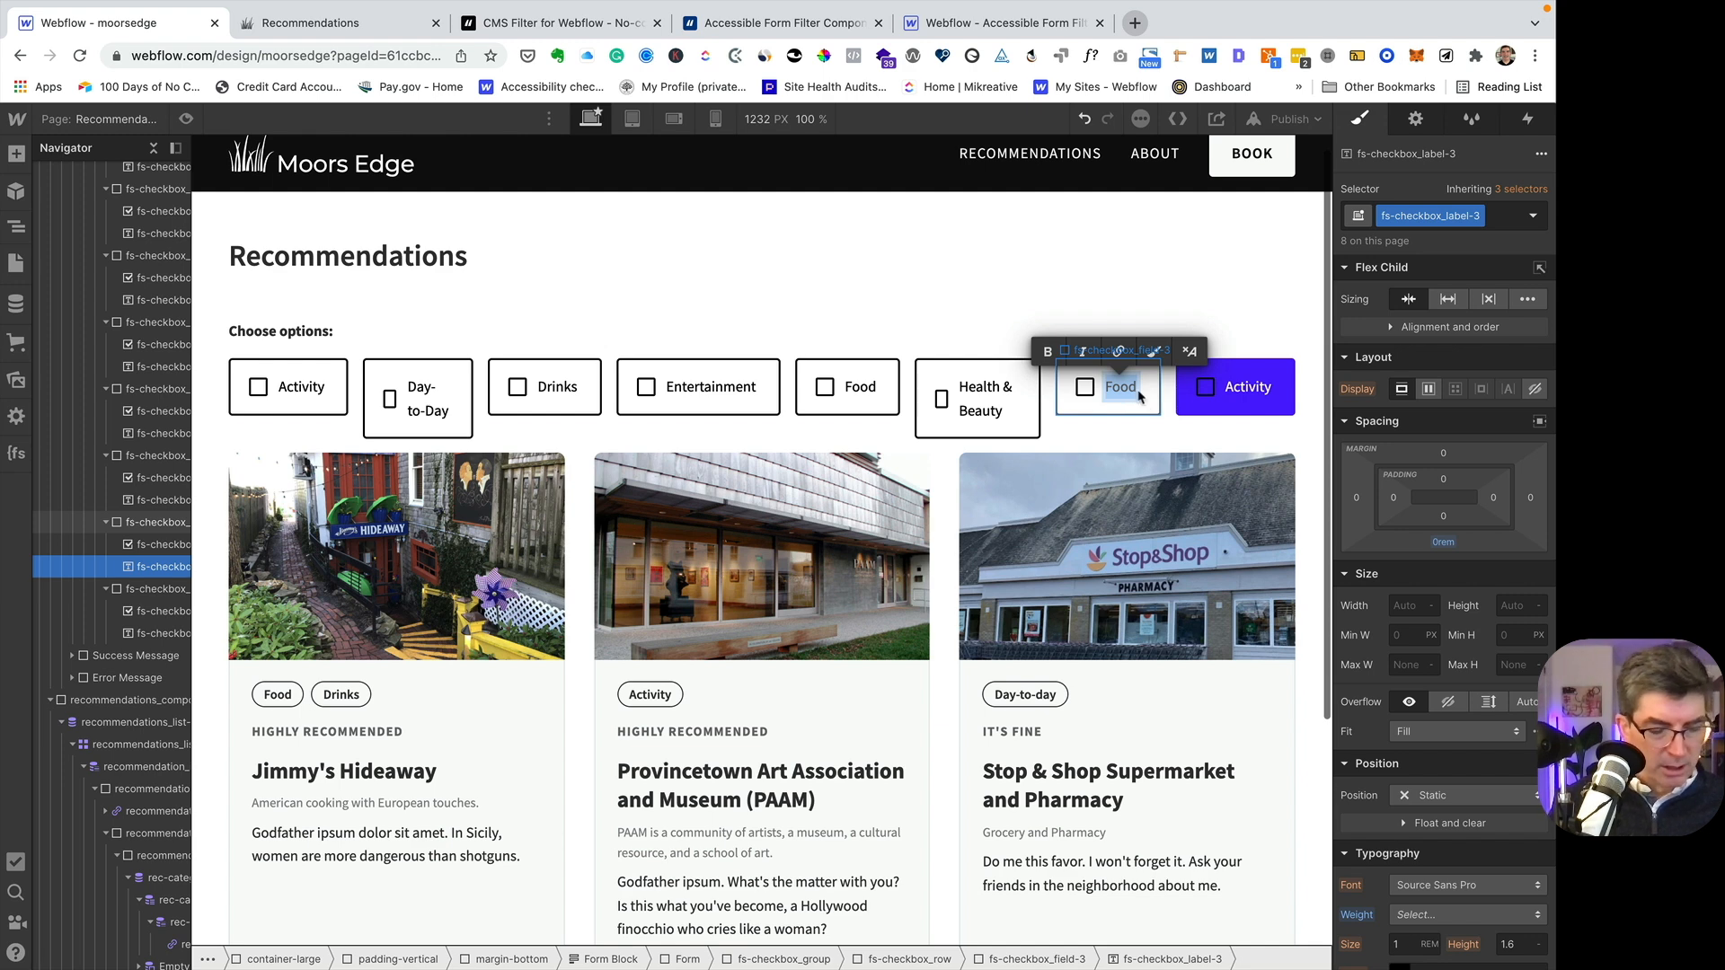
type("Shop")
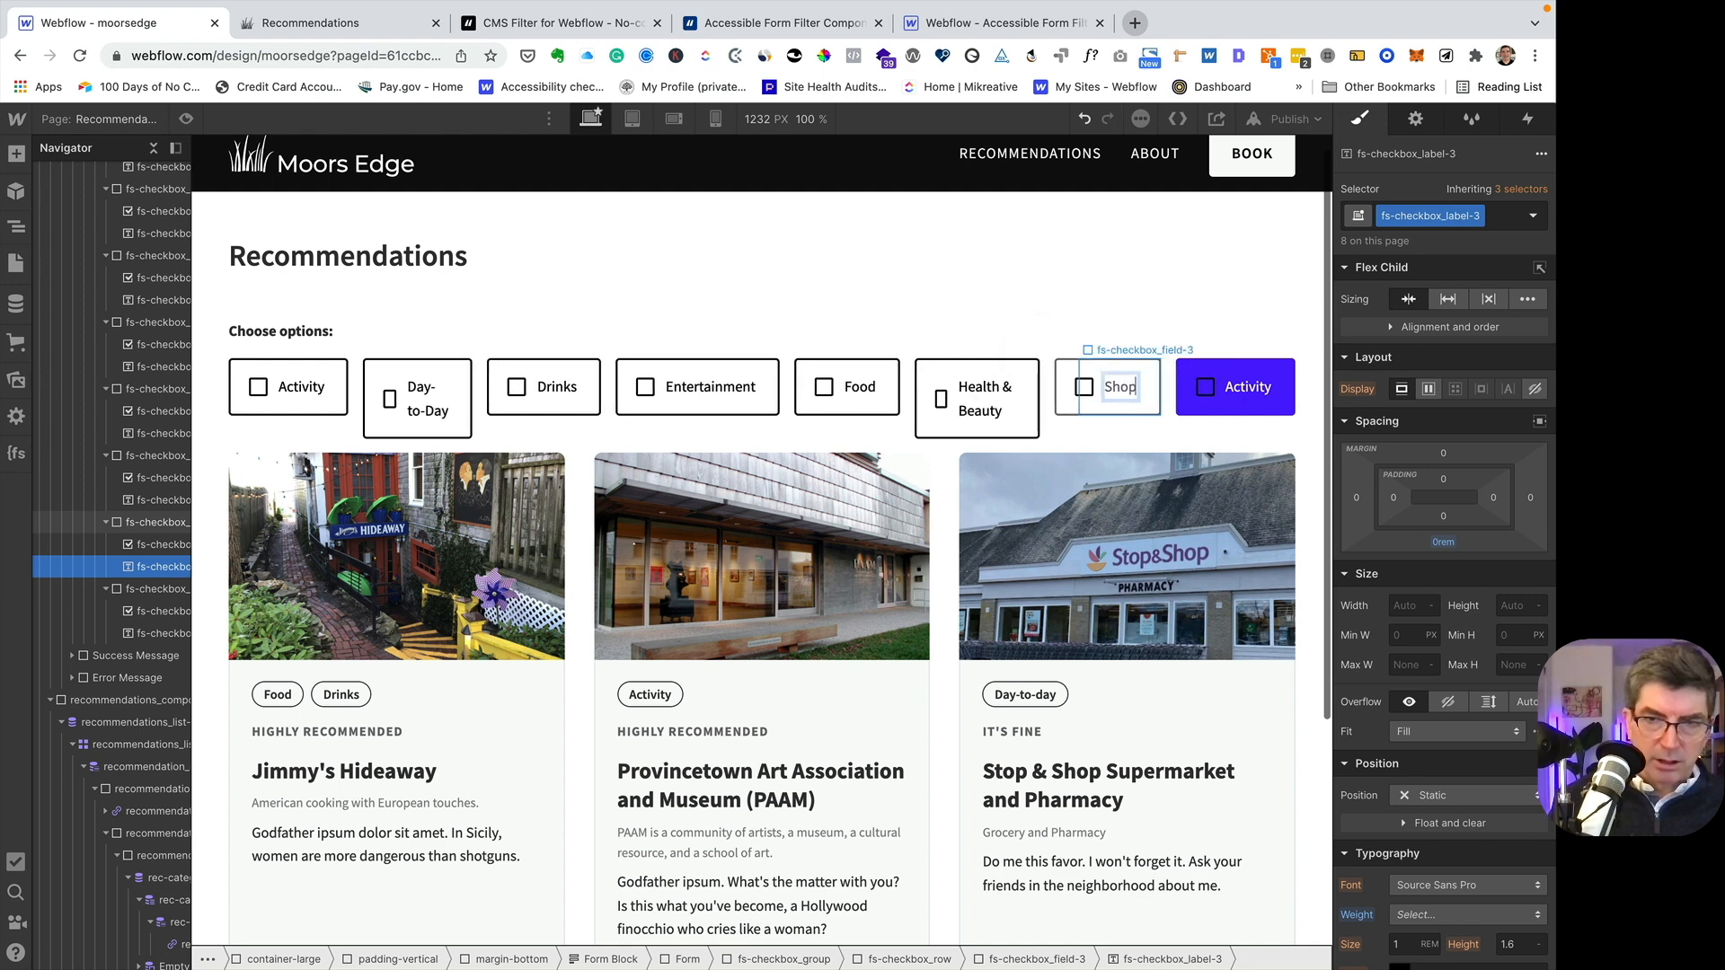
type("ping")
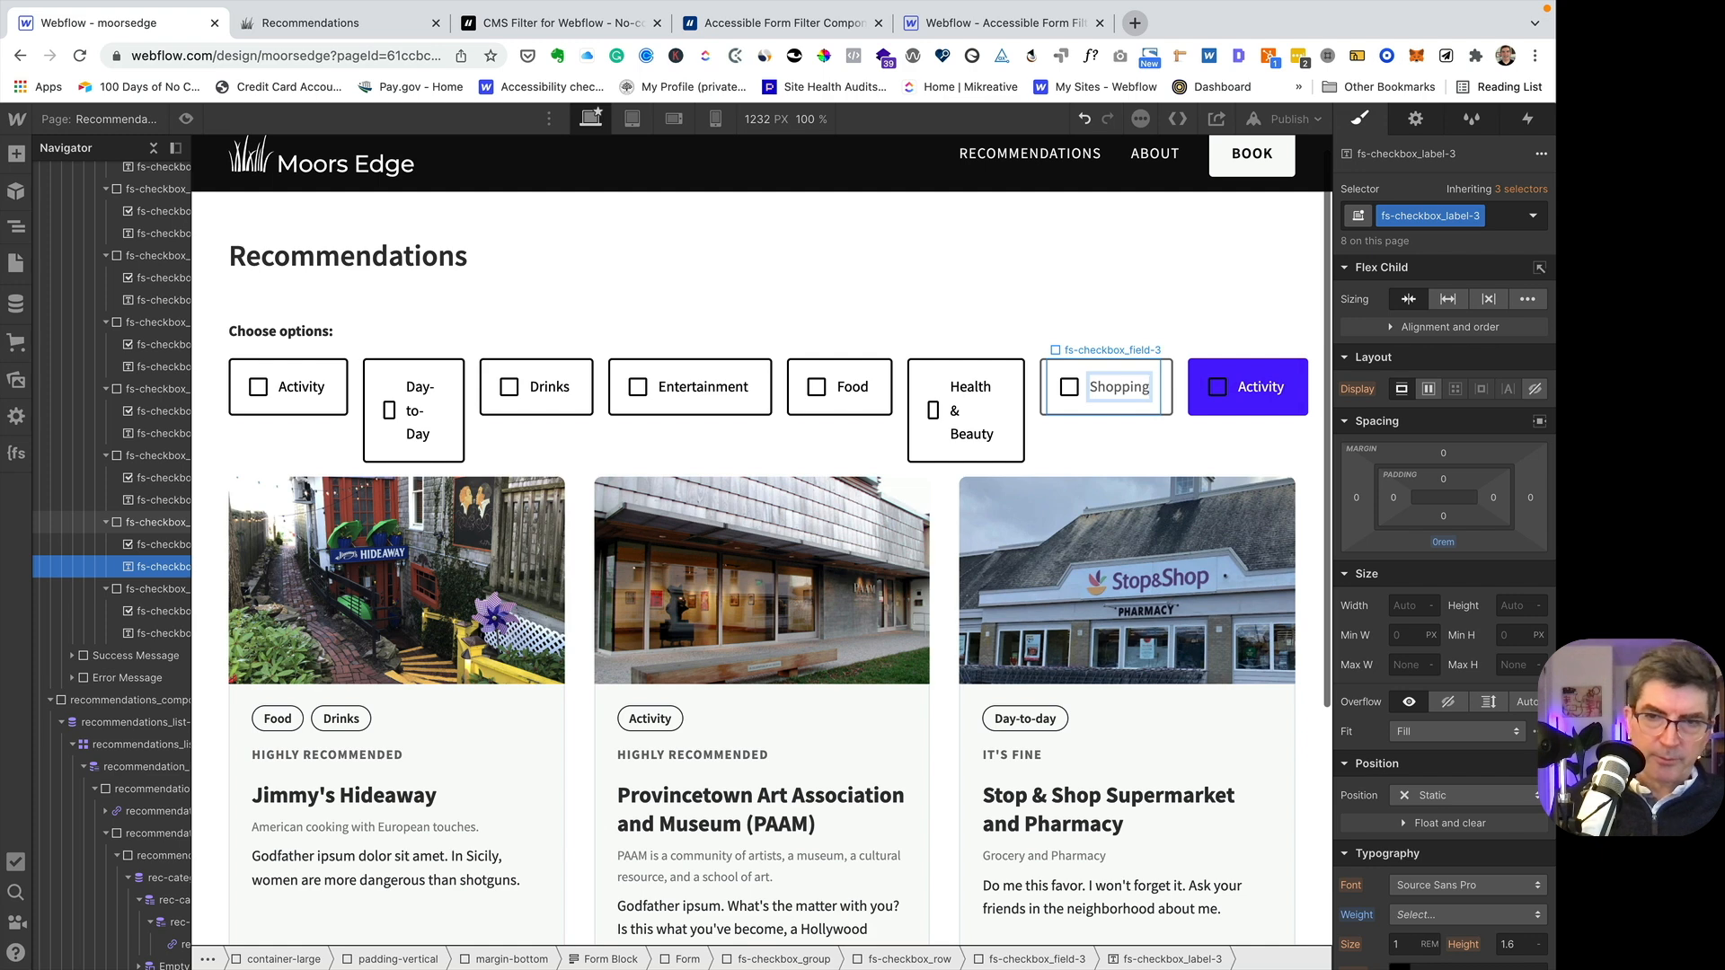
- Change the eighth checkbox's label text to Sightseeing
left_click(1262, 386)
double_click(1265, 388)
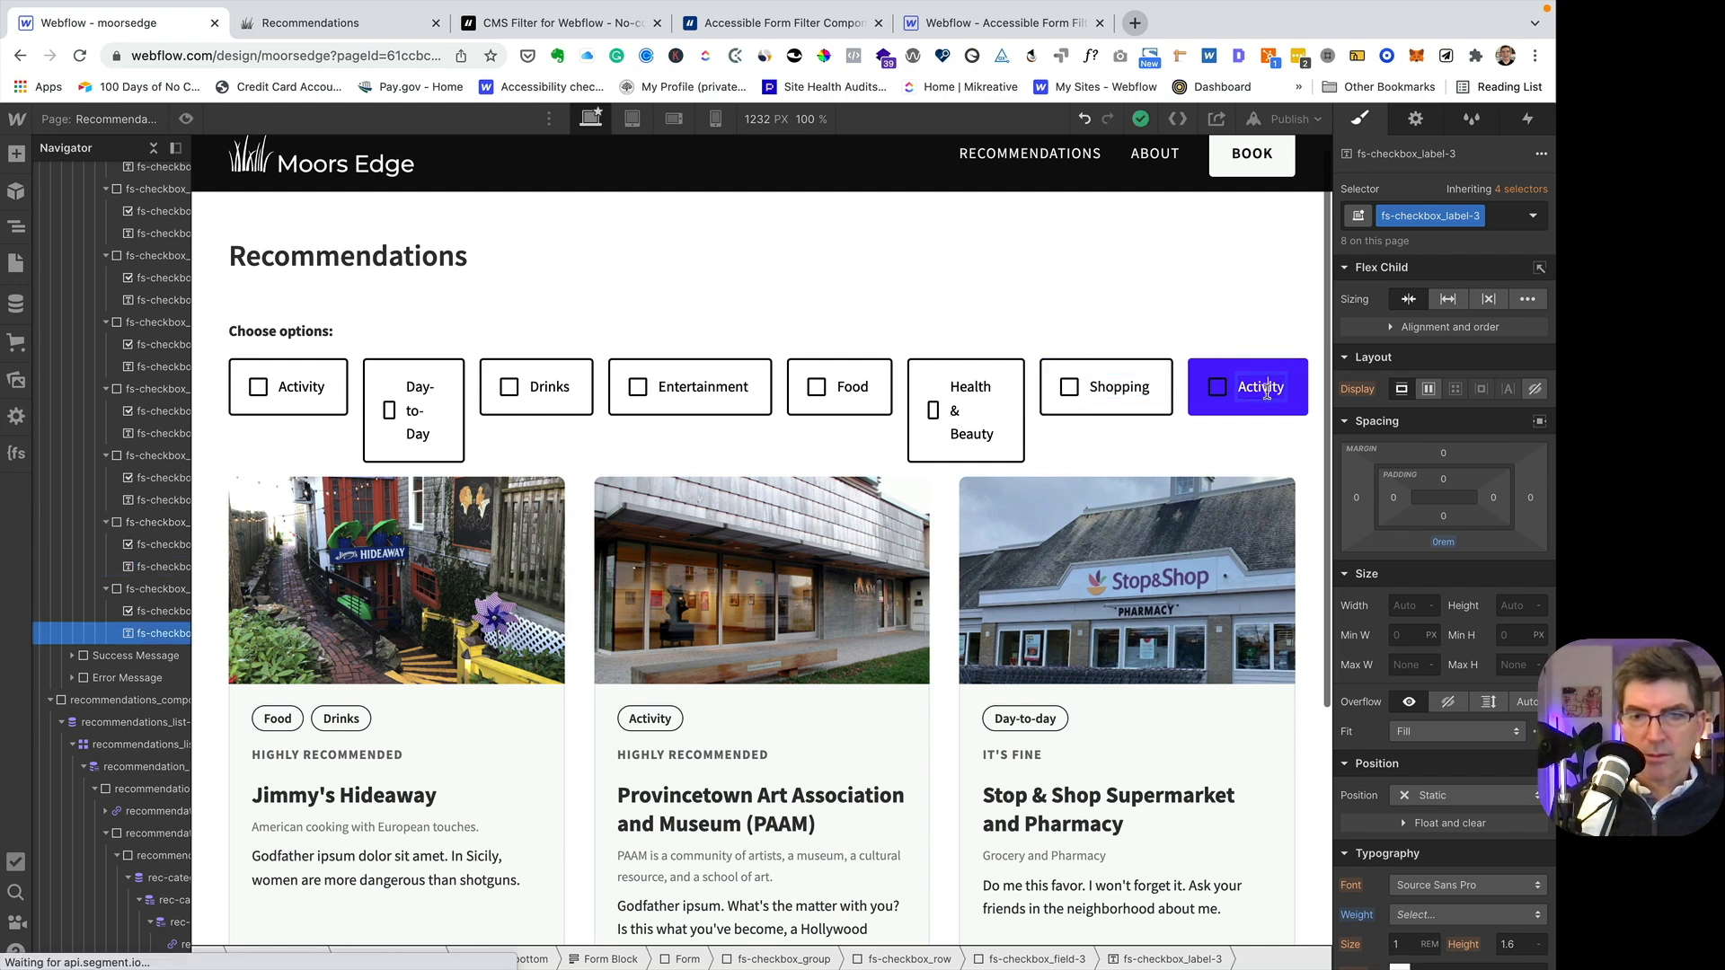
double_click(1267, 388)
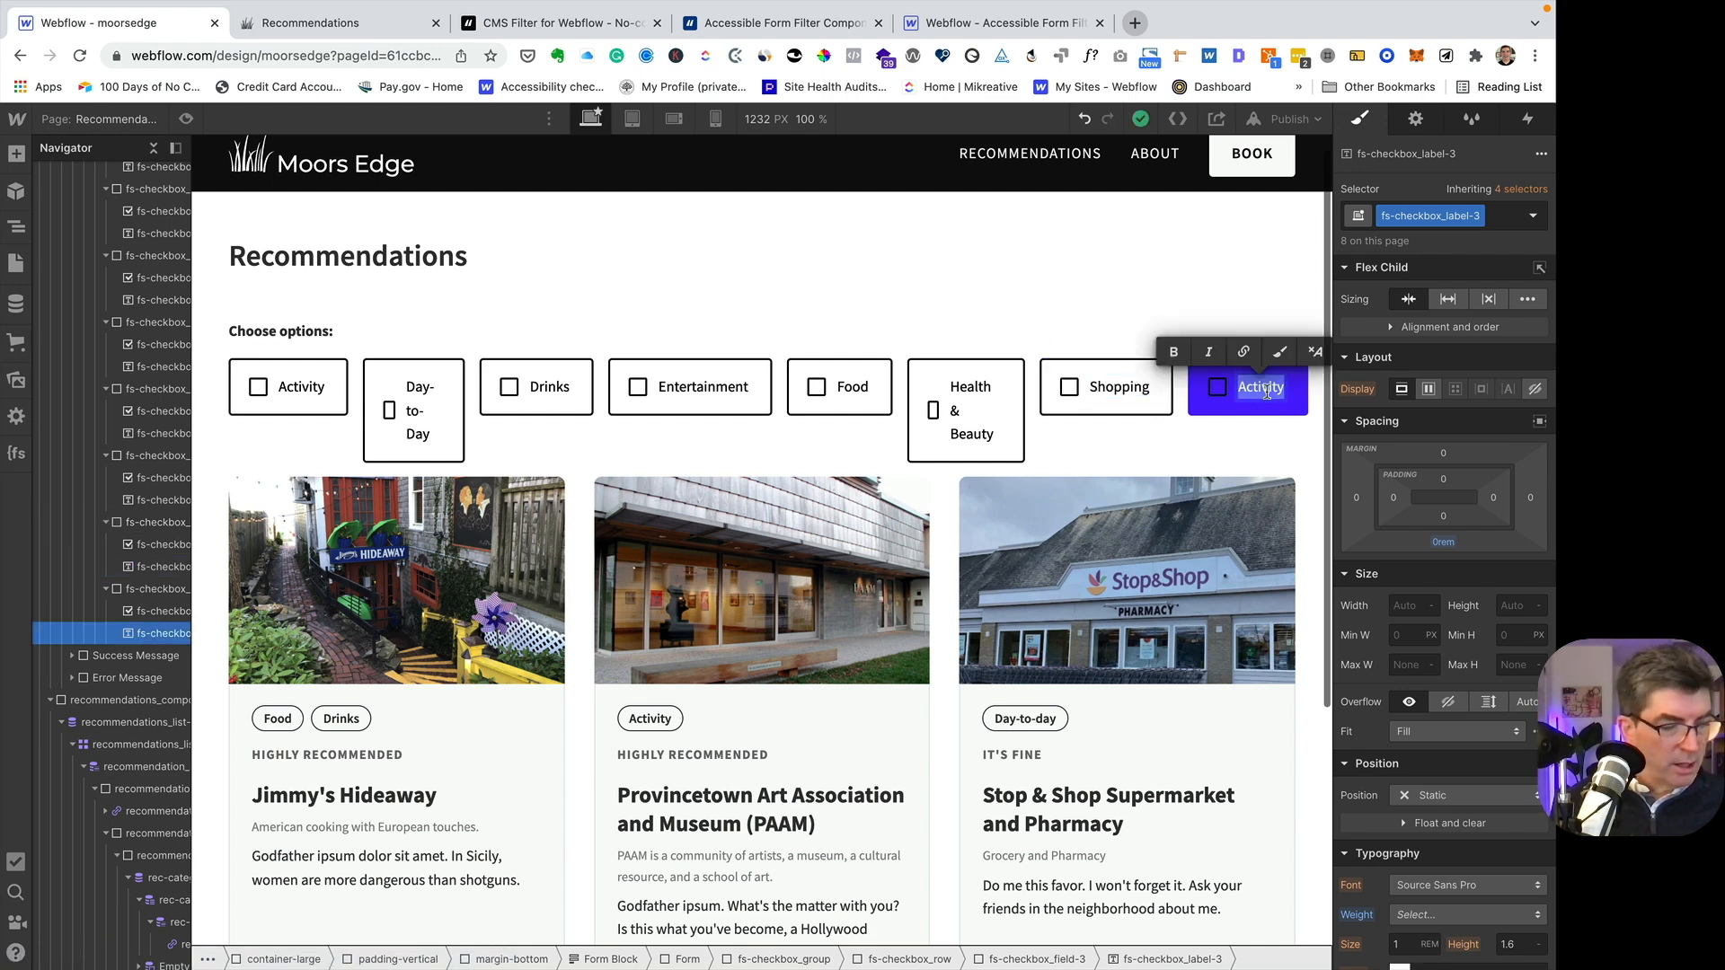
type("Sight")
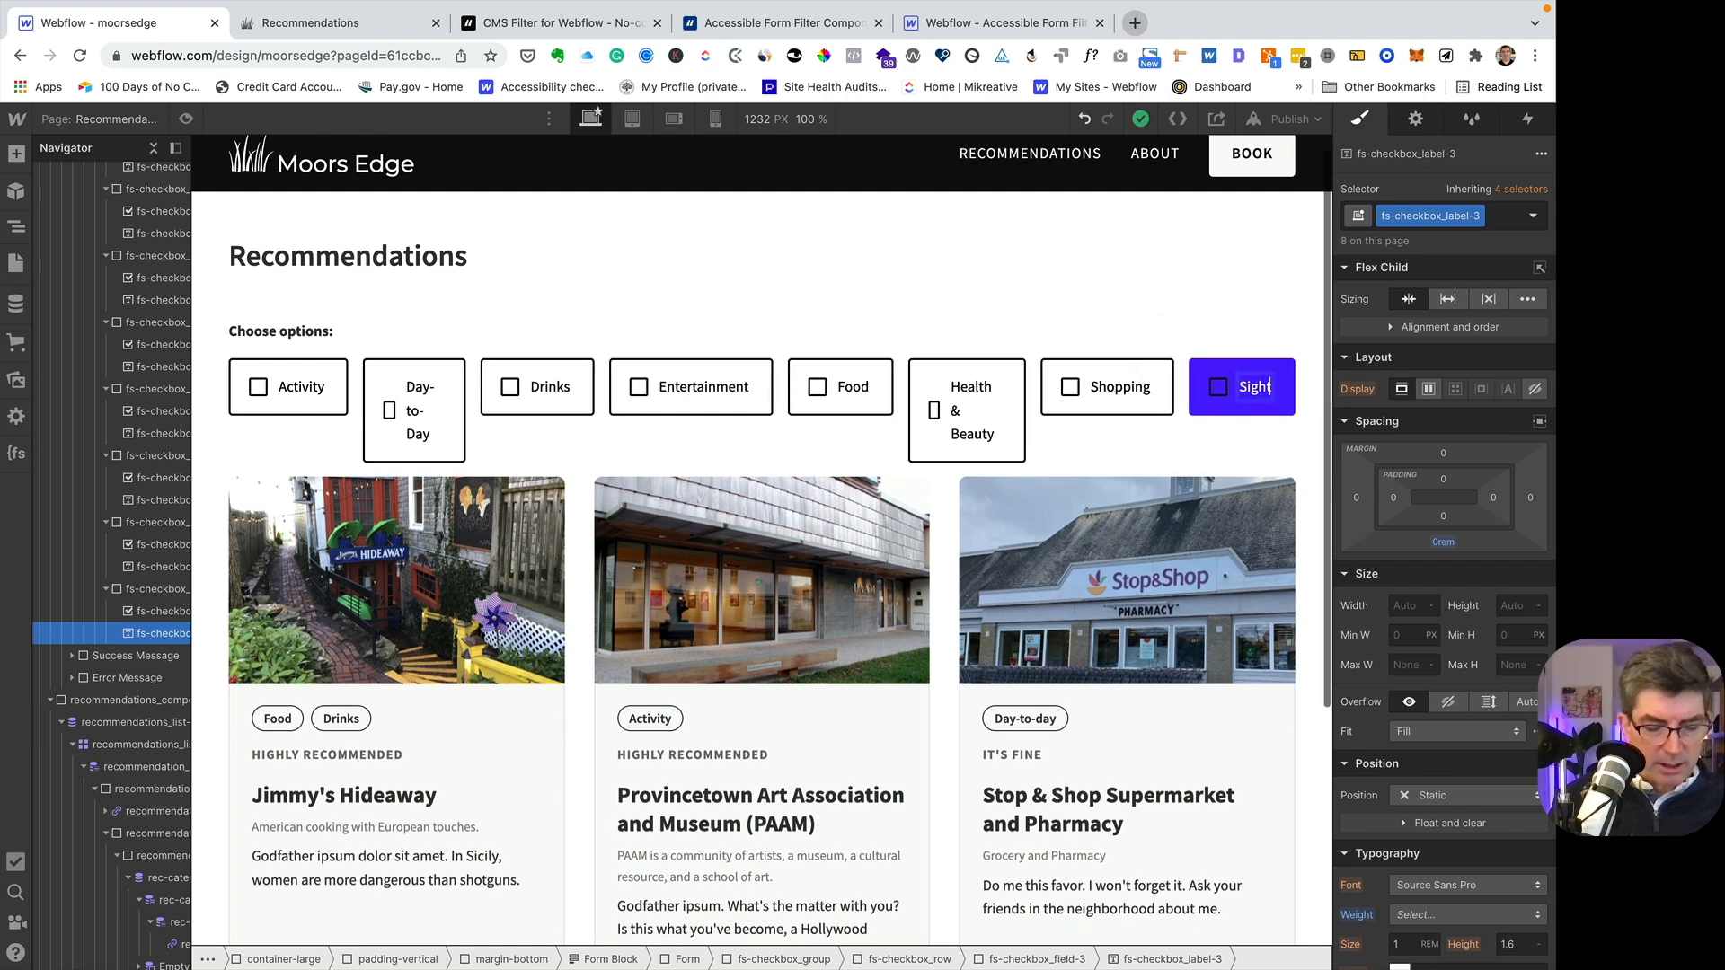
type("seeing")
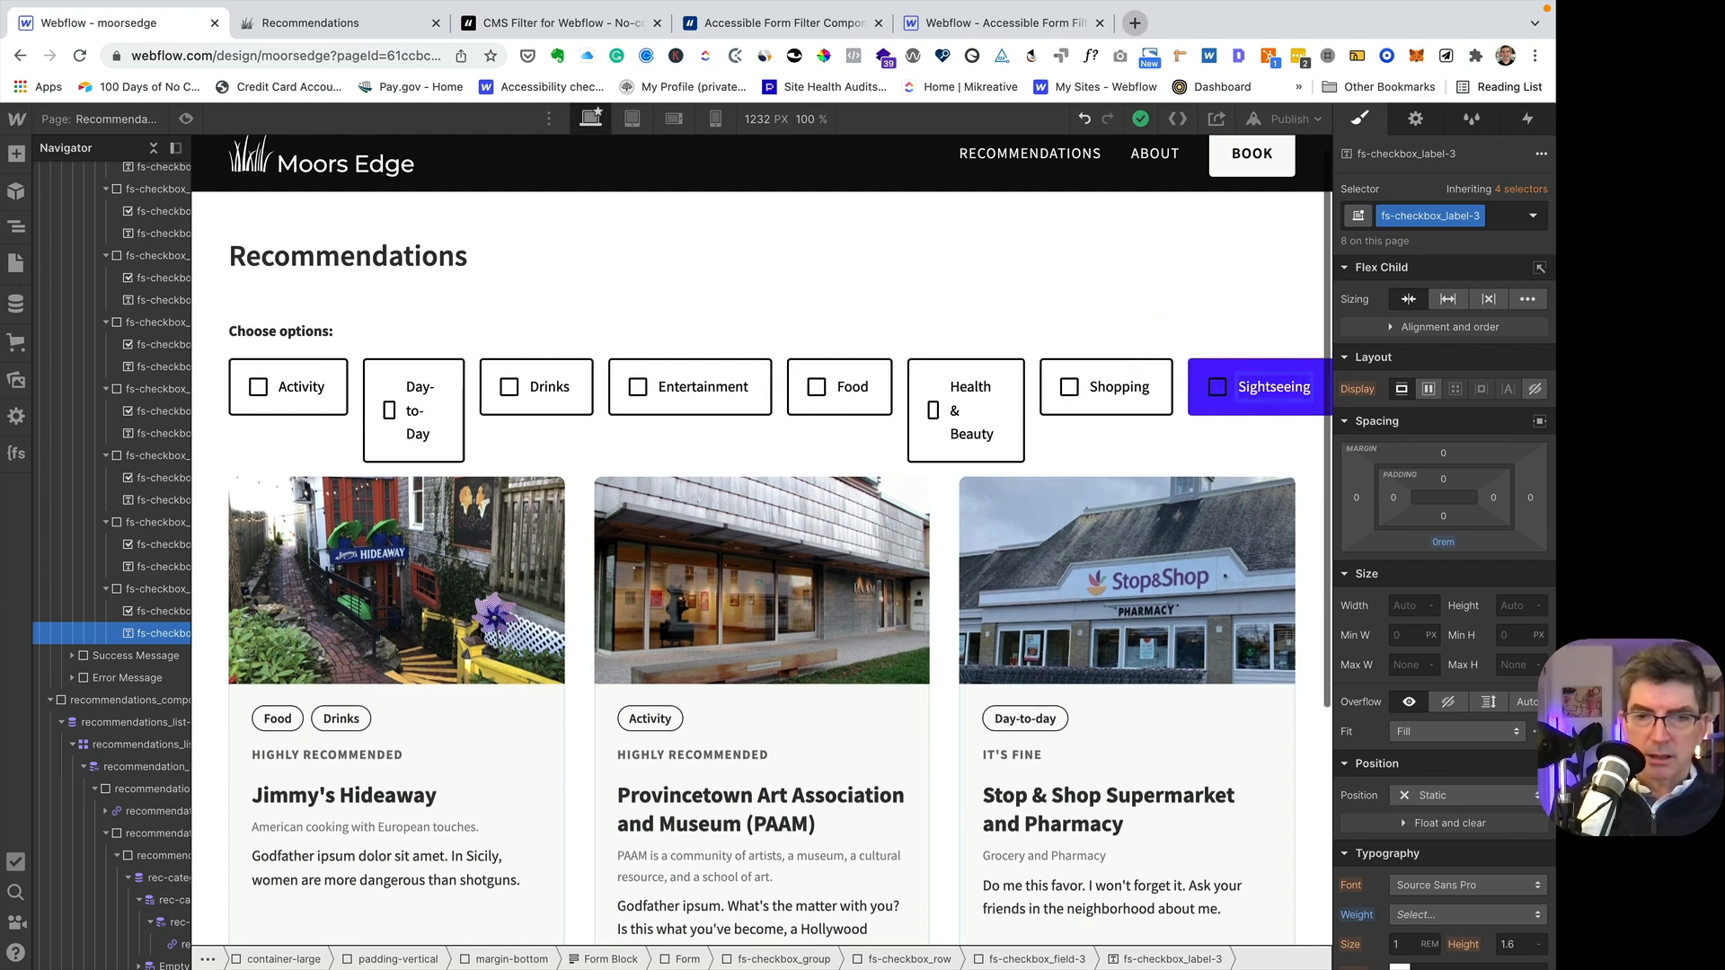
- Add a second Auto row to the fs-checkbox_row grid and finish editing the grid
left_click(701, 433)
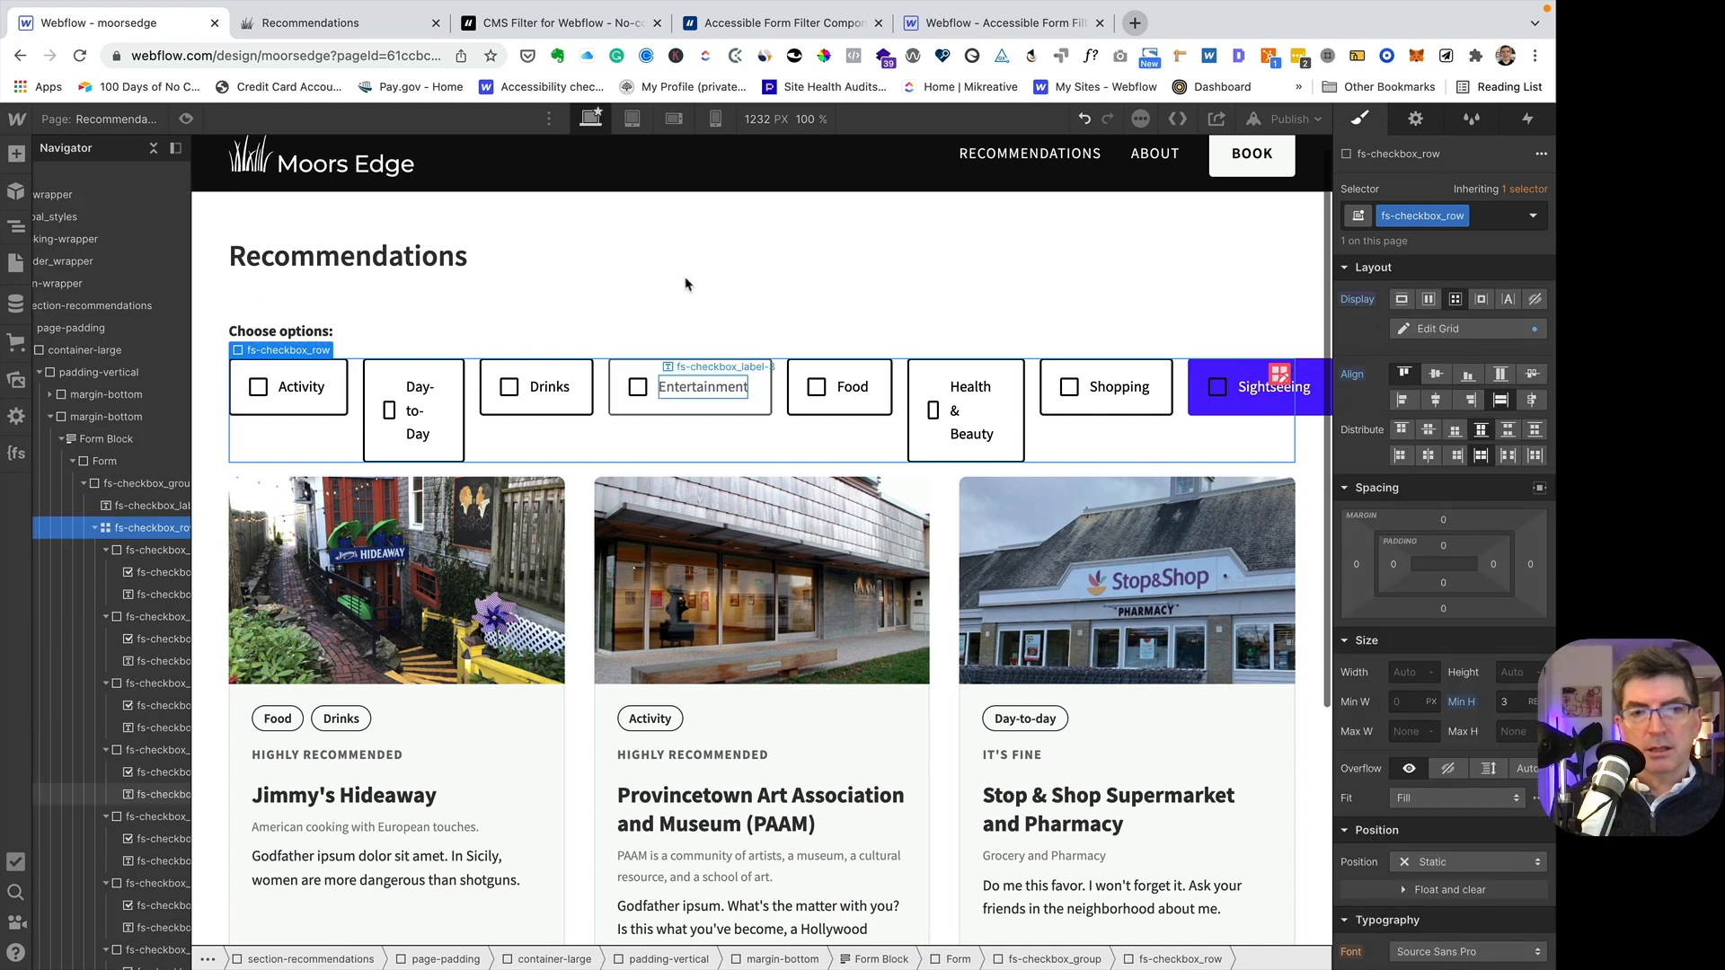
left_click(1279, 374)
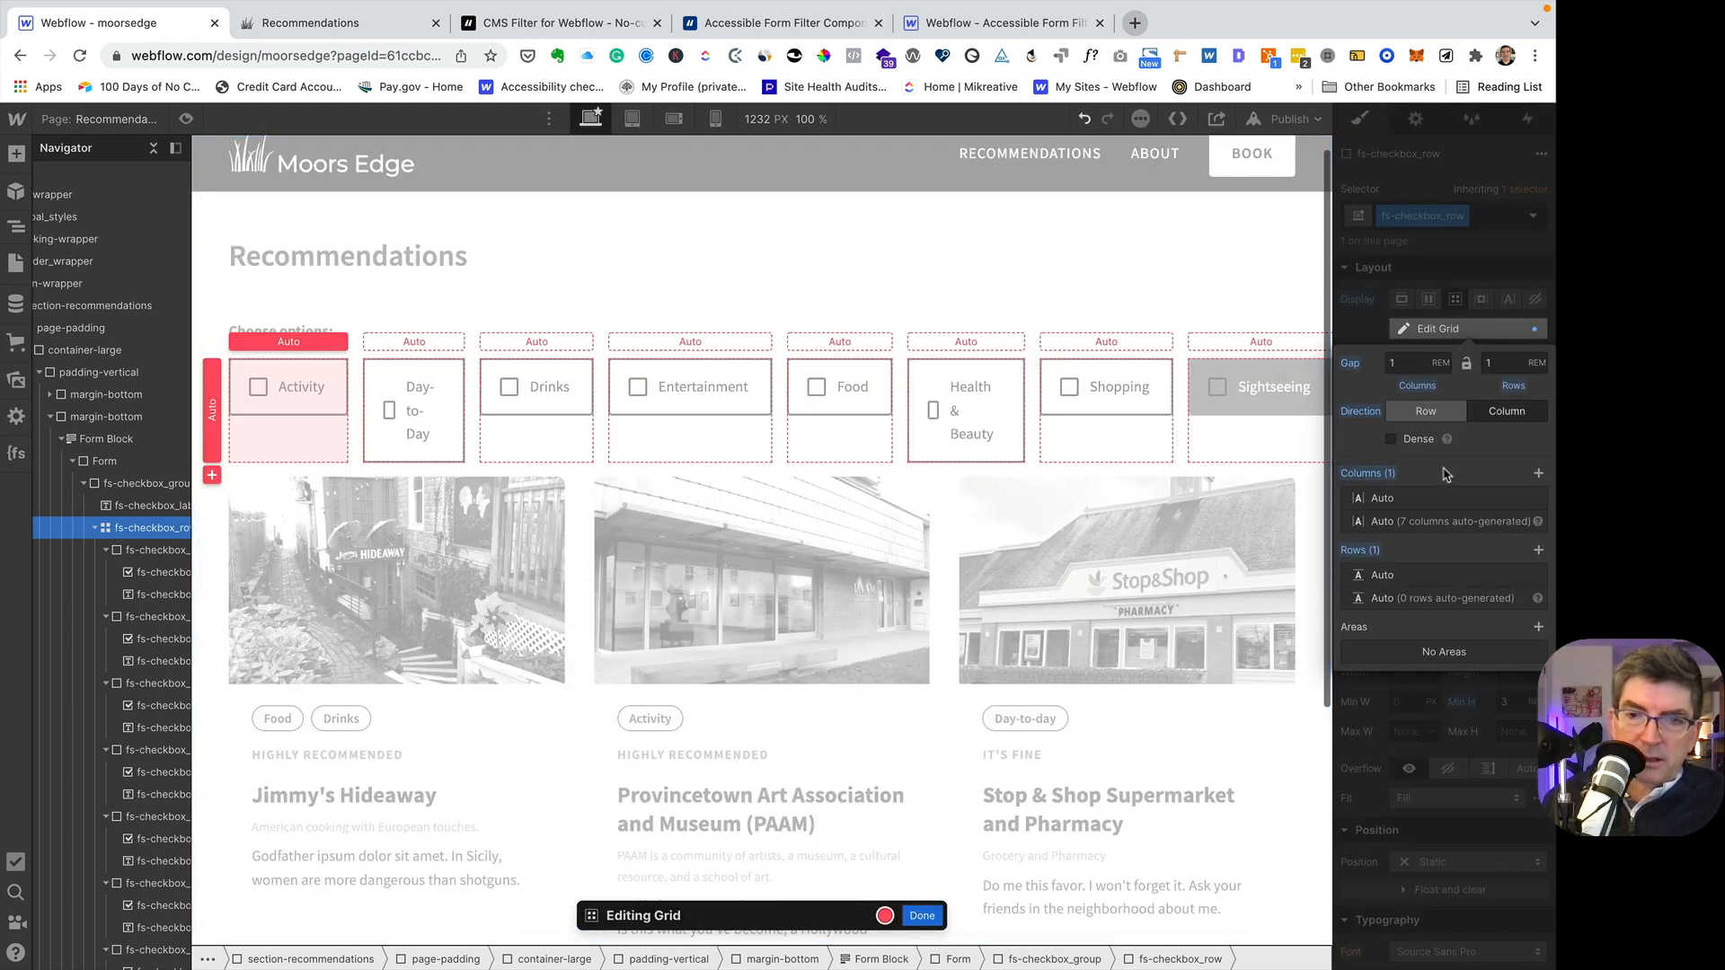
left_click(1539, 550)
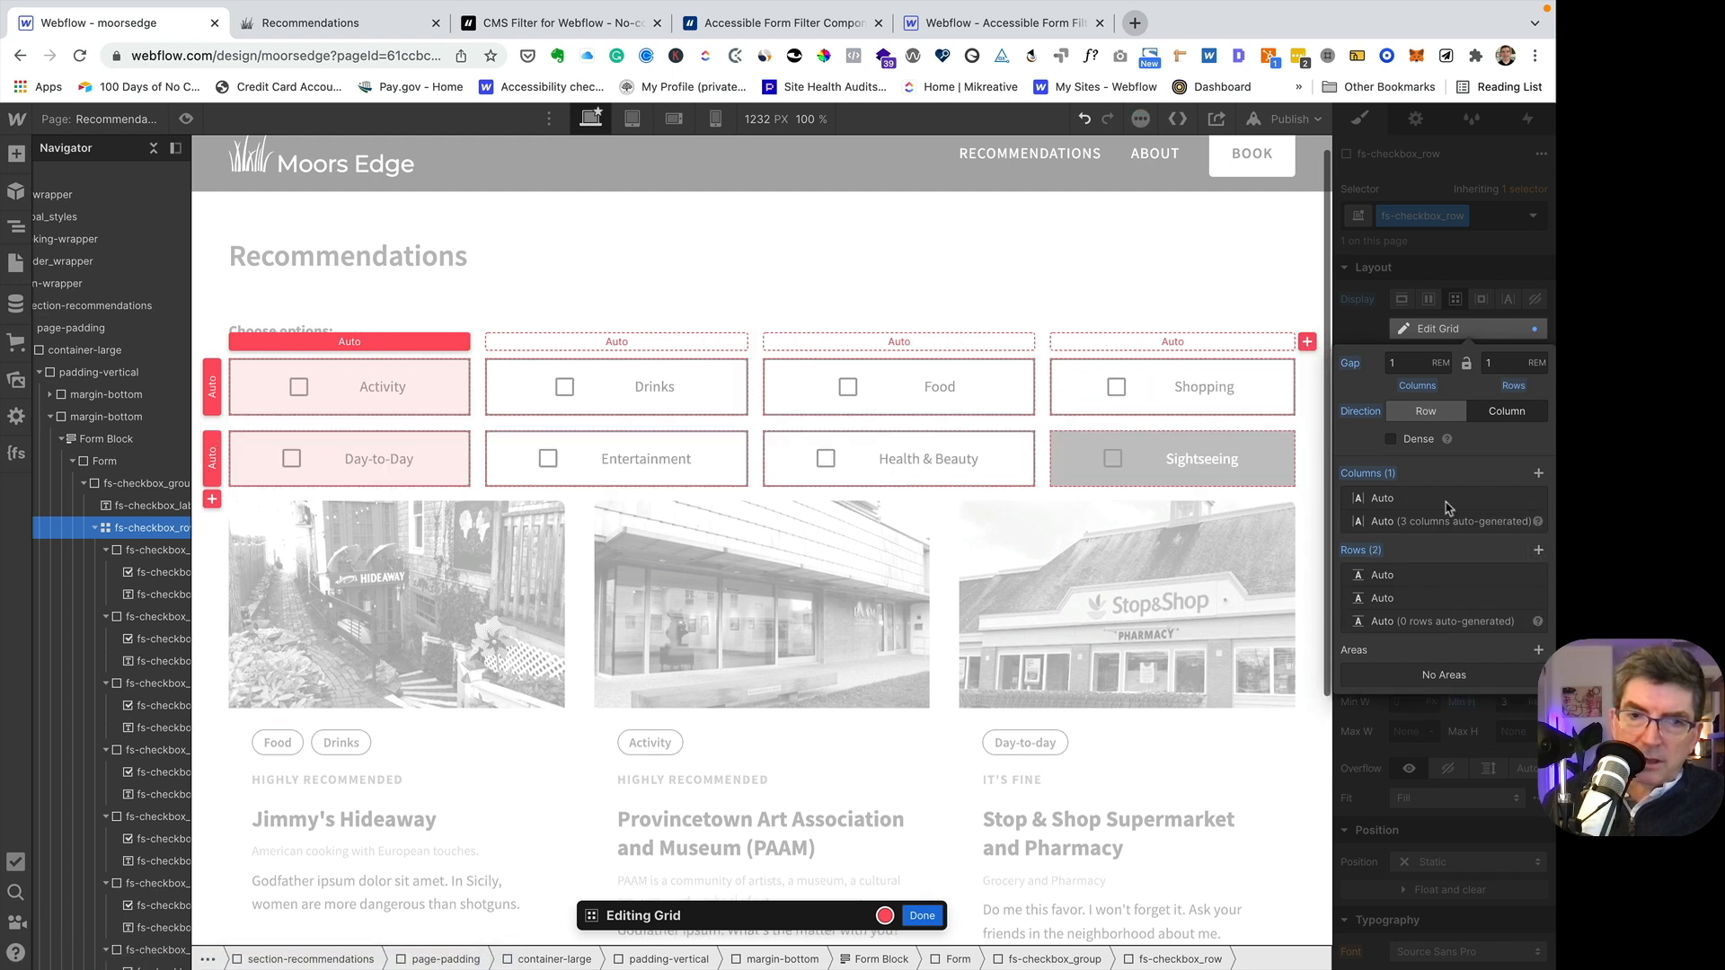
left_click(923, 917)
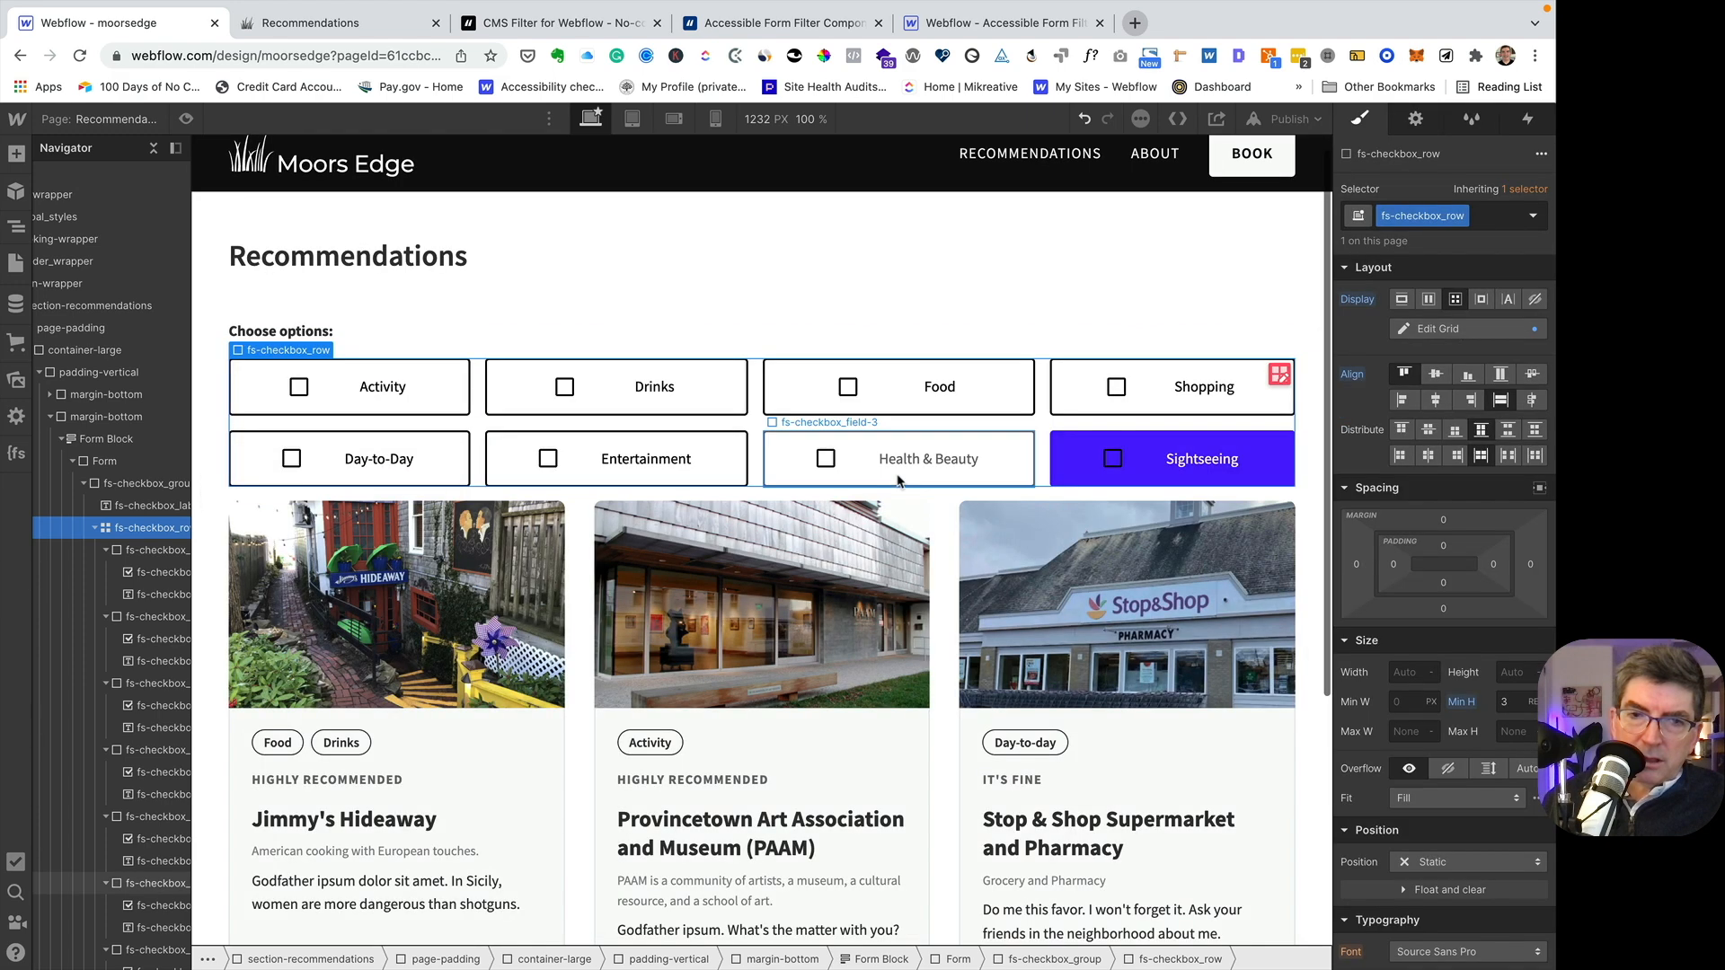
- Publish the site to moorsedge.webflow.io and reload the live Recommendations page
left_click(1287, 123)
left_click(1154, 352)
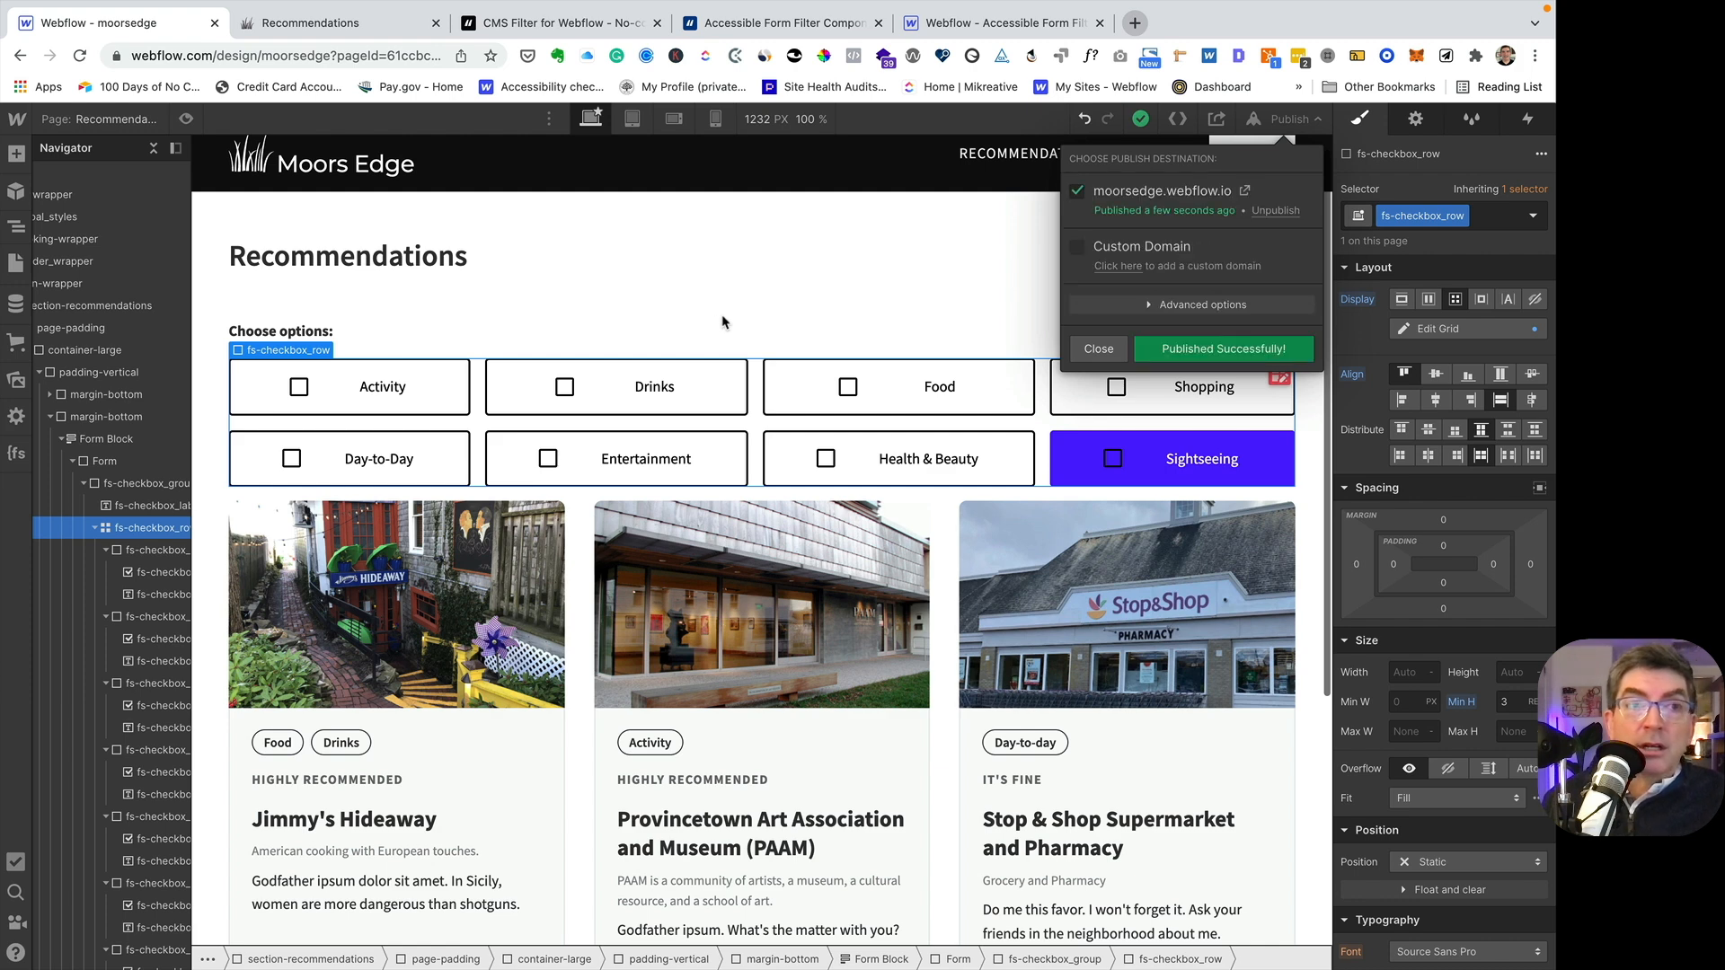
left_click(310, 22)
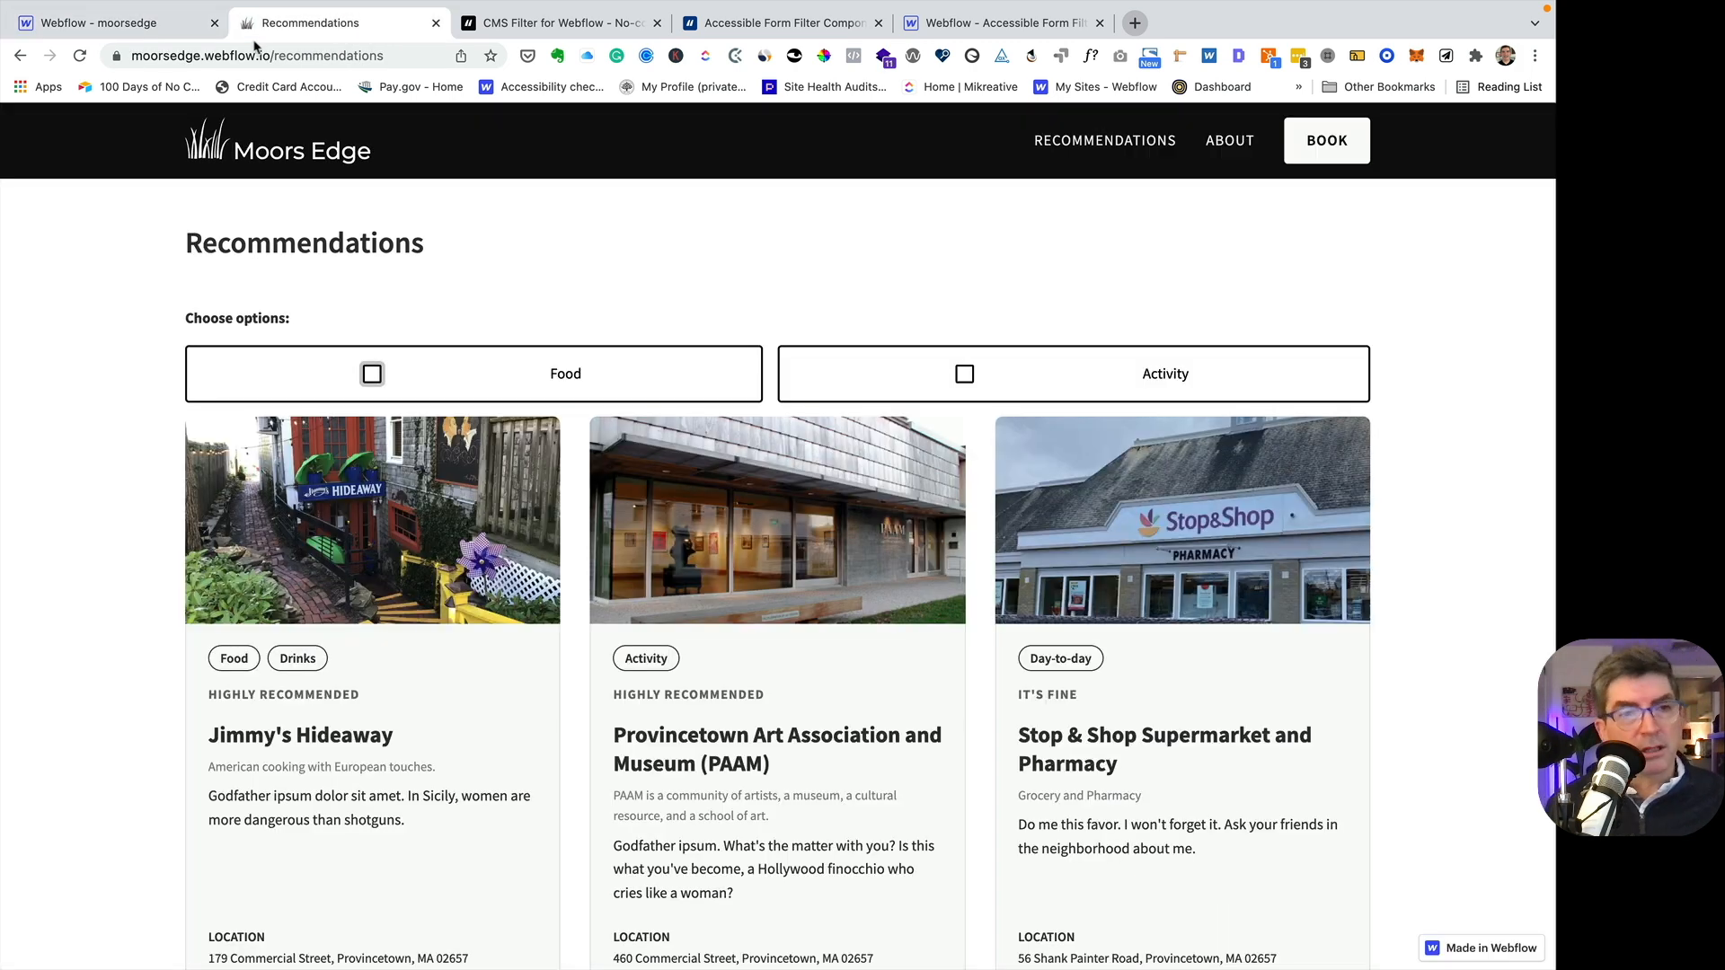
left_click(80, 56)
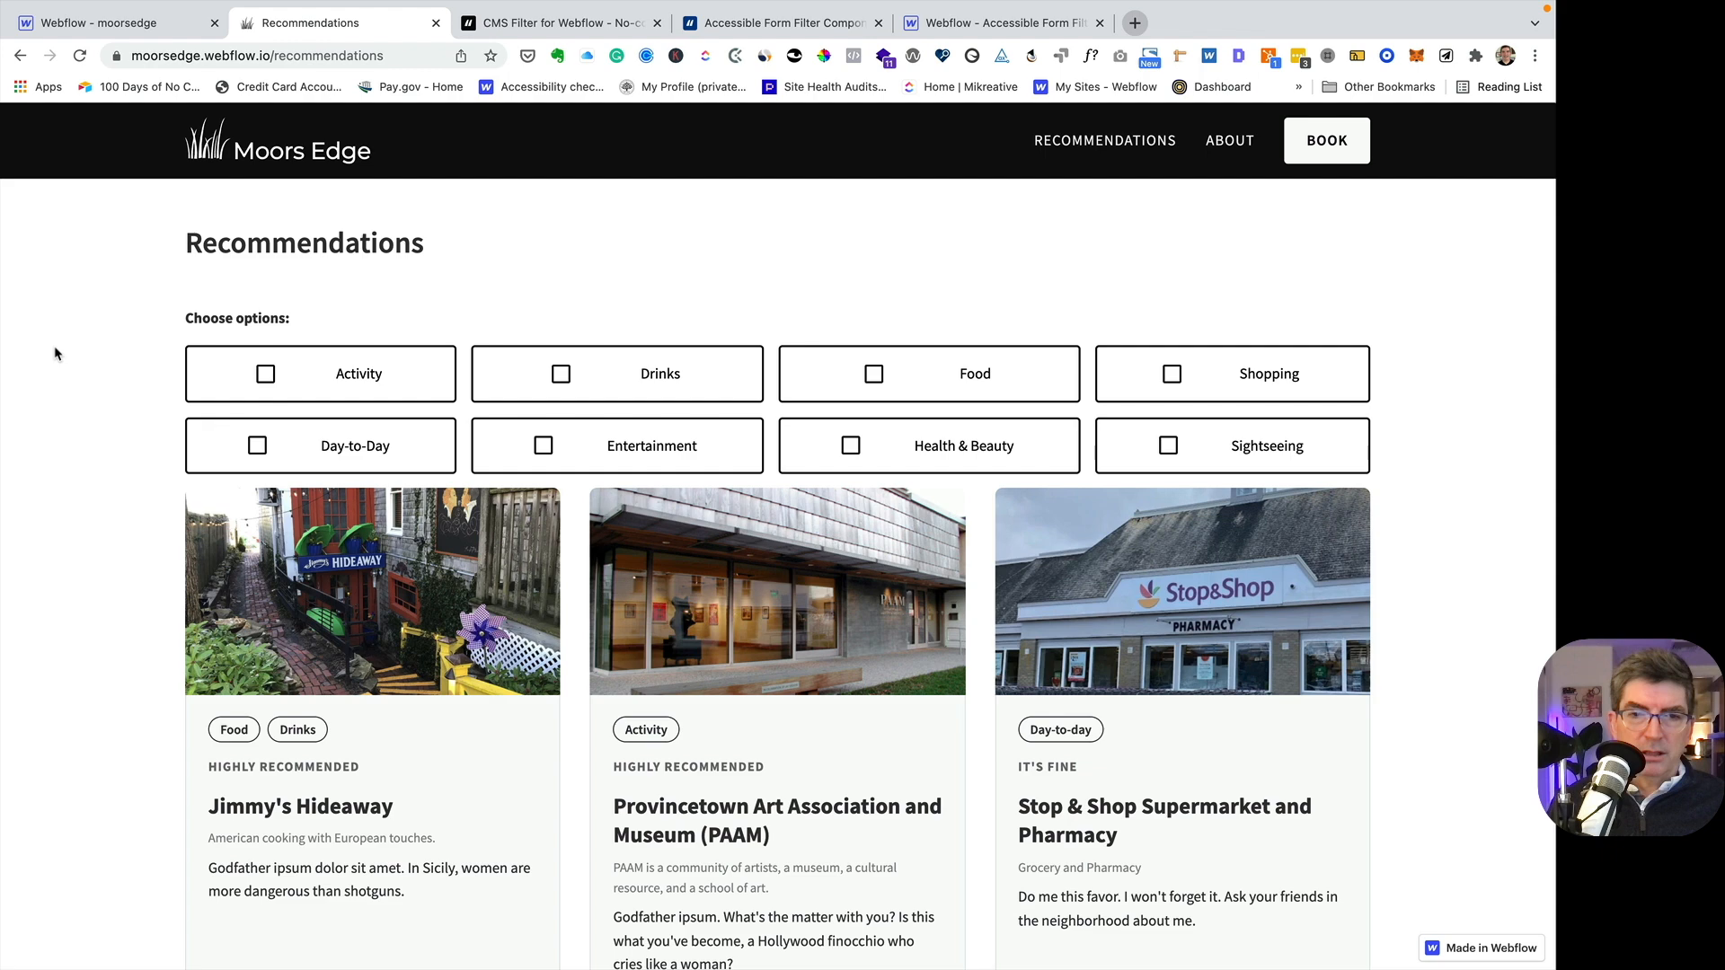
- Test the Day-to-Day, Activity, Drinks and Food filters on the live page, turning each one on and off again
left_click(378, 451)
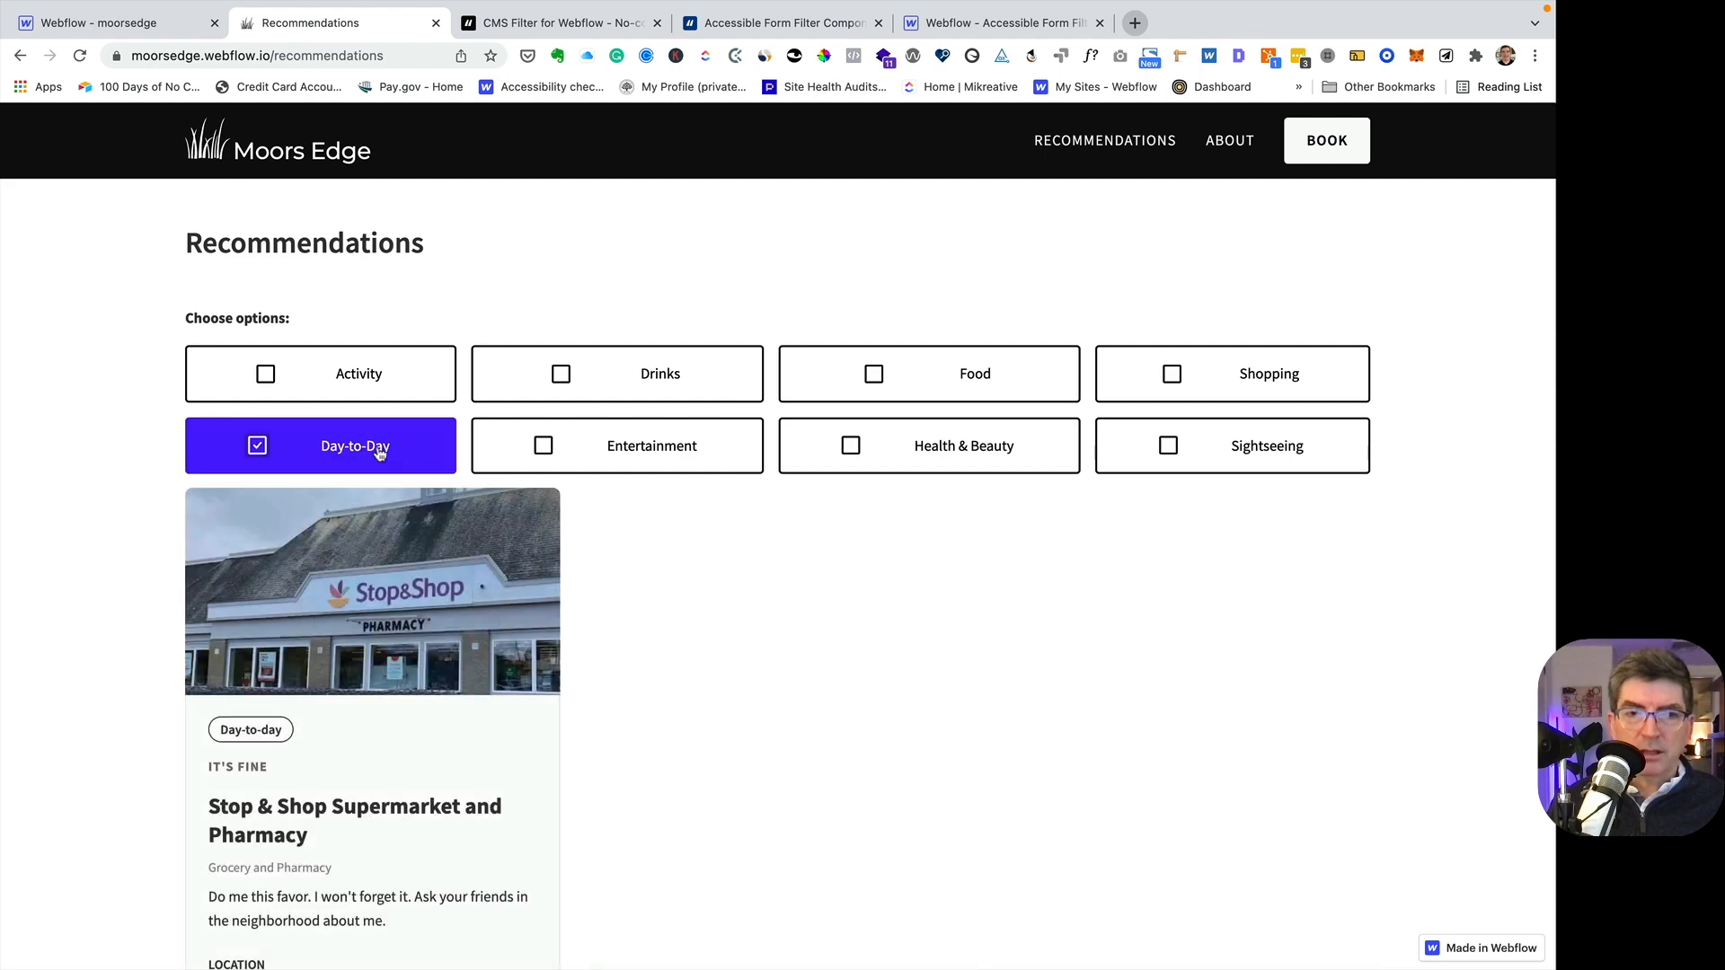
left_click(376, 451)
left_click(379, 375)
left_click(379, 375)
left_click(626, 377)
left_click(620, 379)
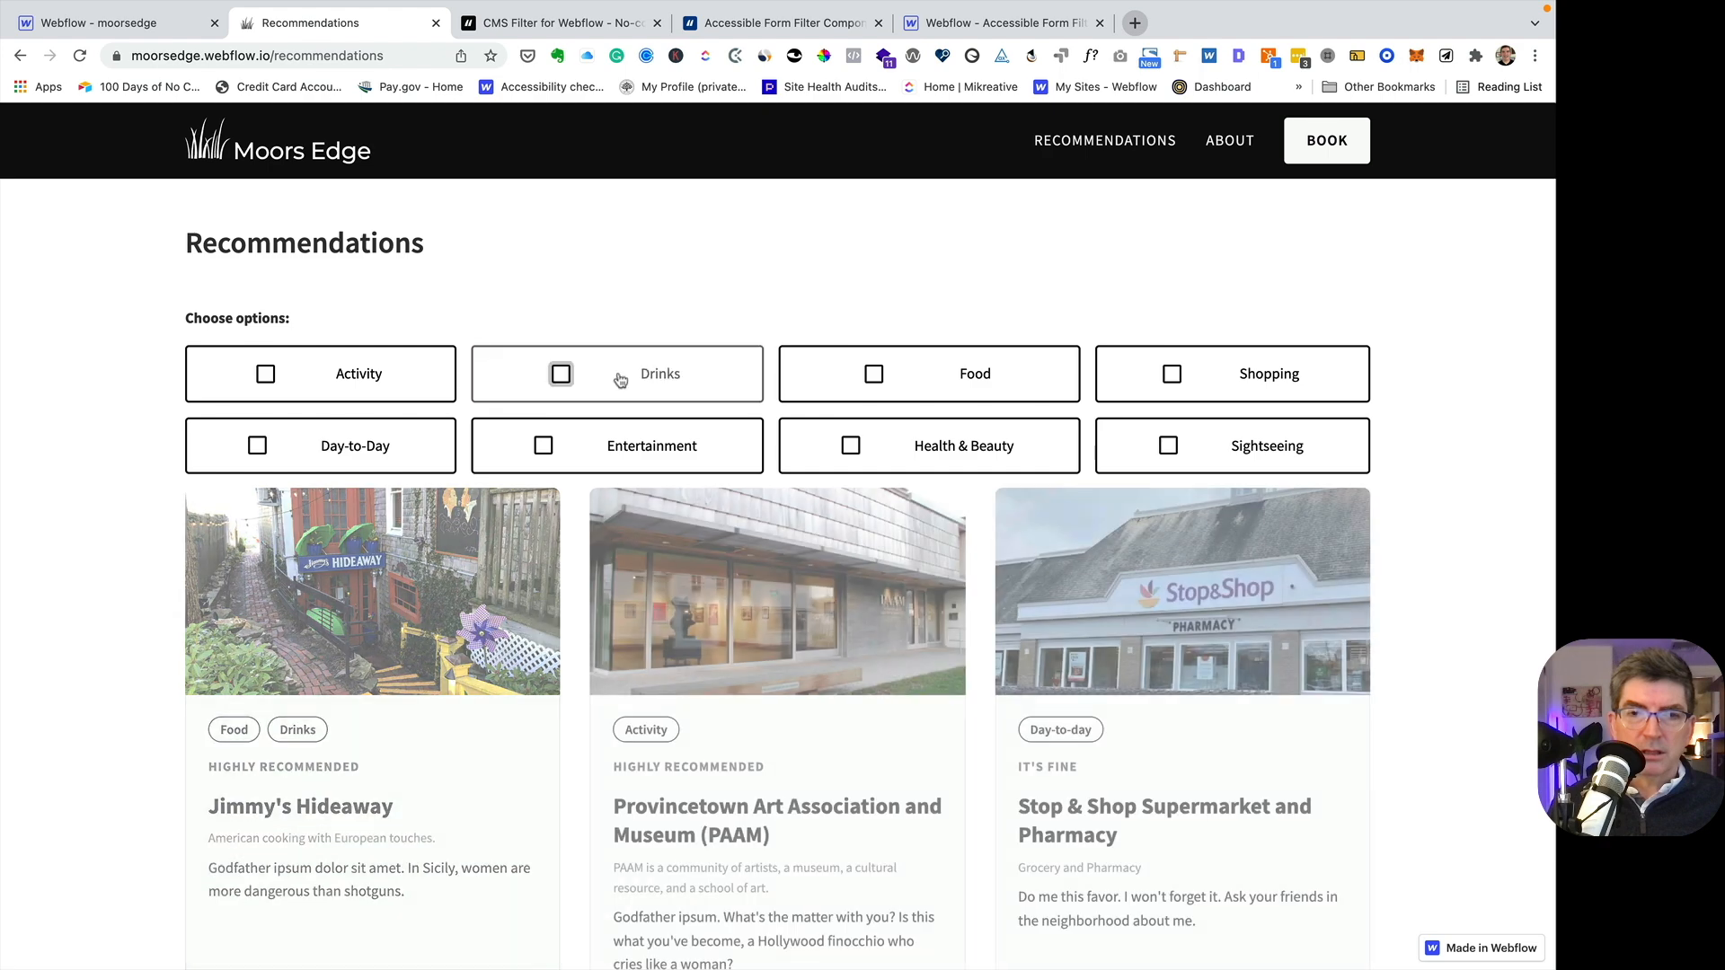
left_click(989, 377)
left_click(988, 378)
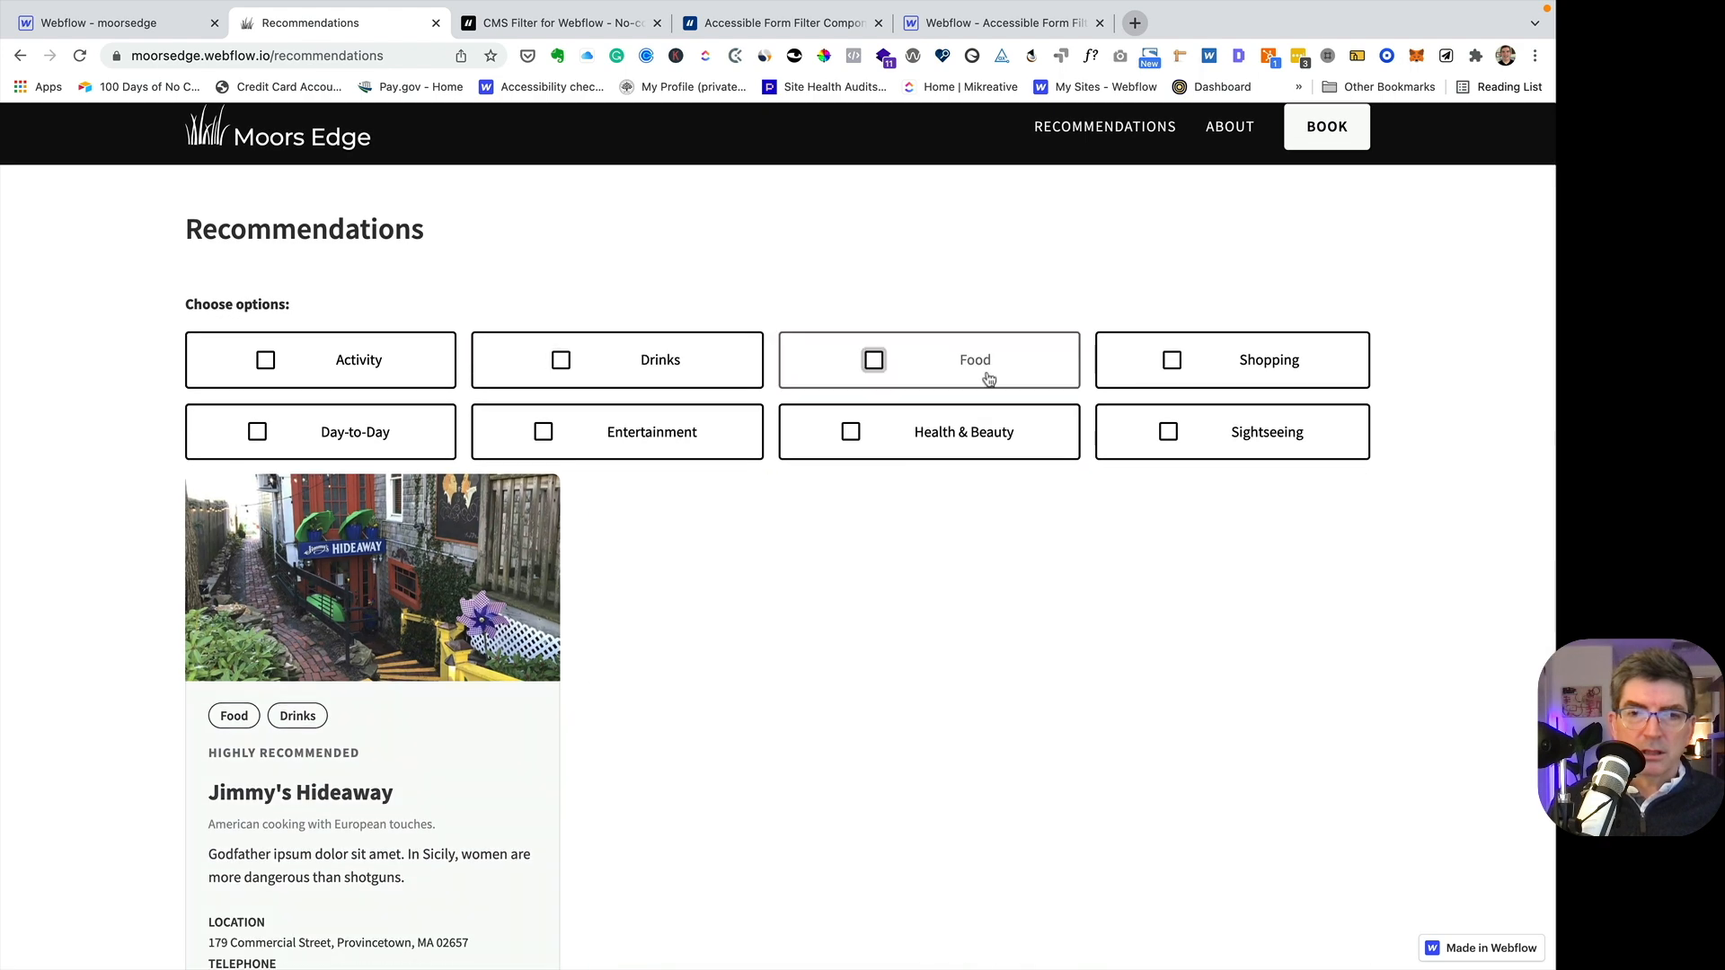
- Test the Food and Day-to-Day filters combined, clear both, and look over the full list of recommendations
scroll(901, 378, "up", 1)
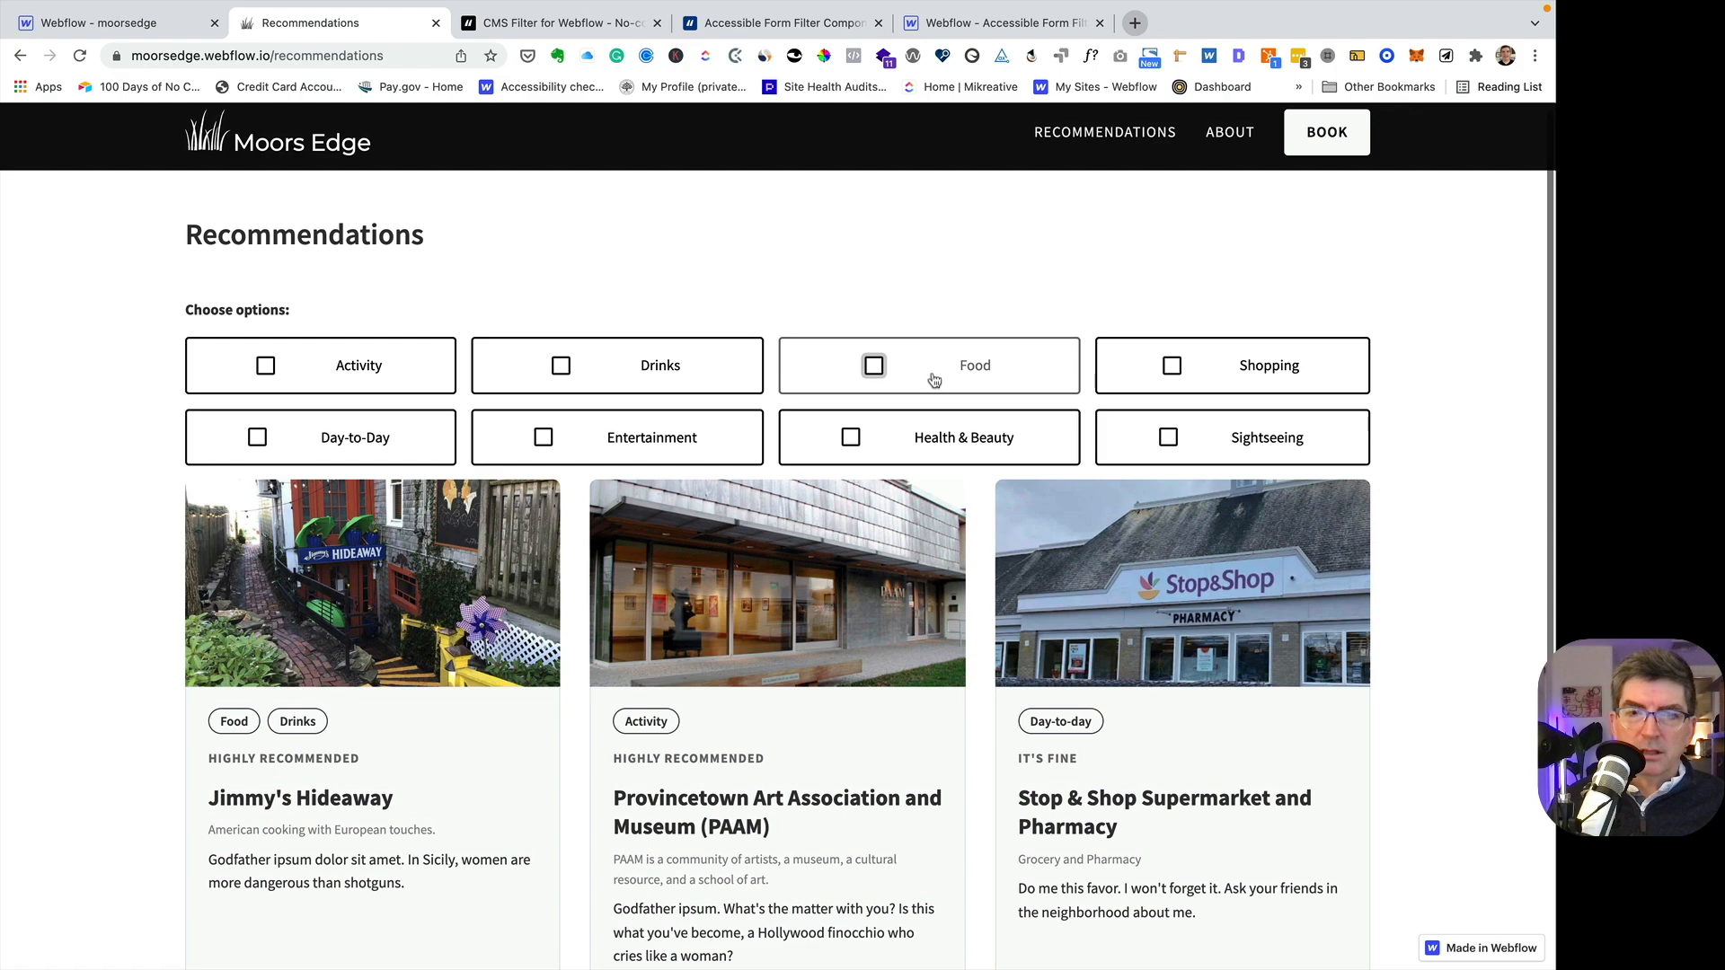
left_click(925, 377)
left_click(430, 439)
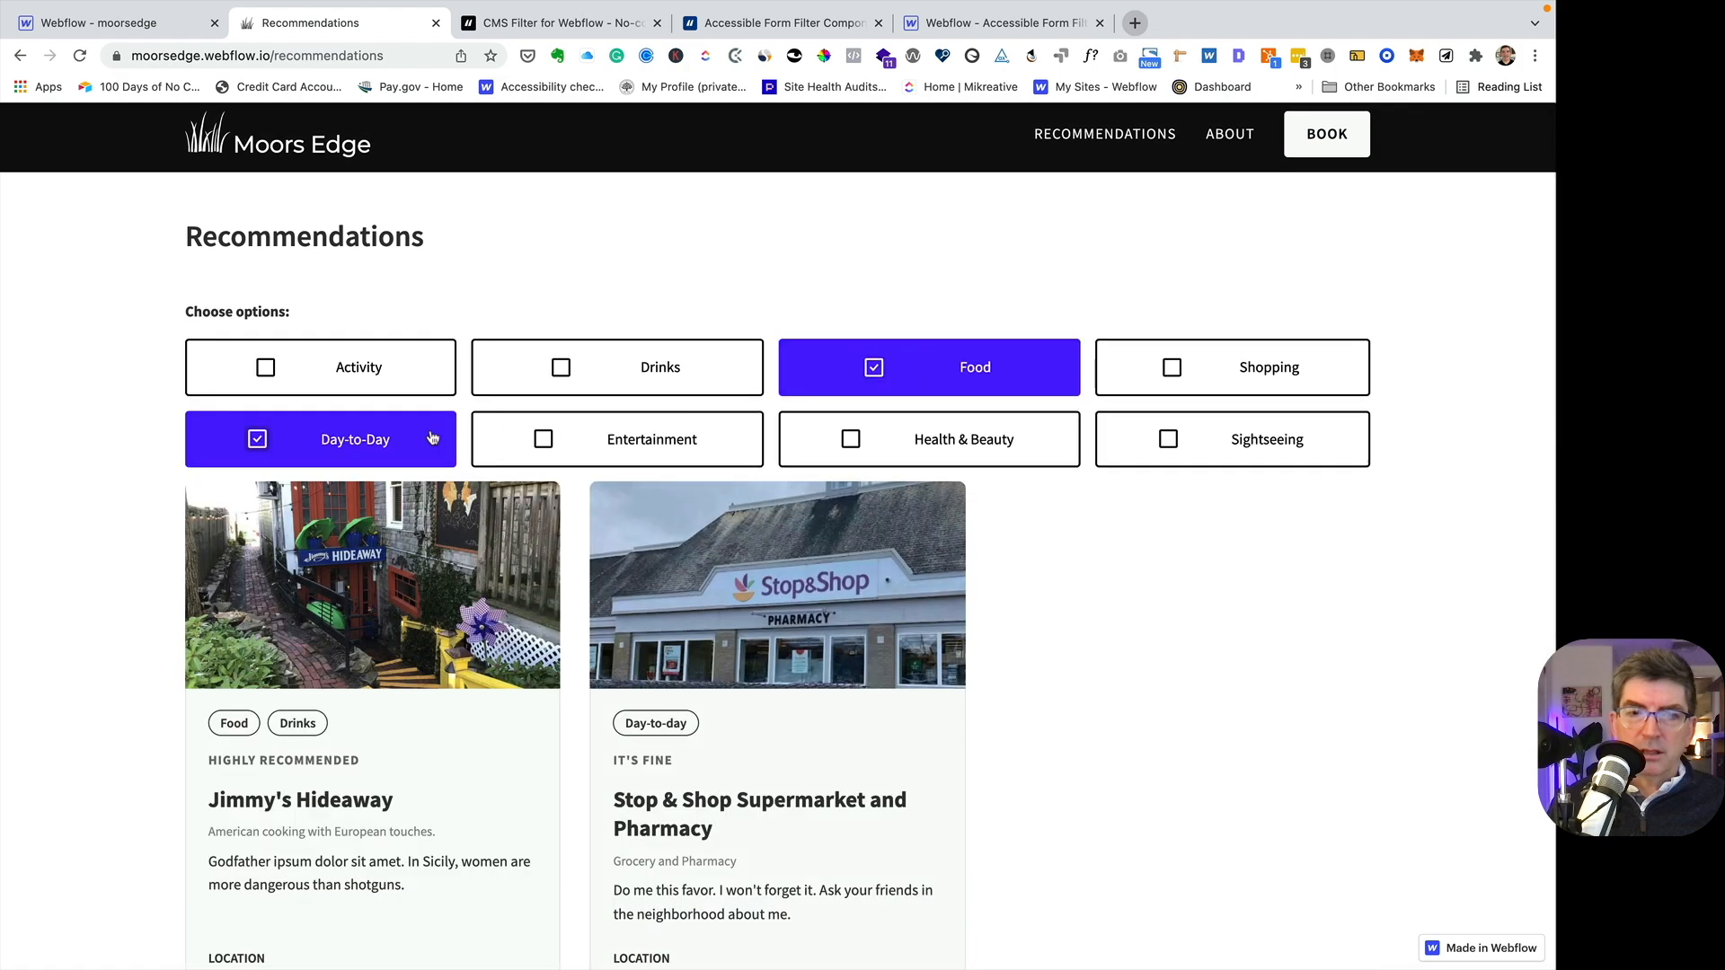
left_click(430, 438)
left_click(973, 374)
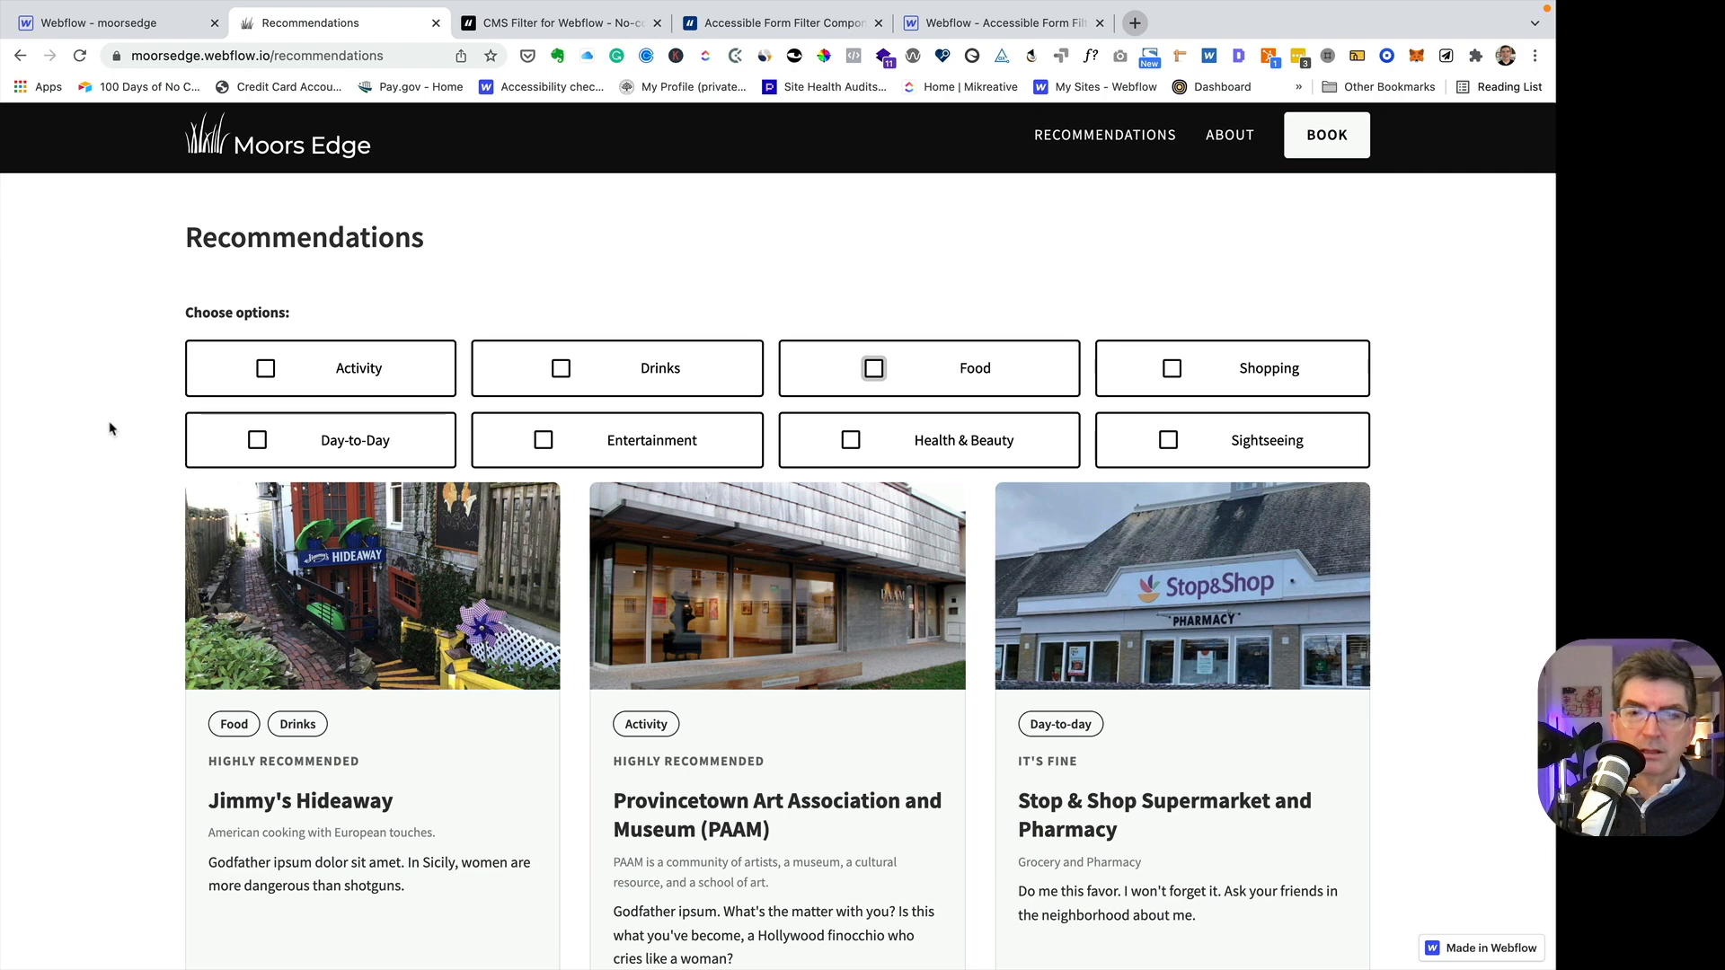
scroll(113, 431, "down", 5)
scroll(115, 431, "up", 5)
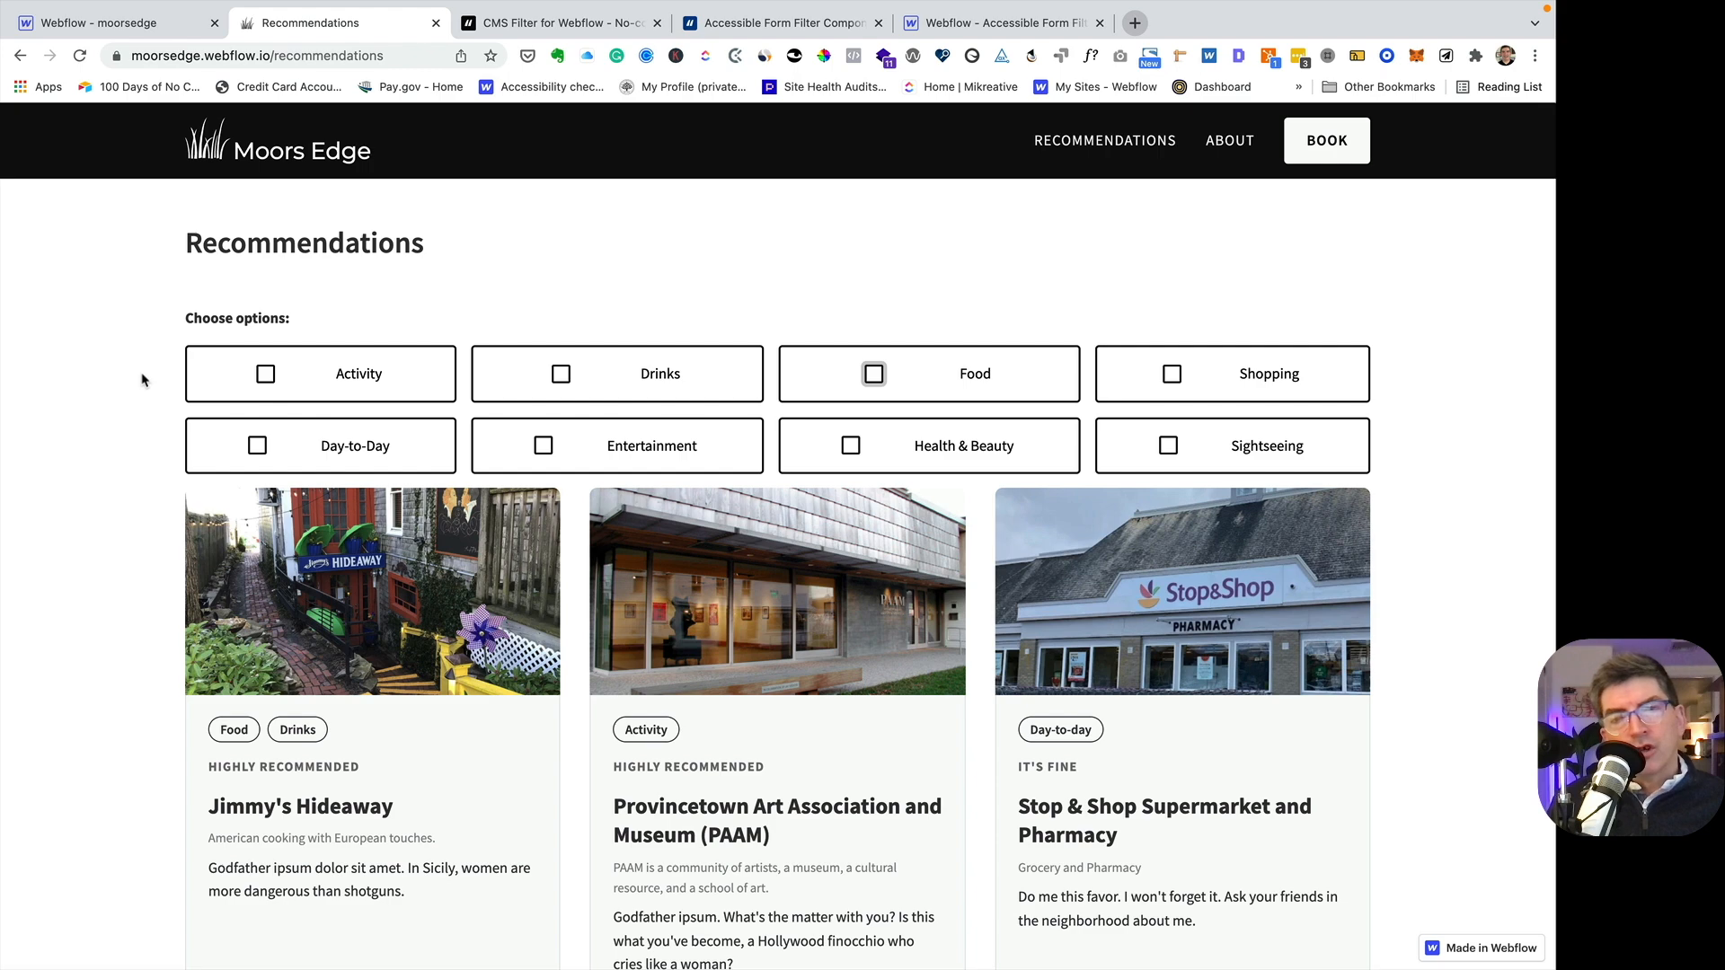
- Take the browser out of full screen, widen its window, and open the live page in the responsive device preview
mouse_move(30, 40)
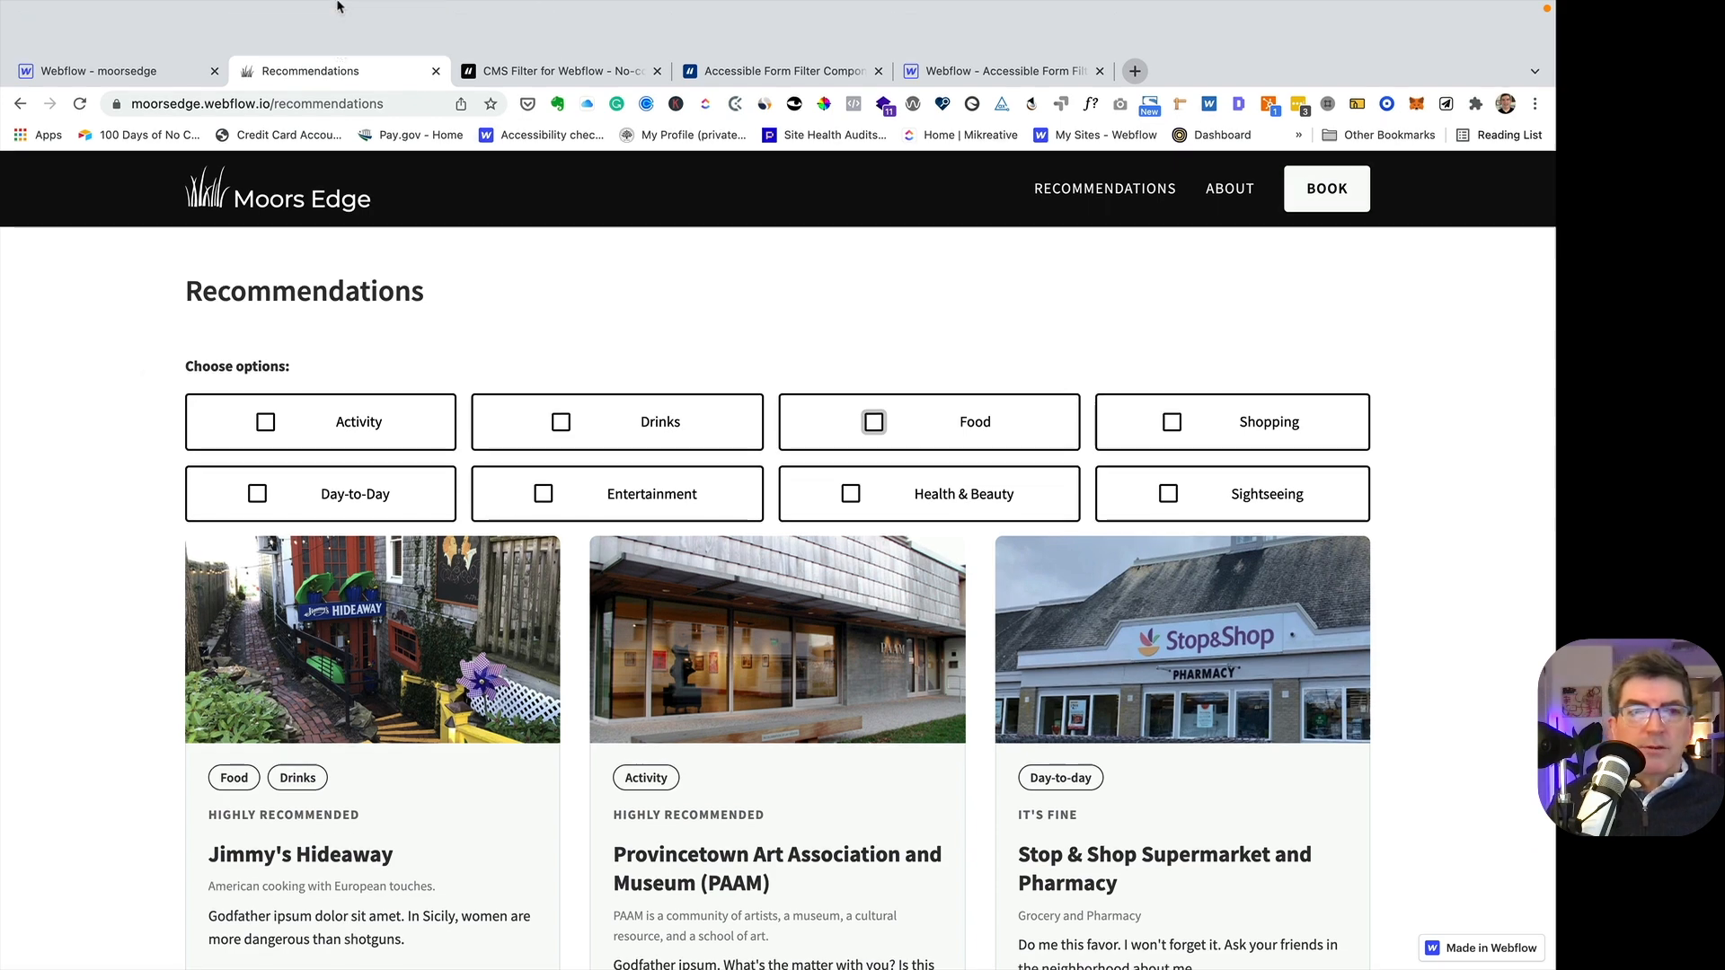
left_click(62, 35)
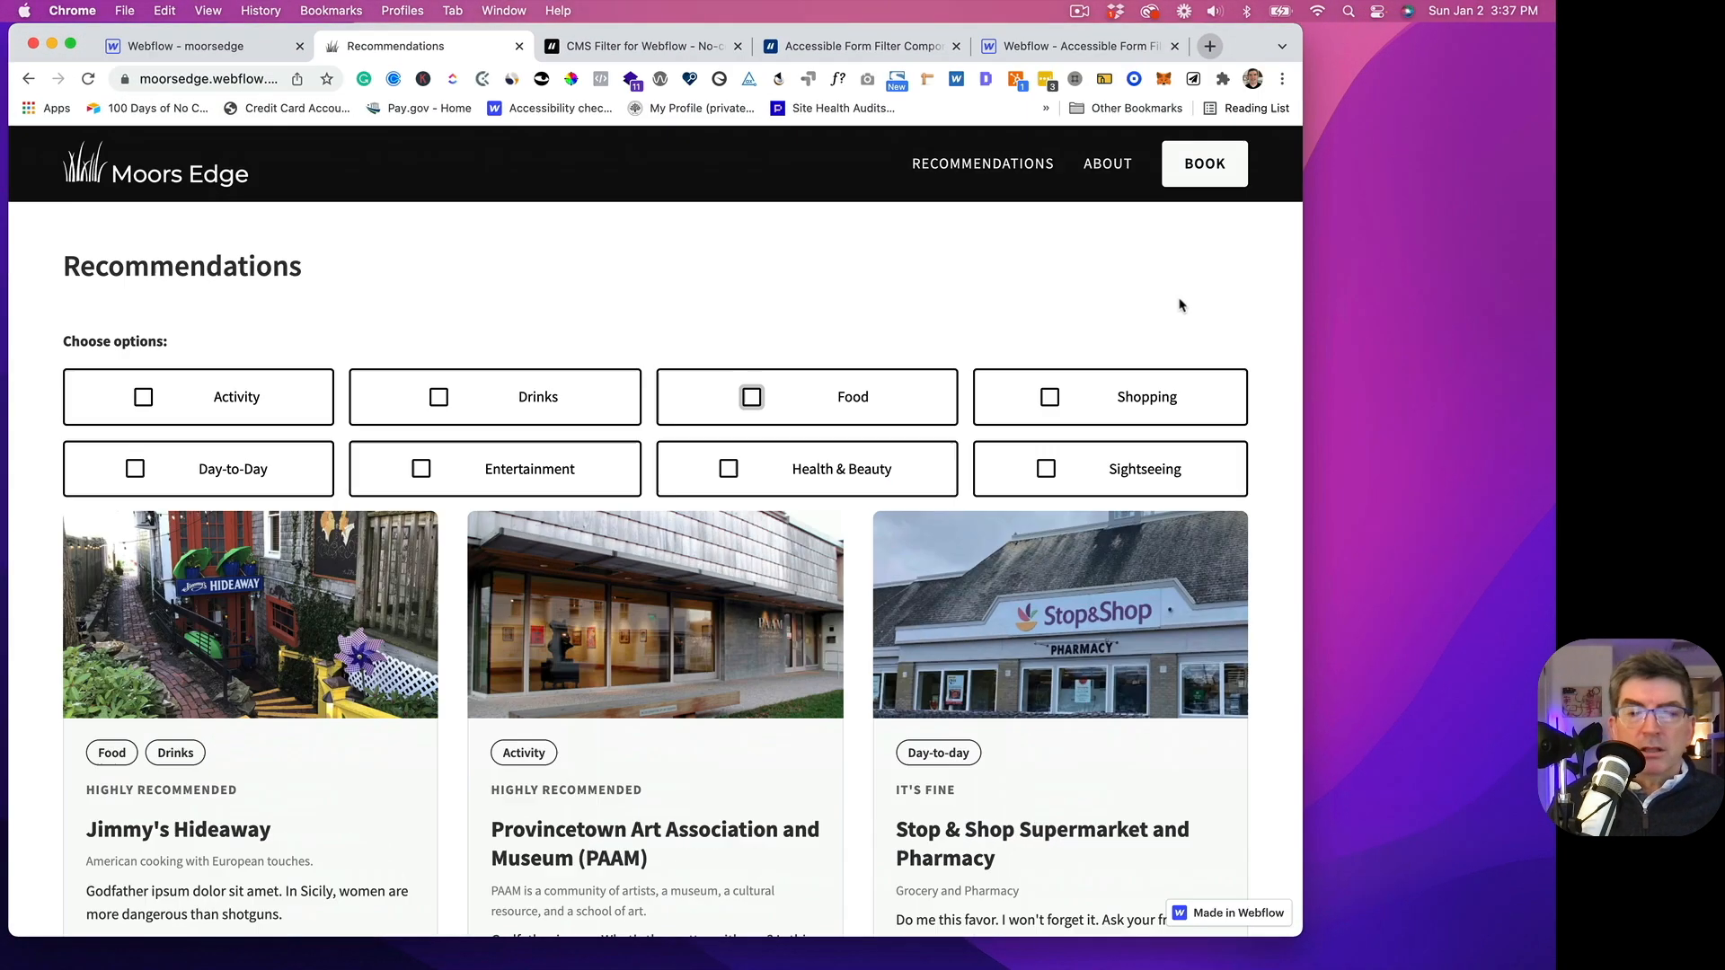
left_click_drag(1305, 370, 1553, 369)
left_click(1358, 79)
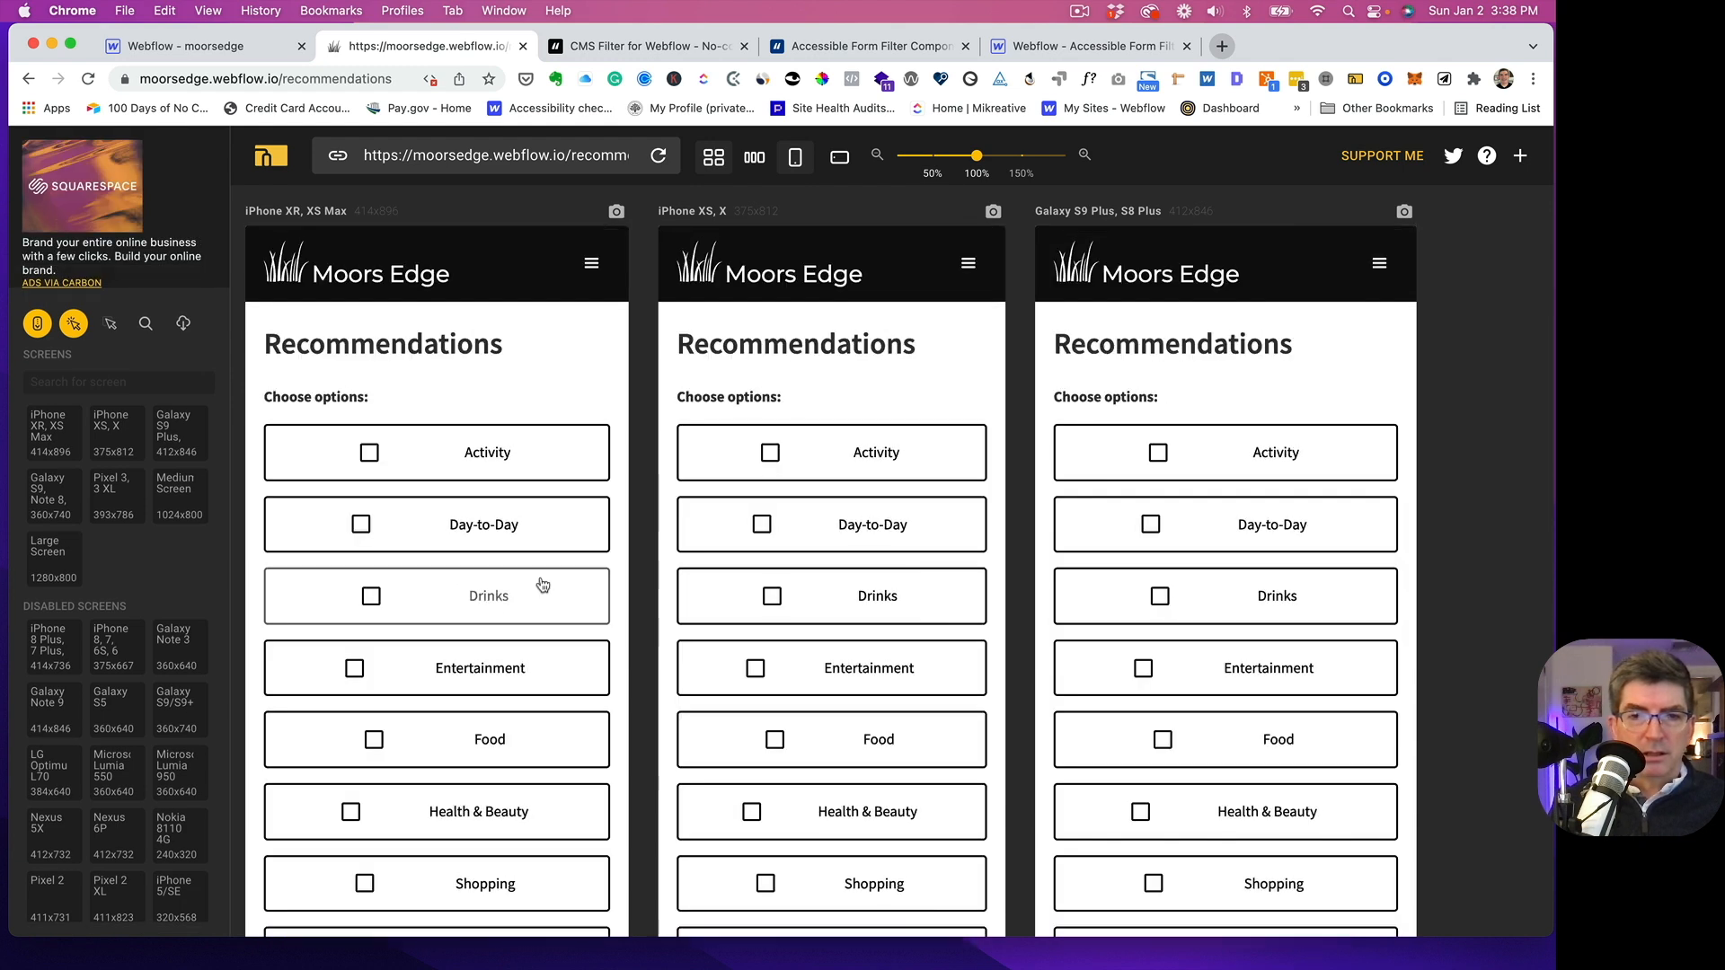
- Examine how the filter checkboxes and recommendation cards lay out on the phone screens, then reload the normal page view
scroll(489, 634, "down", 5)
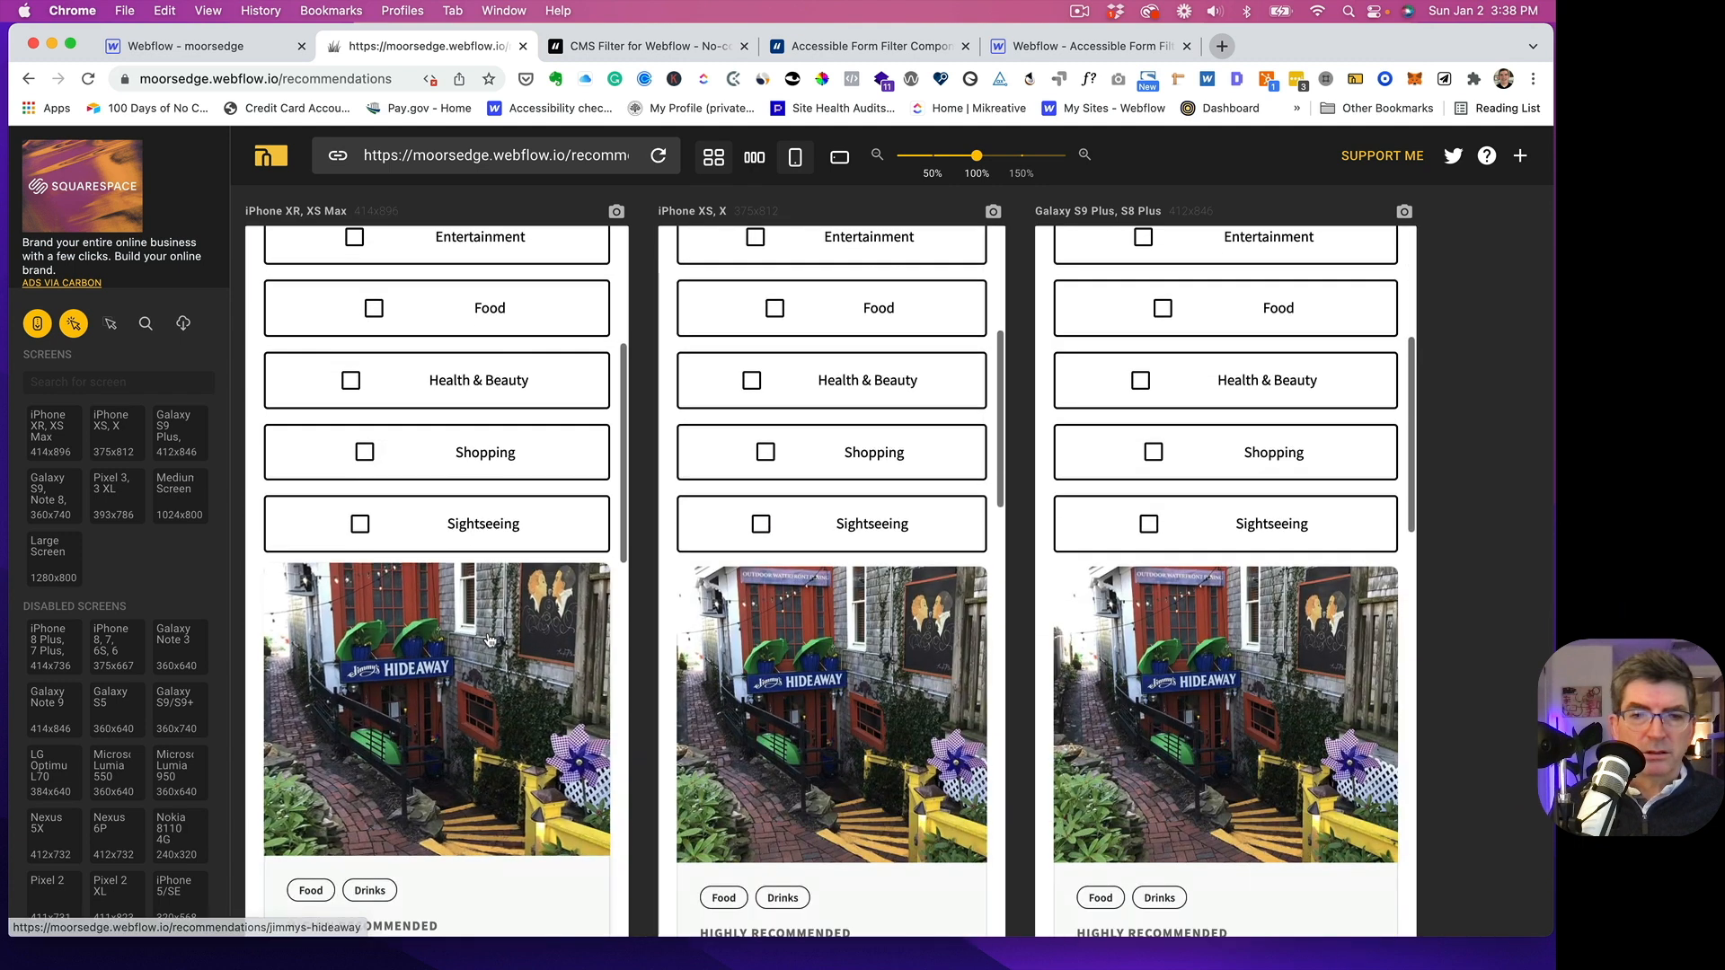
scroll(490, 639, "up", 5)
scroll(490, 638, "down", 1)
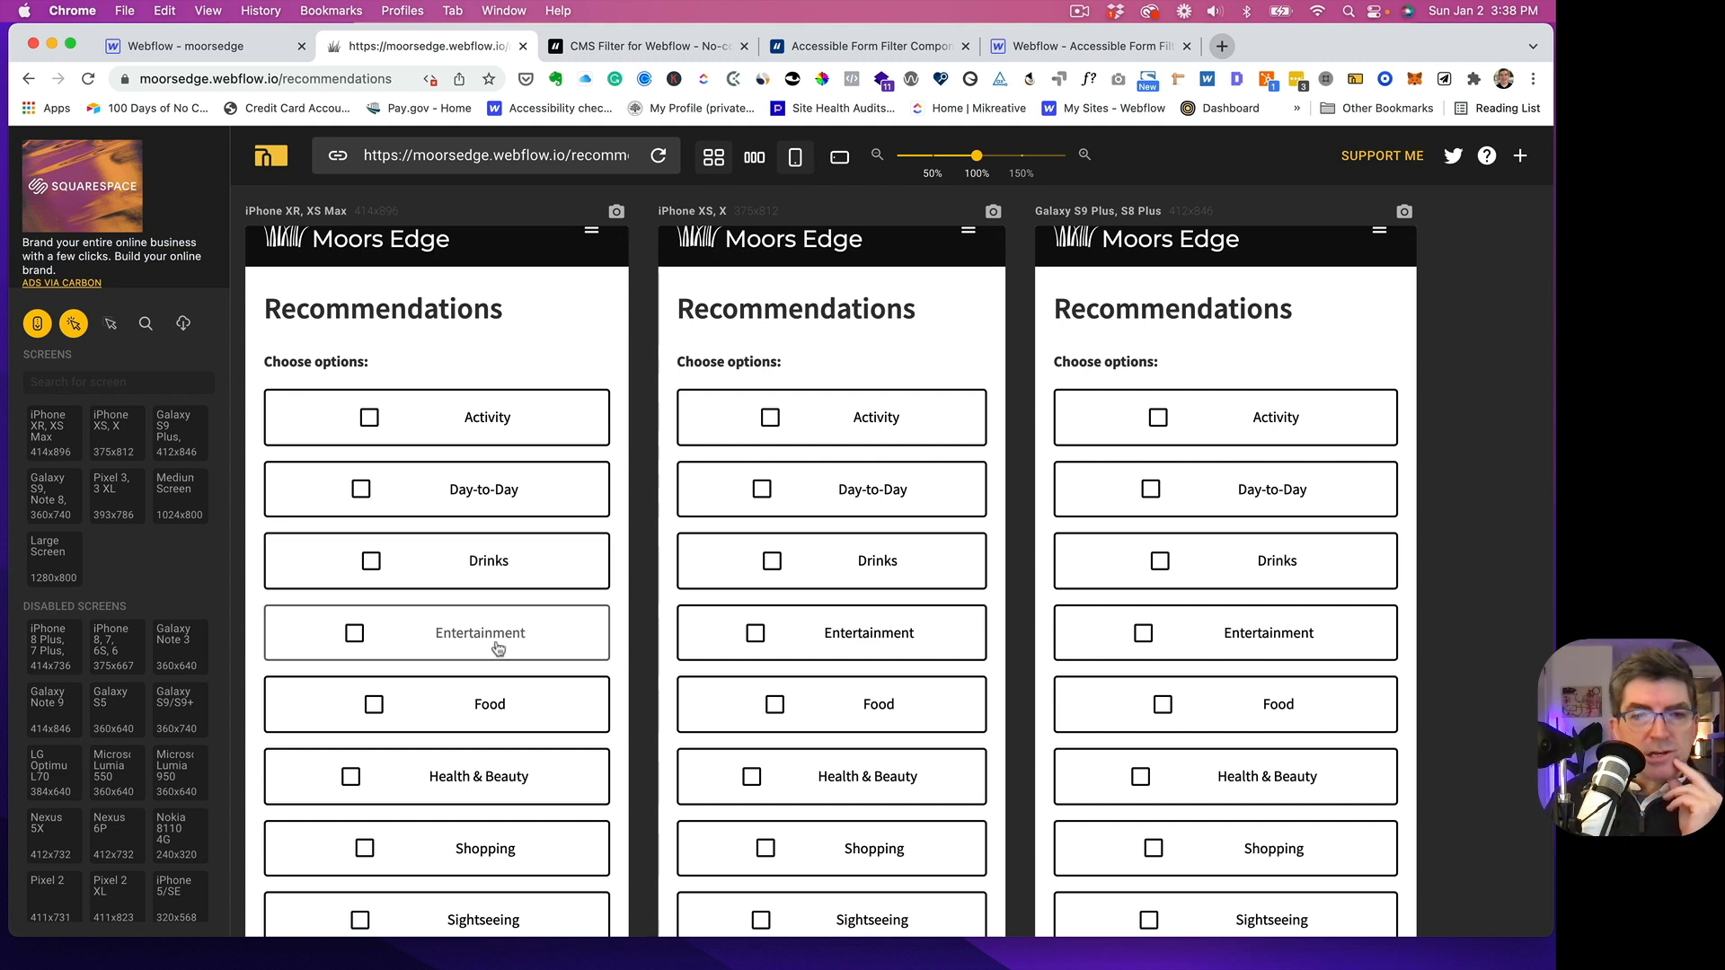
scroll(494, 643, "down", 5)
scroll(503, 631, "up", 2)
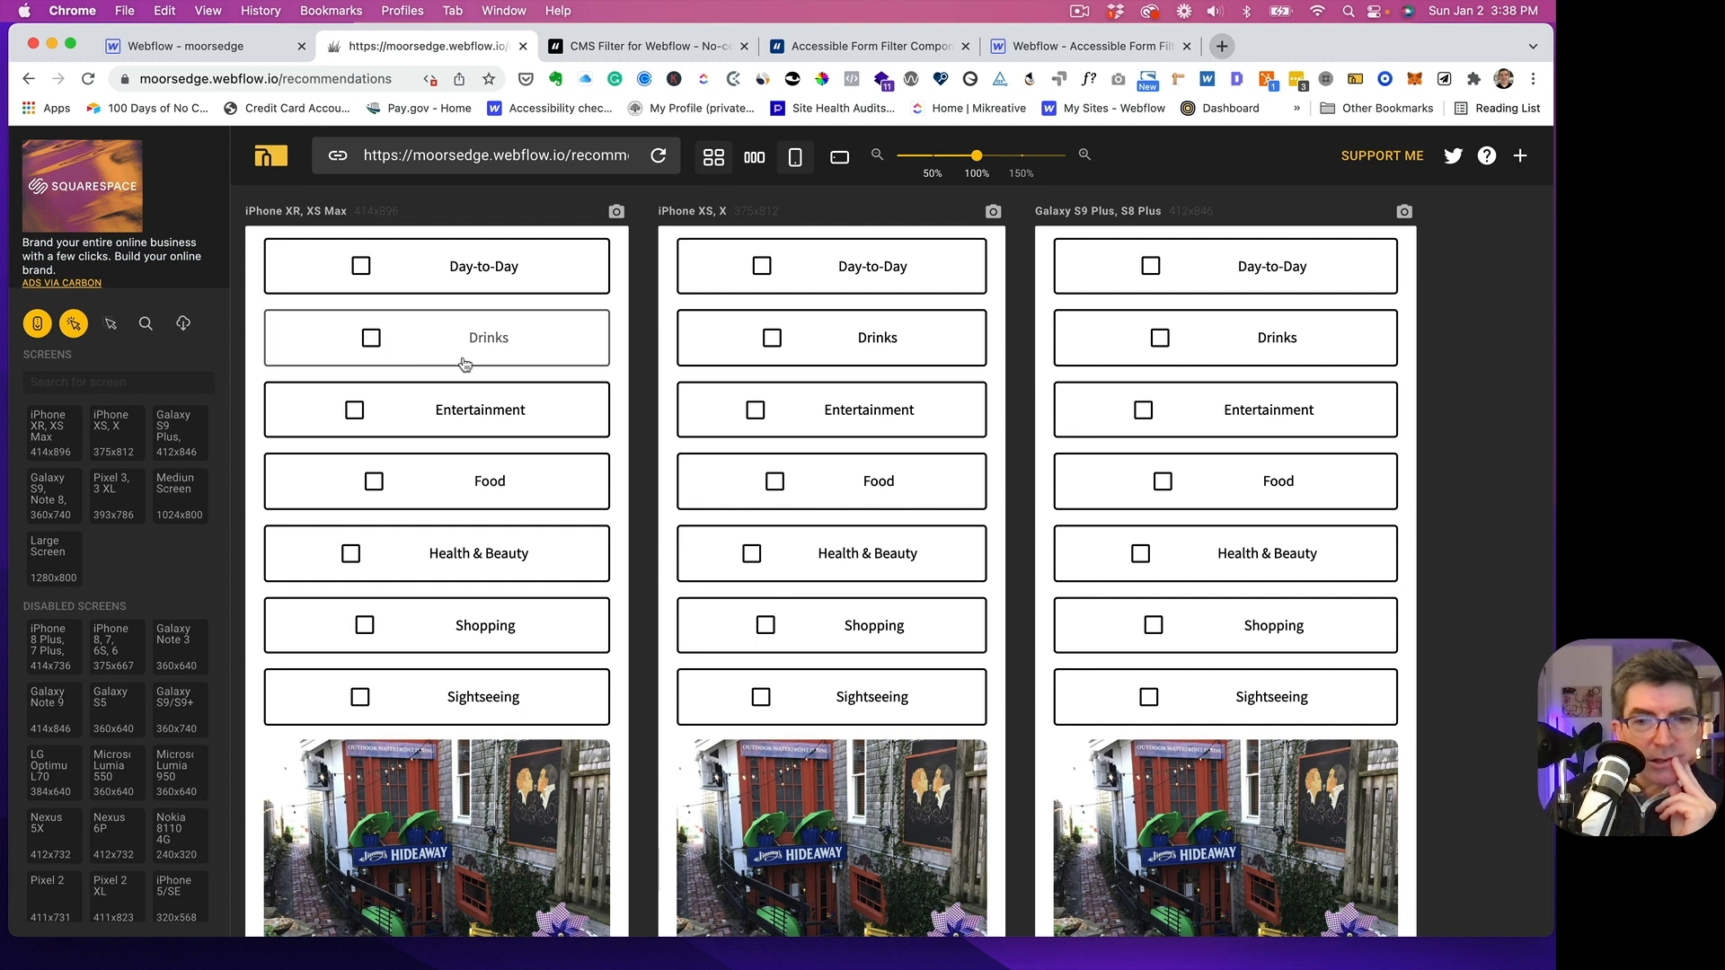
scroll(485, 467, "up", 3)
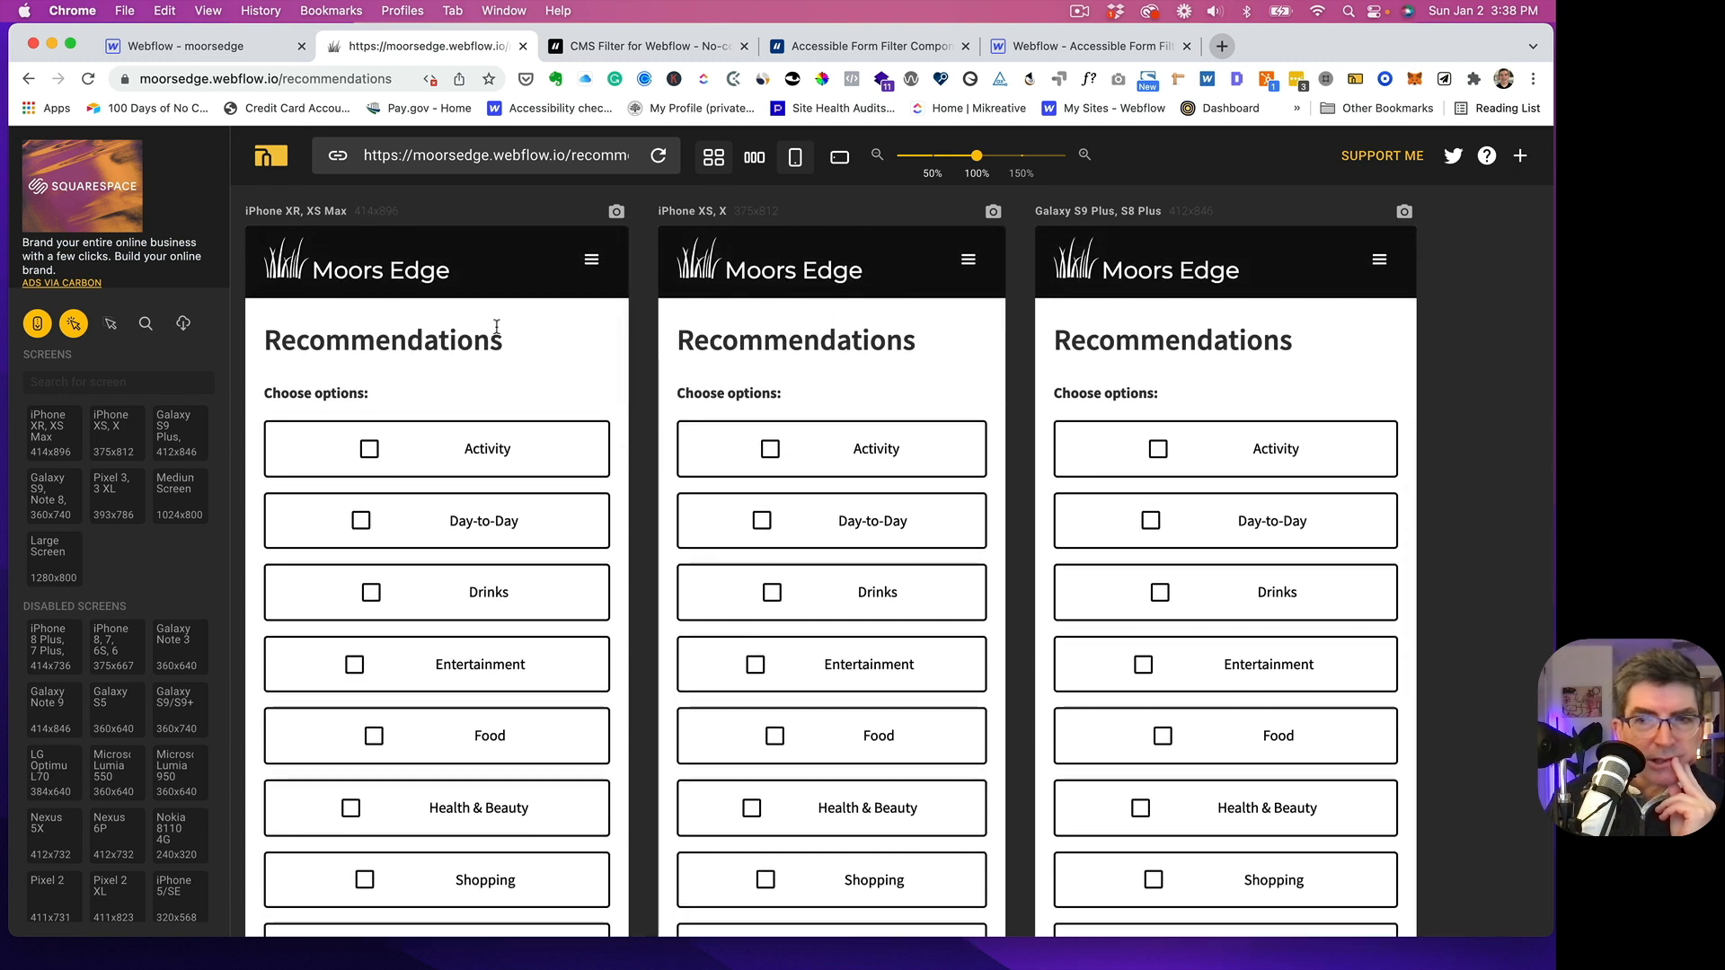
left_click(88, 78)
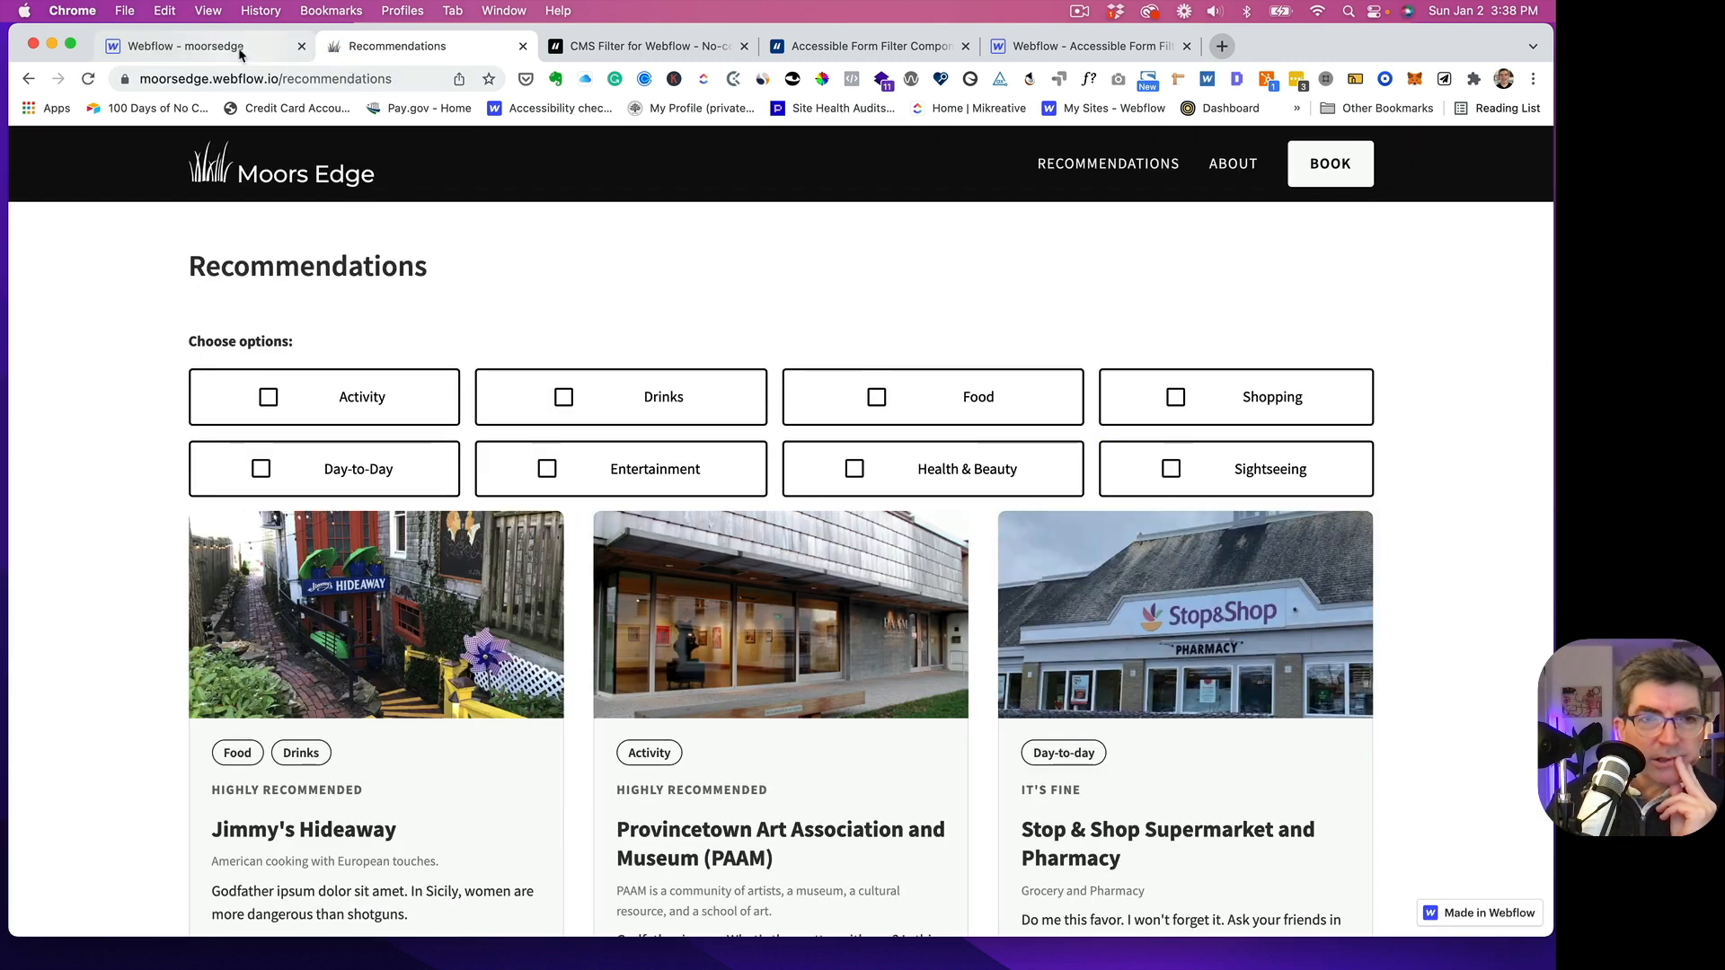
- Back in the Webflow designer, set fs-checkbox_row to a horizontal flex layout with centered alignment and wrapping children
left_click(237, 51)
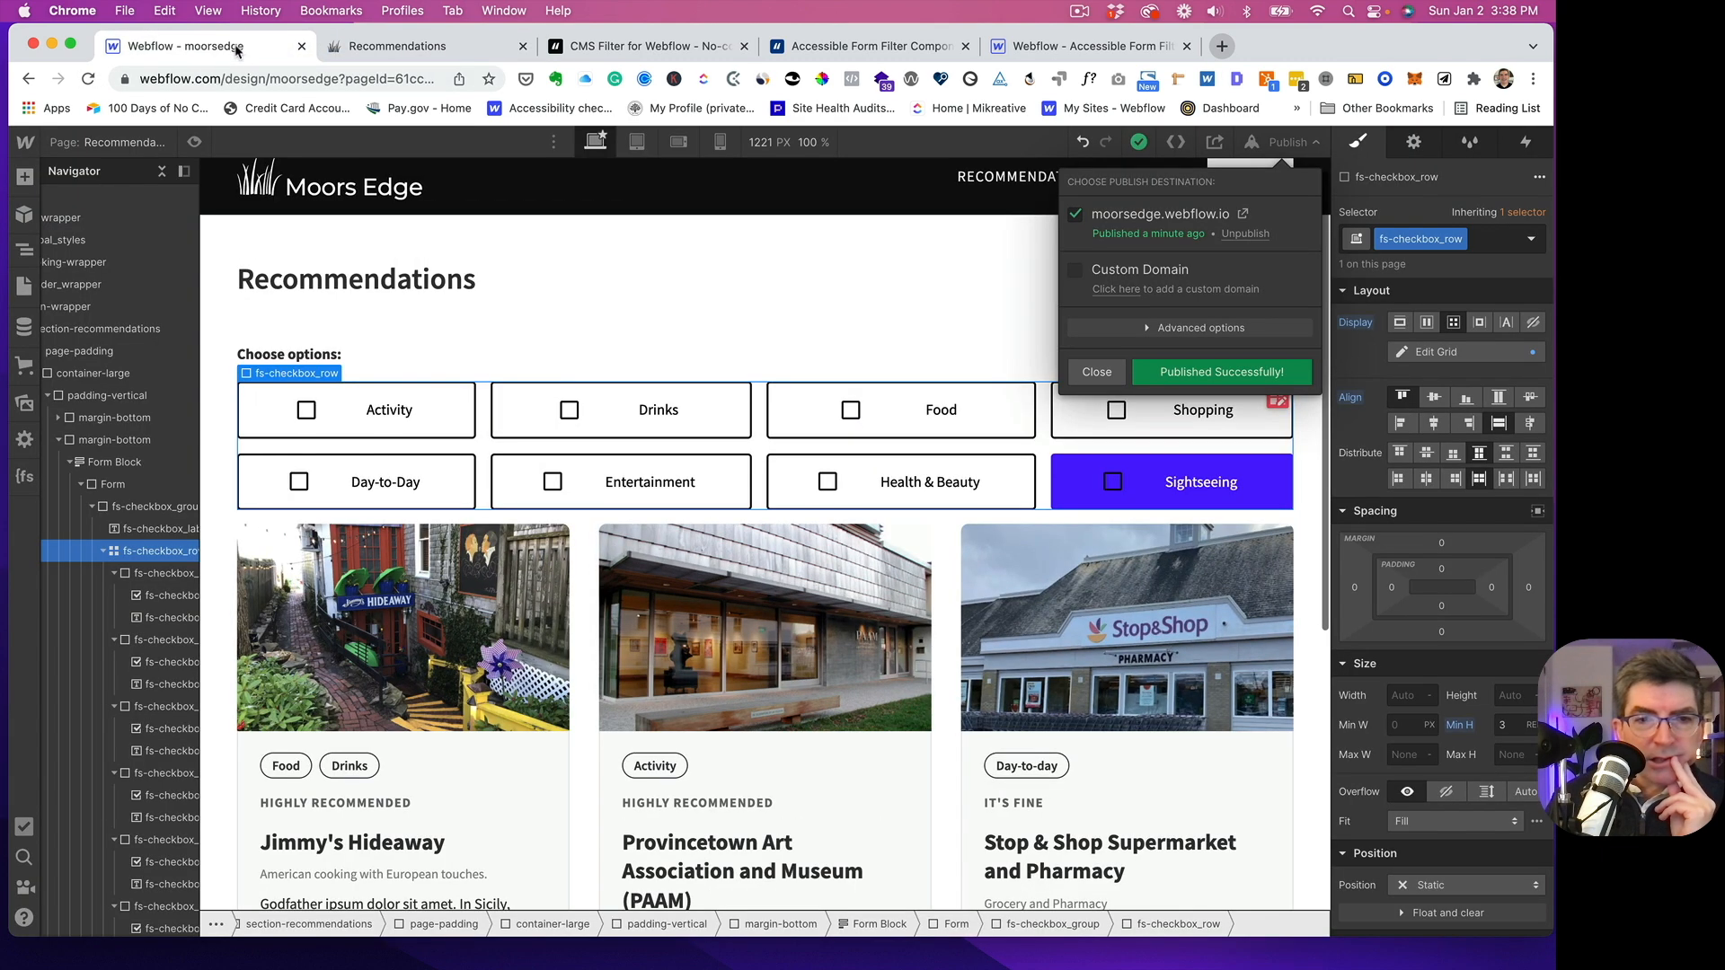
left_click(1094, 374)
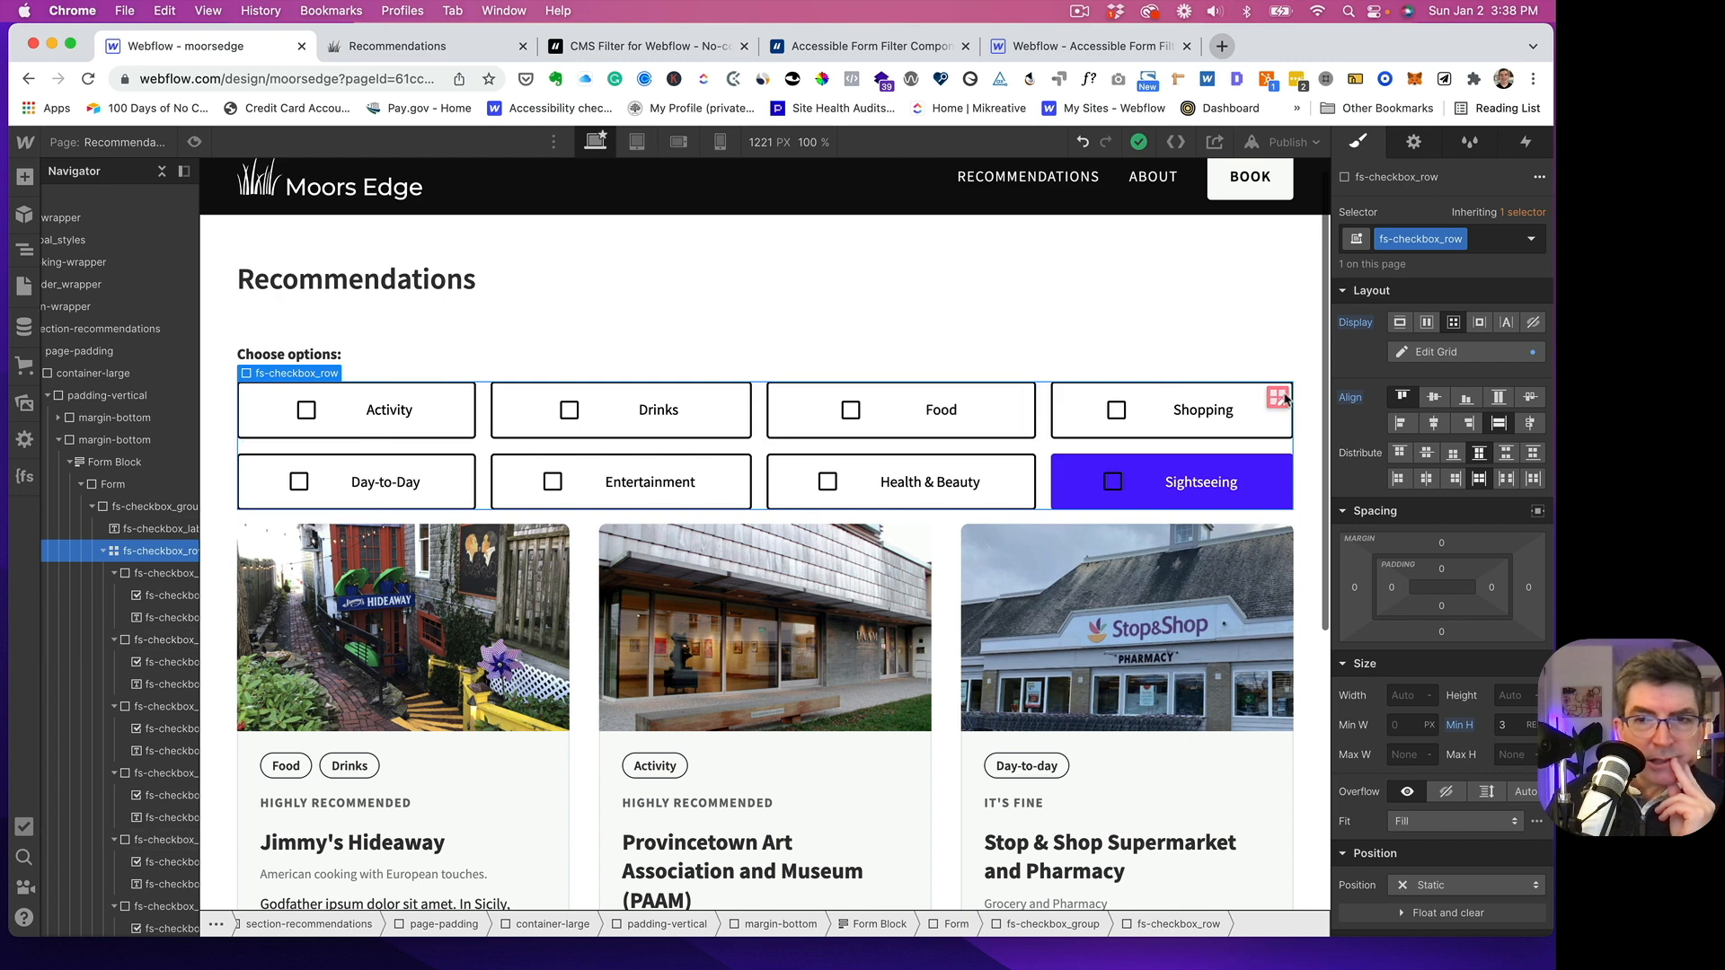
left_click(1425, 322)
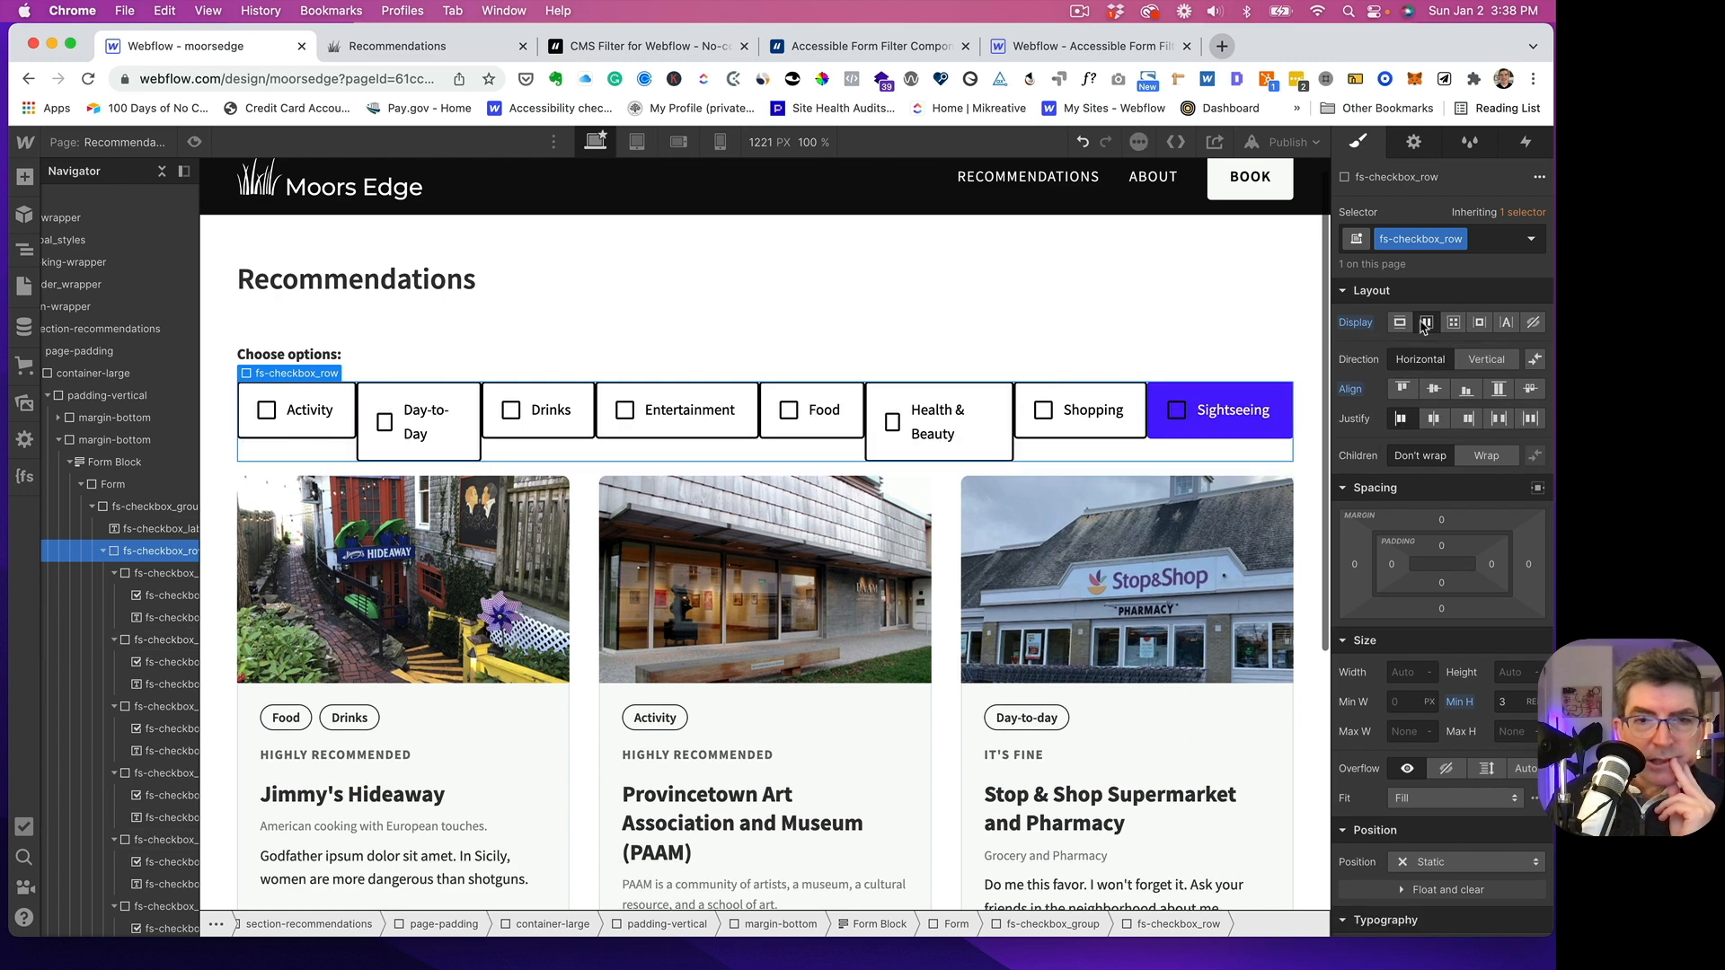
left_click(1434, 390)
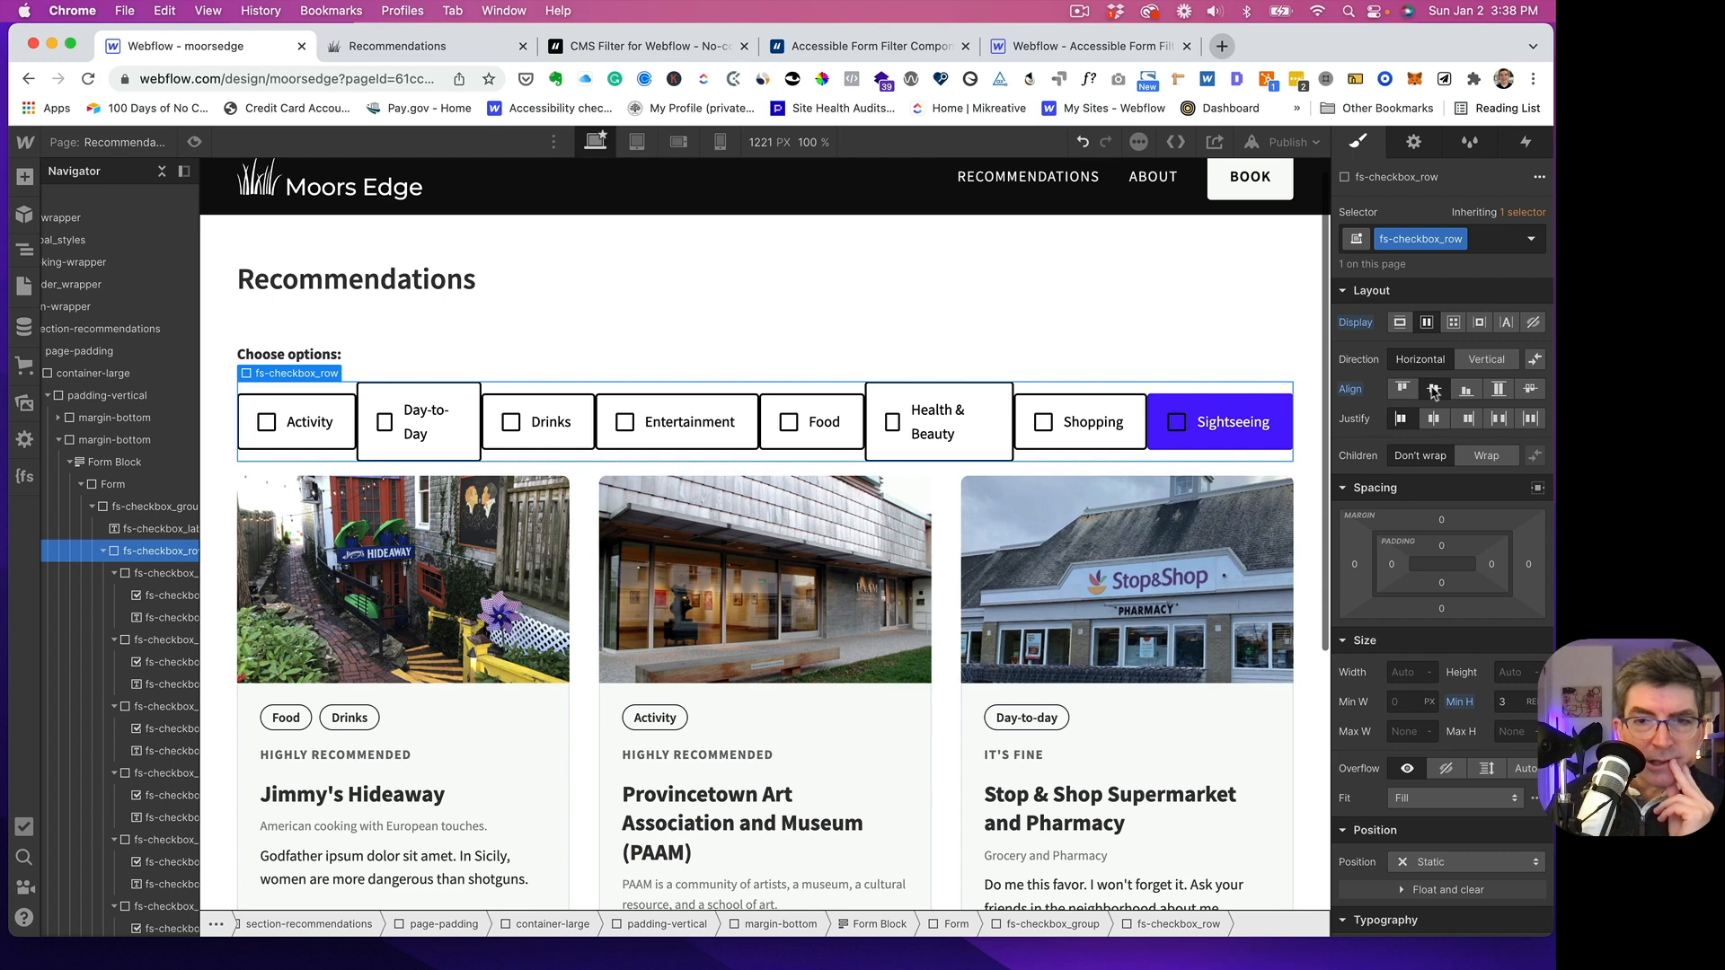
left_click(1485, 457)
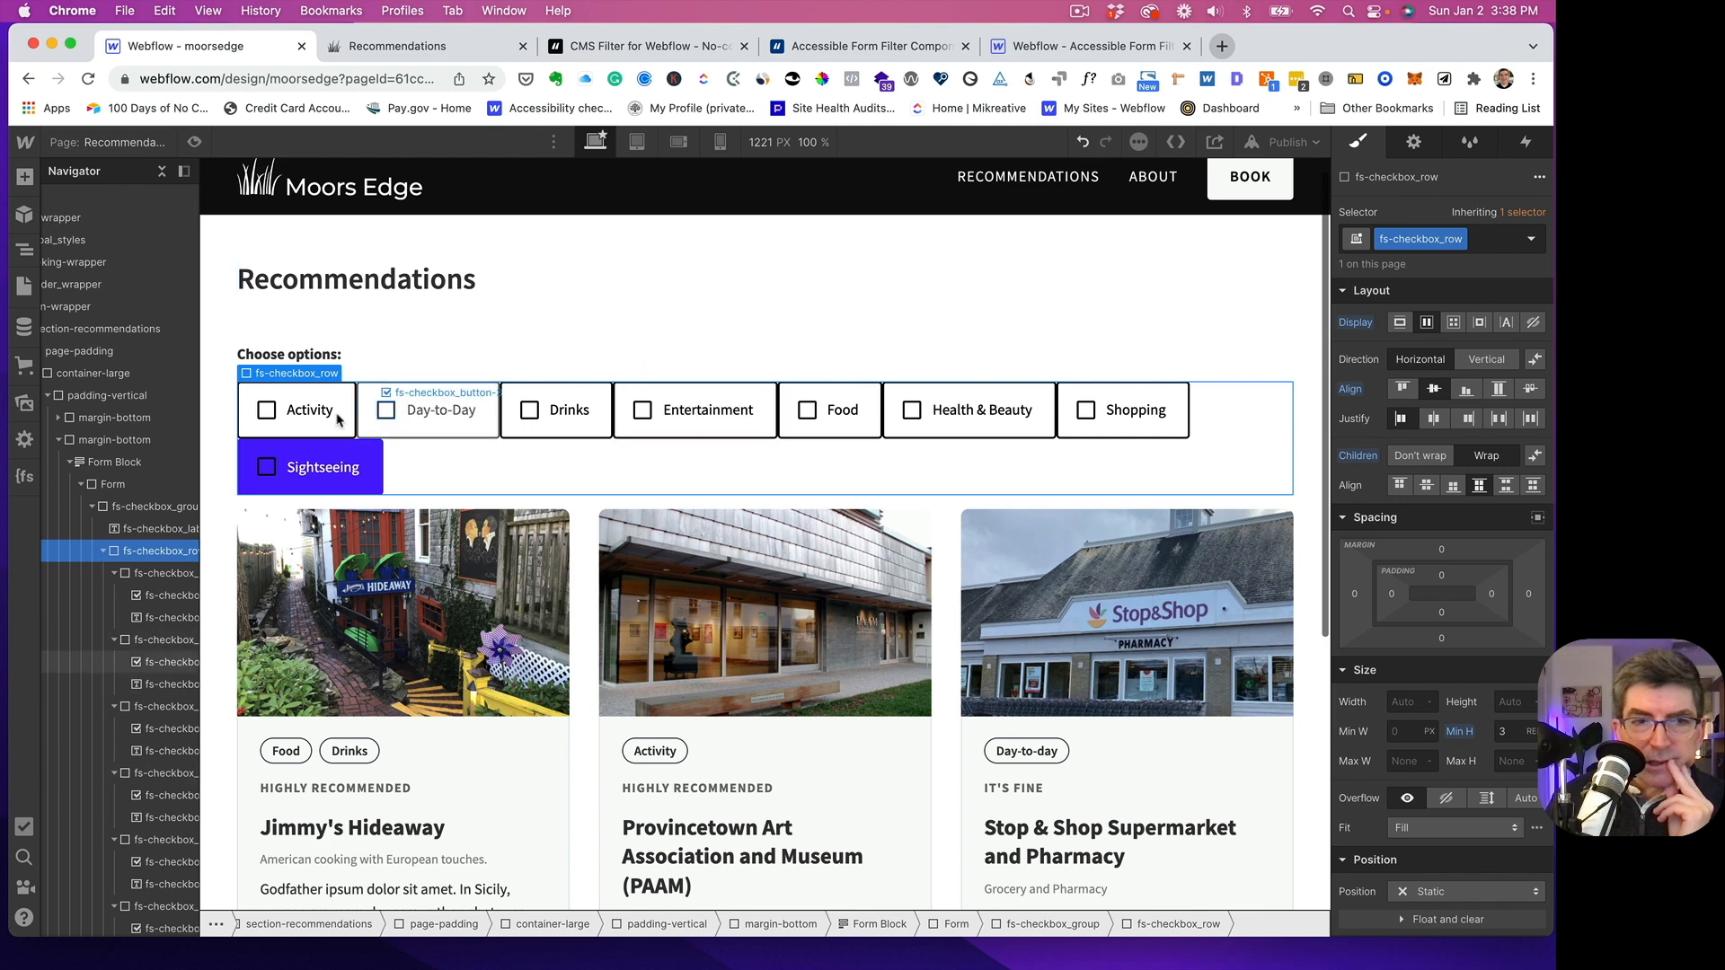
- Set the right margin of the fs-checkbox_field-3 class to 0.25rem
left_click(260, 432)
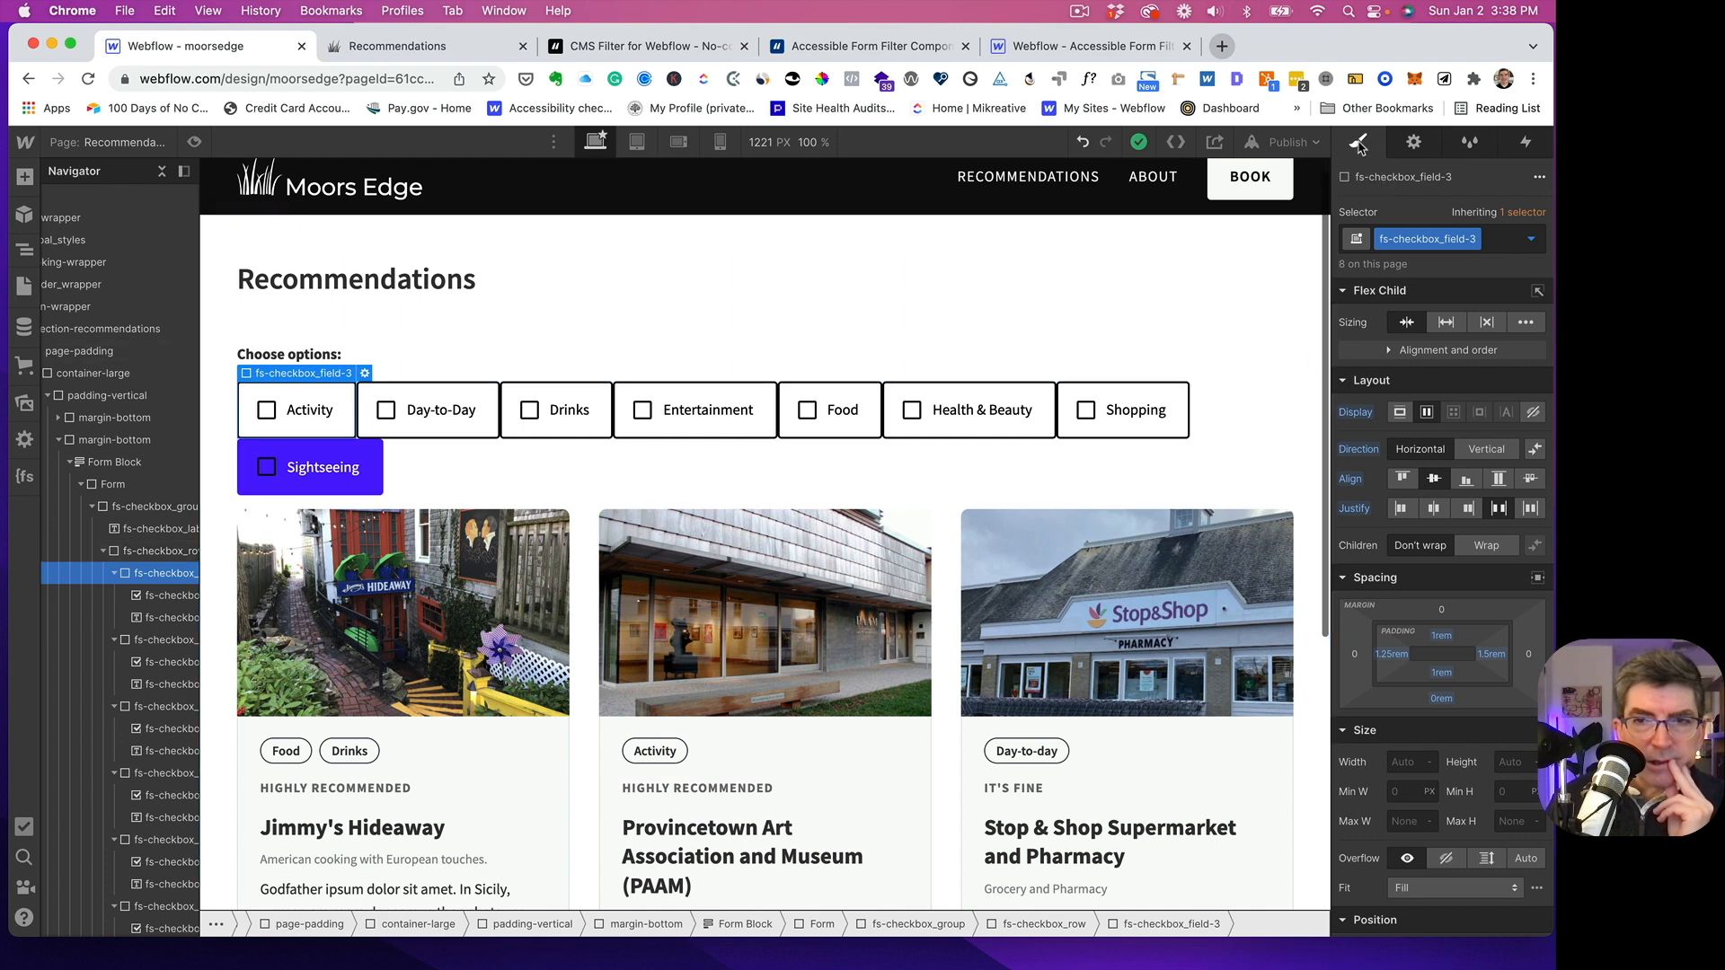
scroll(1527, 504, "down", 3)
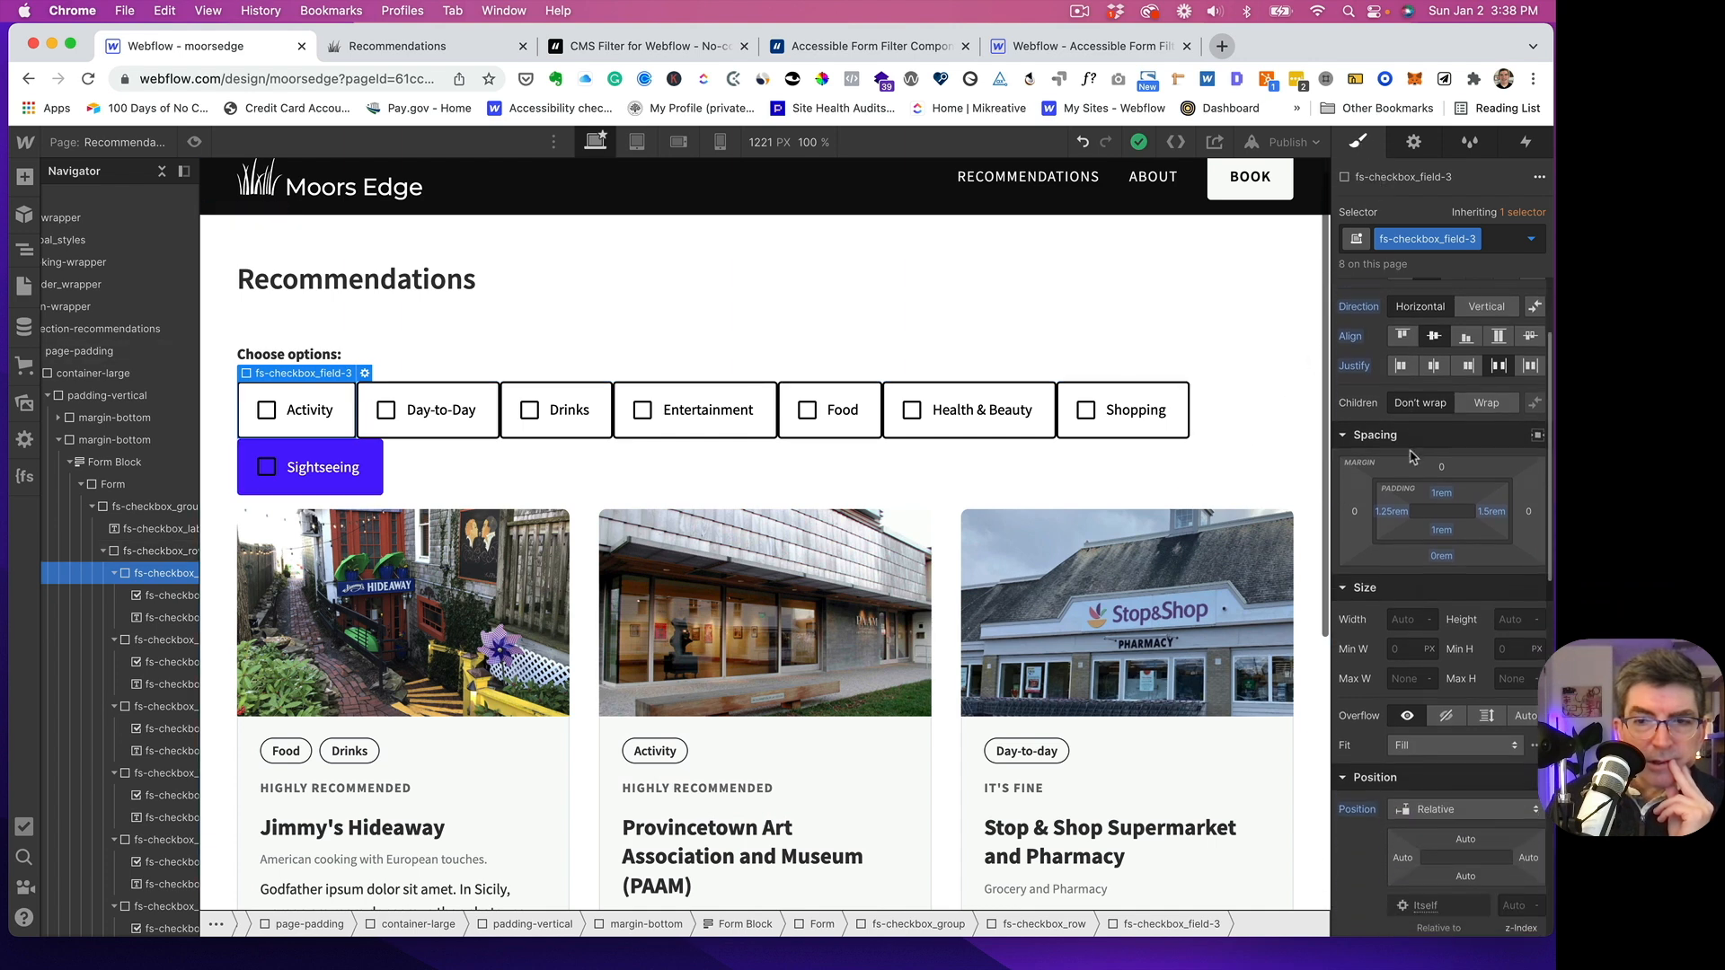
left_click(1530, 495)
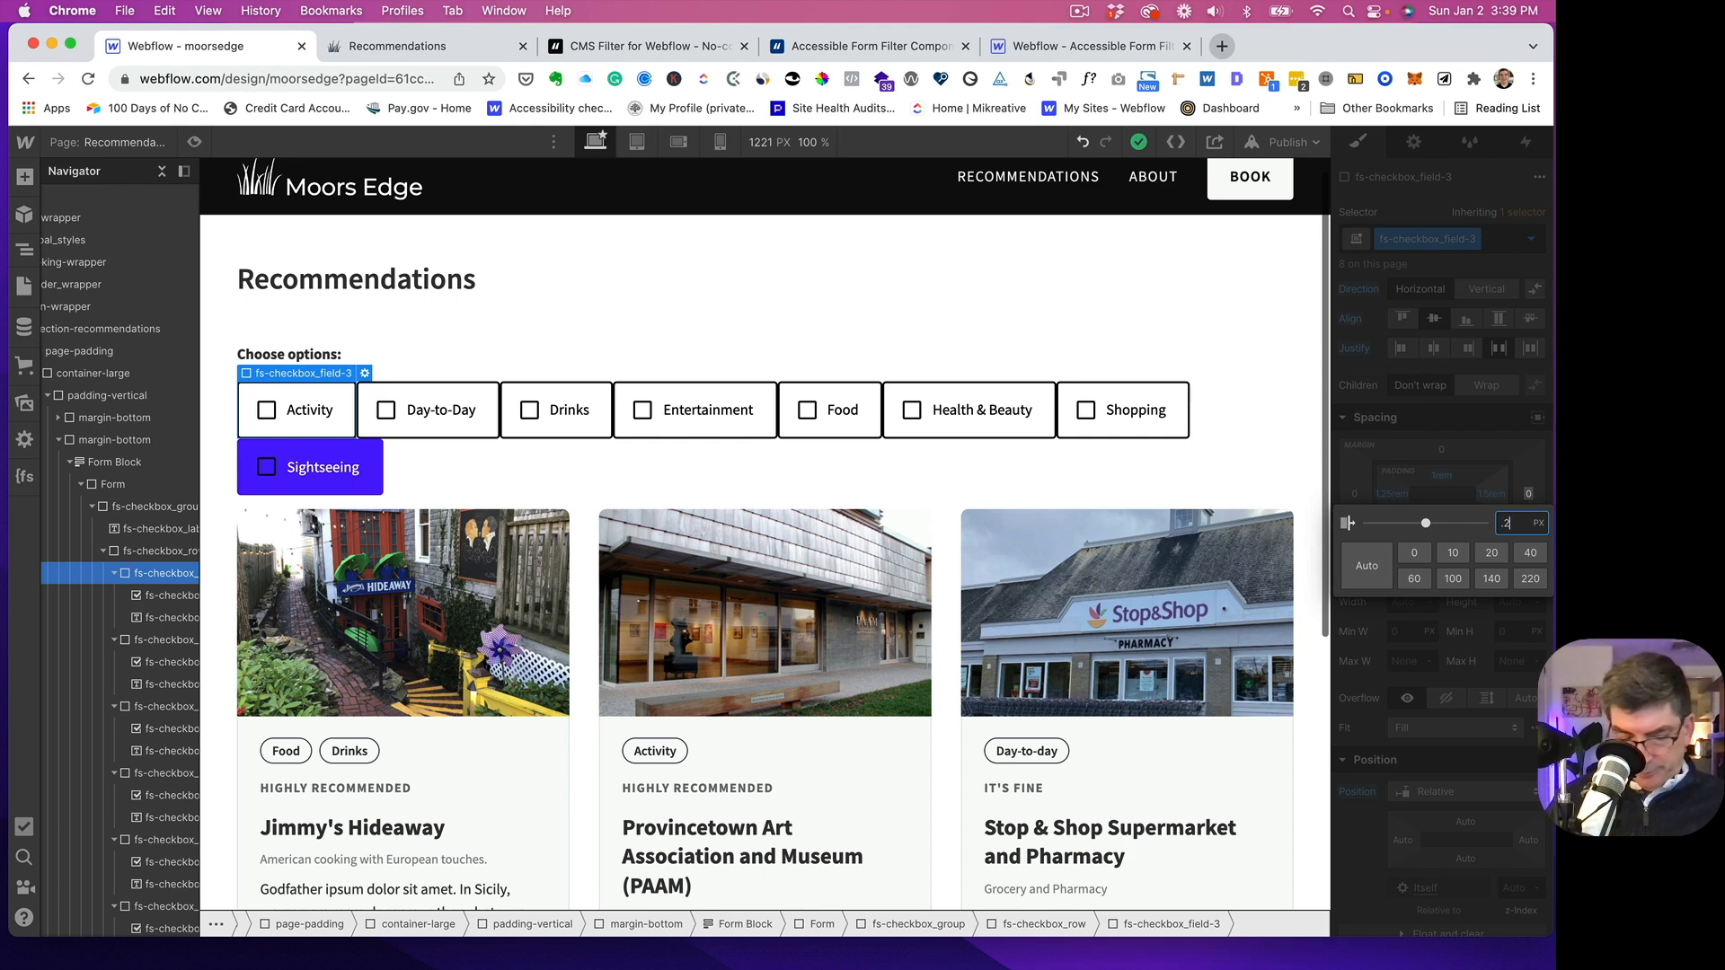
key("Return")
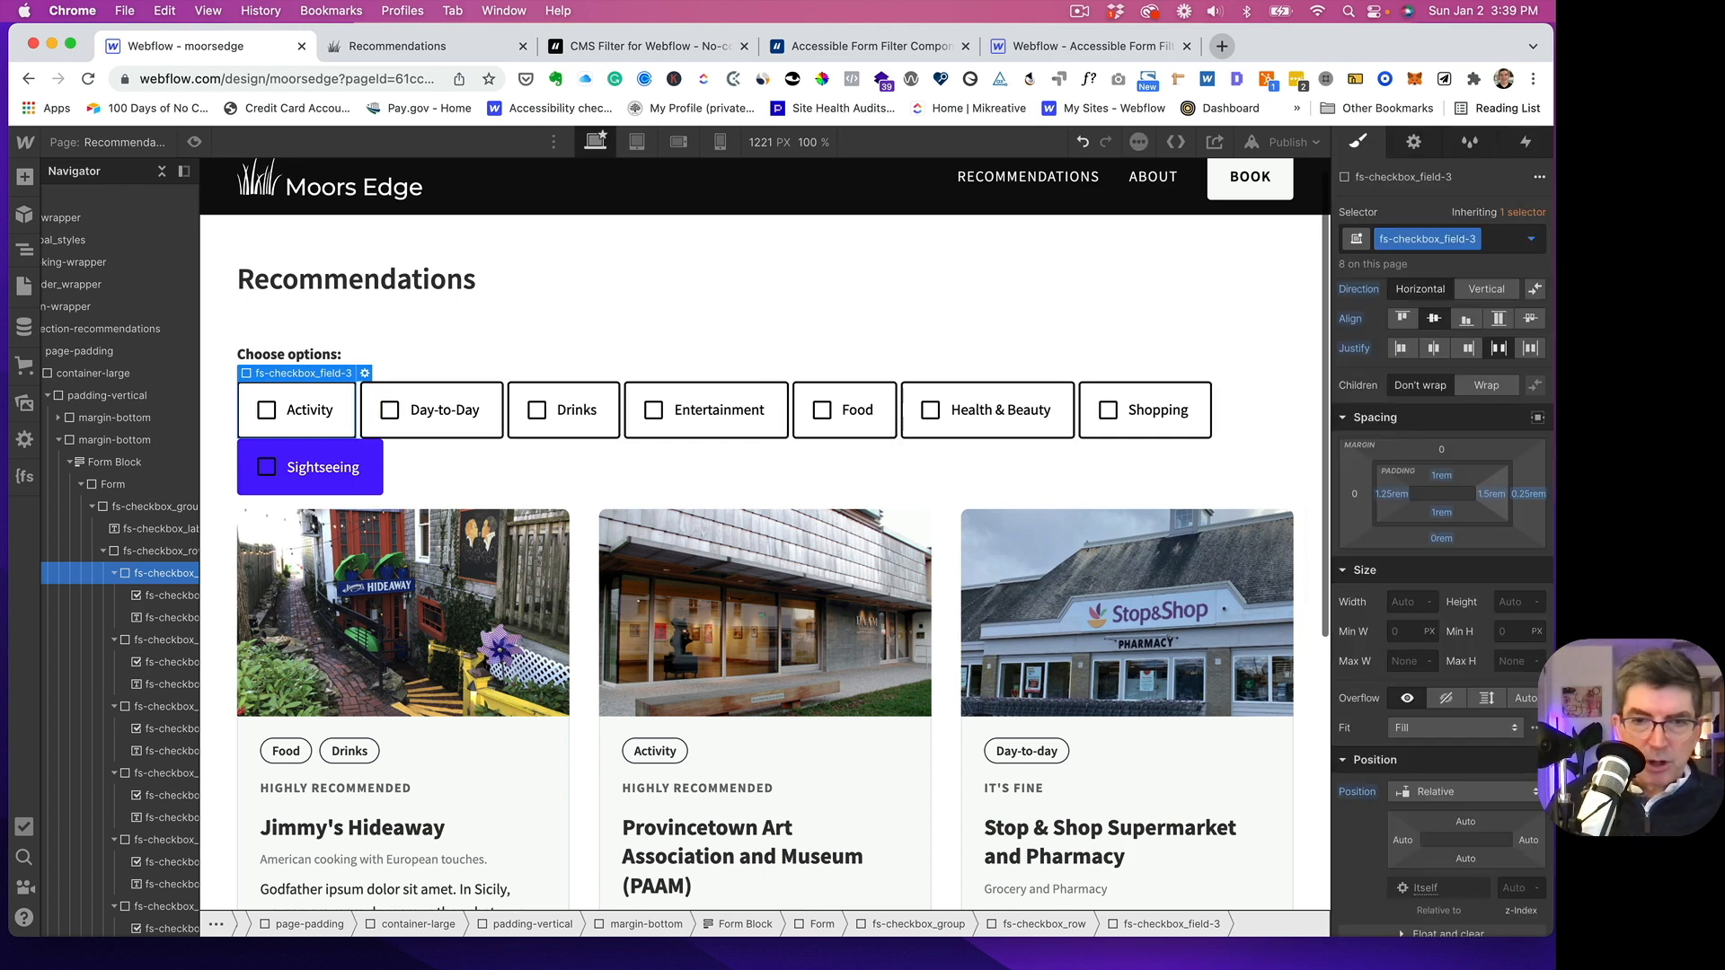
- Set the right and bottom margins of the fs-checkbox_field-3 class to 0.5rem
left_click(1531, 502)
type("0.5")
key("Return")
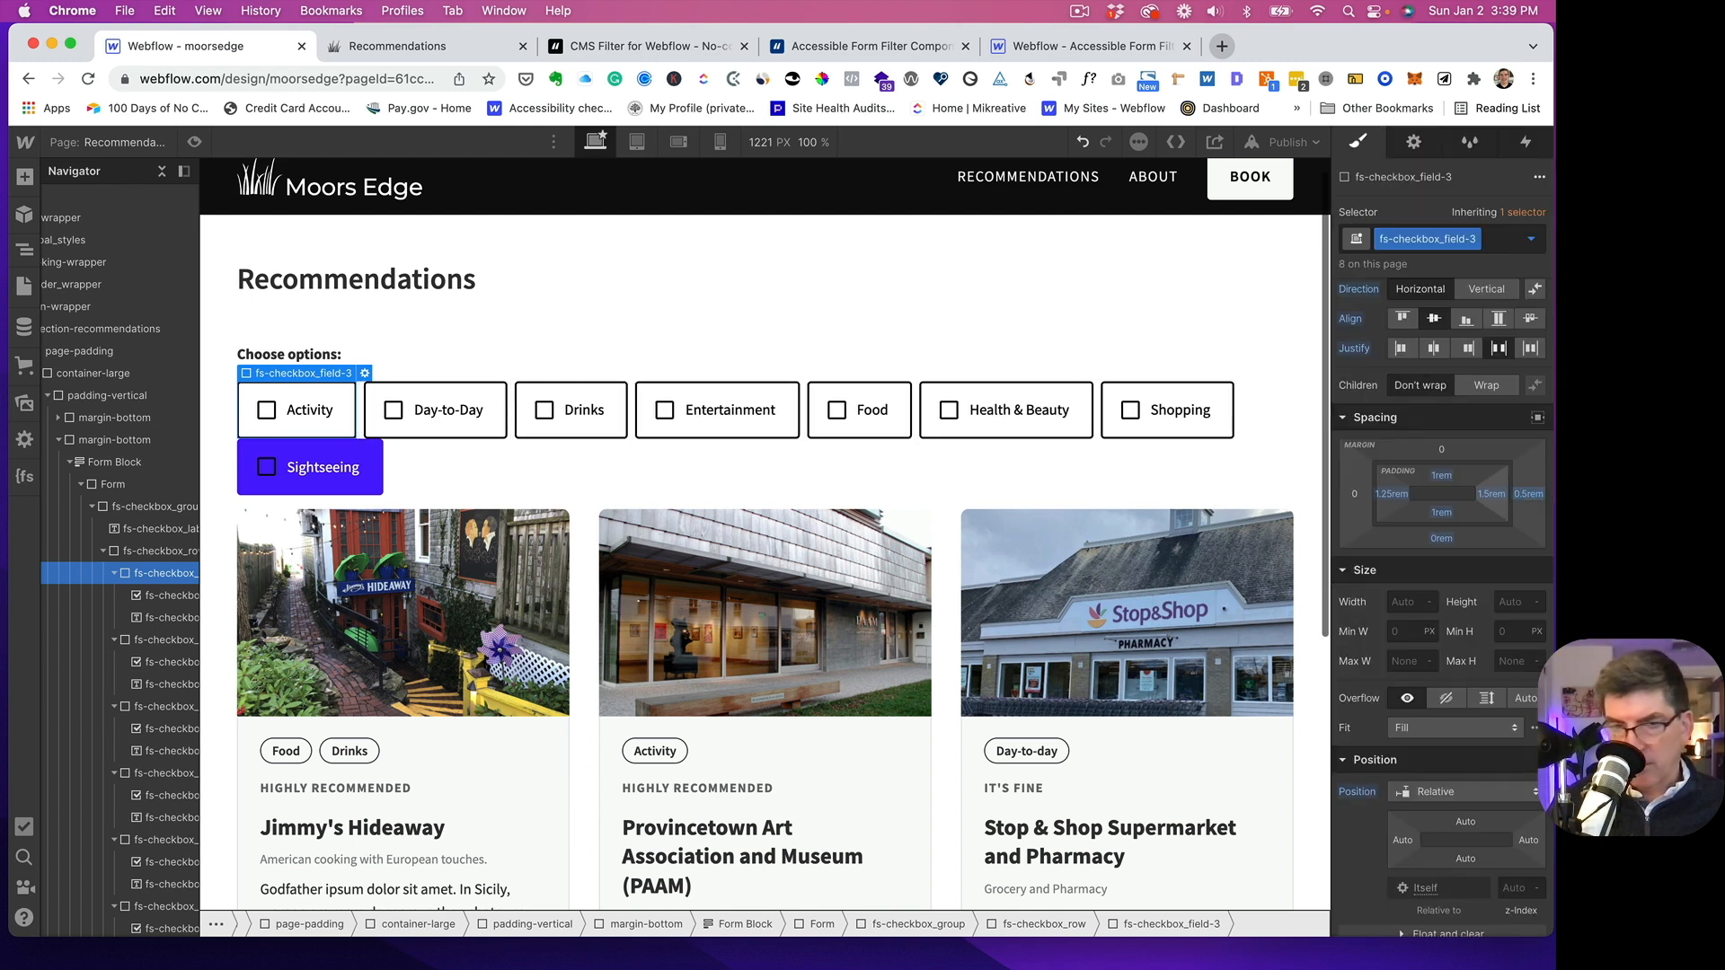
left_click(1439, 539)
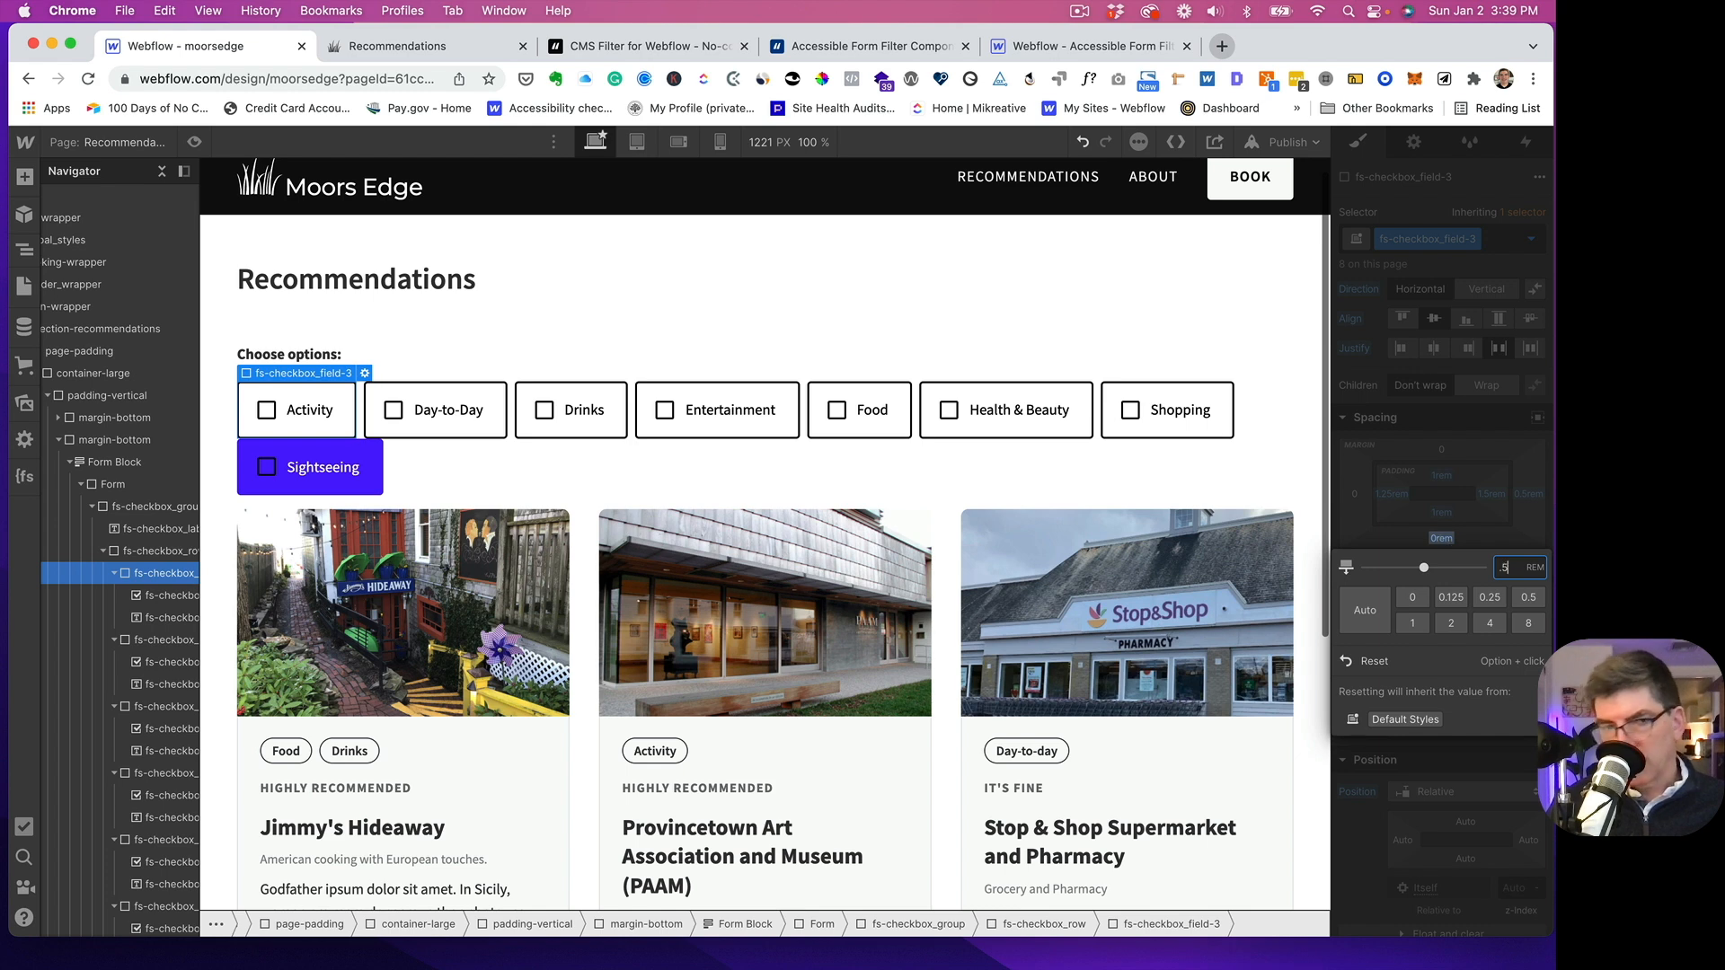
key("Return")
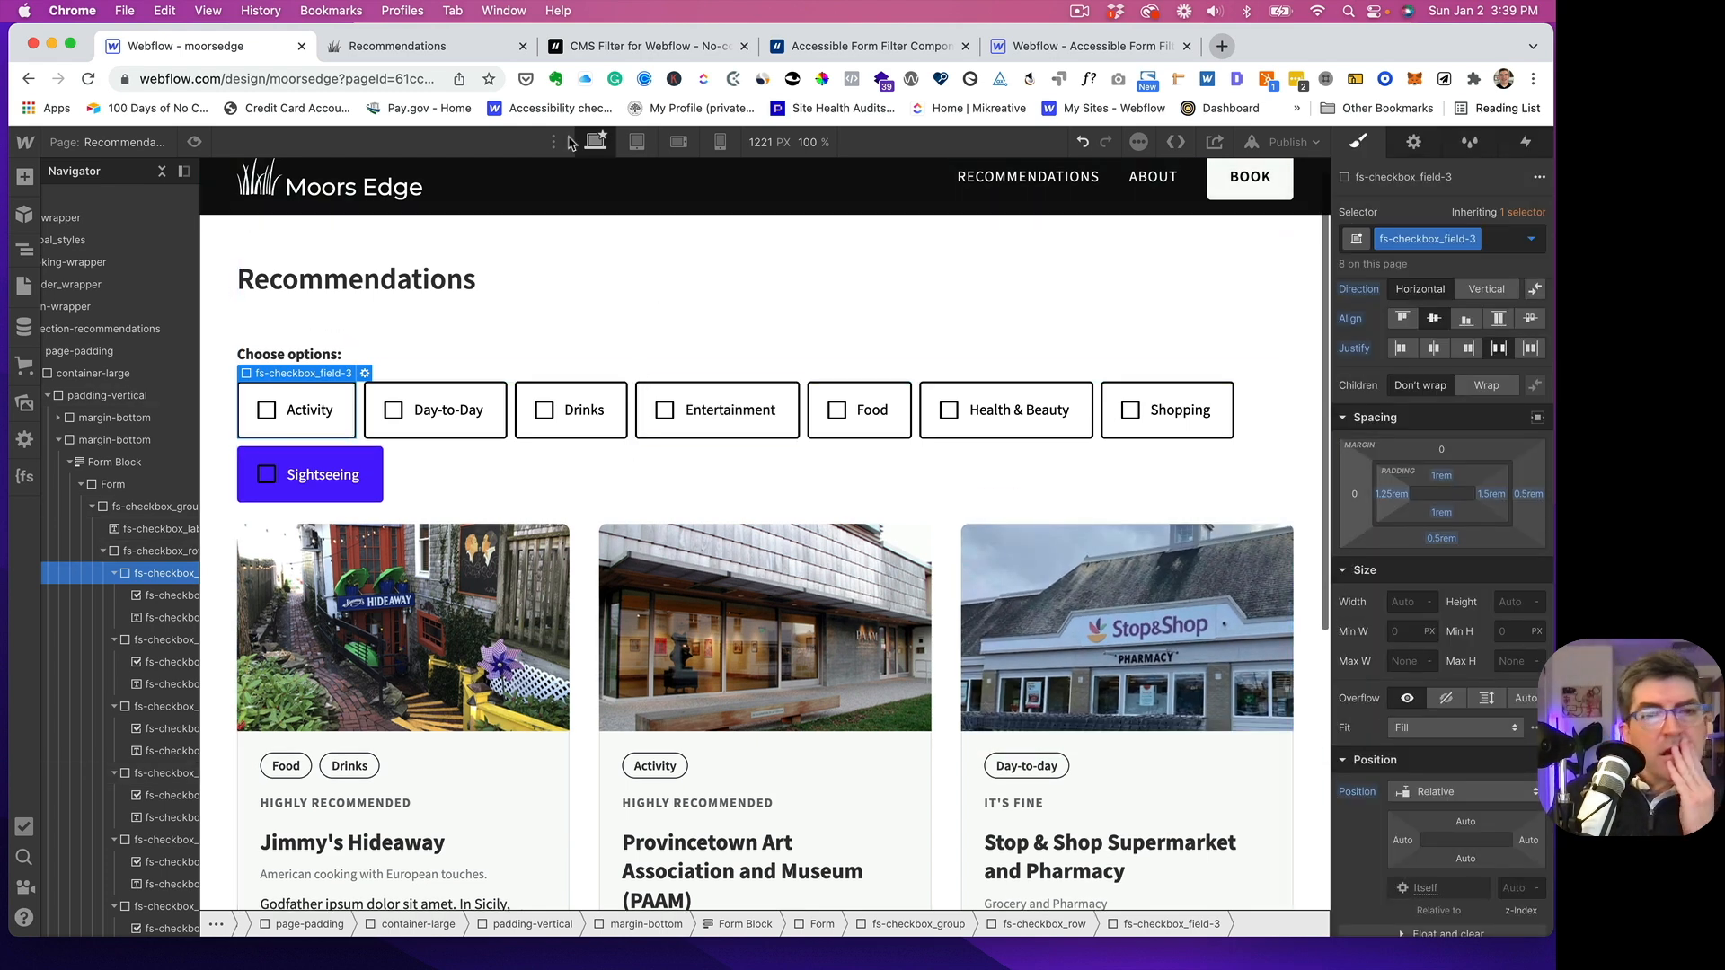
- Publish the site to moorsedge.webflow.io and close the publishing options
left_click(1286, 141)
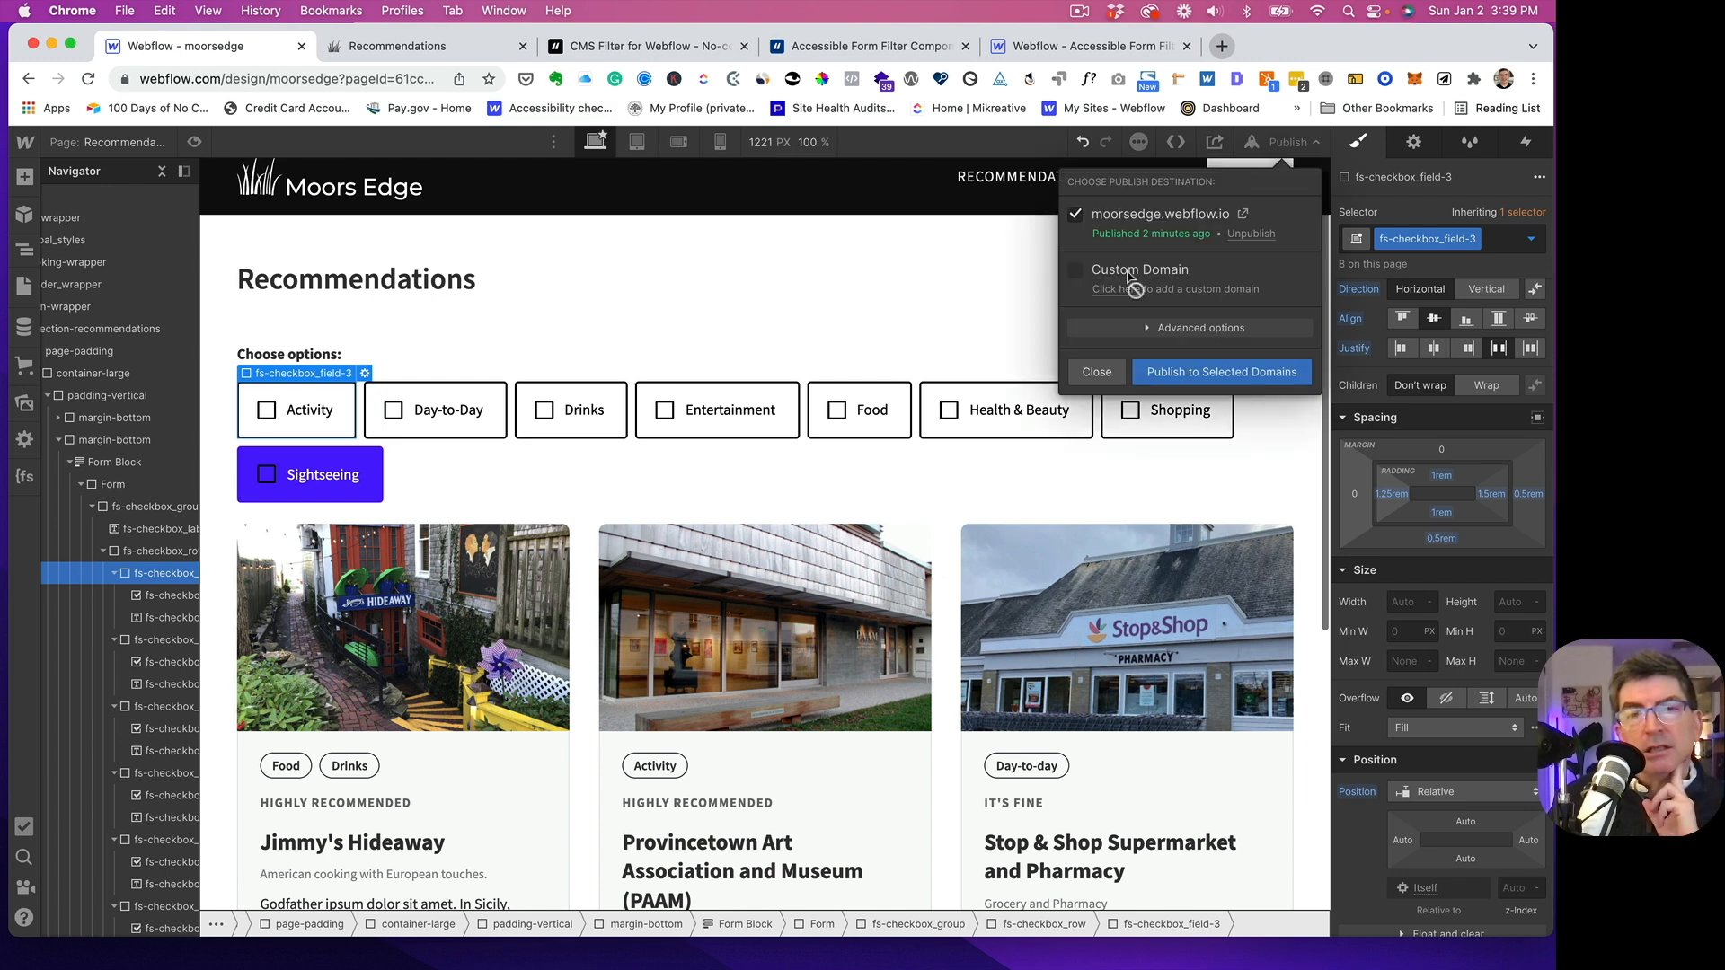
left_click(1190, 373)
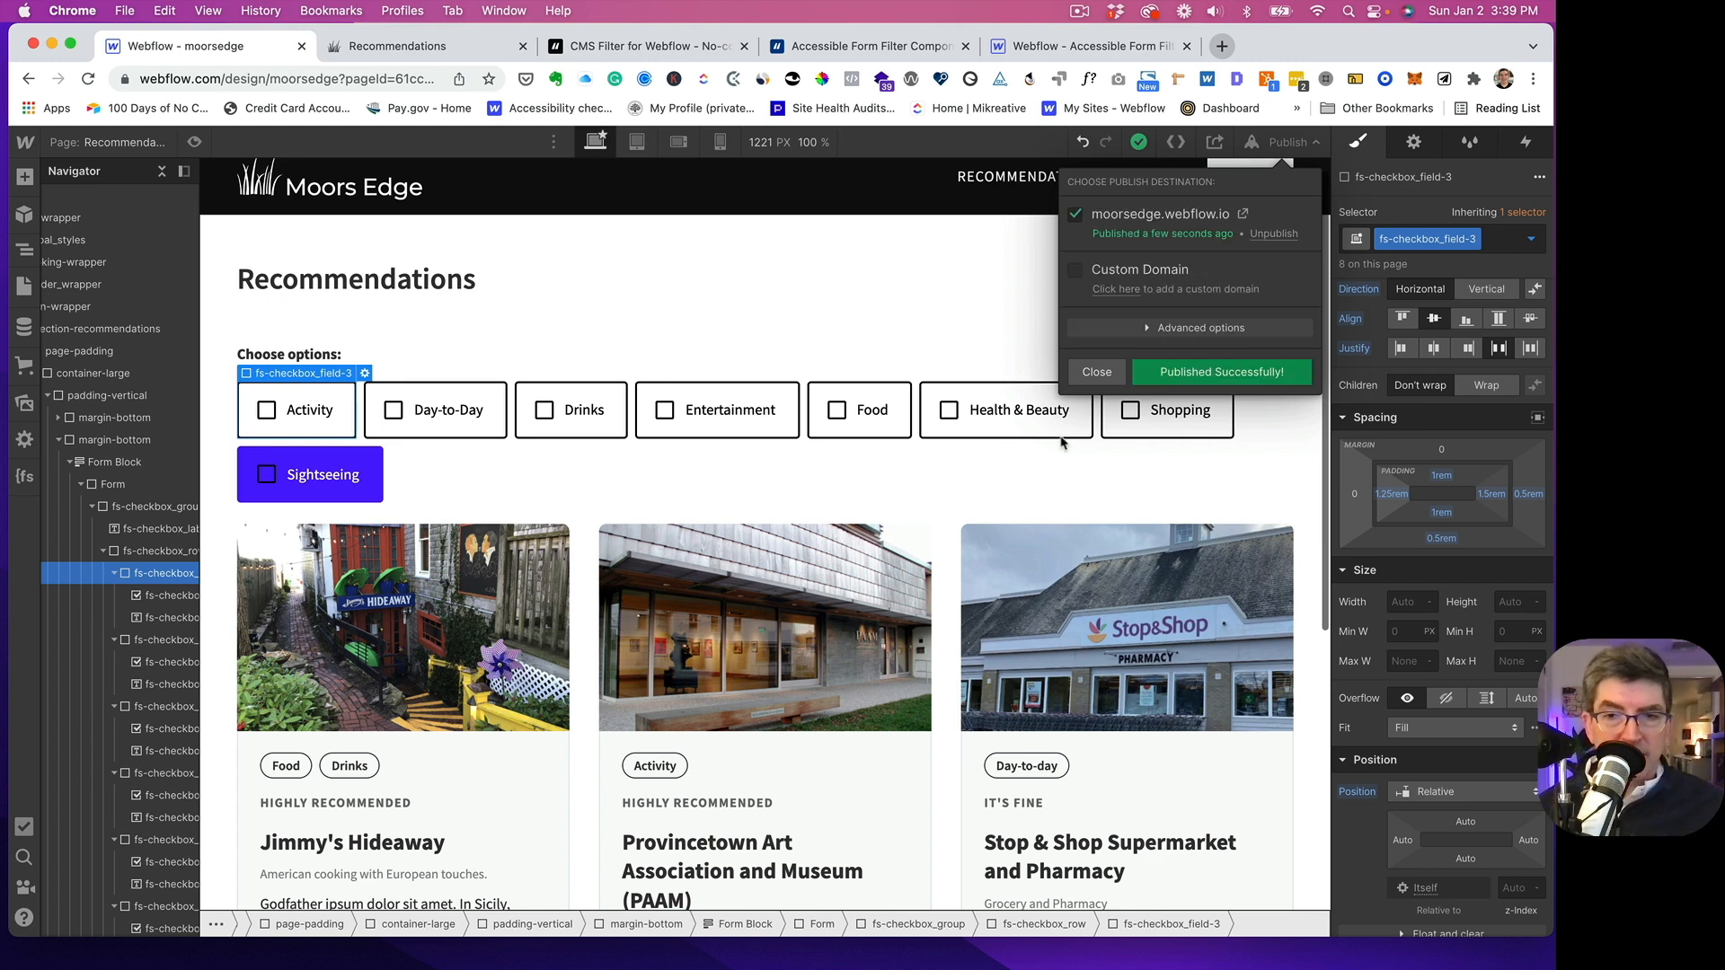
left_click(1097, 373)
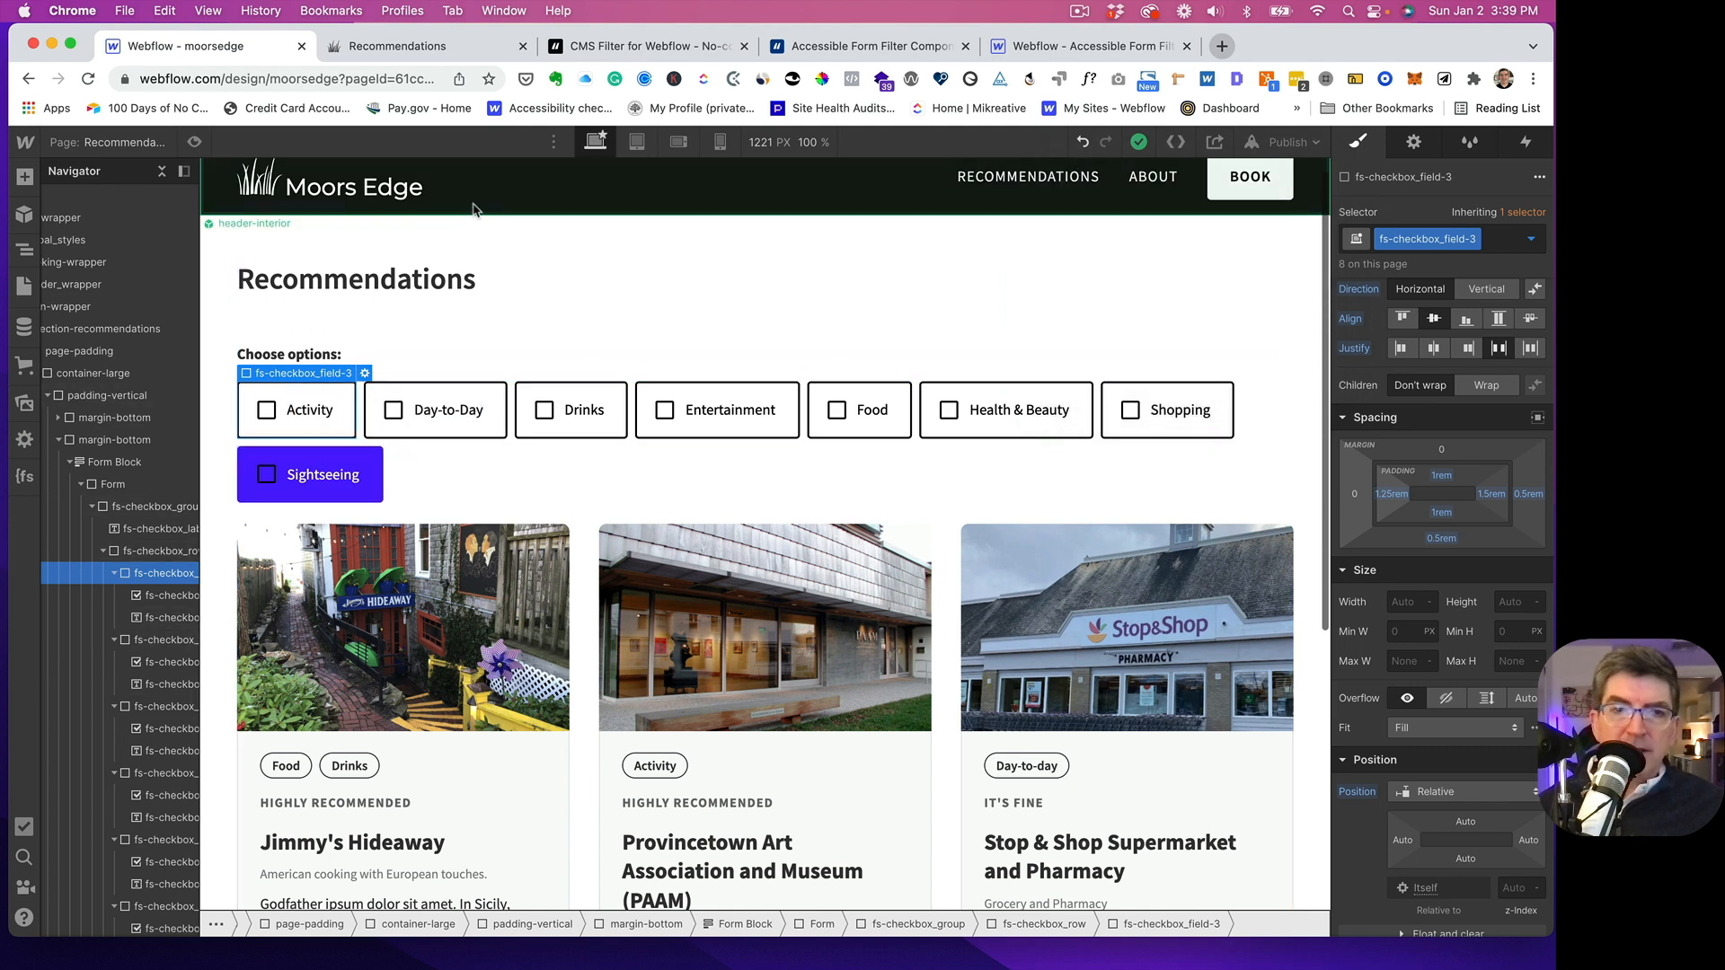
- Reload the live Recommendations page and test the Day-to-Day filter by turning it on and off again
left_click(422, 47)
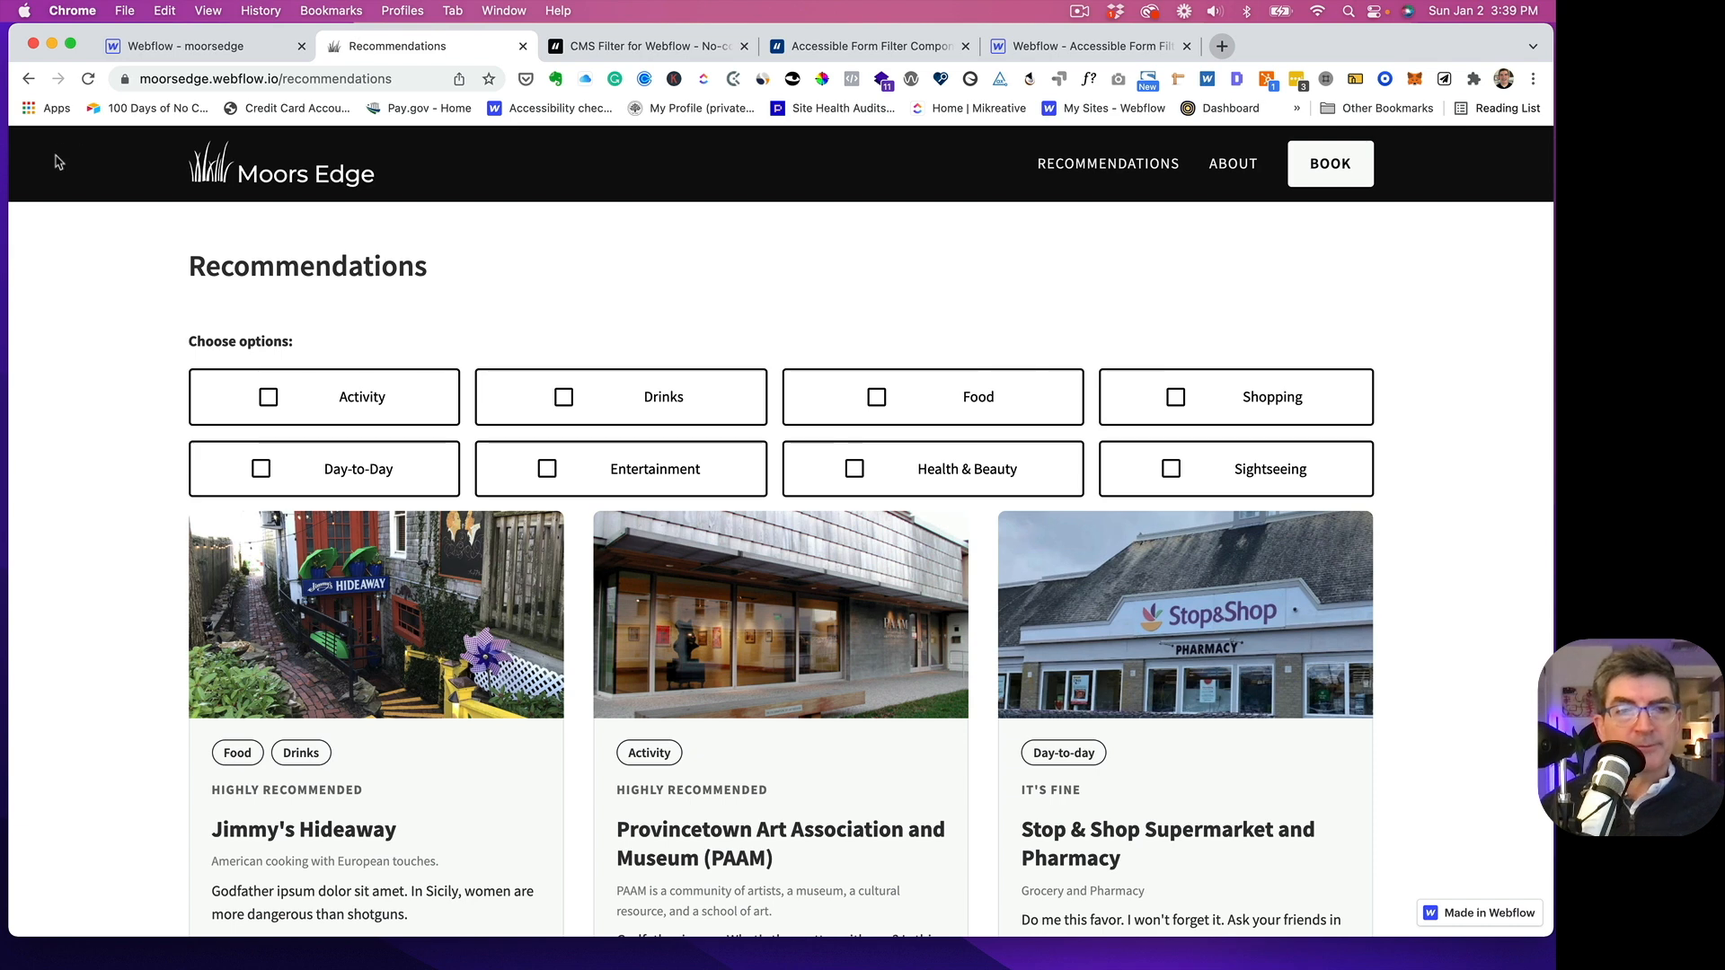
left_click(88, 79)
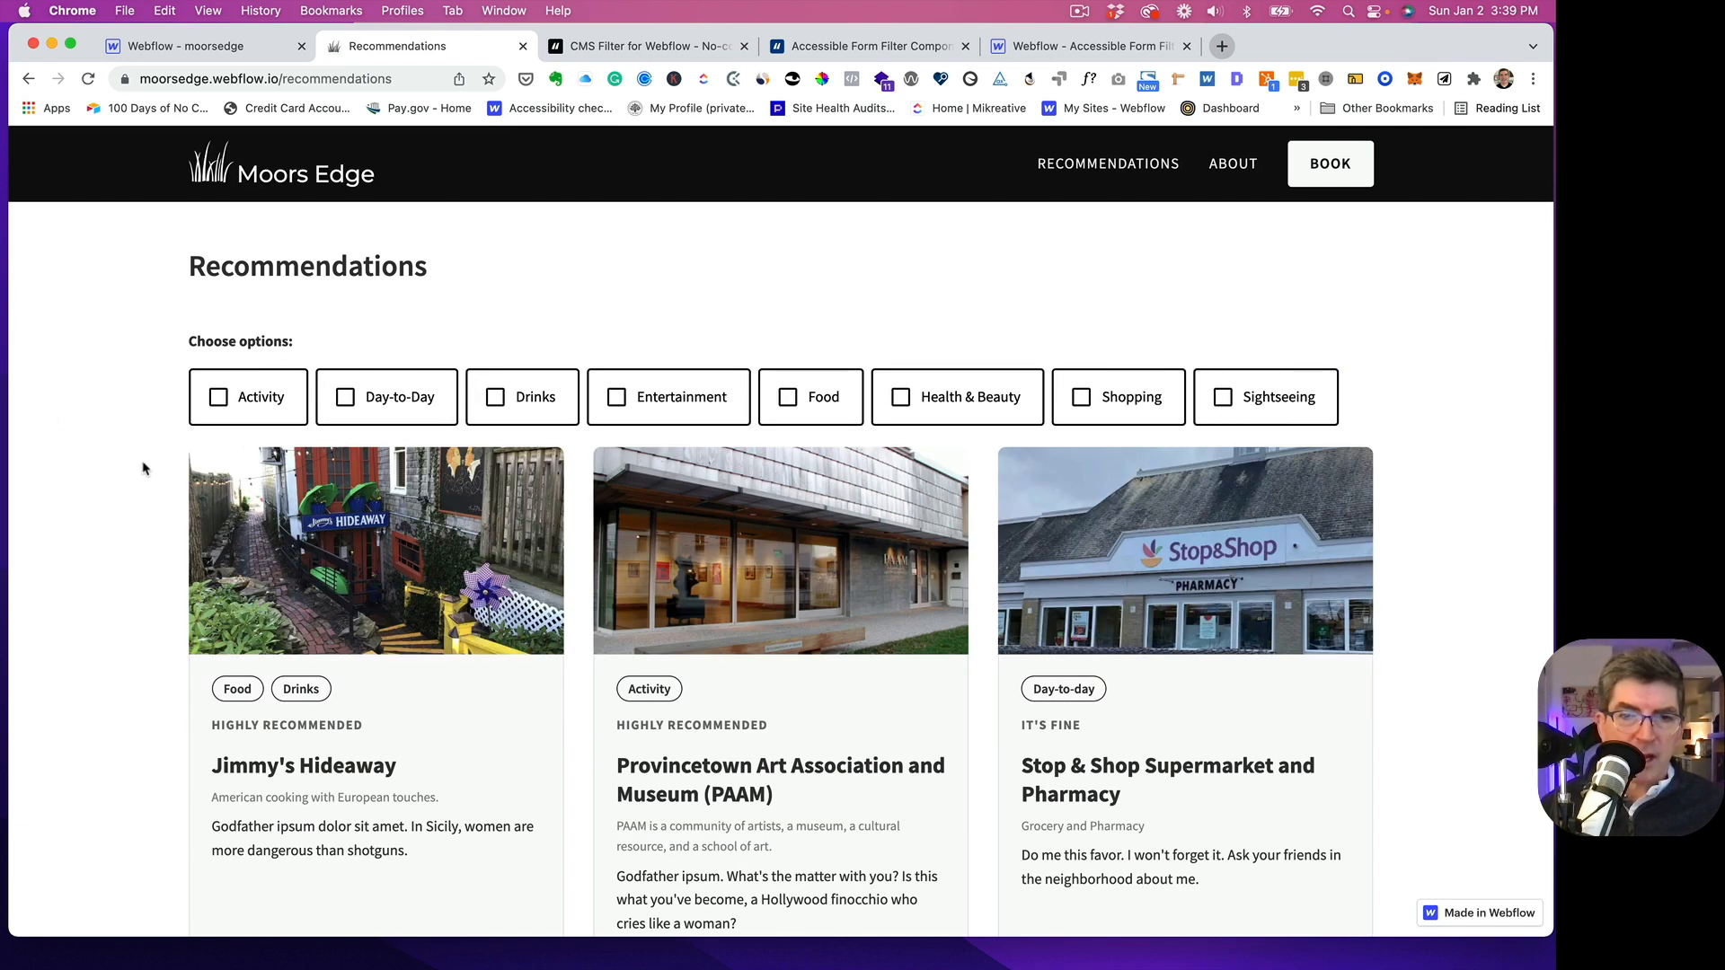
left_click(375, 398)
left_click(373, 407)
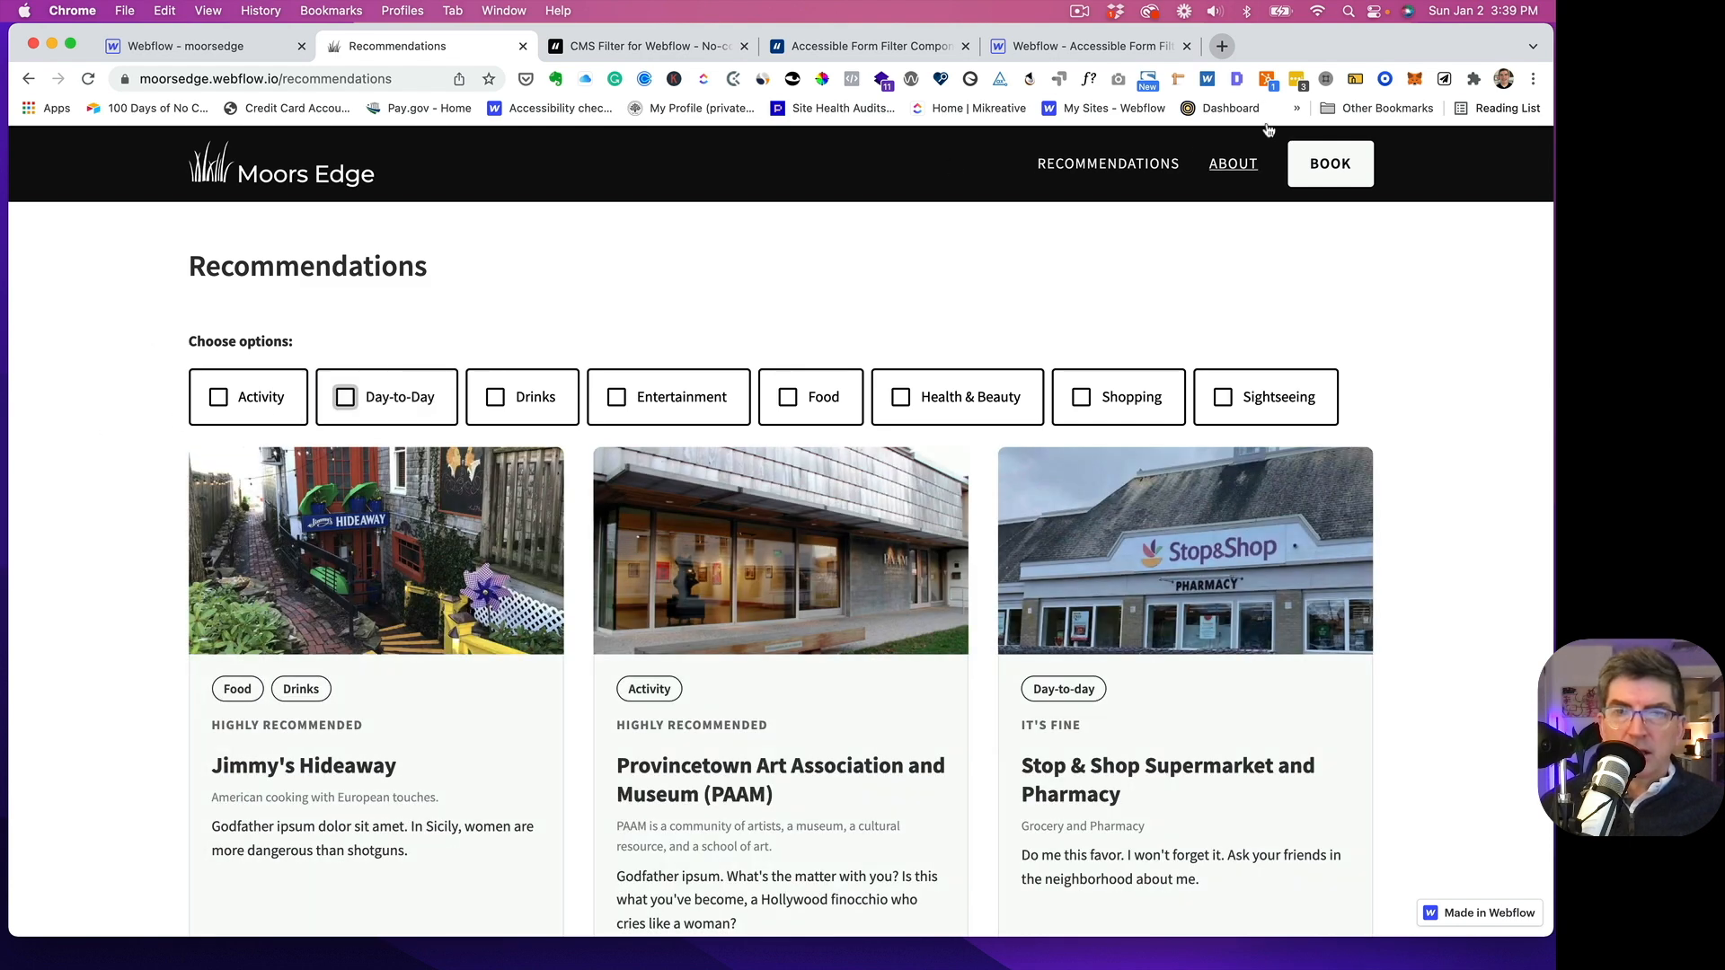
- Open the live page in the responsive device preview and check how the filter checkboxes wrap on the phone screens
left_click(1355, 81)
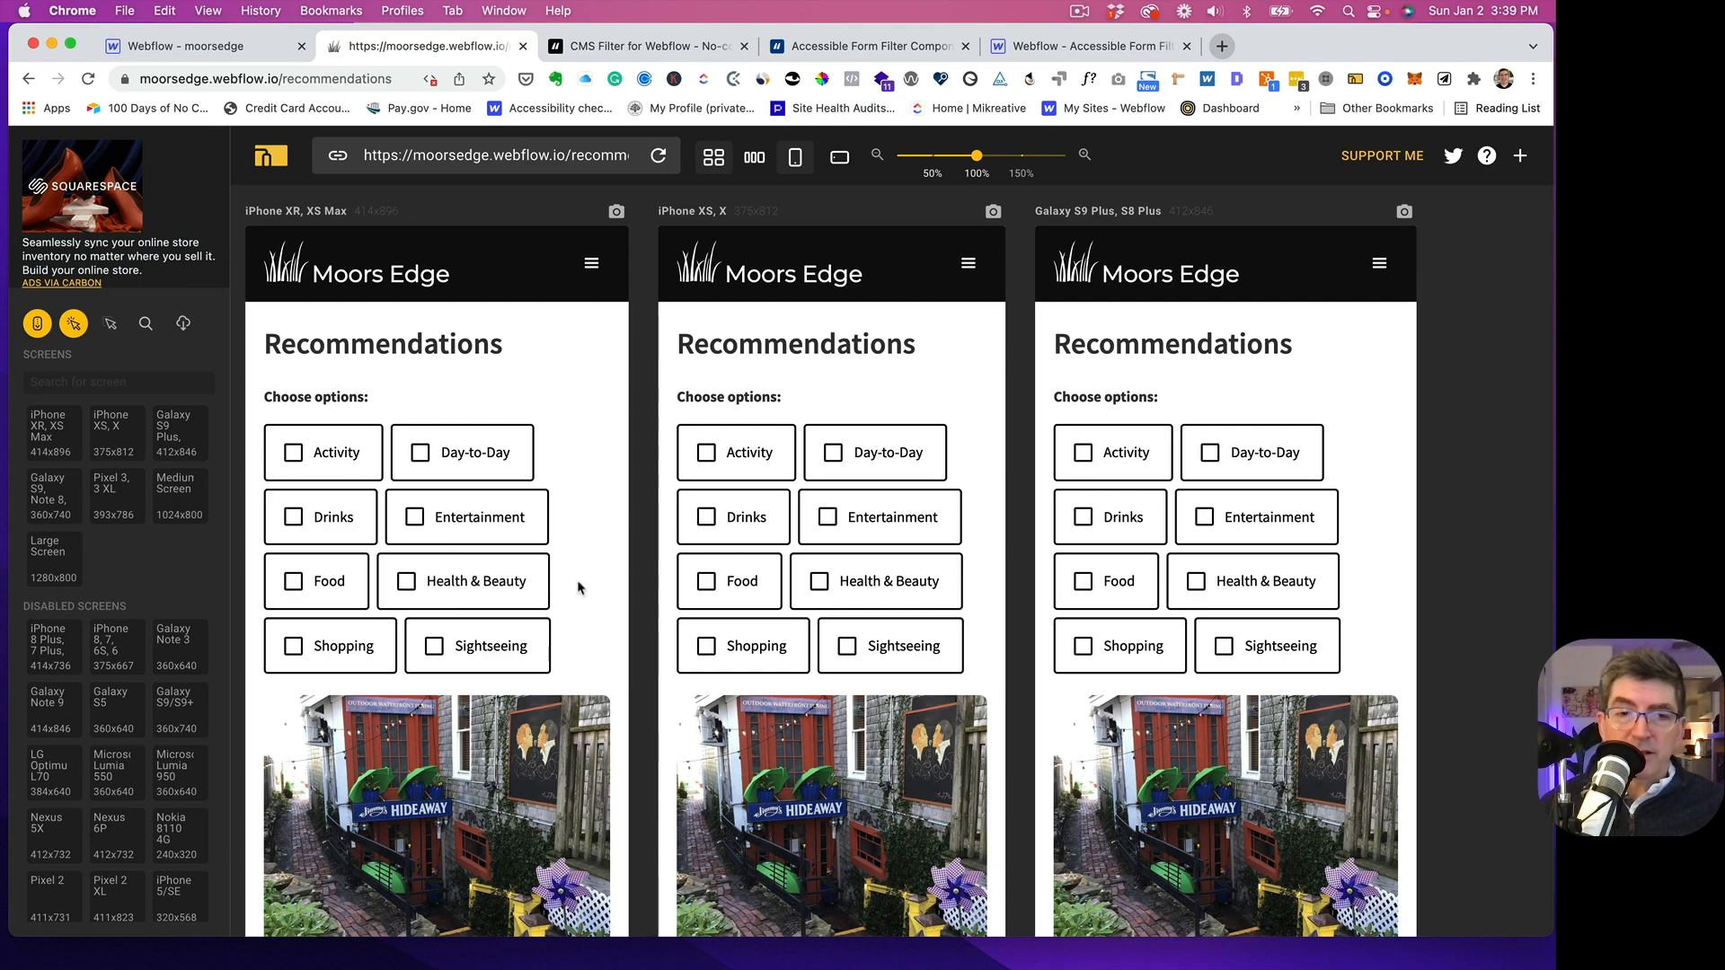
scroll(577, 588, "down", 3)
scroll(578, 588, "up", 2)
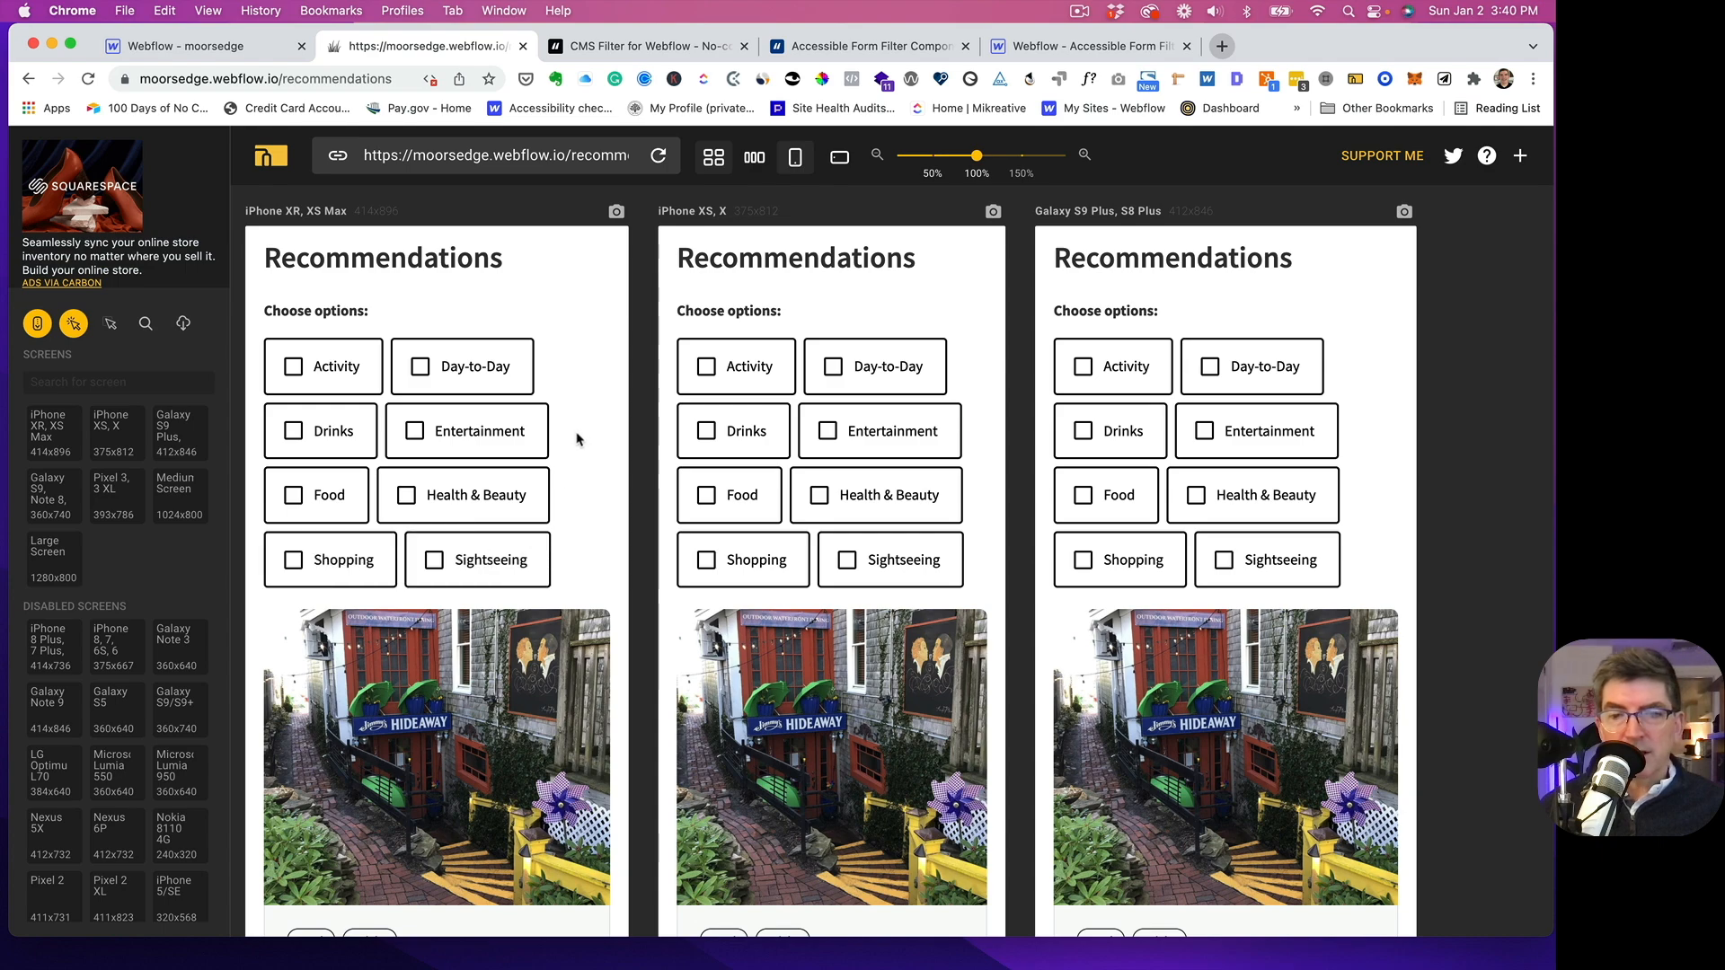
scroll(611, 436, "down", 5)
scroll(613, 436, "up", 6)
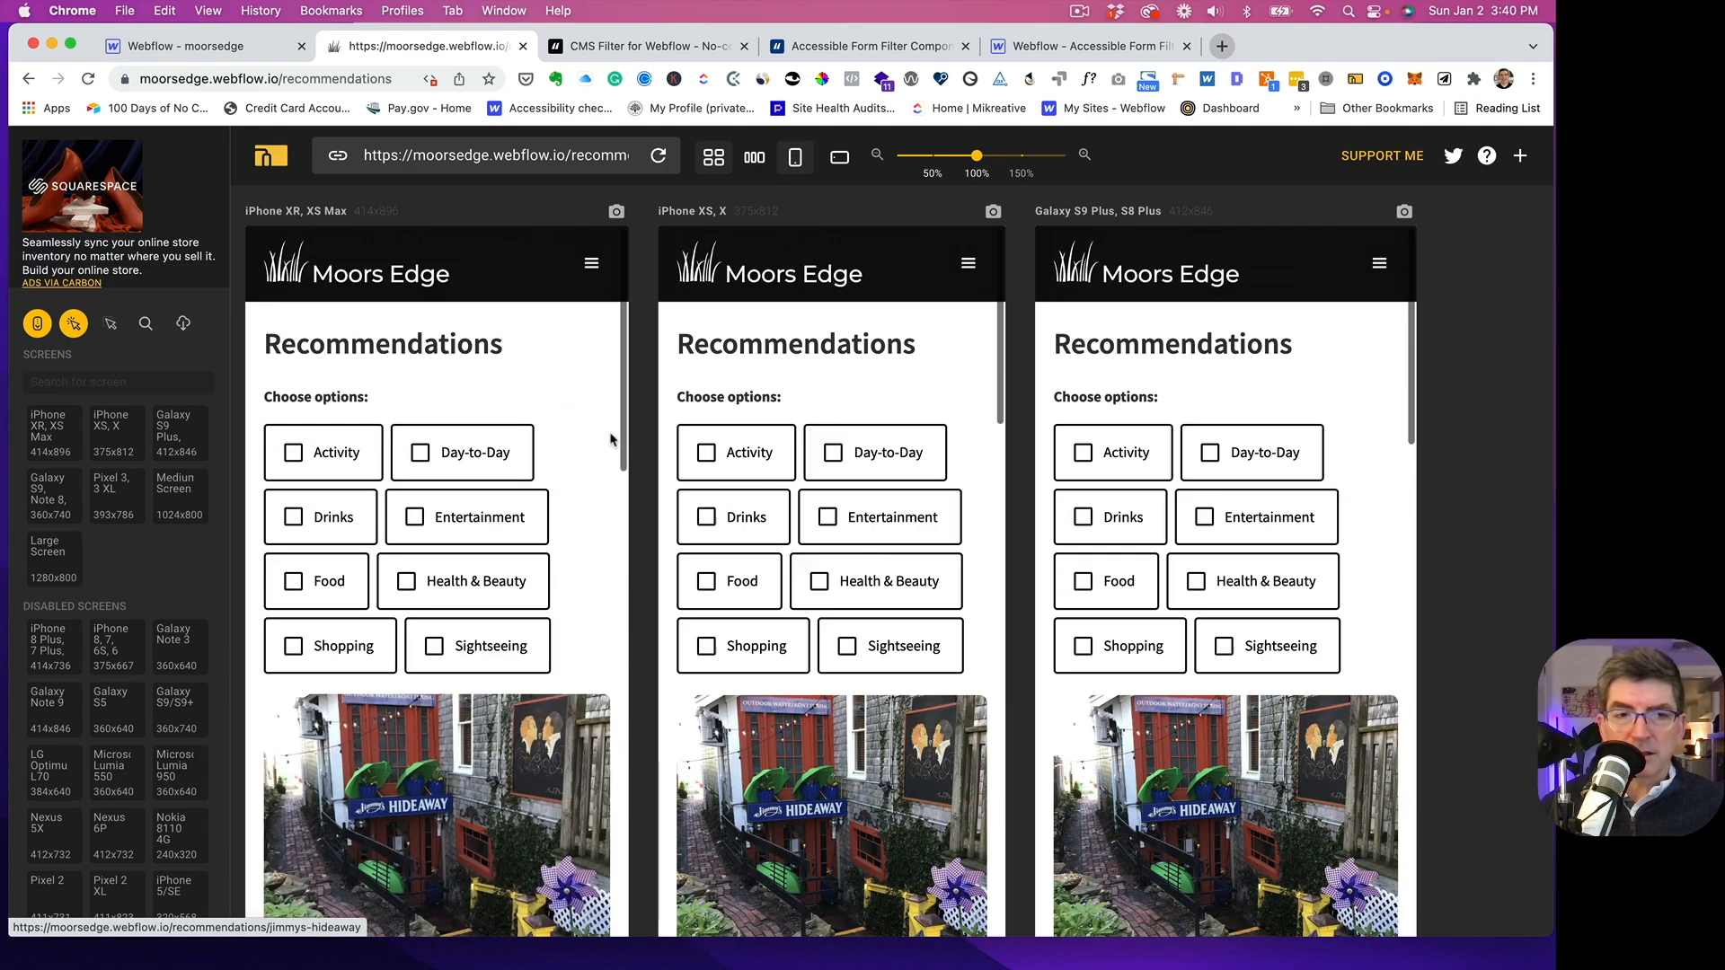
- Filter the previewed page by Drinks and examine the checkboxes and filtered cards across the phone and large screens
left_click(328, 512)
scroll(597, 427, "down", 15)
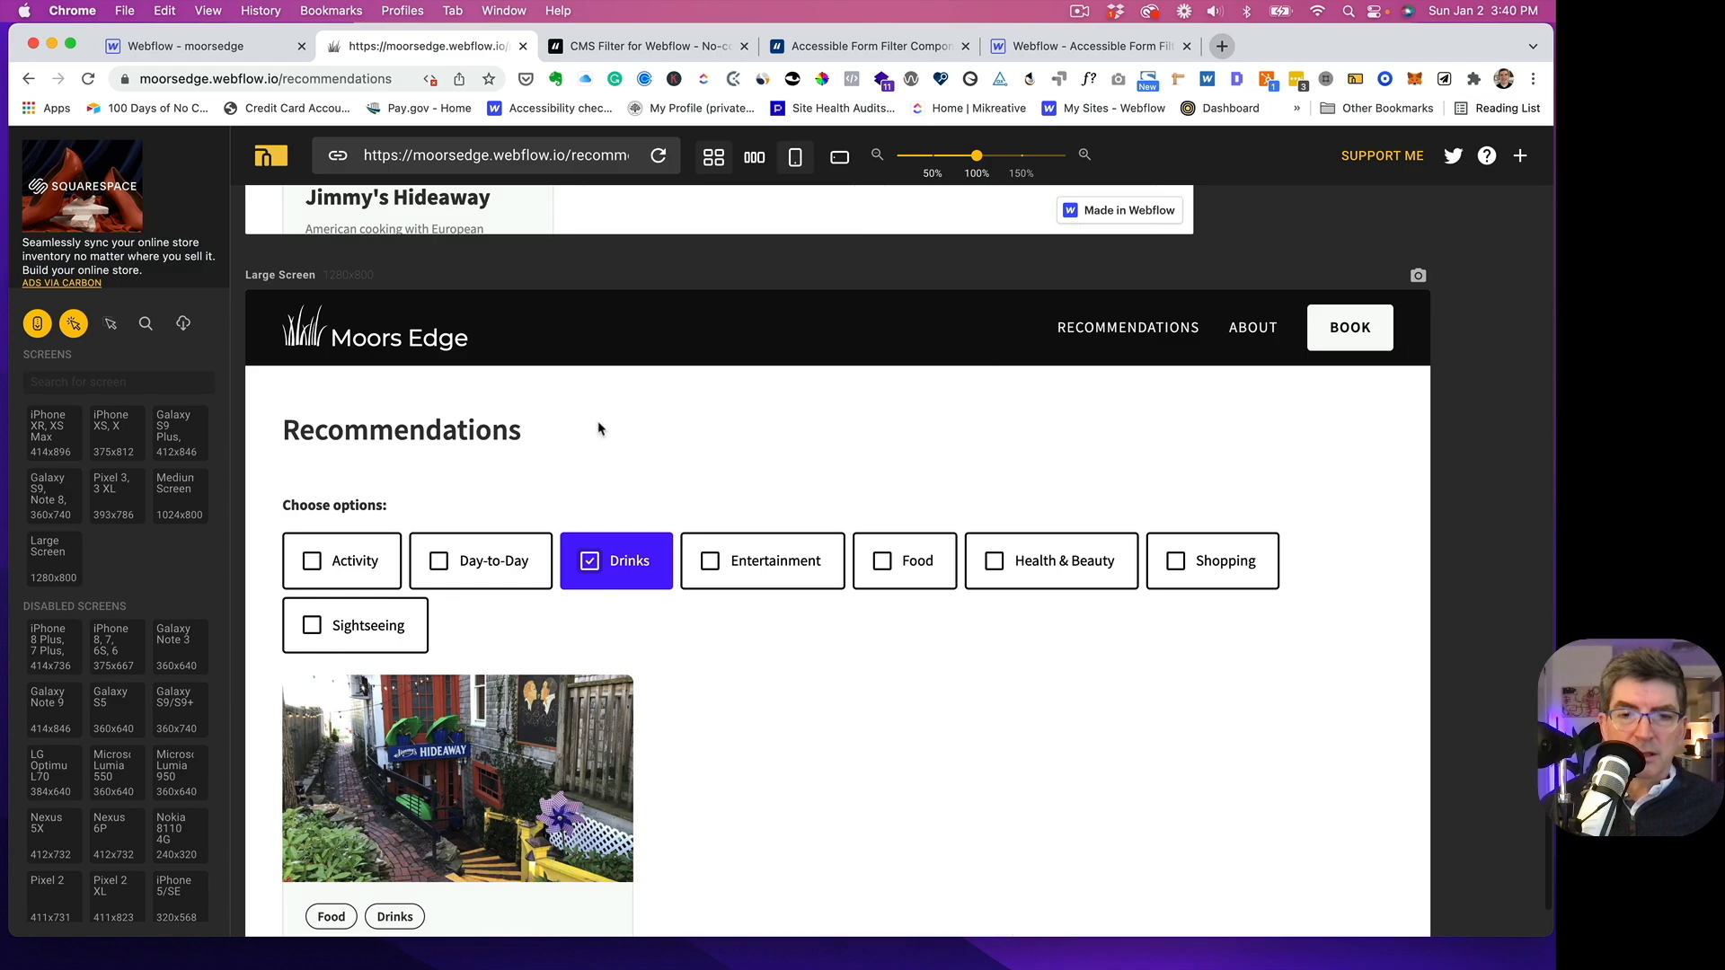
scroll(596, 420, "up", 5)
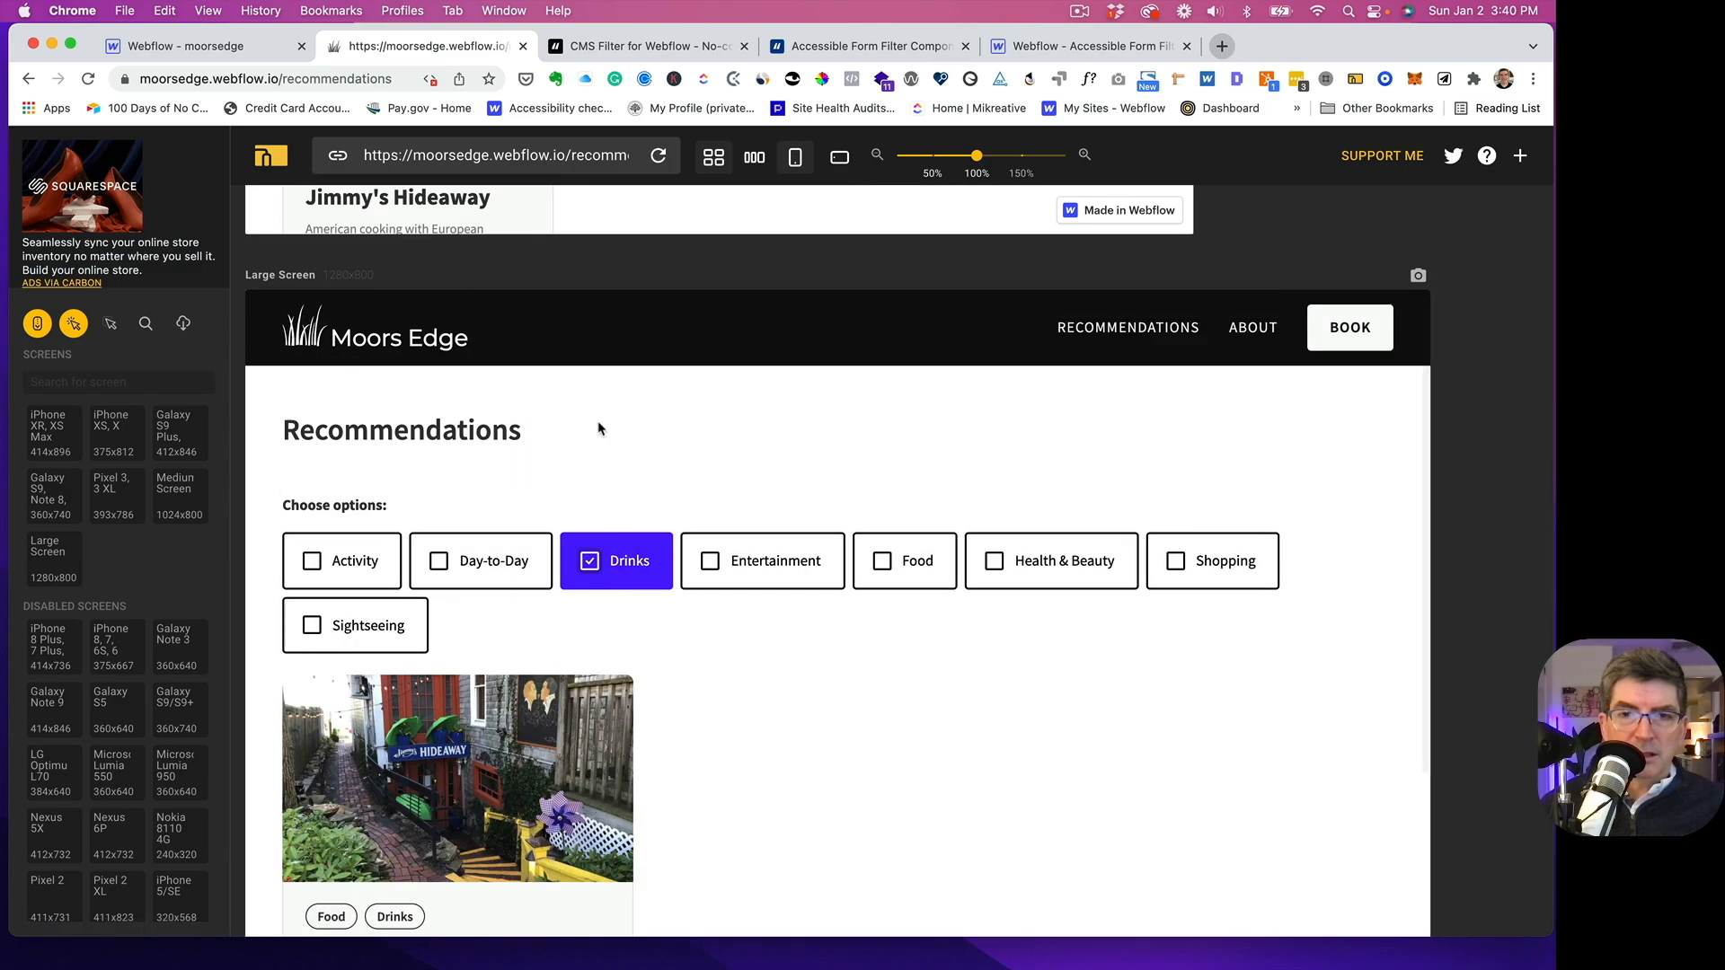
scroll(596, 421, "up", 10)
scroll(598, 422, "up", 10)
scroll(598, 422, "down", 5)
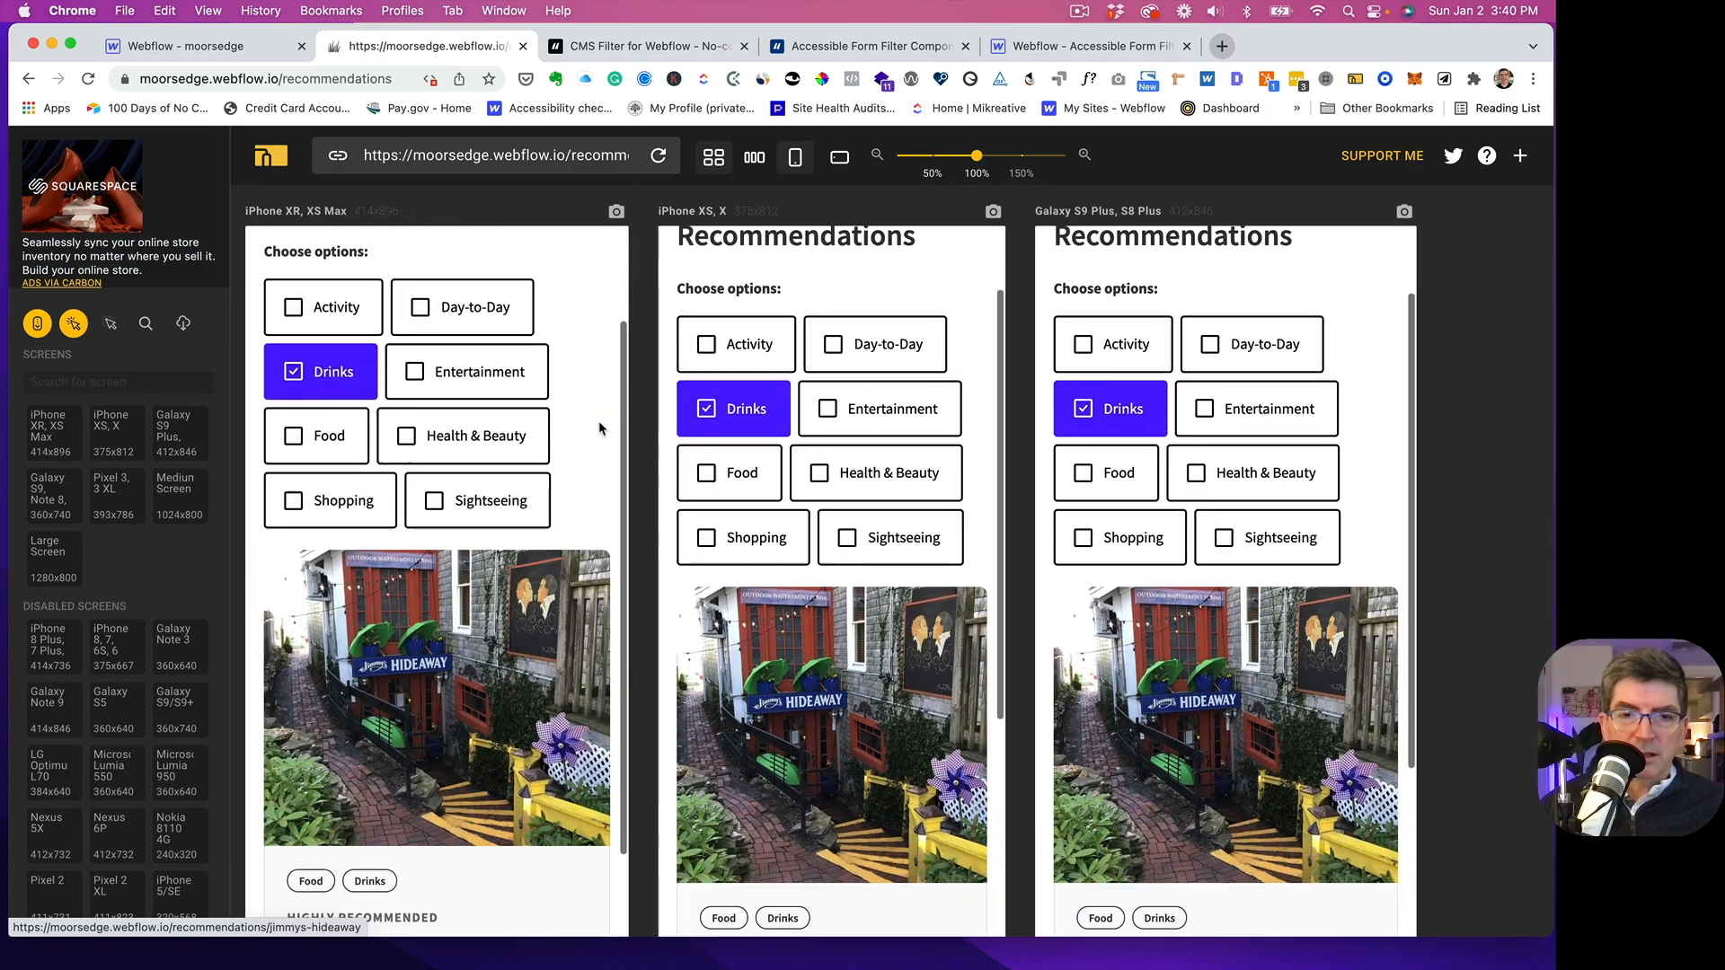
scroll(599, 428, "down", 10)
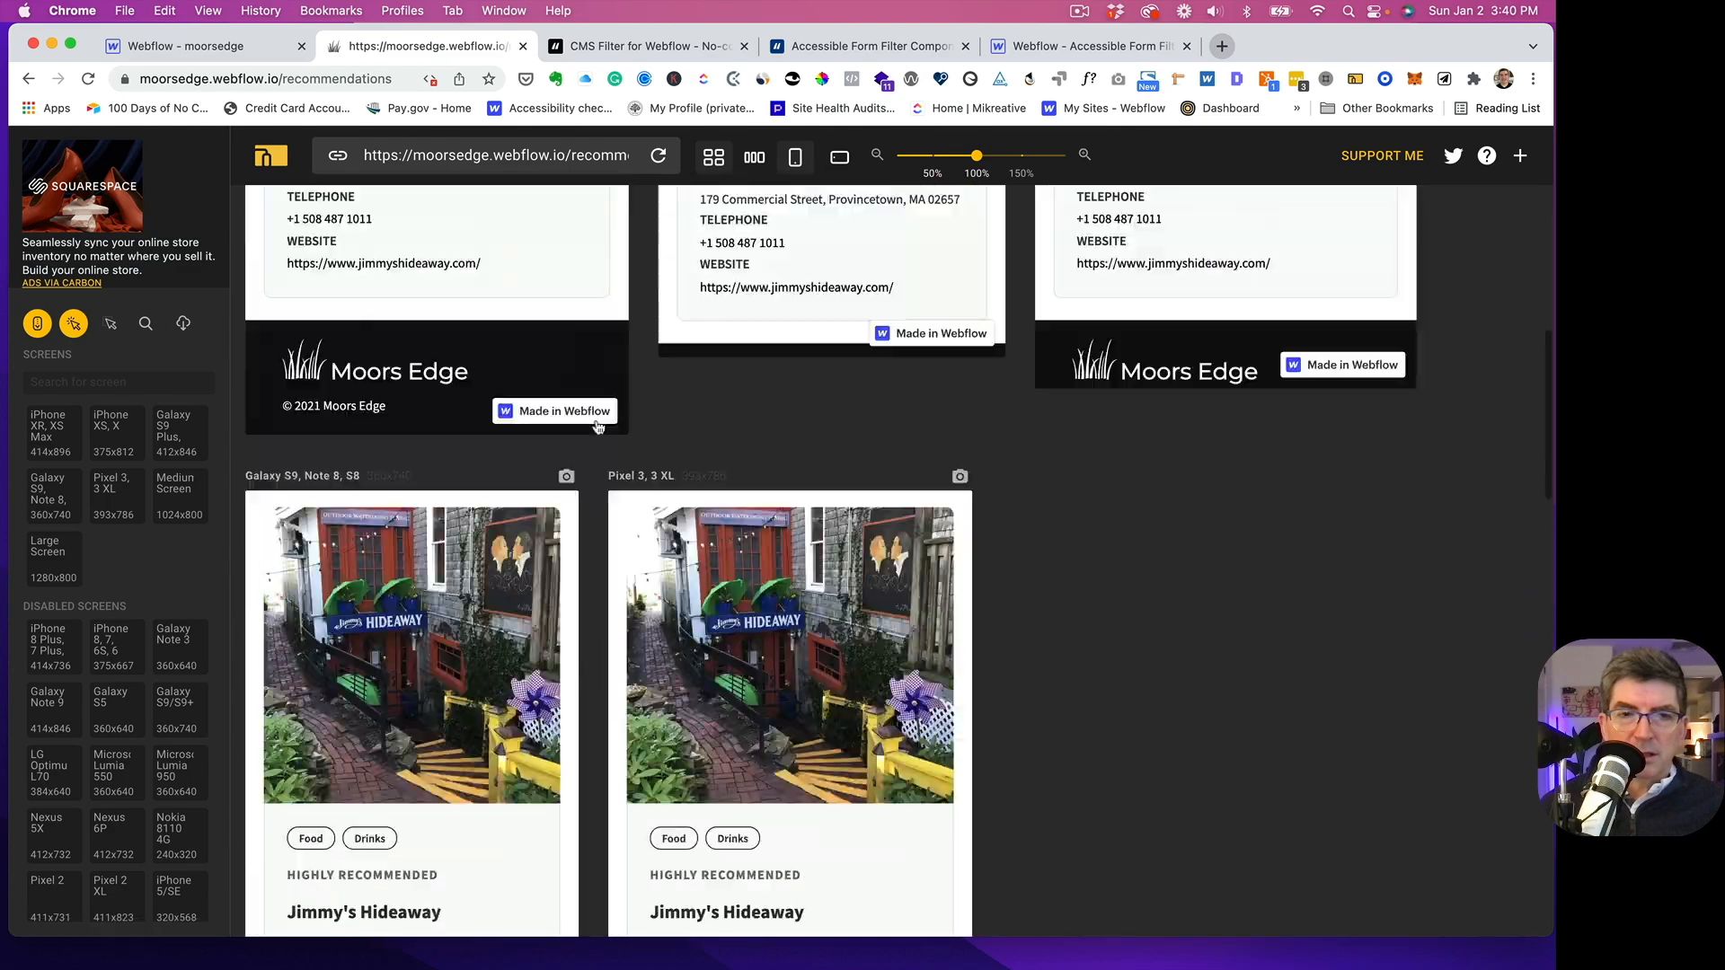
scroll(598, 429, "up", 10)
scroll(596, 428, "up", 5)
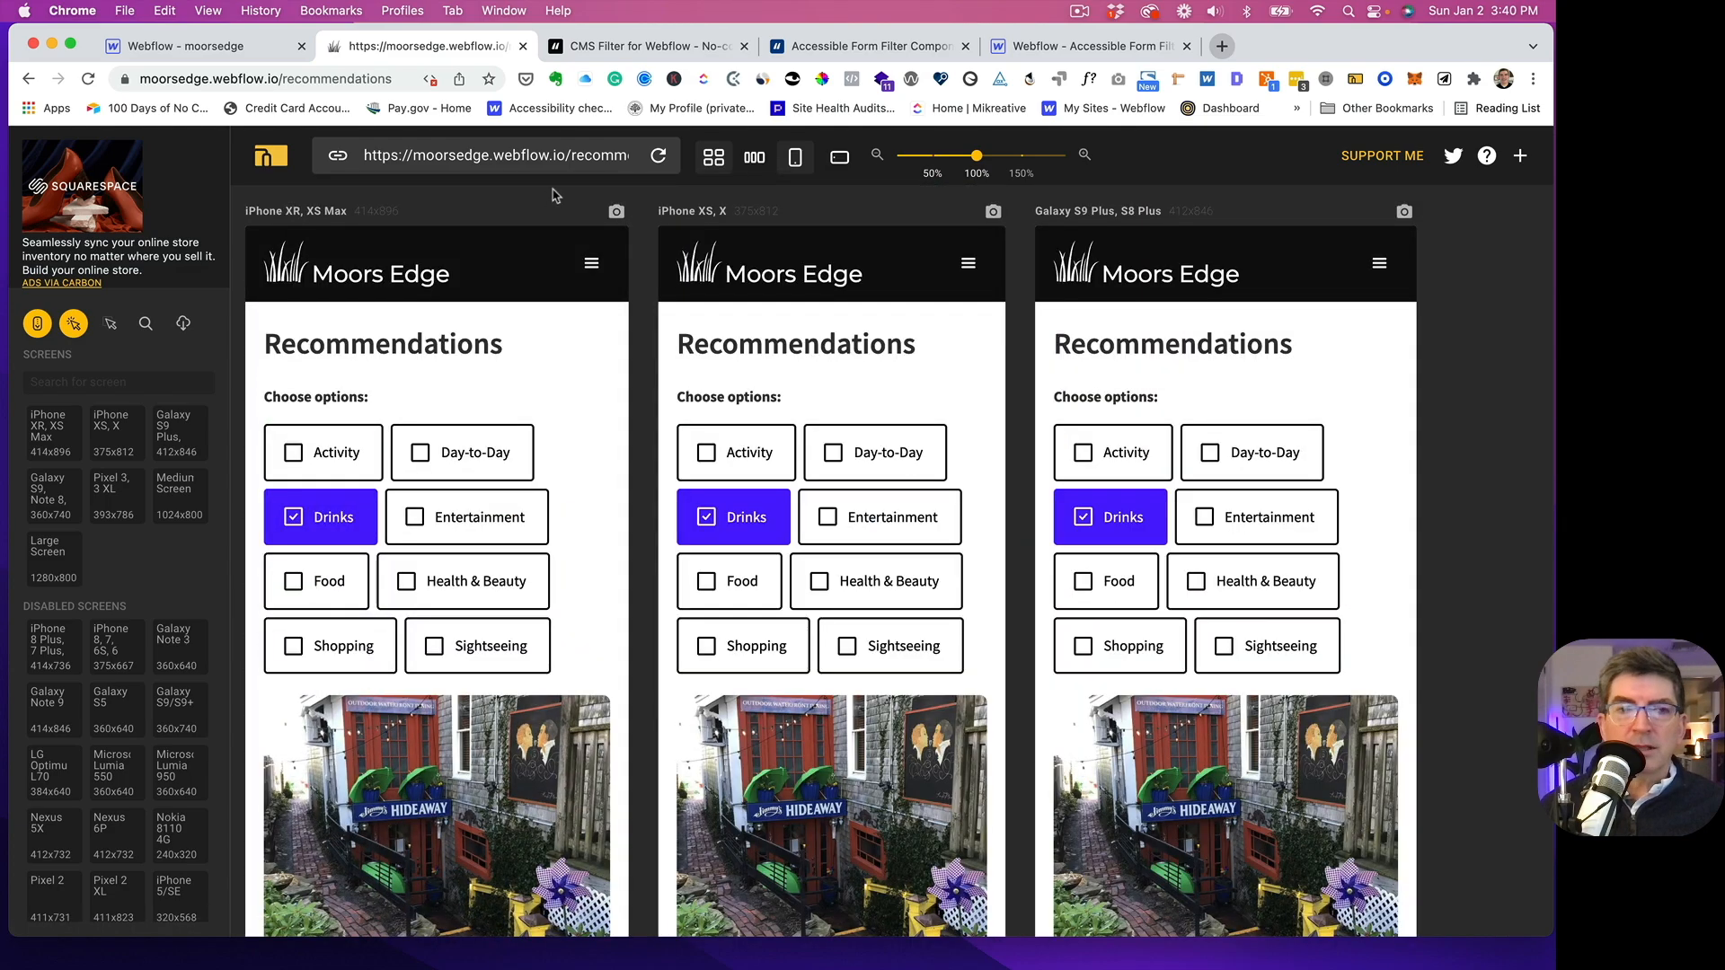